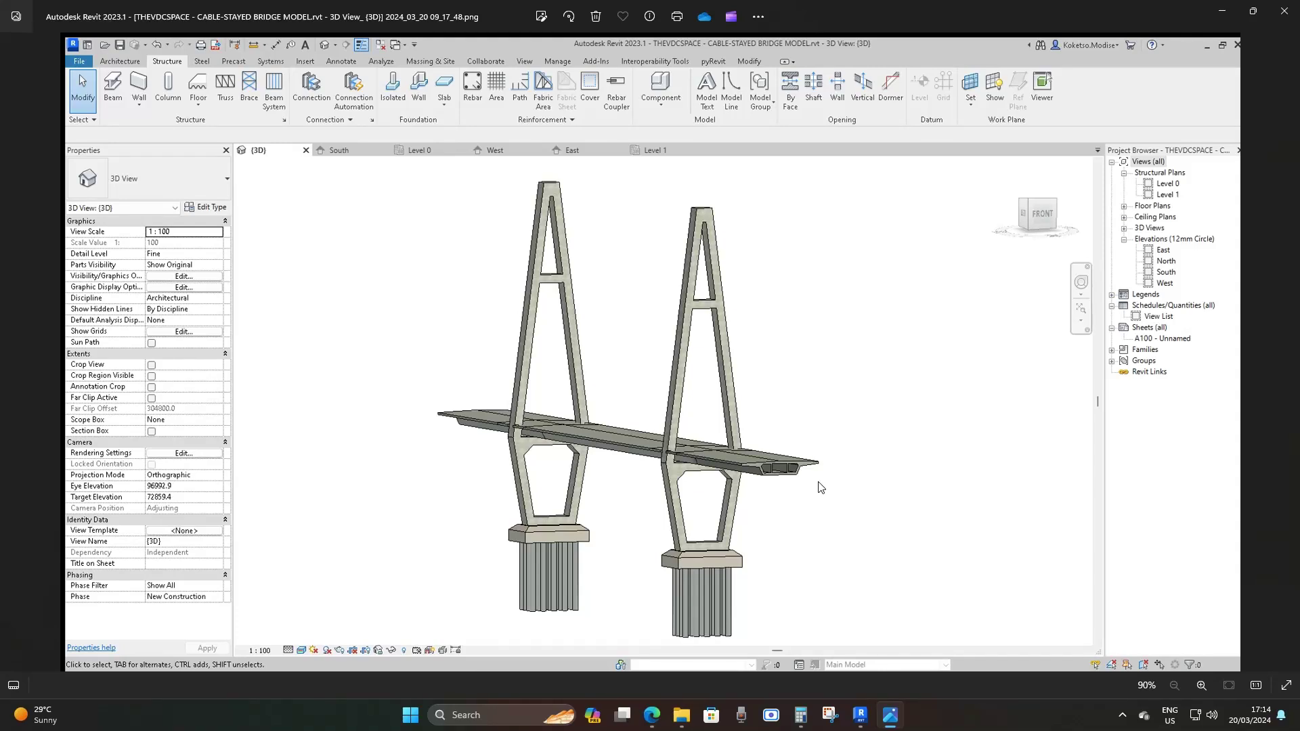
Switch to Revit, create a new project from the Construction Template, and turn off Crop View and Crop Region Visible for the Level 0 plan
{"action": "left_click", "coordinate": [860, 714]}
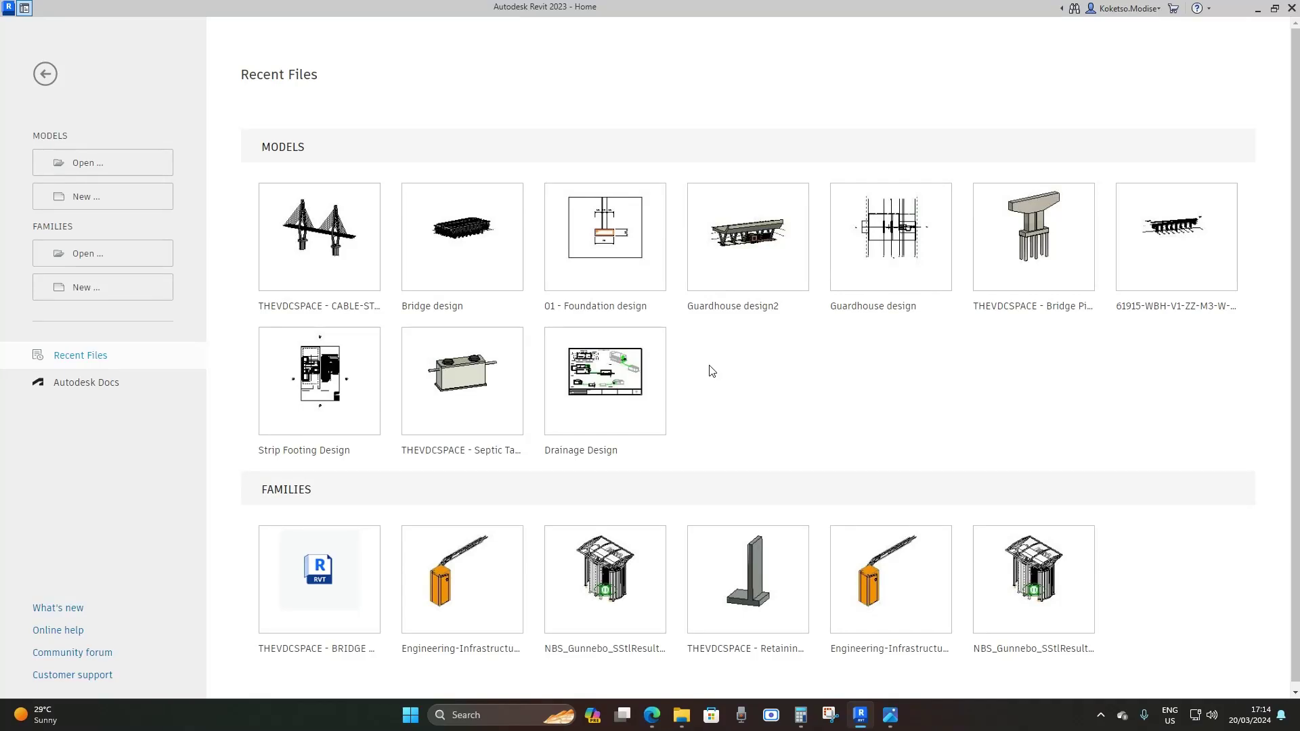
{"action": "left_click", "coordinate": [122, 202]}
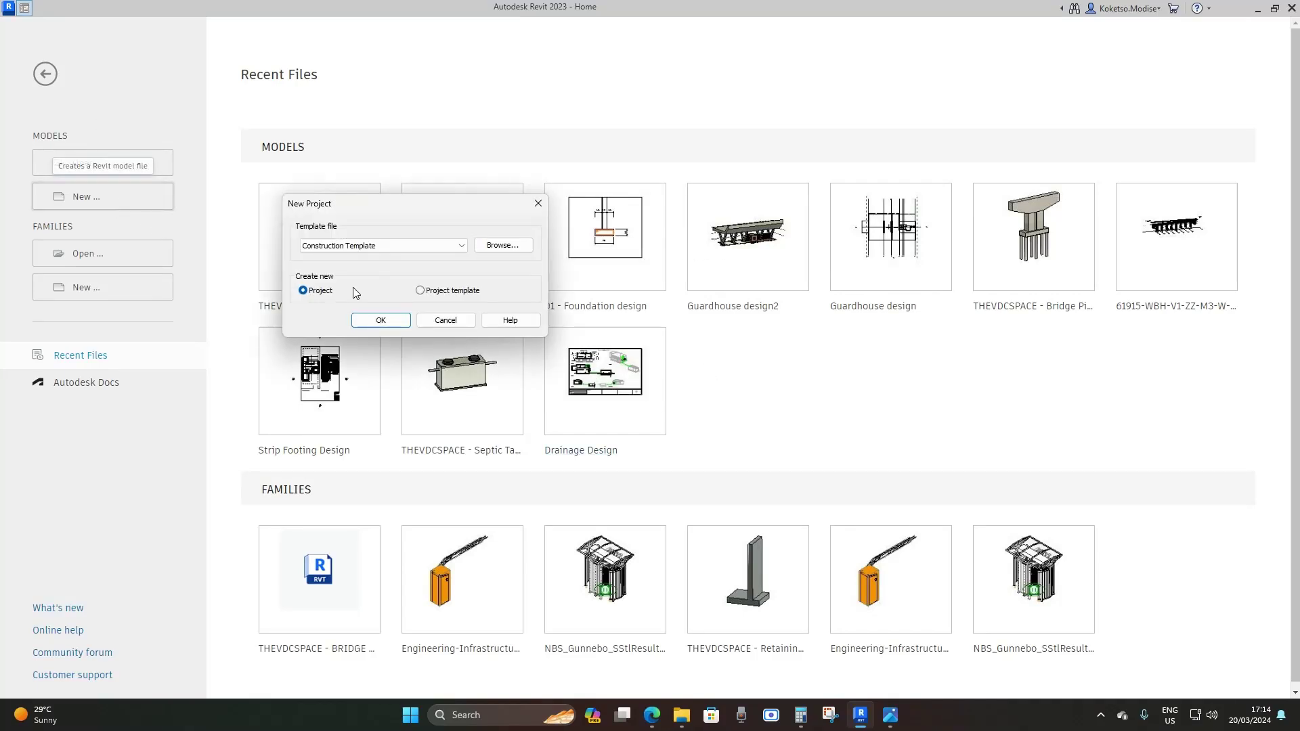
{"action": "left_click", "coordinate": [357, 324]}
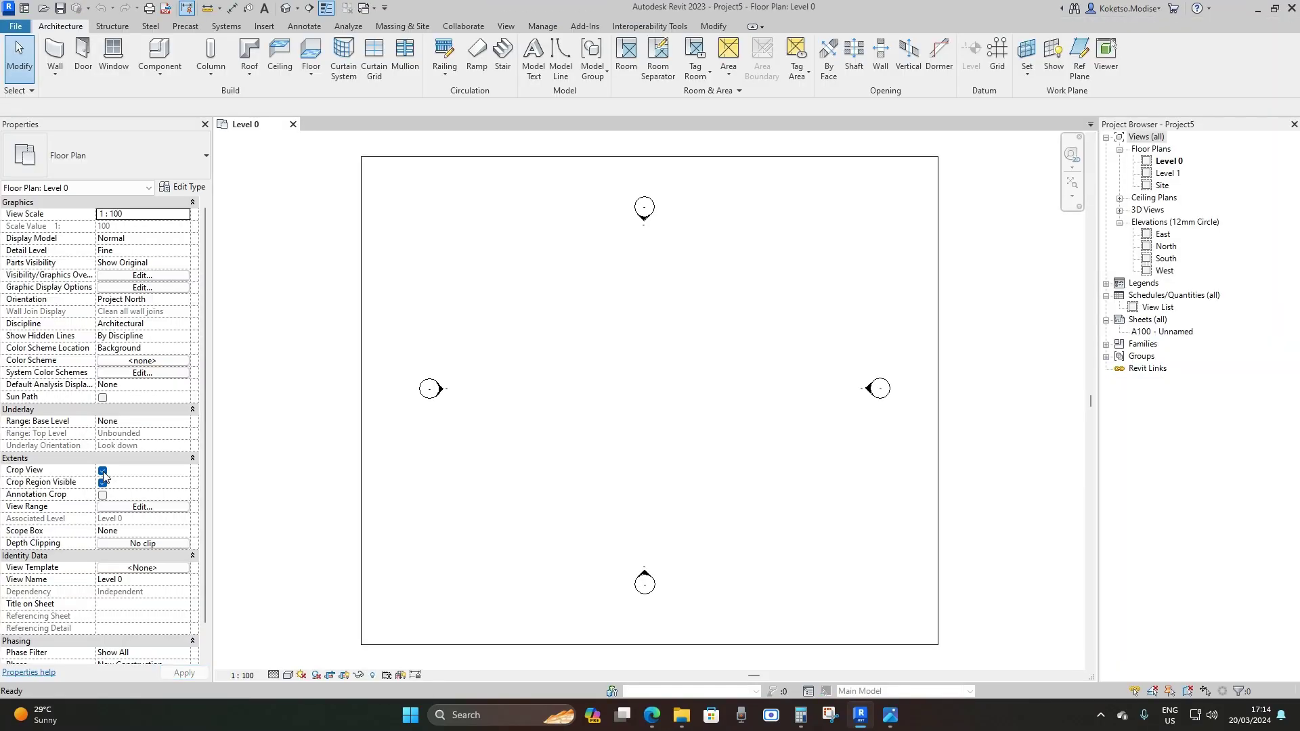
{"action": "left_click", "coordinate": [103, 473]}
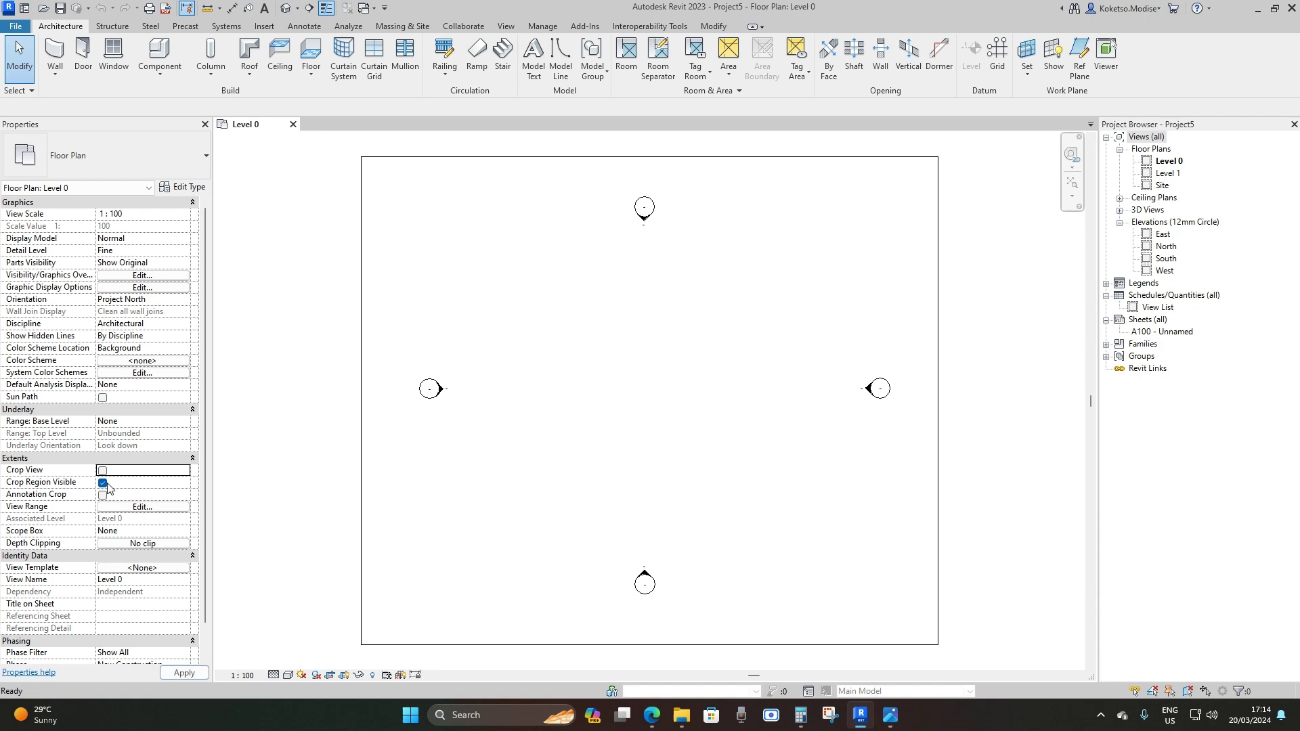
{"action": "left_click", "coordinate": [102, 484]}
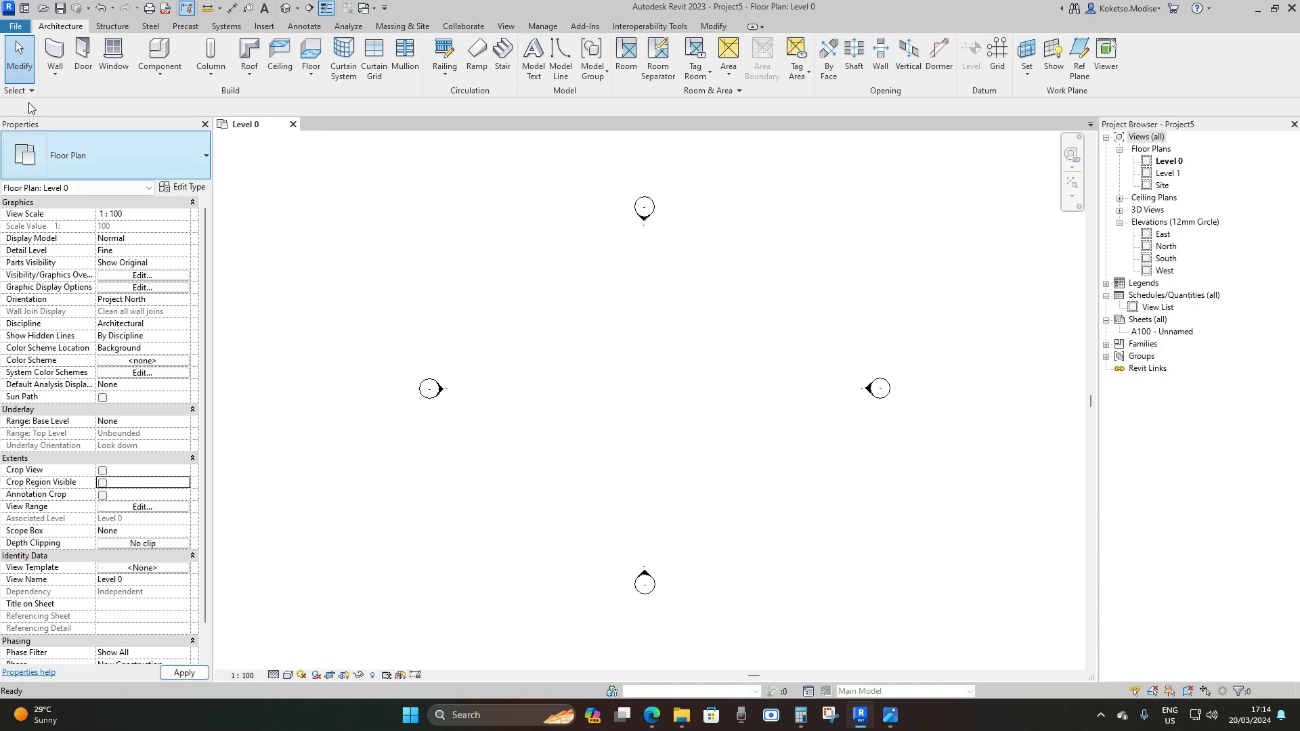
Create a new family from the Metric Generic Model template
{"action": "left_click", "coordinate": [15, 26]}
{"action": "mouse_move", "coordinate": [49, 84]}
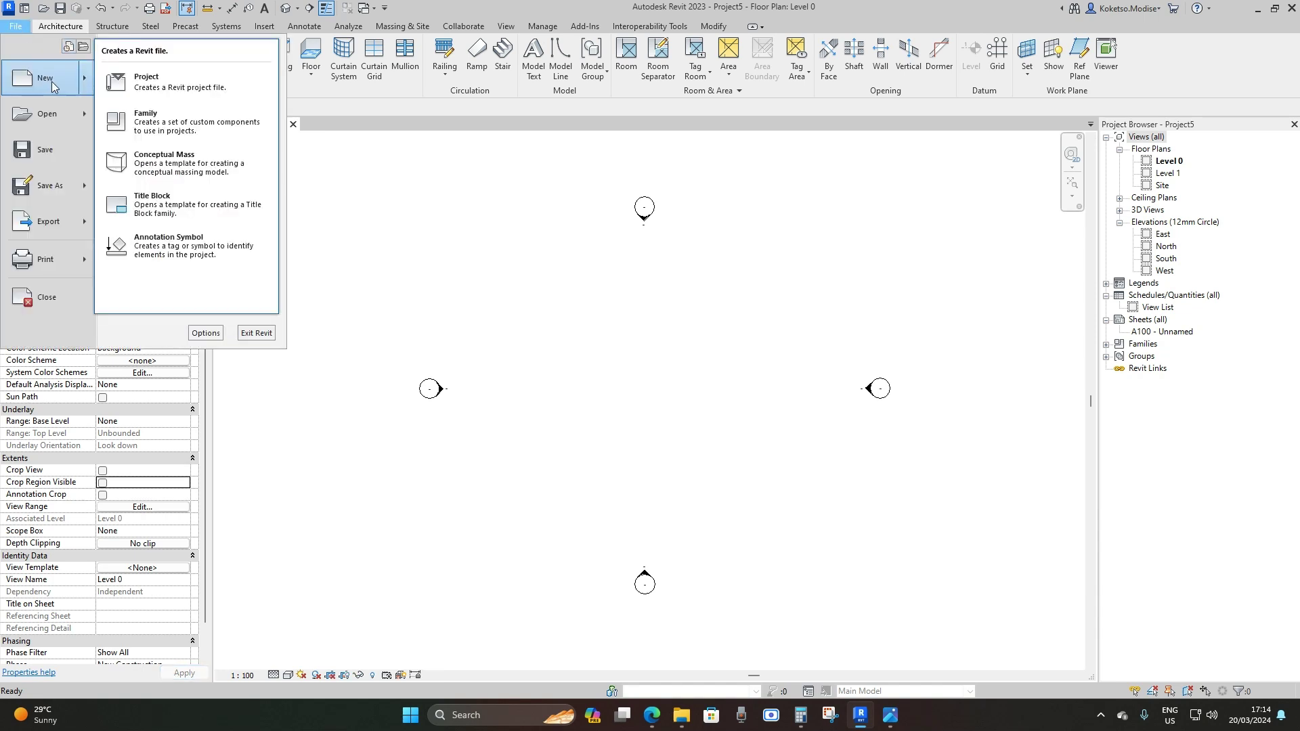
{"action": "left_click", "coordinate": [136, 118]}
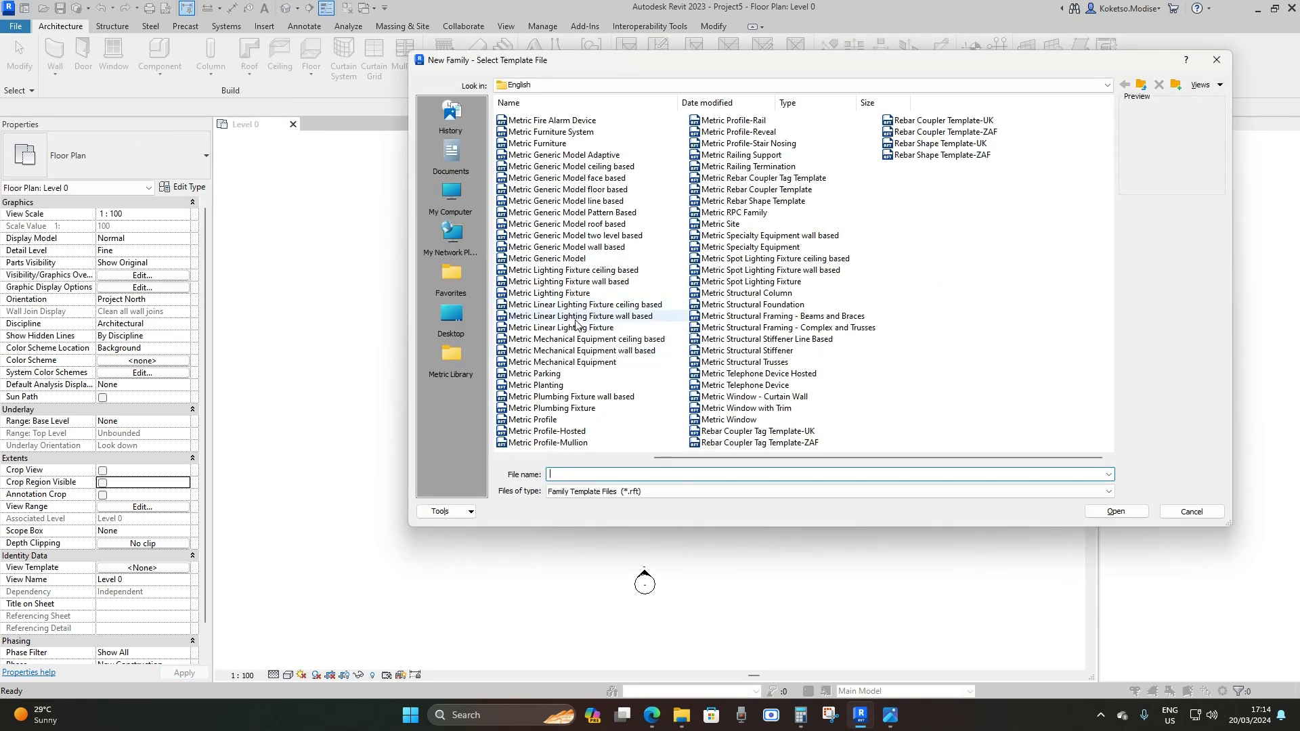
{"action": "left_click", "coordinate": [740, 257]}
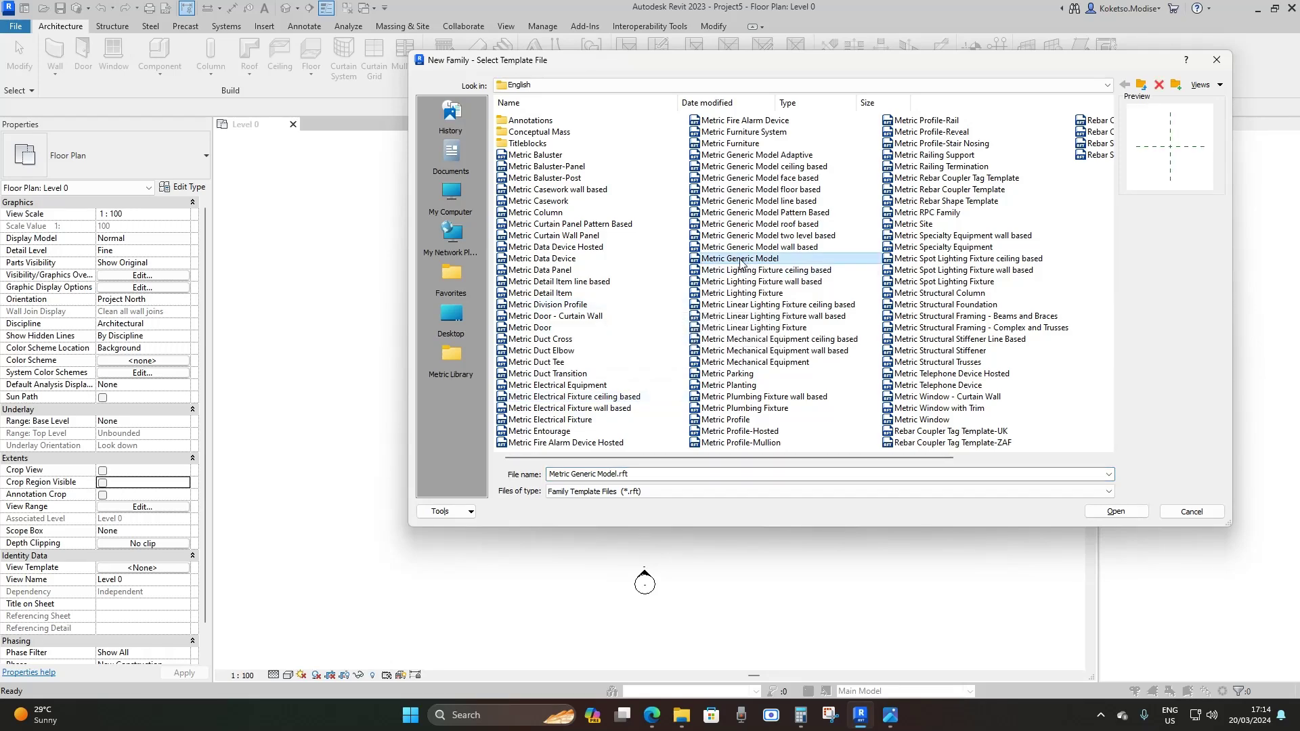
{"action": "left_click", "coordinate": [1110, 511]}
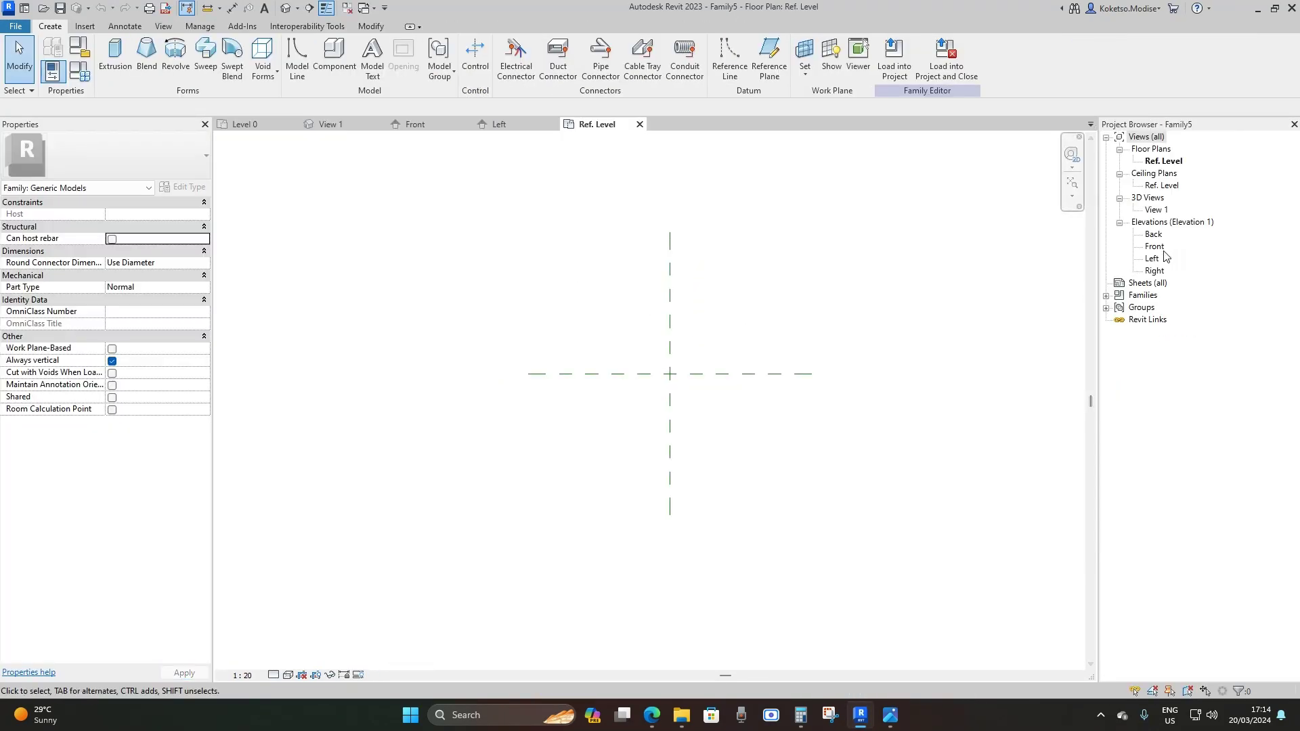
In the Front elevation, unpin the Center (Left/Right) reference plane and extend it both upward and downward
{"action": "double_click", "coordinate": [1156, 247]}
{"action": "scroll", "coordinate": [604, 445], "scroll_direction": "down", "scroll_amount": 2}
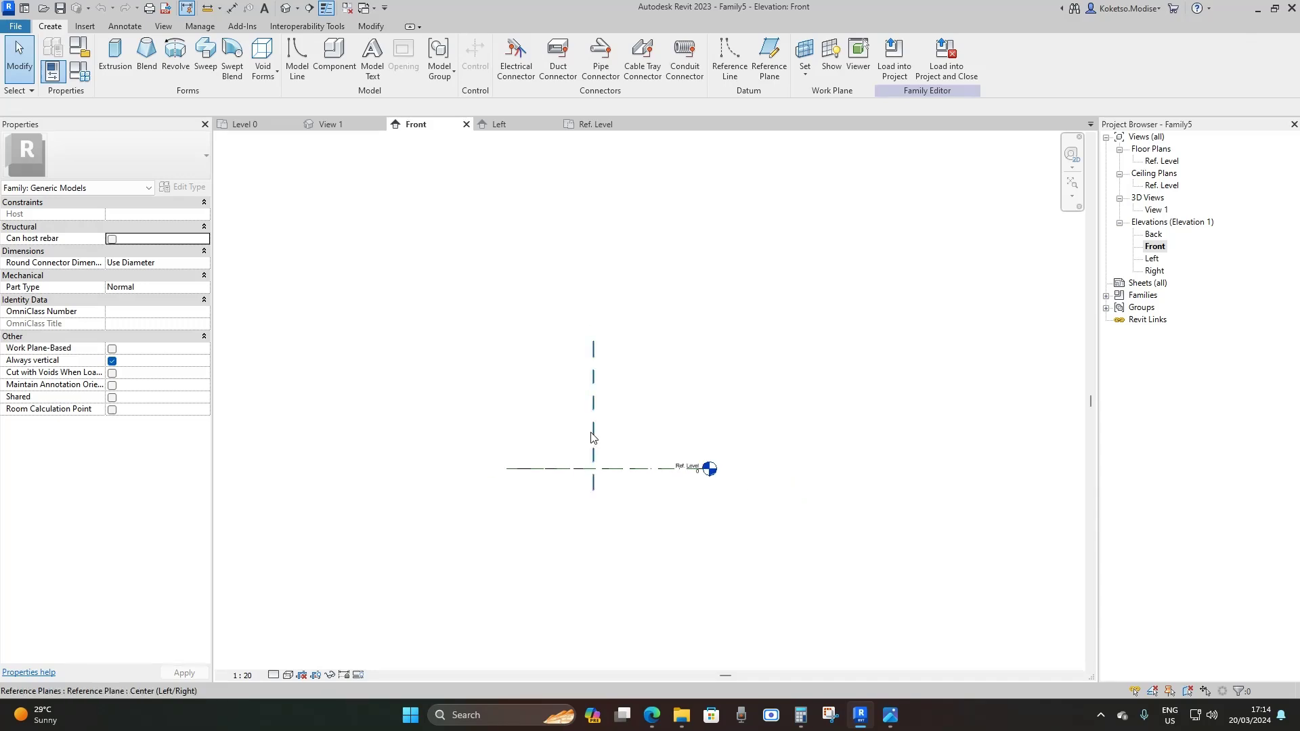
{"action": "scroll", "coordinate": [596, 408], "scroll_direction": "up", "scroll_amount": 3}
{"action": "middle_click_drag", "start_coordinate": [600, 462], "coordinate": [574, 472]}
{"action": "scroll", "coordinate": [567, 473], "scroll_direction": "down", "scroll_amount": 4}
{"action": "scroll", "coordinate": [567, 477], "scroll_direction": "up", "scroll_amount": 1}
{"action": "left_click", "coordinate": [568, 478]}
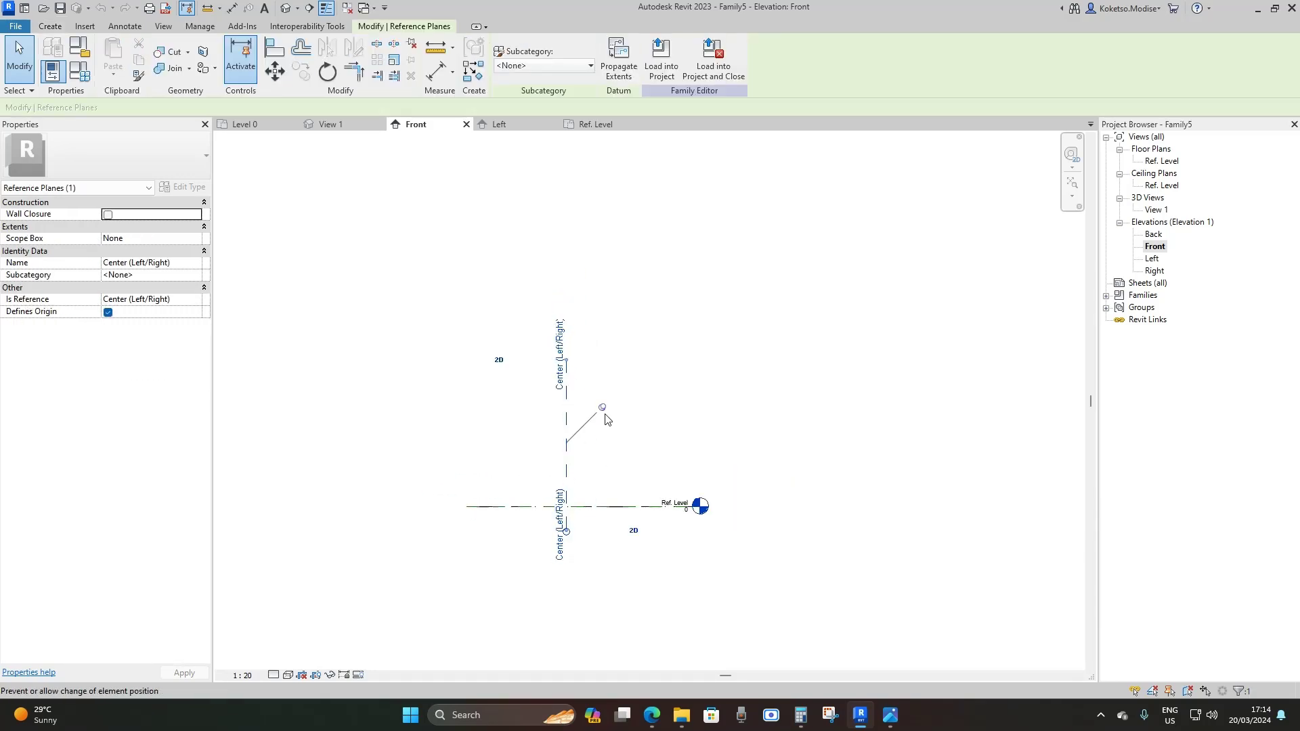
{"action": "middle_click_drag", "start_coordinate": [587, 398], "coordinate": [626, 440]}
{"action": "scroll", "coordinate": [624, 439], "scroll_direction": "down", "scroll_amount": 2}
{"action": "left_click_drag", "start_coordinate": [612, 417], "coordinate": [607, 495]}
{"action": "scroll", "coordinate": [614, 353], "scroll_direction": "down", "scroll_amount": 2}
{"action": "scroll", "coordinate": [616, 493], "scroll_direction": "up", "scroll_amount": 5}
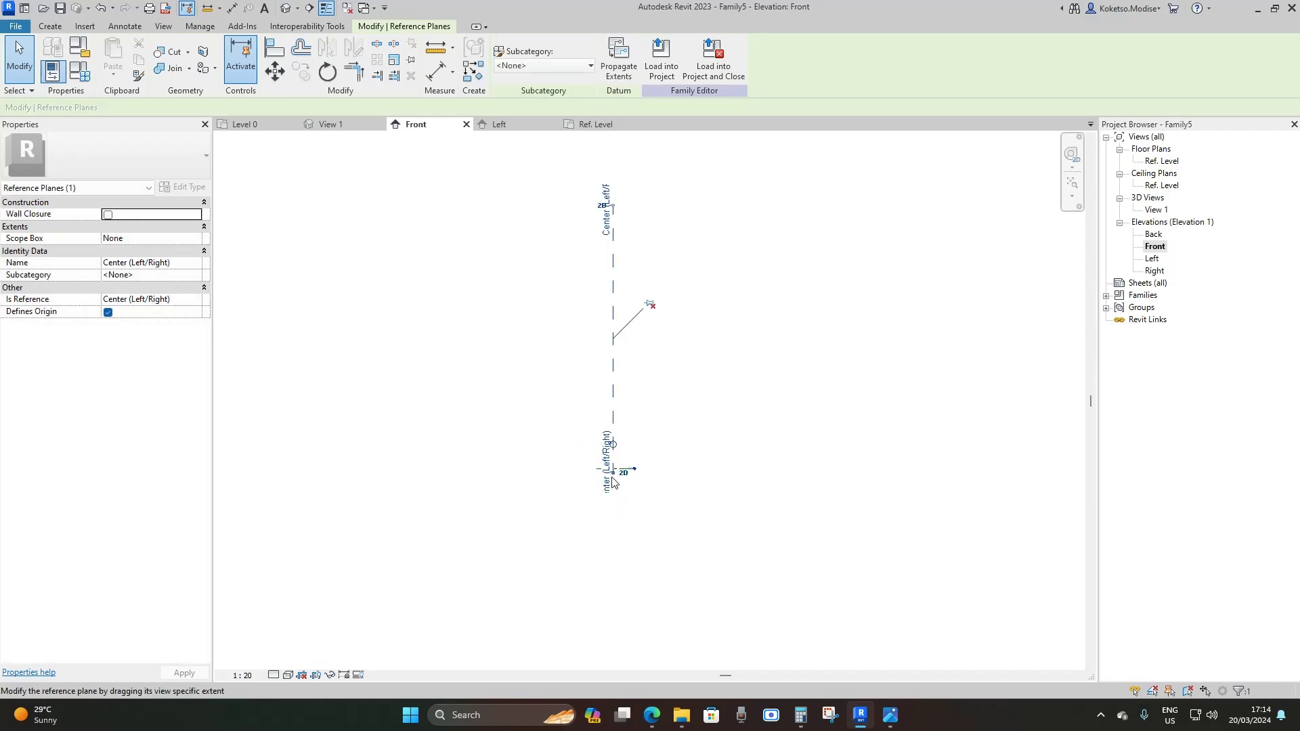
{"action": "scroll", "coordinate": [653, 407], "scroll_direction": "up", "scroll_amount": 2}
{"action": "left_click", "coordinate": [614, 542]}
{"action": "scroll", "coordinate": [614, 545], "scroll_direction": "up", "scroll_amount": 4}
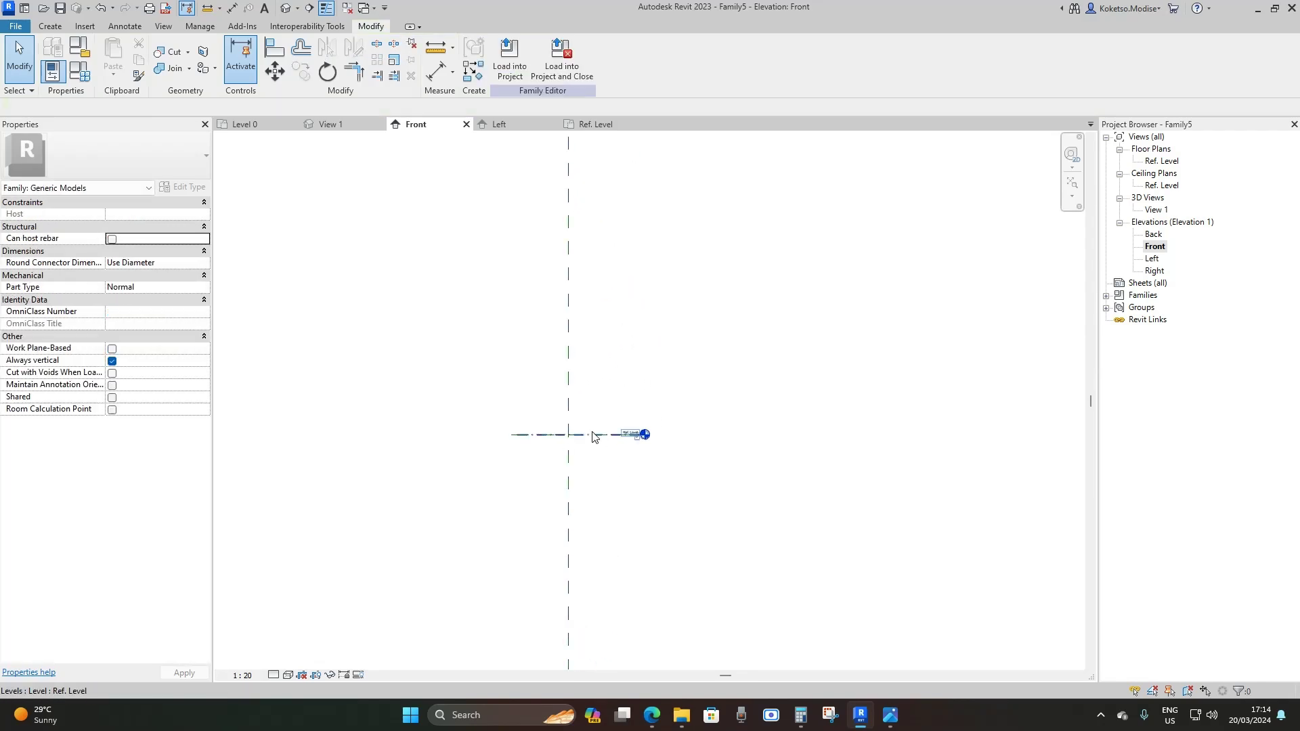
Extend the head end of the Ref. Level line far to the right of the center reference plane
{"action": "left_click", "coordinate": [629, 437]}
{"action": "left_click_drag", "start_coordinate": [638, 435], "coordinate": [957, 430]}
{"action": "scroll", "coordinate": [724, 431], "scroll_direction": "down", "scroll_amount": 3}
{"action": "scroll", "coordinate": [661, 439], "scroll_direction": "up", "scroll_amount": 2}
{"action": "left_click_drag", "start_coordinate": [685, 431], "coordinate": [916, 428]}
{"action": "scroll", "coordinate": [754, 430], "scroll_direction": "down", "scroll_amount": 4}
{"action": "scroll", "coordinate": [725, 441], "scroll_direction": "up", "scroll_amount": 4}
{"action": "key", "text": "Escape"}
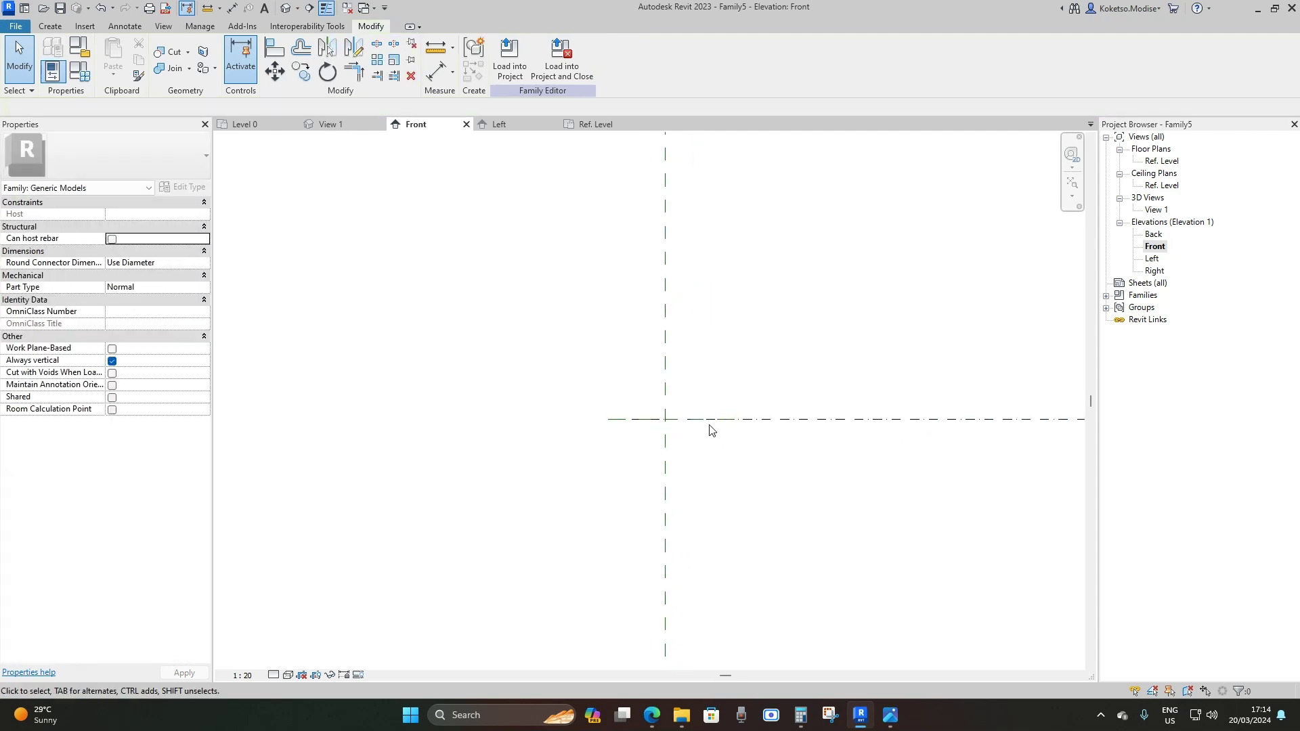
Lengthen the horizontal reference plane lying on Ref. Level on both sides of the center reference plane
{"action": "left_click", "coordinate": [708, 423]}
{"action": "left_click", "coordinate": [743, 418]}
{"action": "scroll", "coordinate": [738, 425], "scroll_direction": "down", "scroll_amount": 4}
{"action": "scroll", "coordinate": [732, 425], "scroll_direction": "up", "scroll_amount": 2}
{"action": "left_click", "coordinate": [708, 412]}
{"action": "left_click_drag", "start_coordinate": [746, 412], "coordinate": [955, 410]}
{"action": "scroll", "coordinate": [840, 413], "scroll_direction": "down", "scroll_amount": 4}
{"action": "left_click_drag", "start_coordinate": [765, 410], "coordinate": [542, 409]}
{"action": "left_click_drag", "start_coordinate": [767, 410], "coordinate": [543, 410]}
{"action": "key", "text": "Escape"}
{"action": "middle_click_drag", "start_coordinate": [821, 405], "coordinate": [533, 448]}
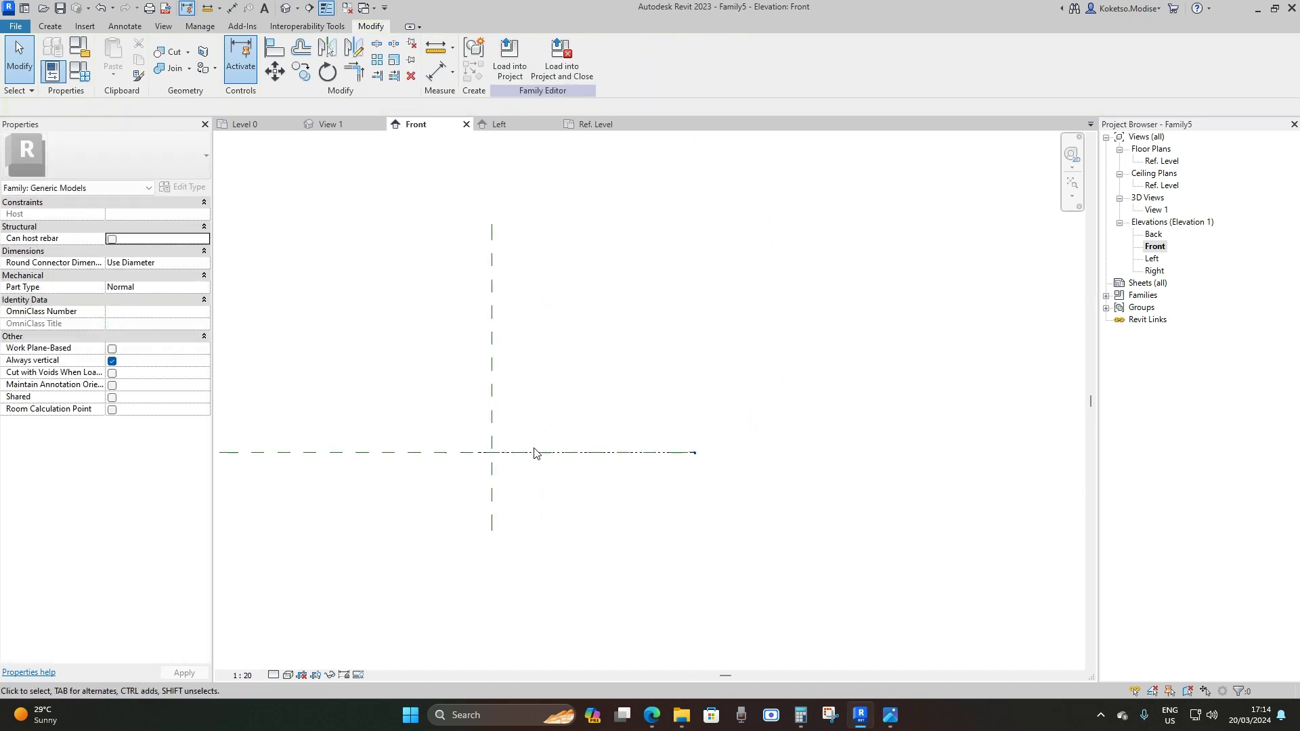
Extend the left end of the Ref. Level line to match the horizontal reference plane
{"action": "left_click", "coordinate": [496, 452]}
{"action": "scroll", "coordinate": [417, 455], "scroll_direction": "down", "scroll_amount": 3}
{"action": "middle_click_drag", "start_coordinate": [444, 458], "coordinate": [730, 441]}
{"action": "scroll", "coordinate": [730, 441], "scroll_direction": "up", "scroll_amount": 3}
{"action": "left_click_drag", "start_coordinate": [727, 432], "coordinate": [471, 430]}
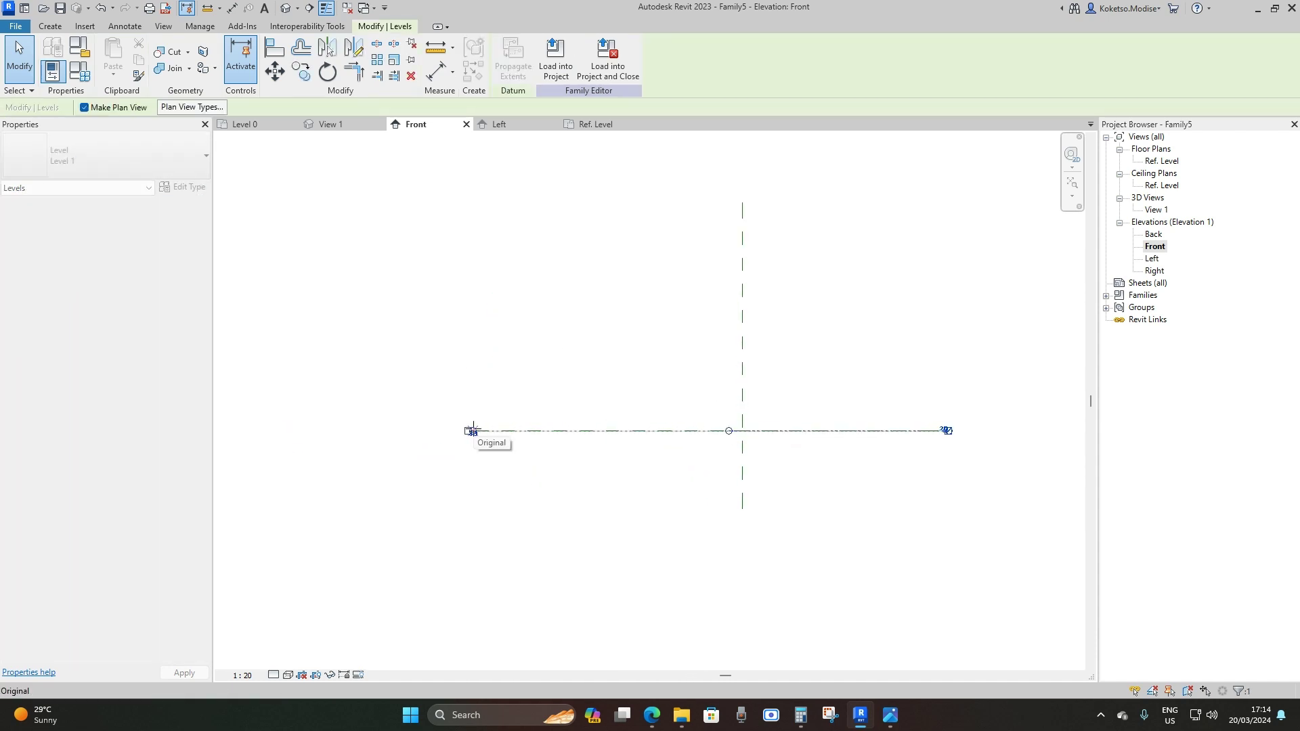
{"action": "key", "text": "Escape"}
{"action": "middle_click_drag", "start_coordinate": [742, 431], "coordinate": [604, 519]}
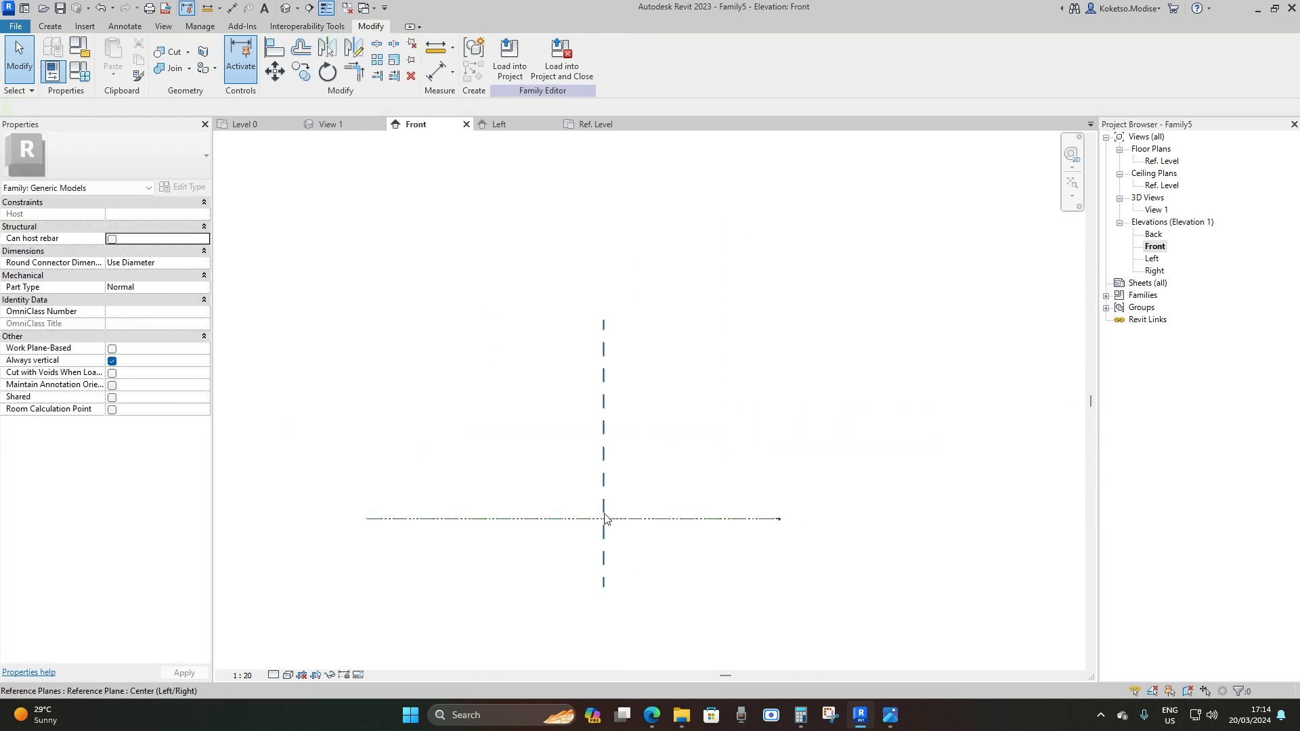
Set the Front elevation's view scale to 1 : 200
{"action": "left_click", "coordinate": [50, 26]}
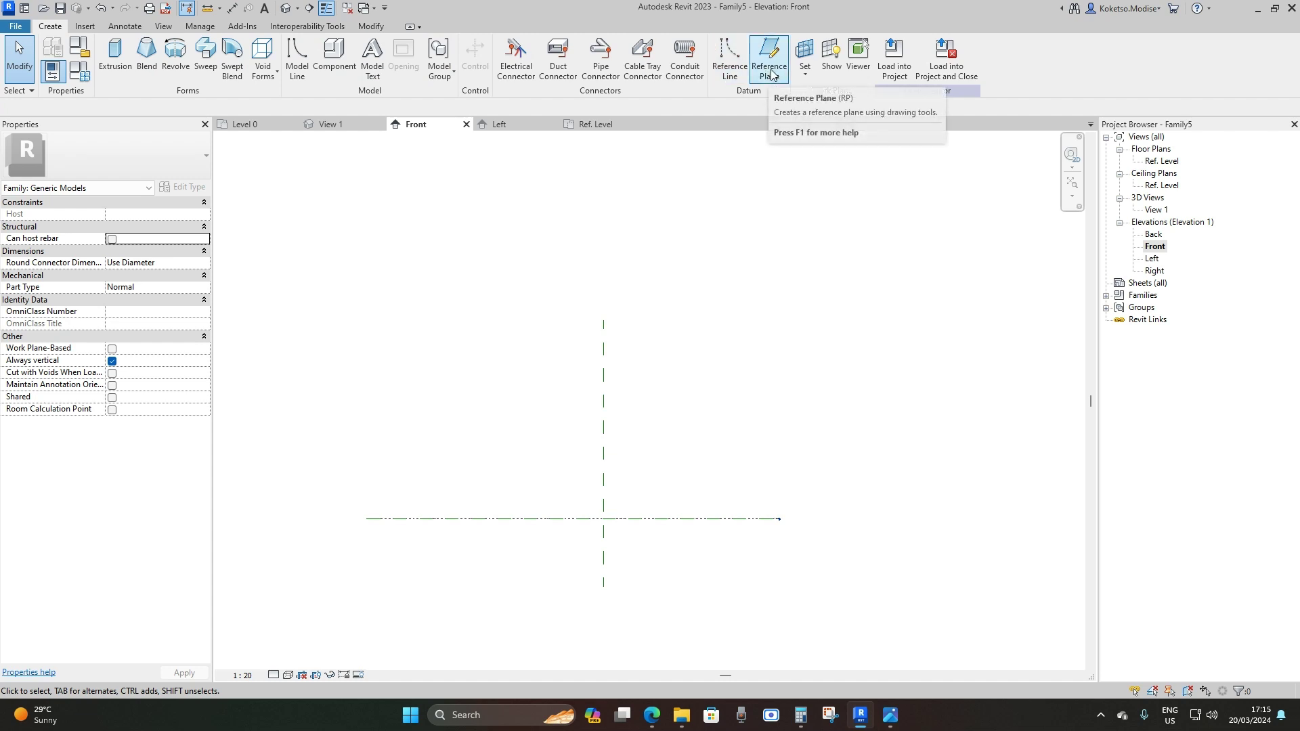
{"action": "left_click", "coordinate": [240, 679]}
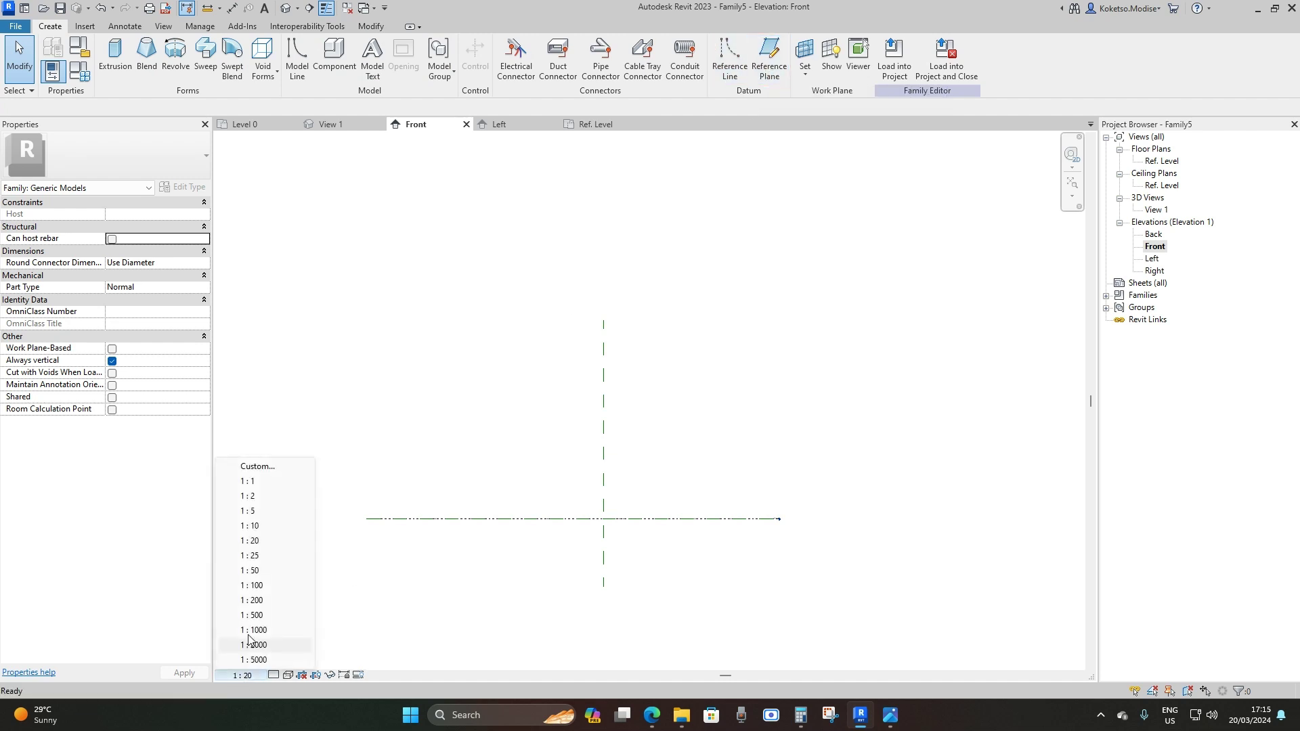
{"action": "left_click", "coordinate": [247, 604]}
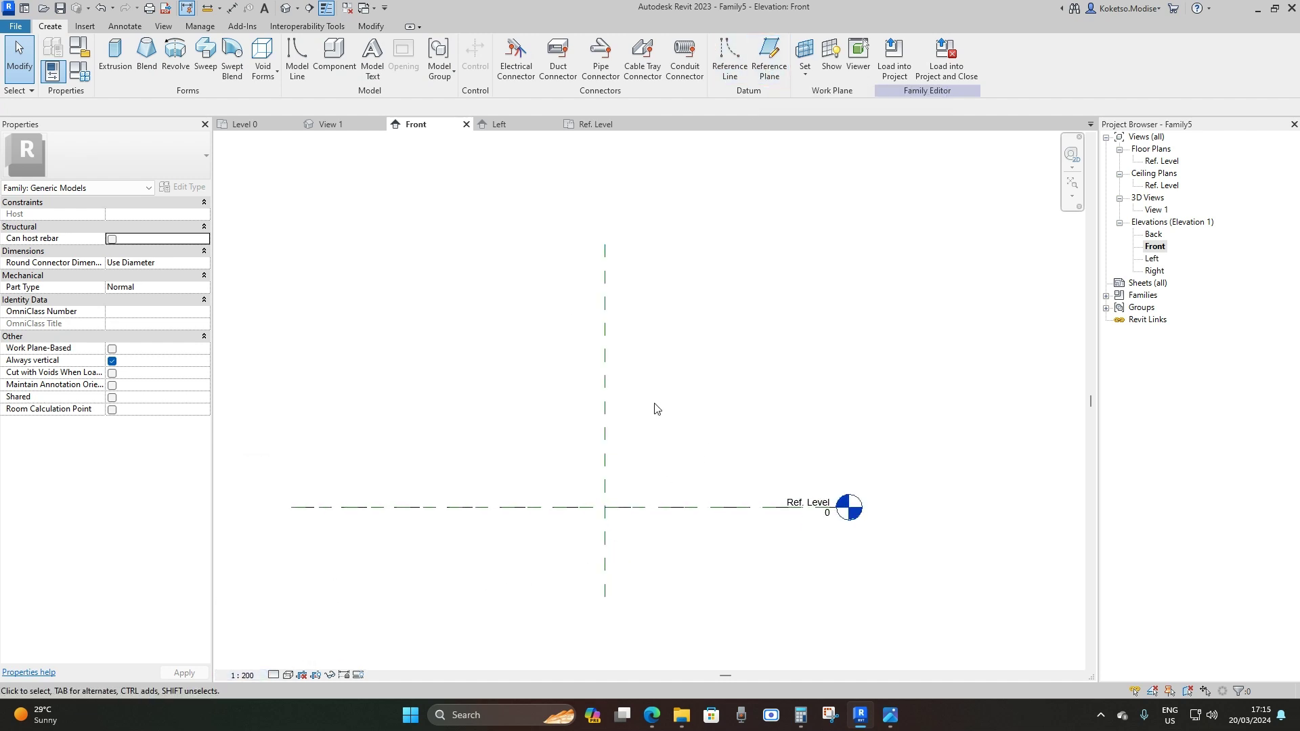
Draw two vertical reference planes across Ref. Level, one about 5836 mm right of the center plane and one on its left
{"action": "left_click", "coordinate": [774, 73]}
{"action": "scroll", "coordinate": [661, 339], "scroll_direction": "down", "scroll_amount": 1}
{"action": "scroll", "coordinate": [649, 197], "scroll_direction": "down", "scroll_amount": 1}
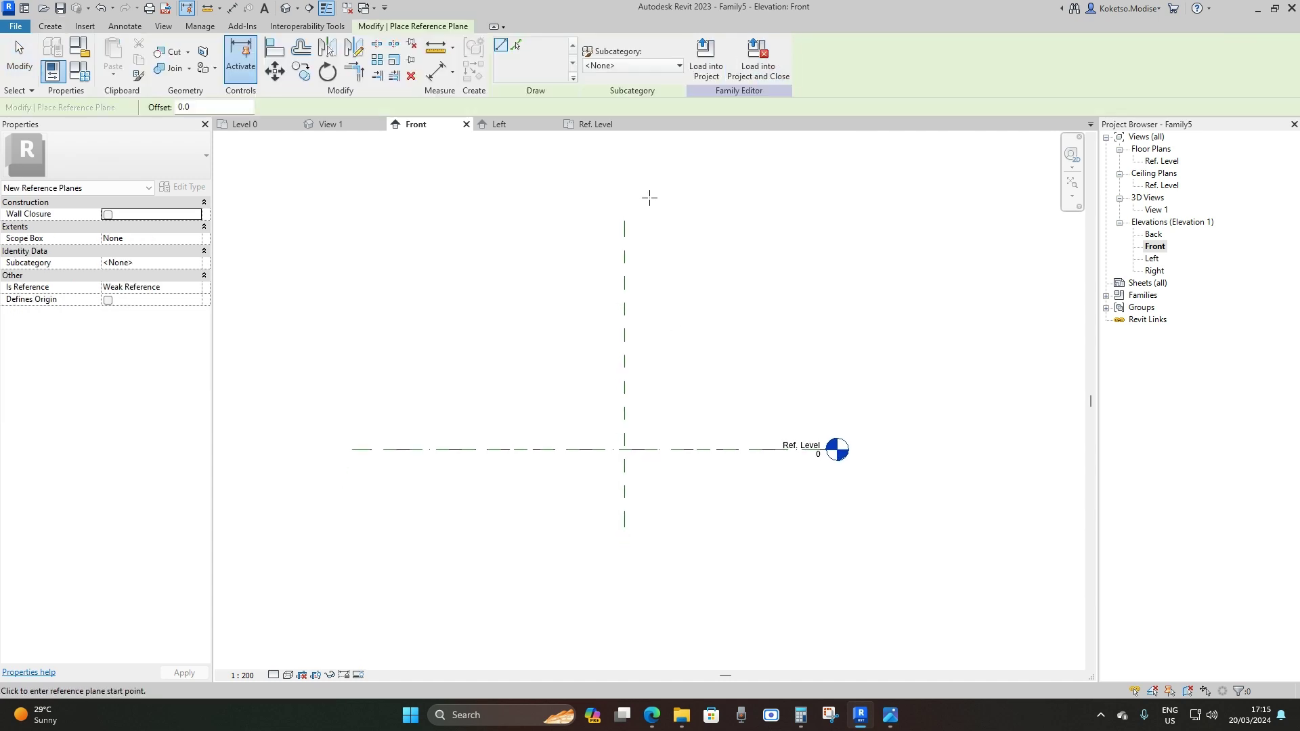
{"action": "left_click", "coordinate": [679, 207]}
{"action": "left_click", "coordinate": [678, 530]}
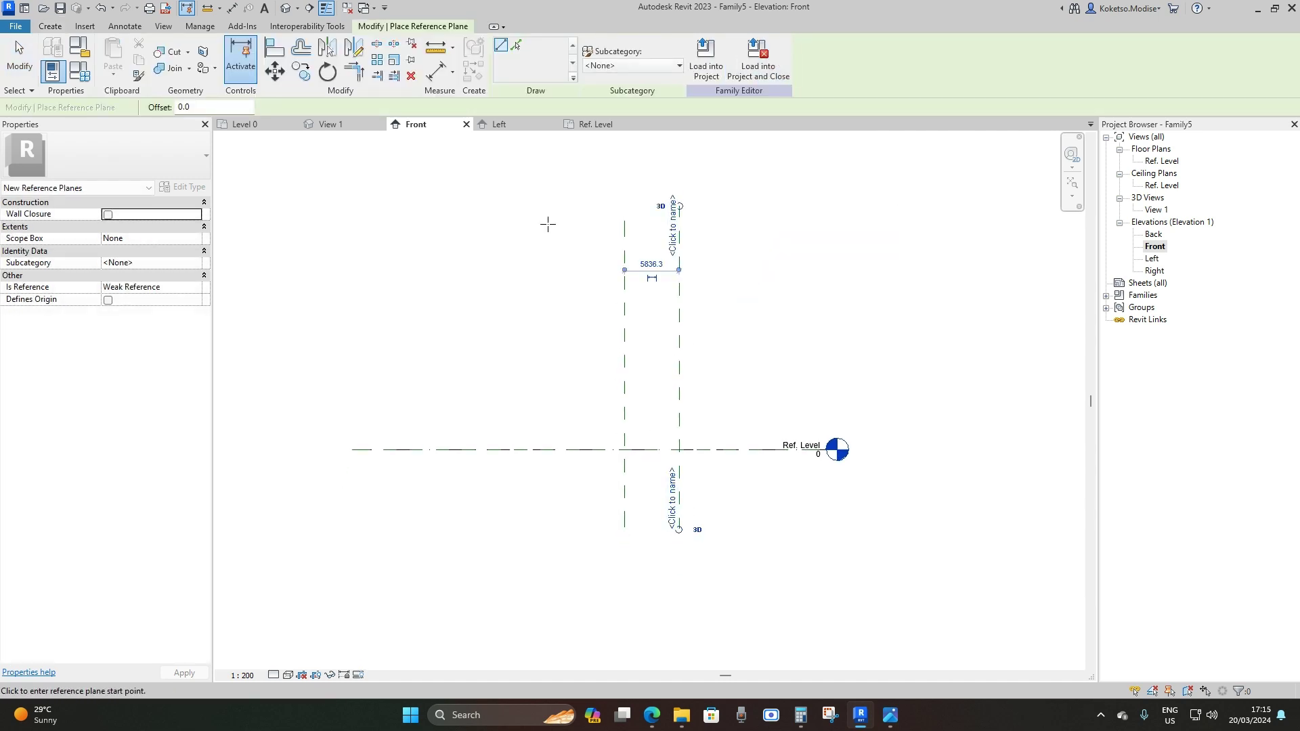
{"action": "left_click", "coordinate": [549, 207]}
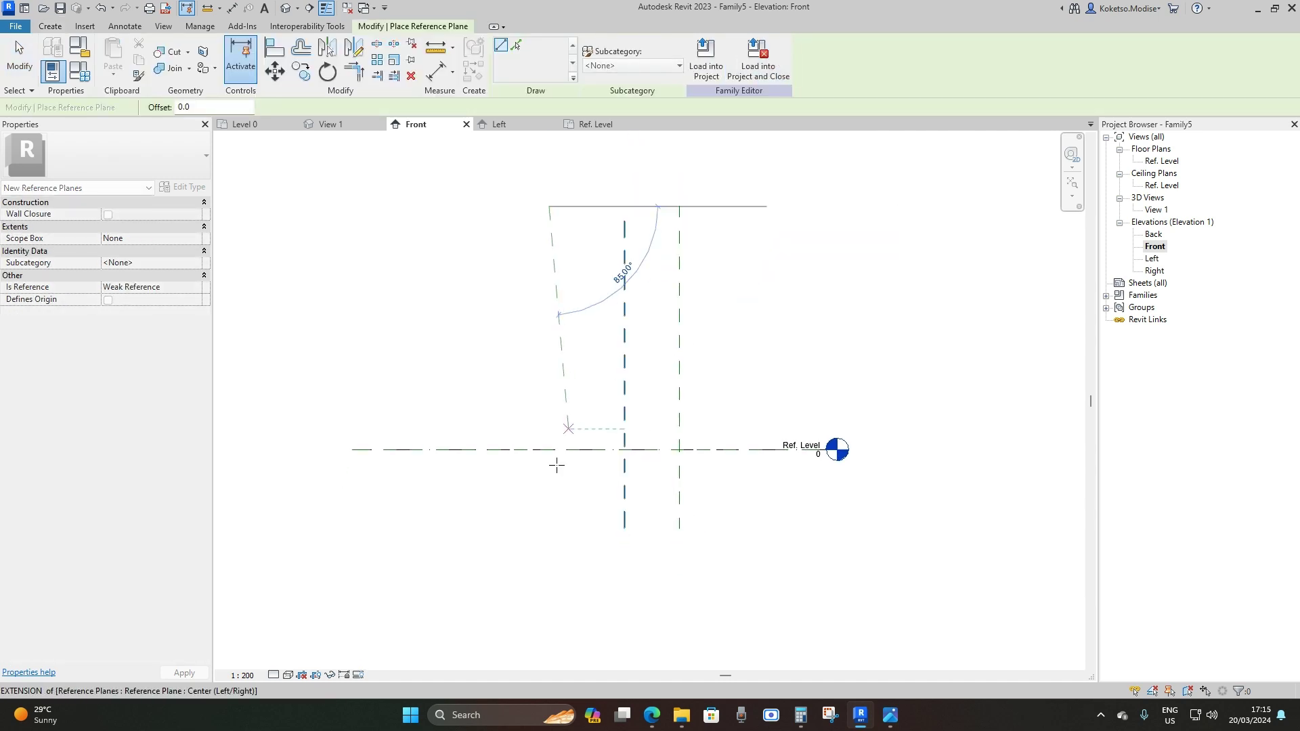
{"action": "left_click", "coordinate": [548, 532]}
{"action": "scroll", "coordinate": [660, 352], "scroll_direction": "up", "scroll_amount": 2}
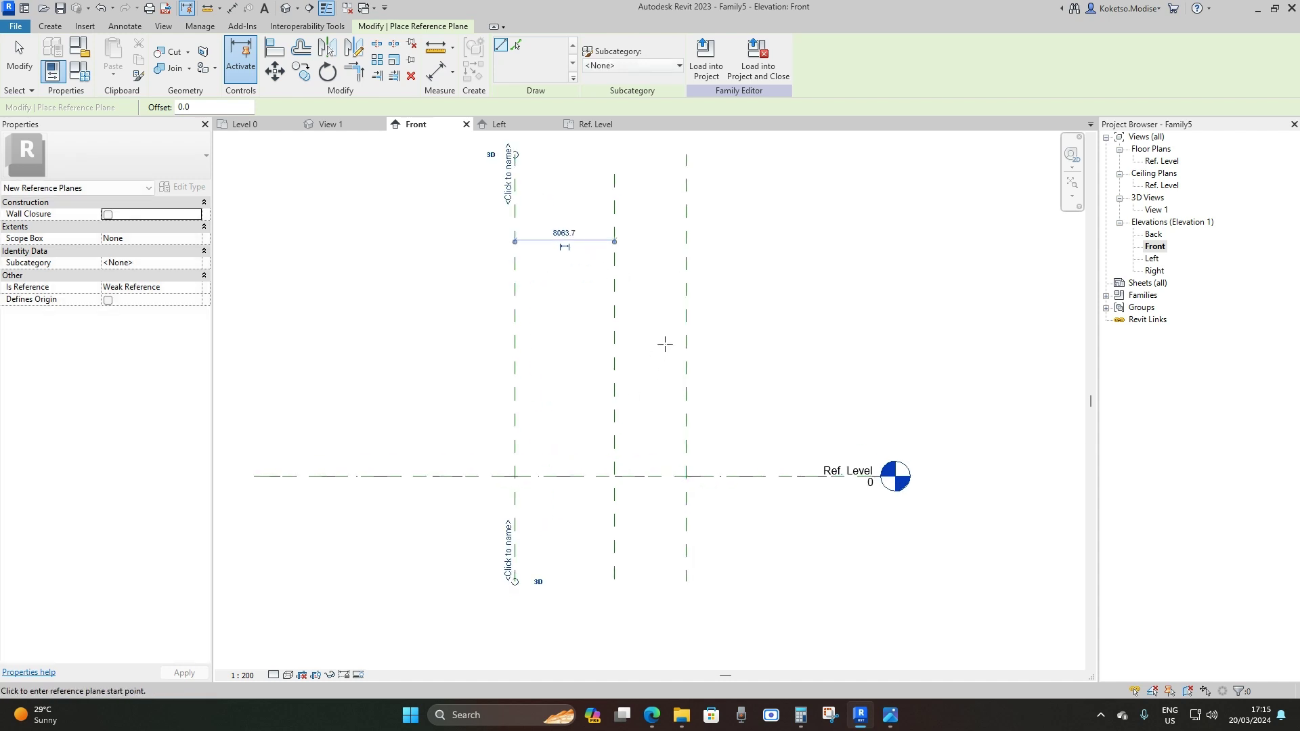
{"action": "key", "text": "Escape"}
{"action": "key", "text": "Escape"}
Set the right vertical reference plane's distance from the center plane to 15000 mm
{"action": "left_click", "coordinate": [687, 304]}
{"action": "scroll", "coordinate": [684, 302], "scroll_direction": "up", "scroll_amount": 1}
{"action": "left_click", "coordinate": [644, 261]}
{"action": "type", "text": "15000"}
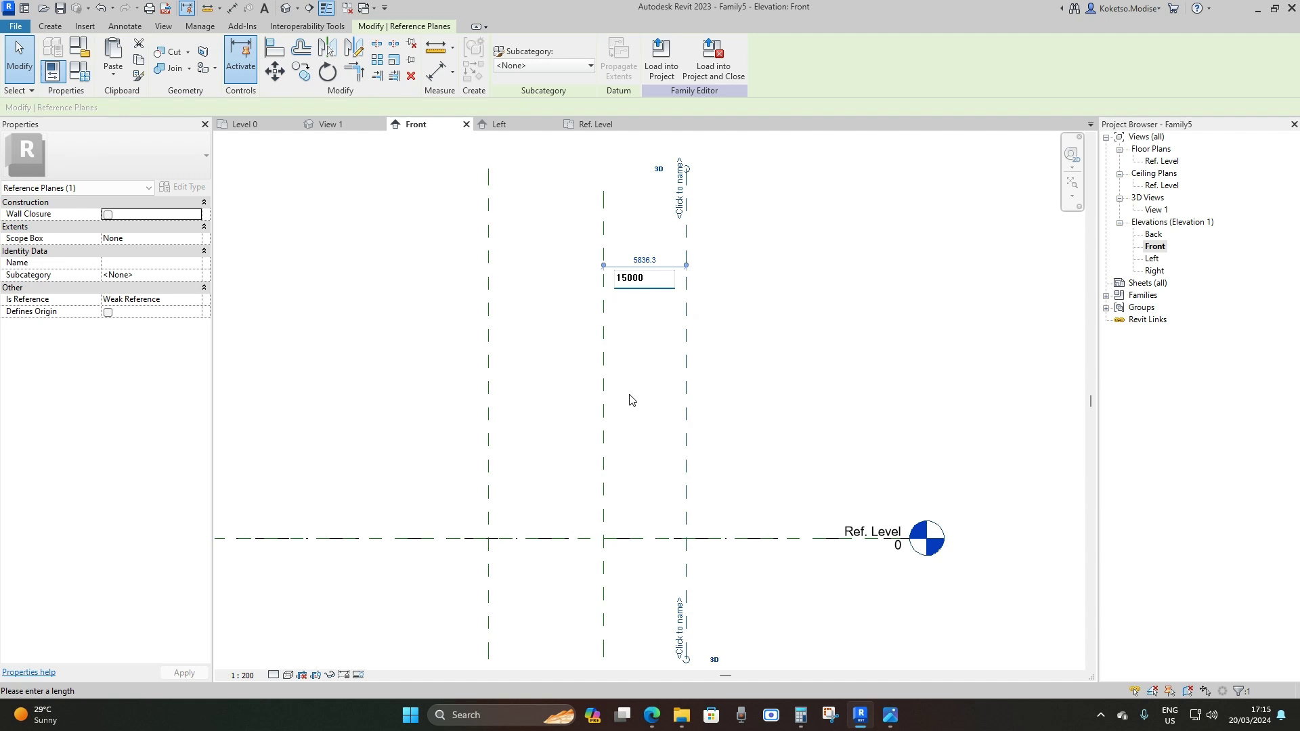
{"action": "key", "text": "Return"}
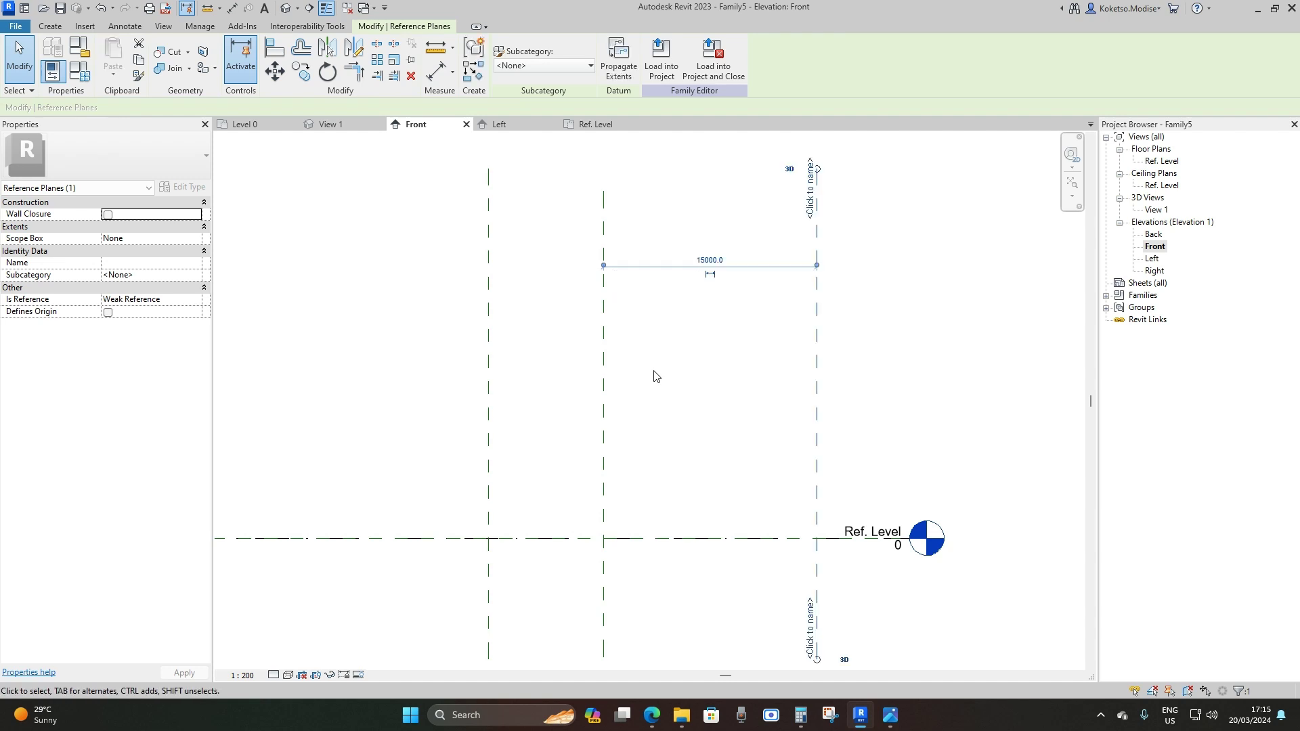
{"action": "left_click", "coordinate": [695, 344]}
Set the left vertical reference plane's distance from the center plane to 15000 mm
{"action": "scroll", "coordinate": [692, 343], "scroll_direction": "down", "scroll_amount": 1}
{"action": "left_click", "coordinate": [585, 342]}
{"action": "left_click", "coordinate": [614, 274]}
{"action": "type", "text": "1500"}
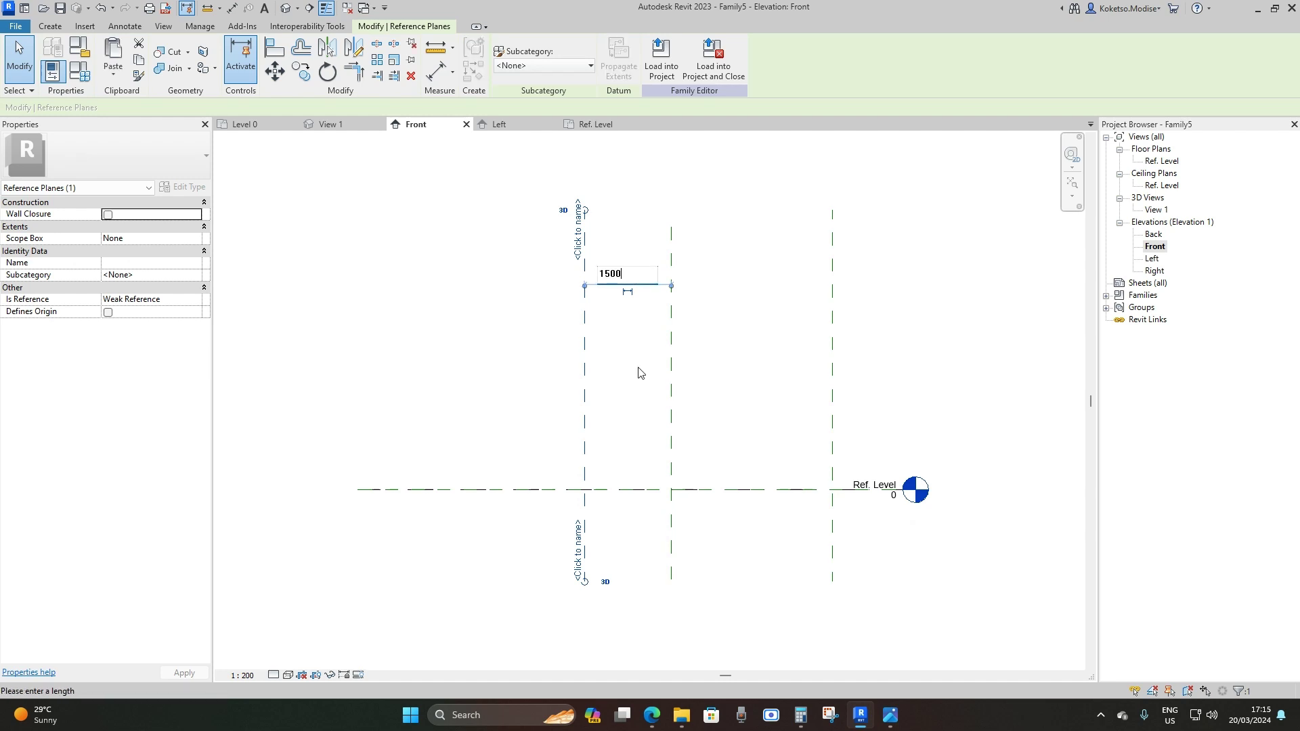
{"action": "key", "text": "Return"}
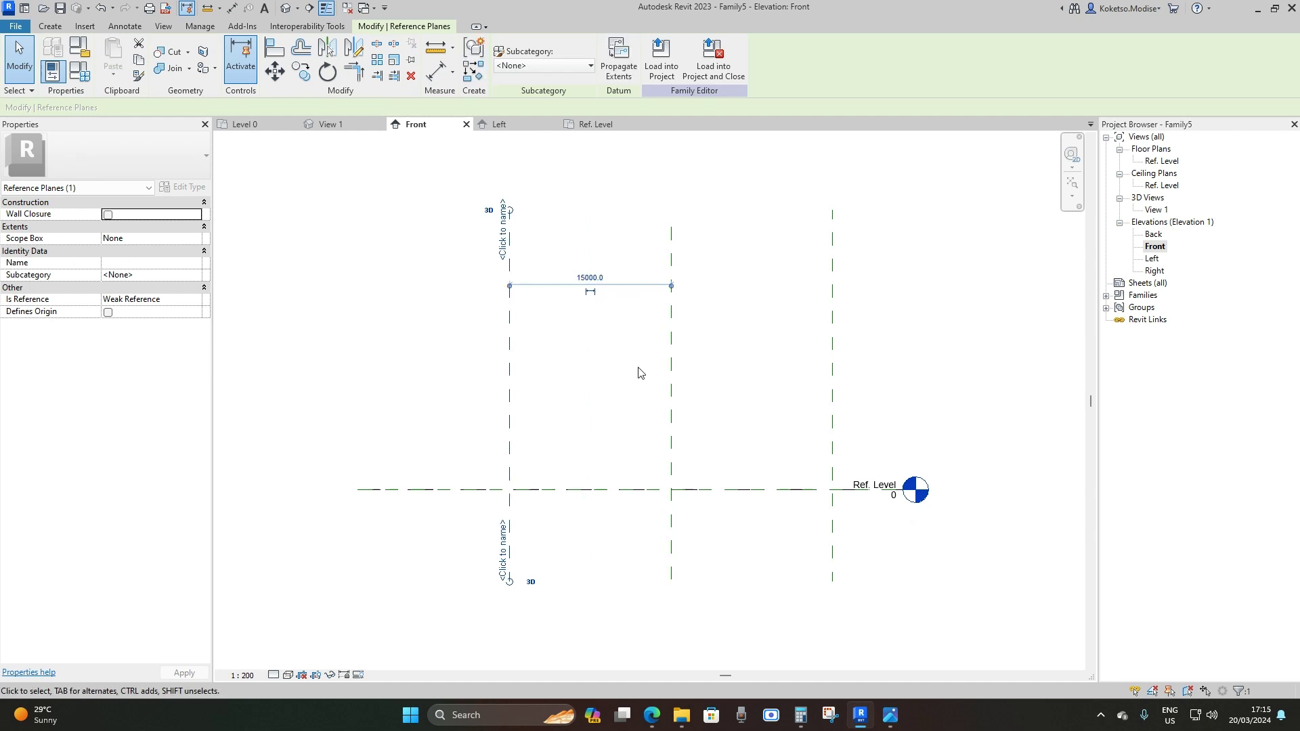
{"action": "left_click", "coordinate": [638, 372]}
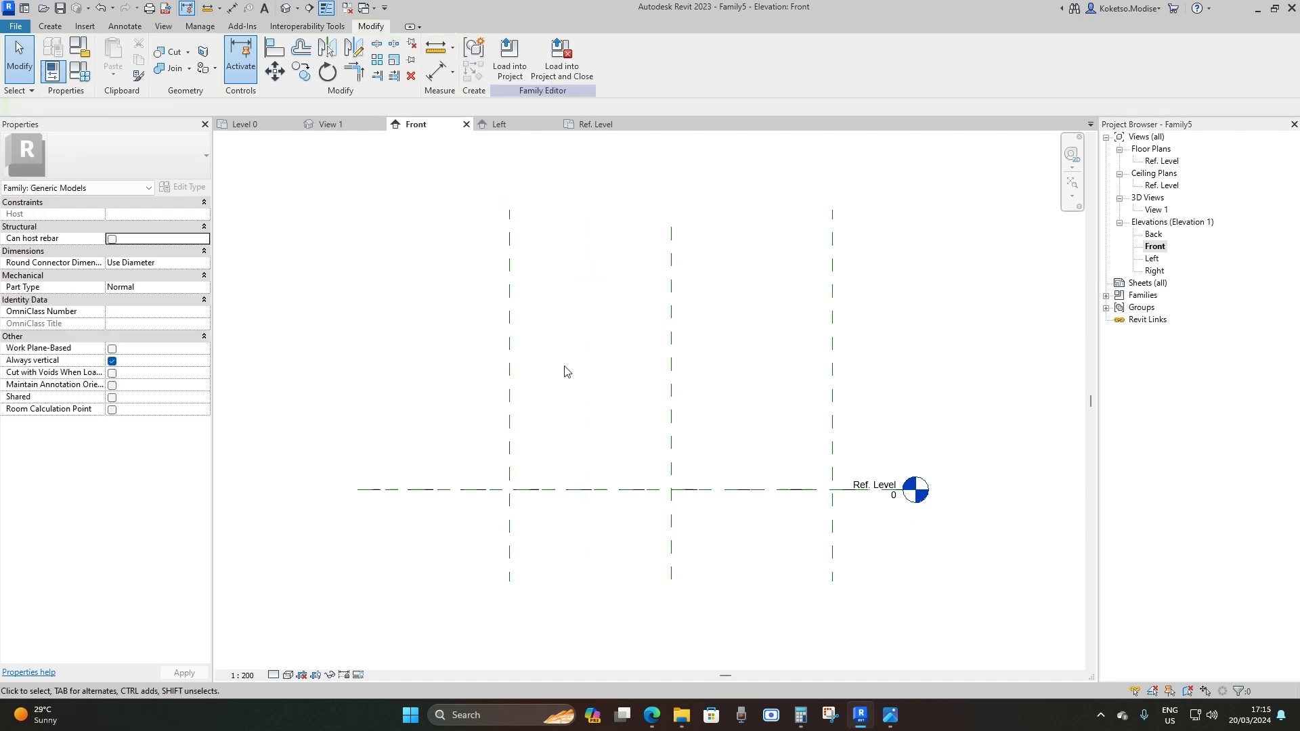
Draw a horizontal reference plane about 5900 mm above Ref. Level, crossing all three vertical planes
{"action": "left_click", "coordinate": [54, 28]}
{"action": "left_click", "coordinate": [769, 57]}
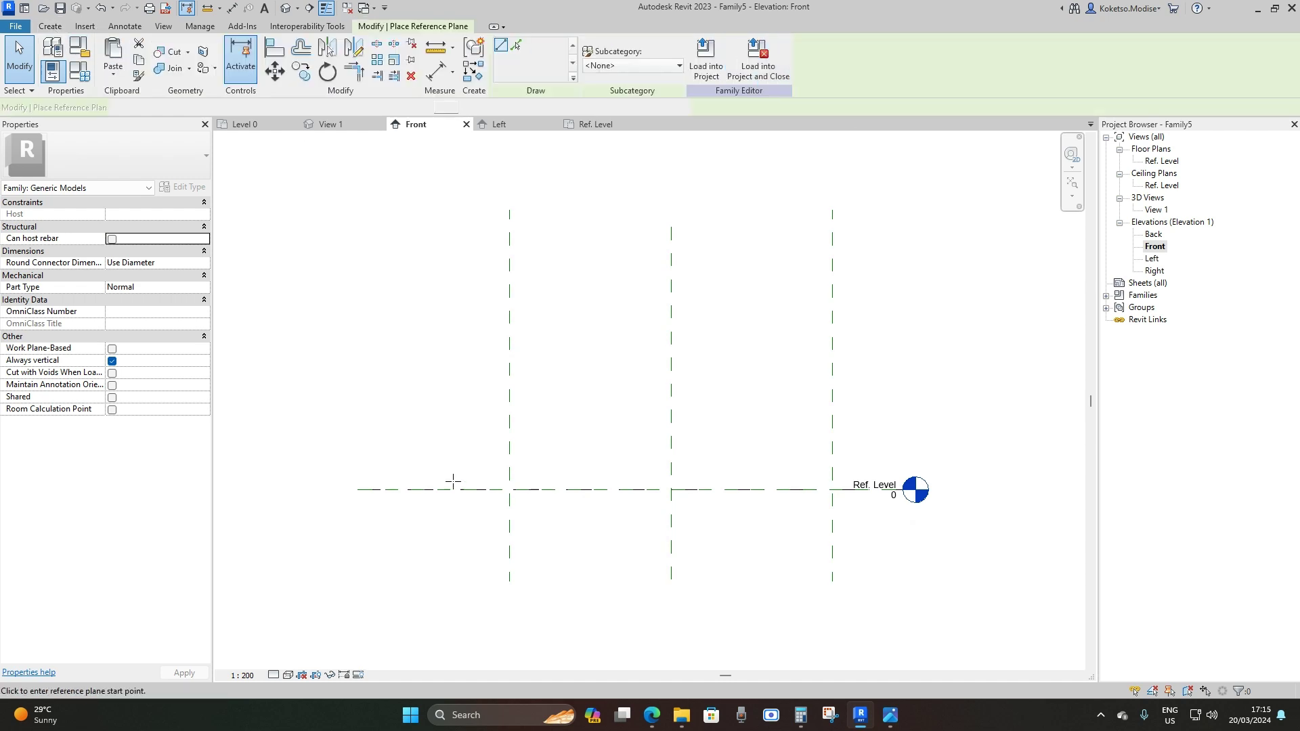
{"action": "left_click", "coordinate": [332, 426]}
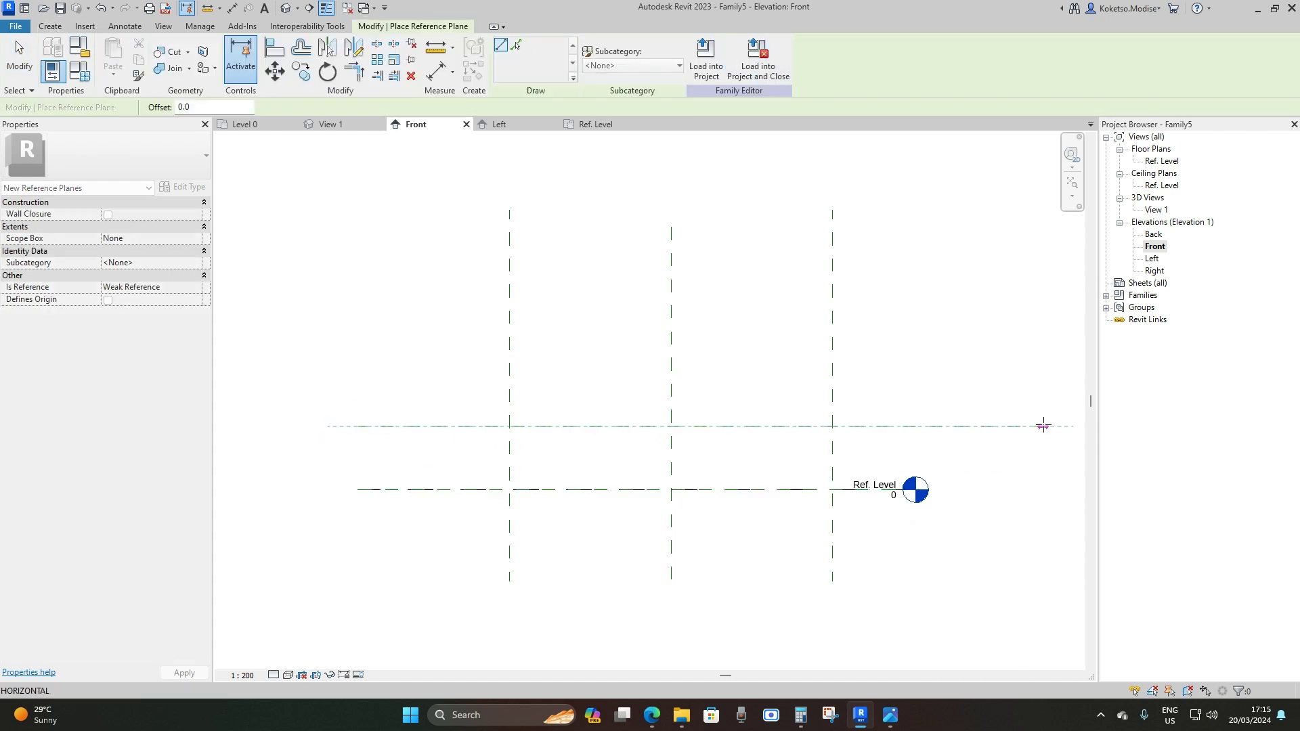
{"action": "left_click", "coordinate": [952, 426]}
{"action": "key", "text": "Escape"}
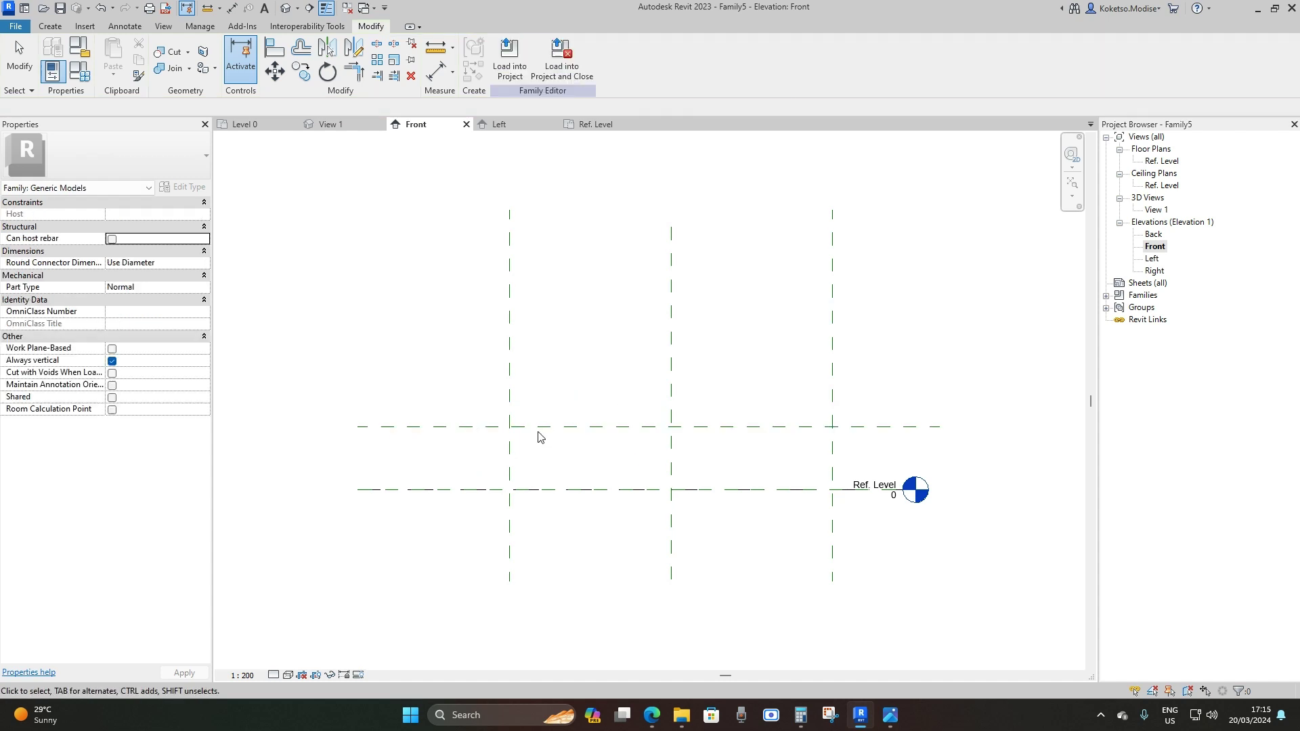
Set the new horizontal reference plane's height above Ref. Level to 32000 mm
{"action": "left_click", "coordinate": [535, 427]}
{"action": "scroll", "coordinate": [500, 455], "scroll_direction": "up", "scroll_amount": 1}
{"action": "left_click", "coordinate": [467, 458]}
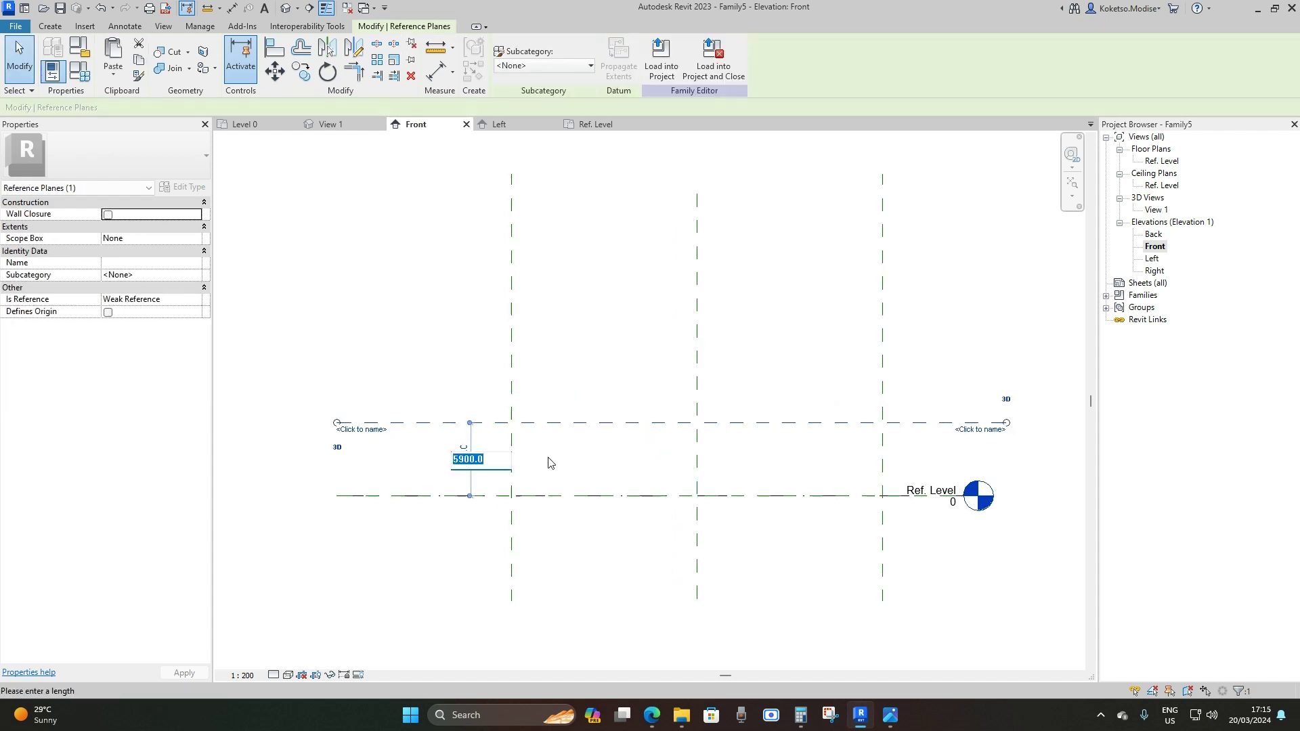
{"action": "type", "text": "32000"}
{"action": "key", "text": "Return"}
{"action": "scroll", "coordinate": [569, 369], "scroll_direction": "down", "scroll_amount": 2}
{"action": "scroll", "coordinate": [575, 380], "scroll_direction": "up", "scroll_amount": 1}
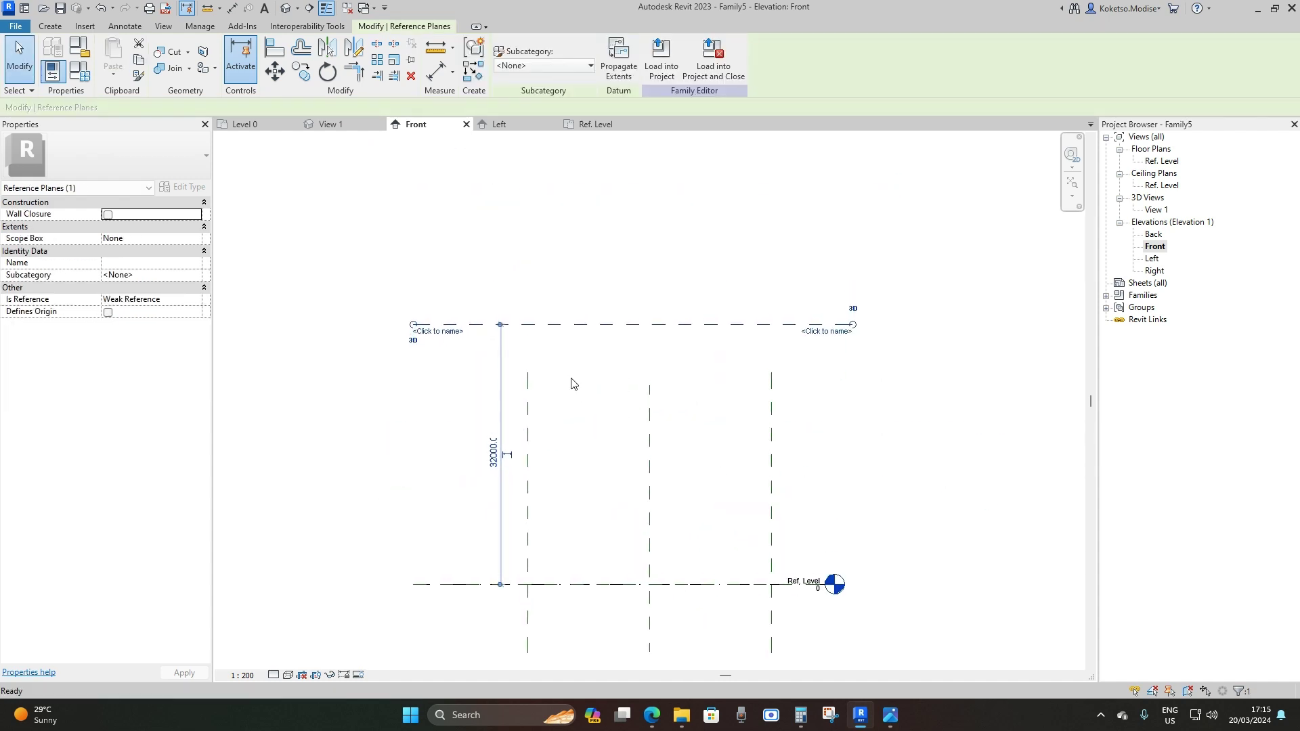
Copy the horizontal reference plane straight upward to form the upper horizontal plane of the pylon layout
{"action": "left_click", "coordinate": [301, 71]}
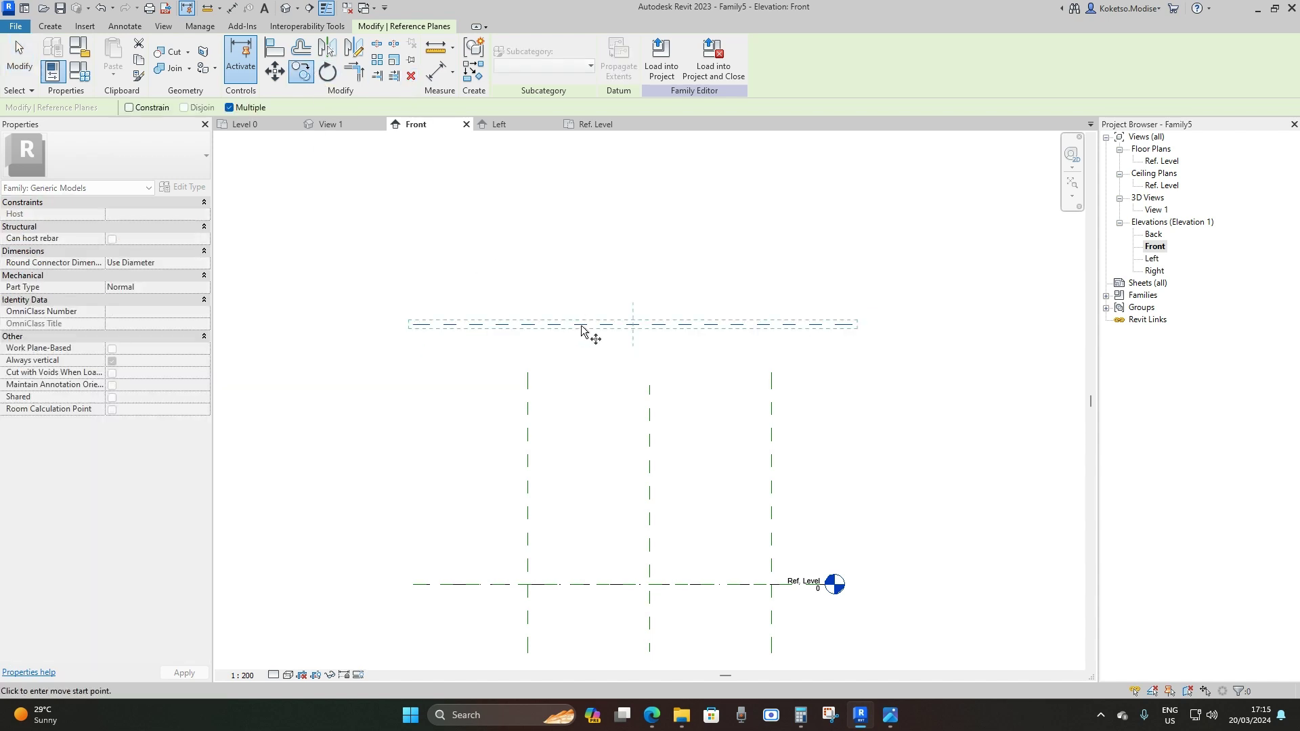
{"action": "left_click", "coordinate": [581, 325]}
{"action": "middle_click_drag", "start_coordinate": [589, 224], "coordinate": [556, 486]}
{"action": "scroll", "coordinate": [556, 486], "scroll_direction": "down", "scroll_amount": 2}
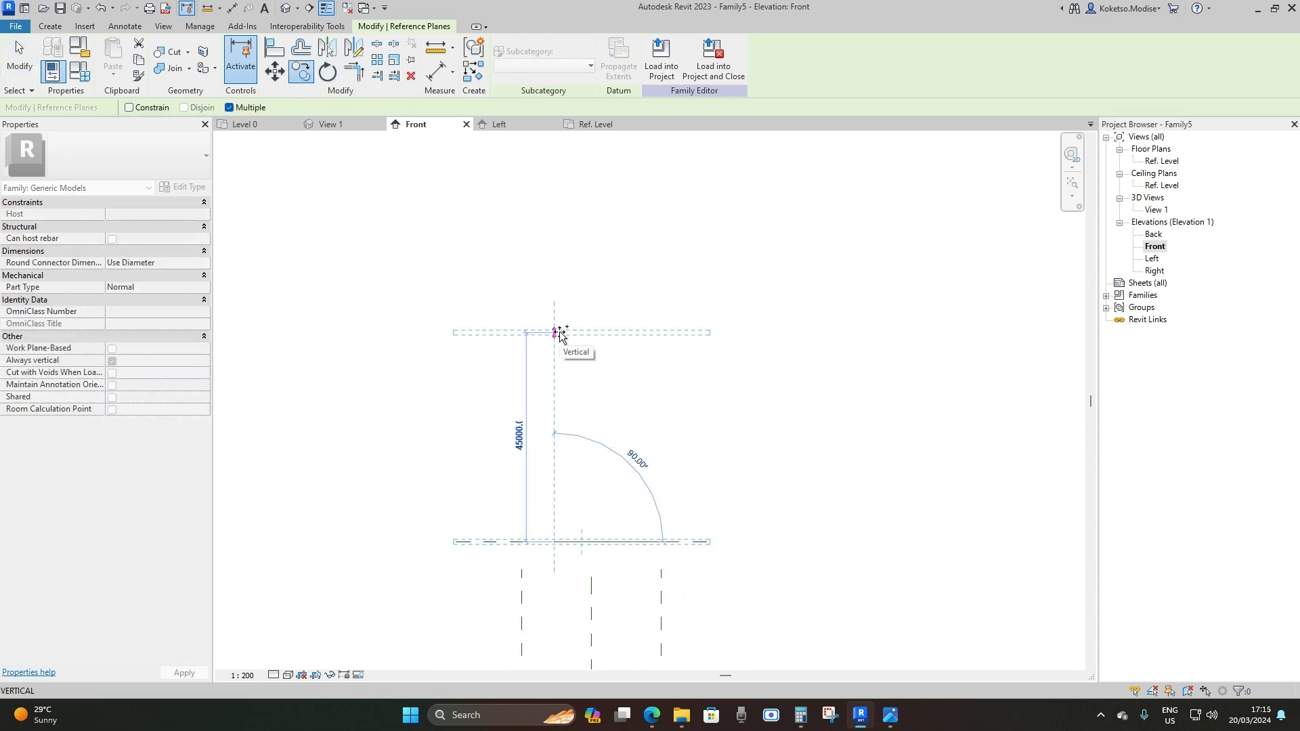
{"action": "type", "text": "9"}
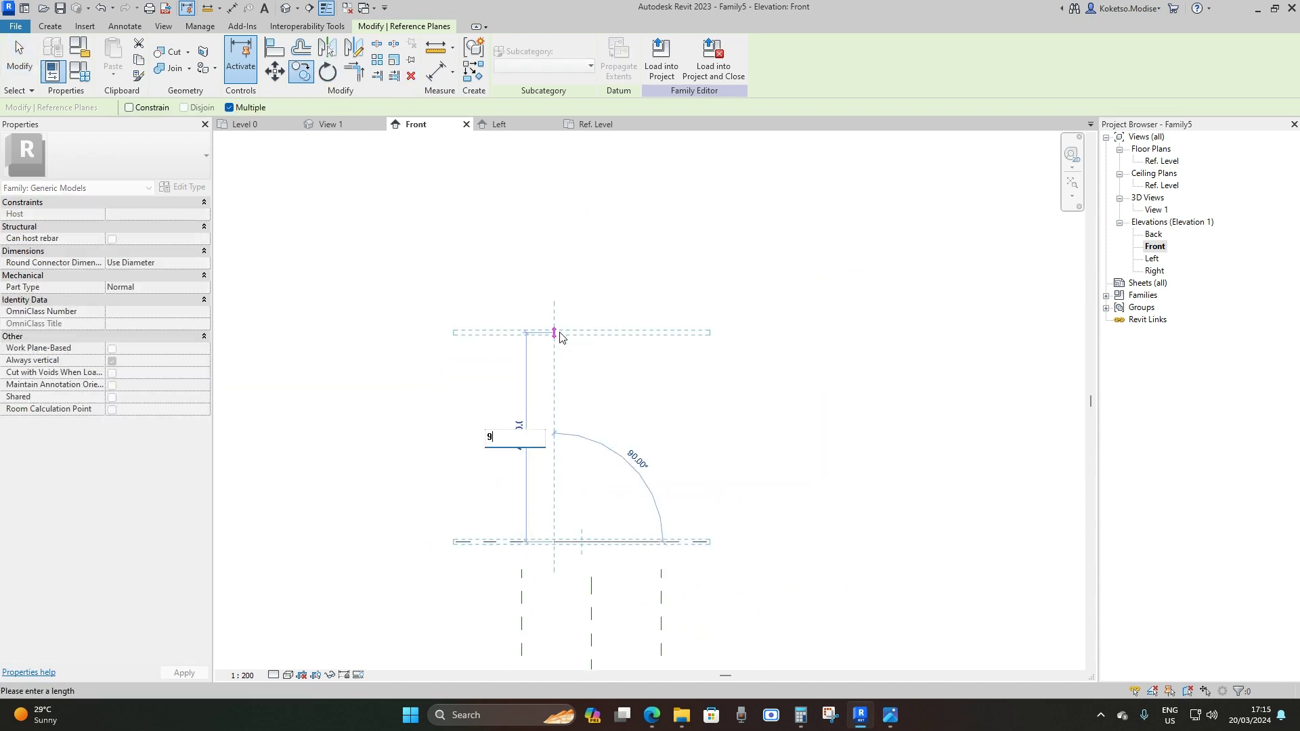
{"action": "key", "text": "Return"}
{"action": "scroll", "coordinate": [540, 332], "scroll_direction": "down", "scroll_amount": 3}
{"action": "key", "text": "Escape"}
{"action": "key", "text": "Escape"}
{"action": "scroll", "coordinate": [551, 426], "scroll_direction": "up", "scroll_amount": 1}
Extend the left vertical reference plane's upper end past the upper horizontal plane
{"action": "left_click", "coordinate": [529, 441]}
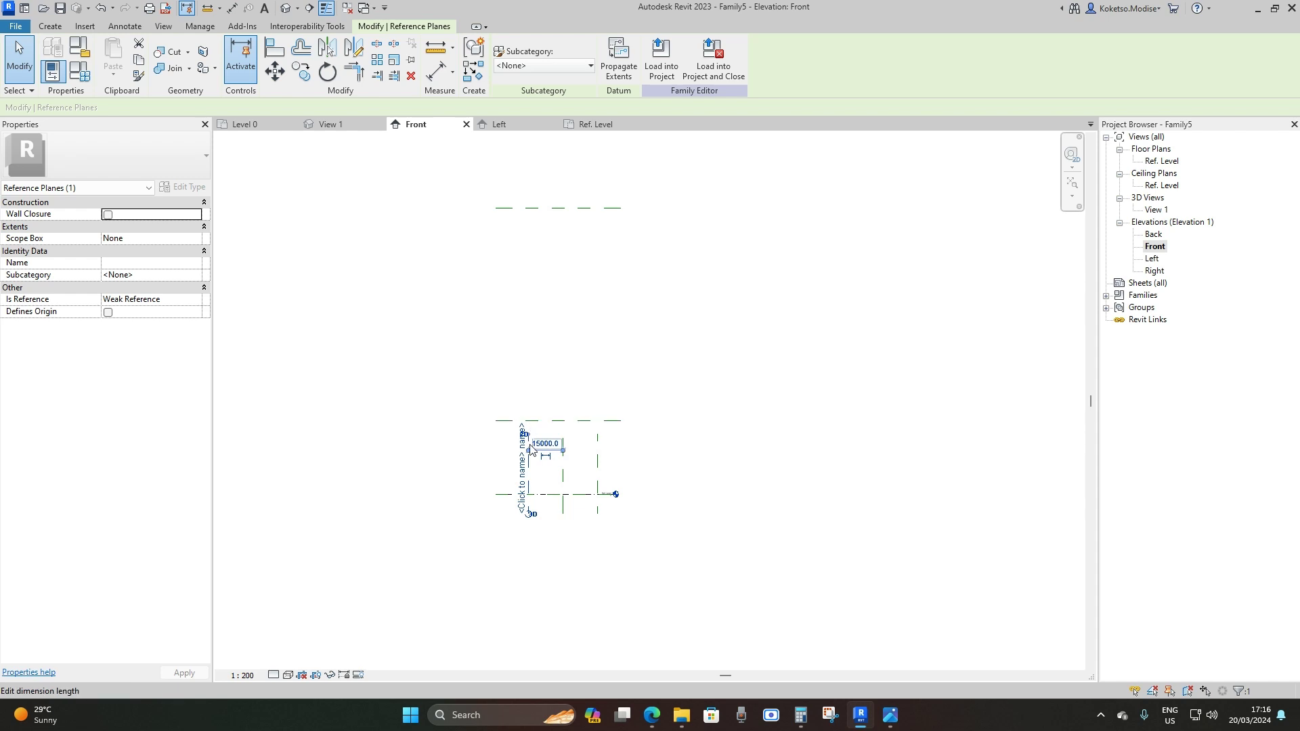
{"action": "scroll", "coordinate": [530, 447], "scroll_direction": "up", "scroll_amount": 4}
{"action": "scroll", "coordinate": [527, 365], "scroll_direction": "down", "scroll_amount": 5}
{"action": "left_click_drag", "start_coordinate": [527, 364], "coordinate": [534, 273]}
{"action": "middle_click_drag", "start_coordinate": [533, 195], "coordinate": [534, 273]}
{"action": "scroll", "coordinate": [534, 272], "scroll_direction": "down", "scroll_amount": 1}
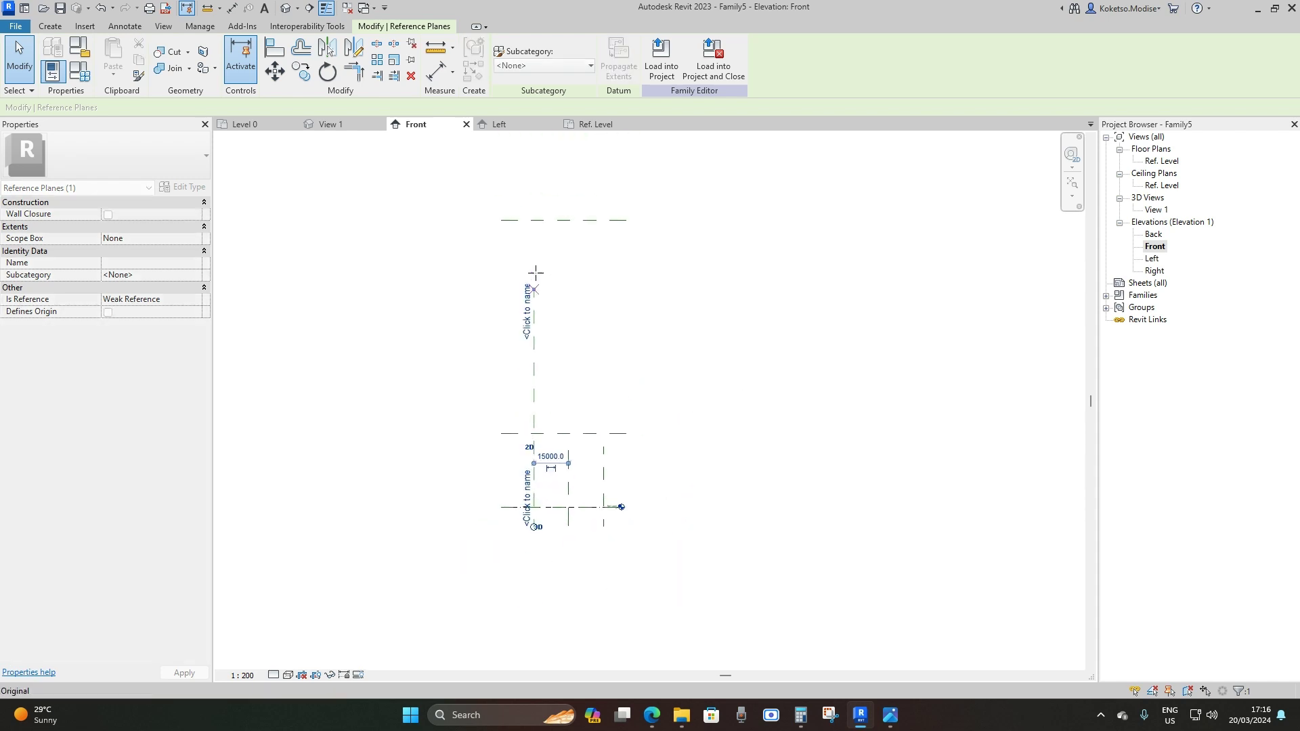
{"action": "left_click_drag", "start_coordinate": [535, 273], "coordinate": [532, 154]}
{"action": "scroll", "coordinate": [579, 476], "scroll_direction": "up", "scroll_amount": 1}
Extend the right vertical reference plane's upper end past the upper horizontal plane
{"action": "left_click", "coordinate": [568, 457]}
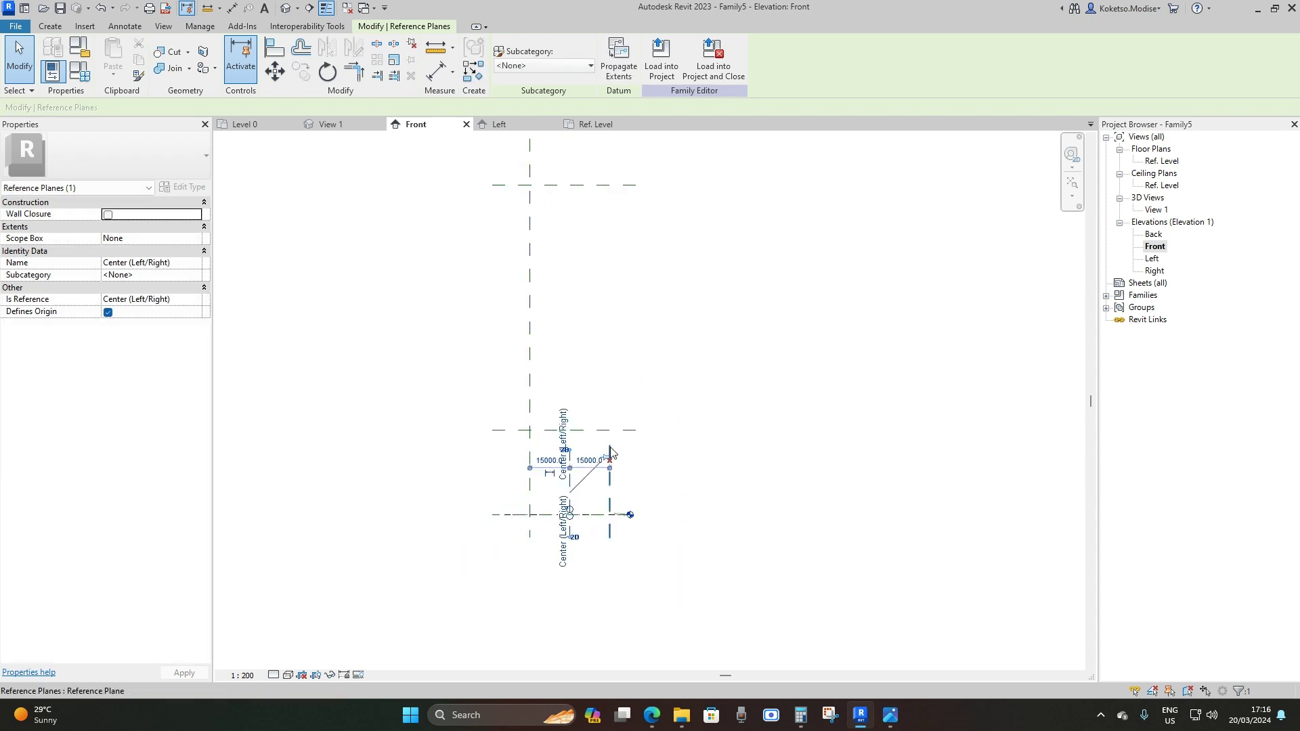
{"action": "key", "text": "Escape"}
{"action": "scroll", "coordinate": [613, 452], "scroll_direction": "up", "scroll_amount": 3}
{"action": "left_click", "coordinate": [606, 448]}
{"action": "left_click_drag", "start_coordinate": [606, 446], "coordinate": [616, 182]}
{"action": "scroll", "coordinate": [608, 393], "scroll_direction": "down", "scroll_amount": 3}
{"action": "key", "text": "Escape"}
Extend the Center (Left/Right) reference plane upward past the upper horizontal plane, level with the two outer planes
{"action": "scroll", "coordinate": [578, 531], "scroll_direction": "up", "scroll_amount": 2}
{"action": "left_click", "coordinate": [578, 513]}
{"action": "scroll", "coordinate": [580, 420], "scroll_direction": "down", "scroll_amount": 6}
{"action": "left_click_drag", "start_coordinate": [577, 505], "coordinate": [580, 268]}
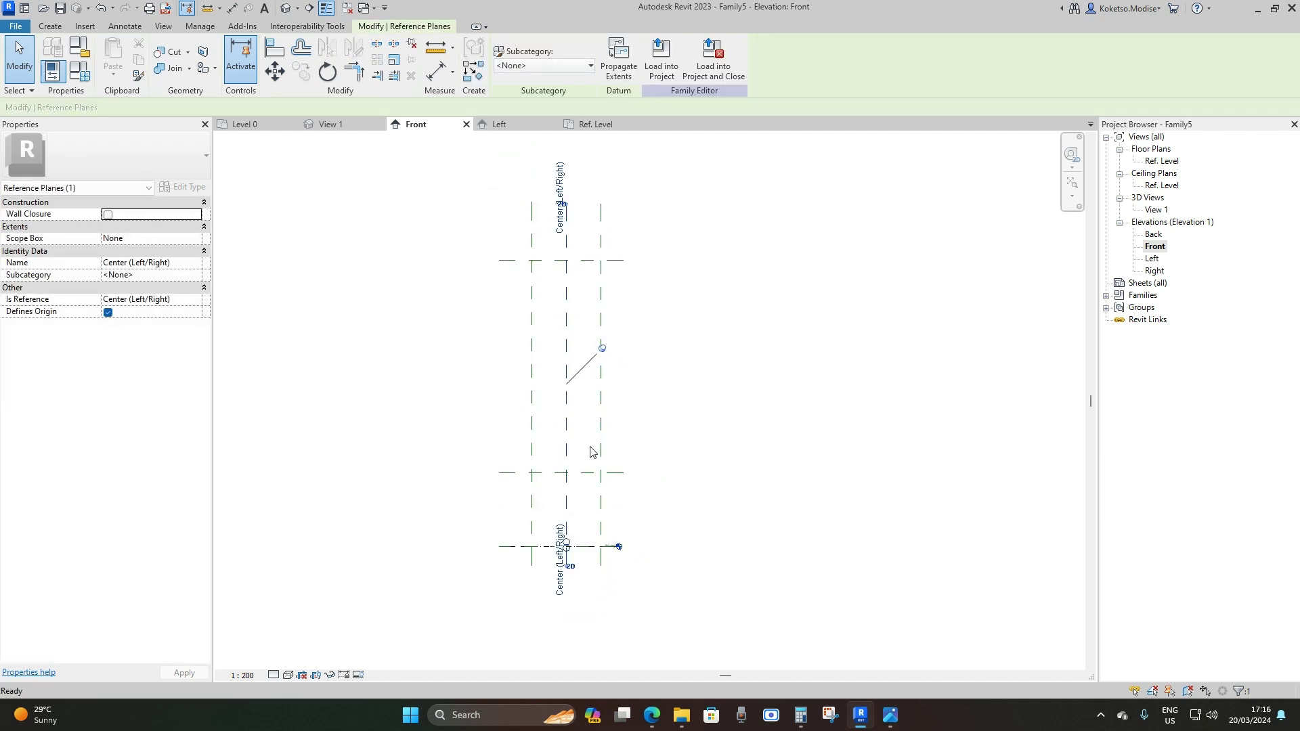
{"action": "key", "text": "Escape"}
{"action": "scroll", "coordinate": [577, 315], "scroll_direction": "up", "scroll_amount": 3}
{"action": "scroll", "coordinate": [614, 298], "scroll_direction": "up", "scroll_amount": 2}
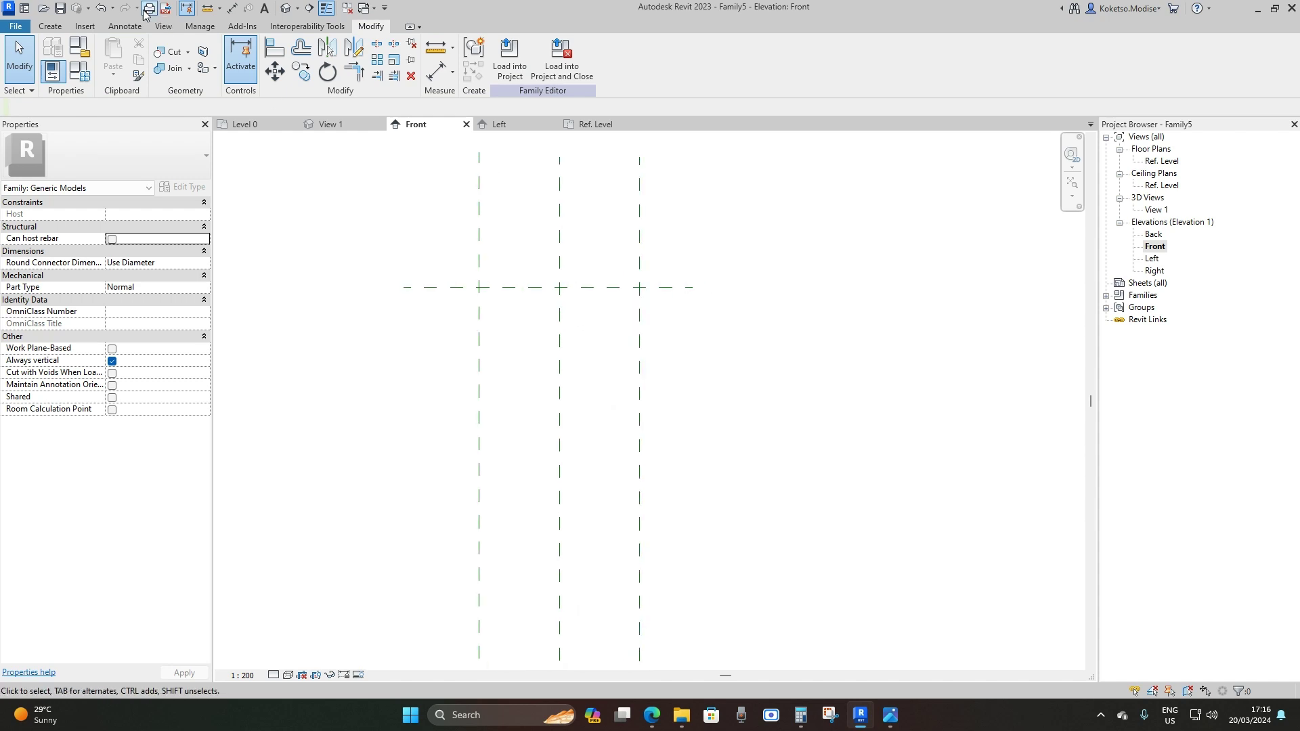
Draw two short vertical reference planes crossing the upper horizontal plane, about 5000 mm to each side of the center plane
{"action": "left_click", "coordinate": [50, 26]}
{"action": "left_click", "coordinate": [772, 57]}
{"action": "middle_click_drag", "start_coordinate": [575, 308], "coordinate": [637, 286]}
{"action": "left_click", "coordinate": [648, 168]}
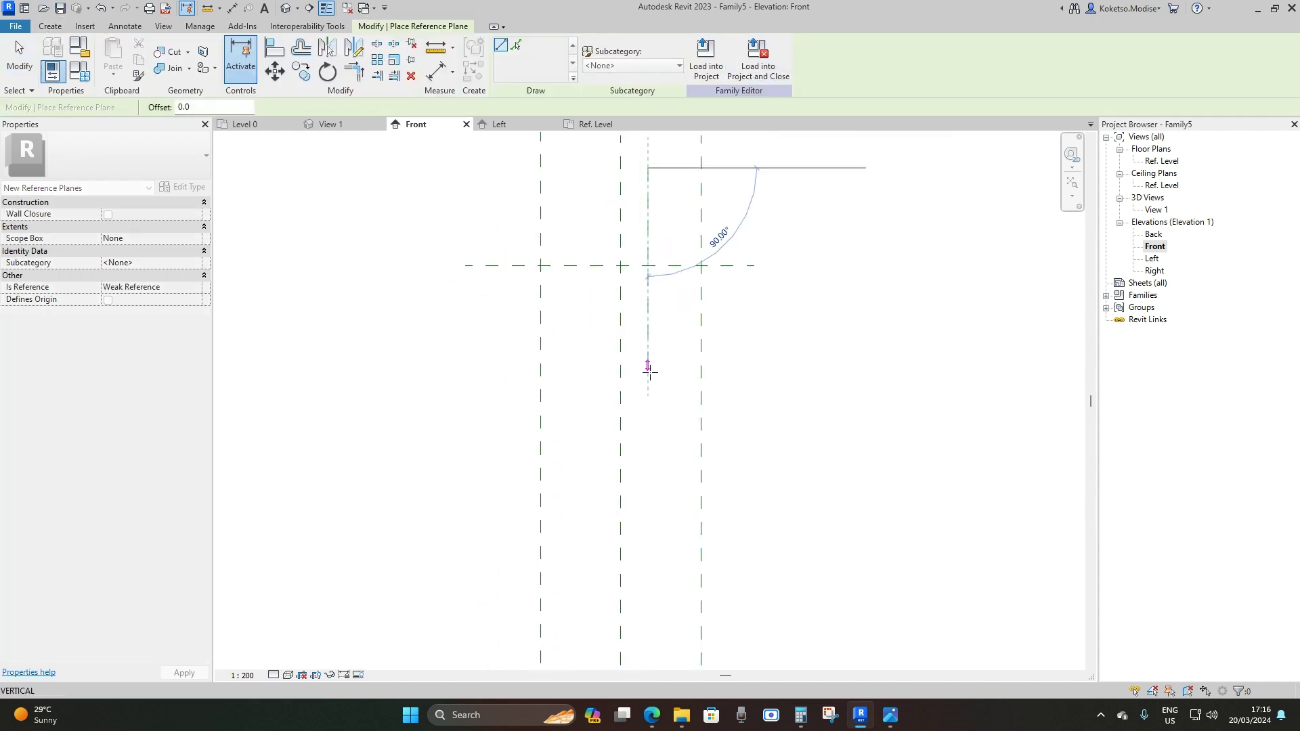
{"action": "left_click", "coordinate": [648, 371]}
{"action": "left_click", "coordinate": [595, 167]}
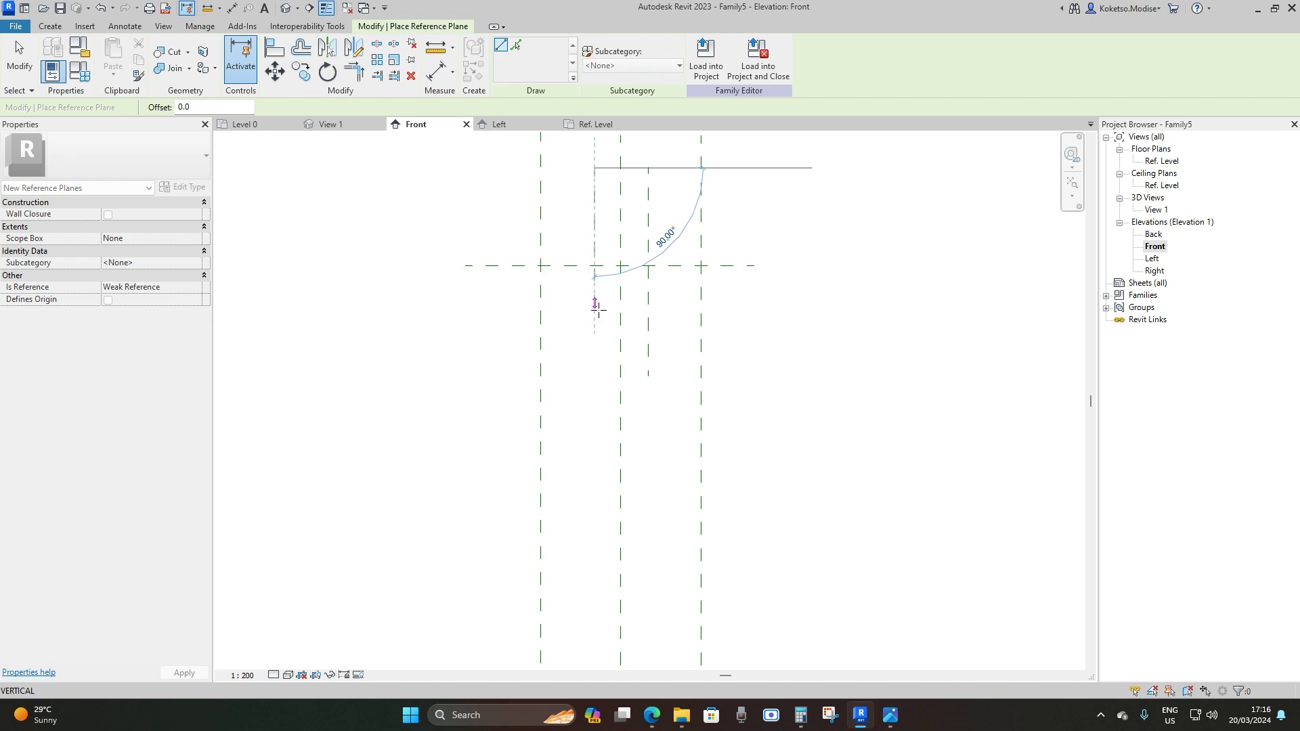
{"action": "left_click", "coordinate": [595, 374]}
{"action": "key", "text": "Escape"}
{"action": "scroll", "coordinate": [636, 311], "scroll_direction": "up", "scroll_amount": 3}
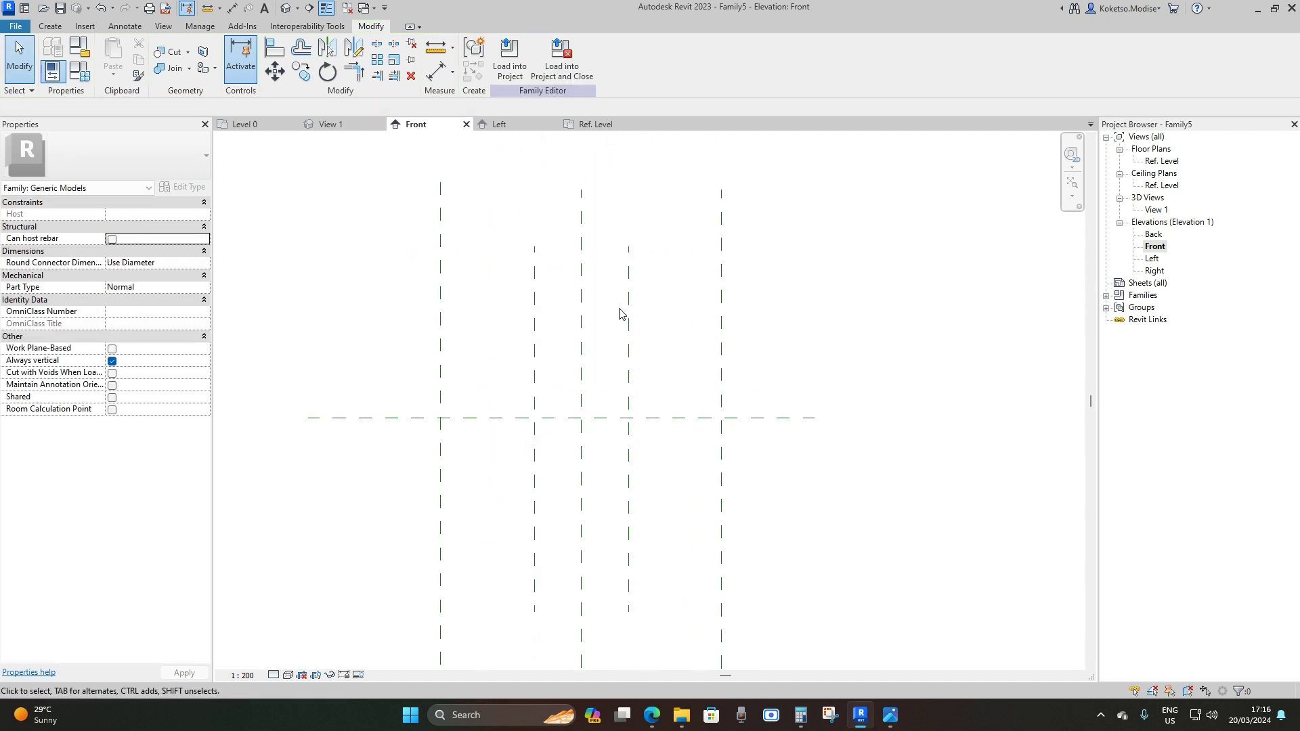
Set the right short reference plane's distance from the center plane to 3000 mm
{"action": "left_click", "coordinate": [628, 301]}
{"action": "left_click", "coordinate": [604, 310]}
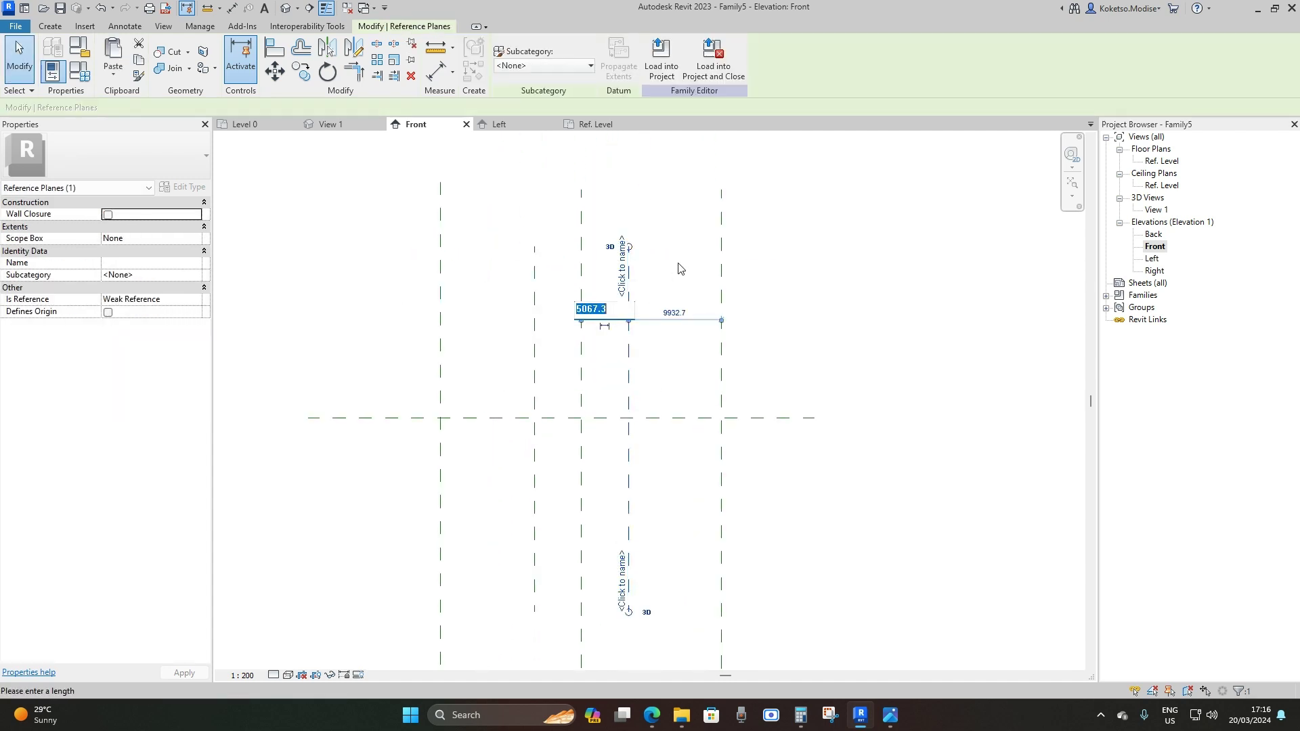
{"action": "type", "text": "3000"}
{"action": "key", "text": "Return"}
Set the left short reference plane's distance from the center plane to 3000 mm
{"action": "left_click", "coordinate": [534, 349]}
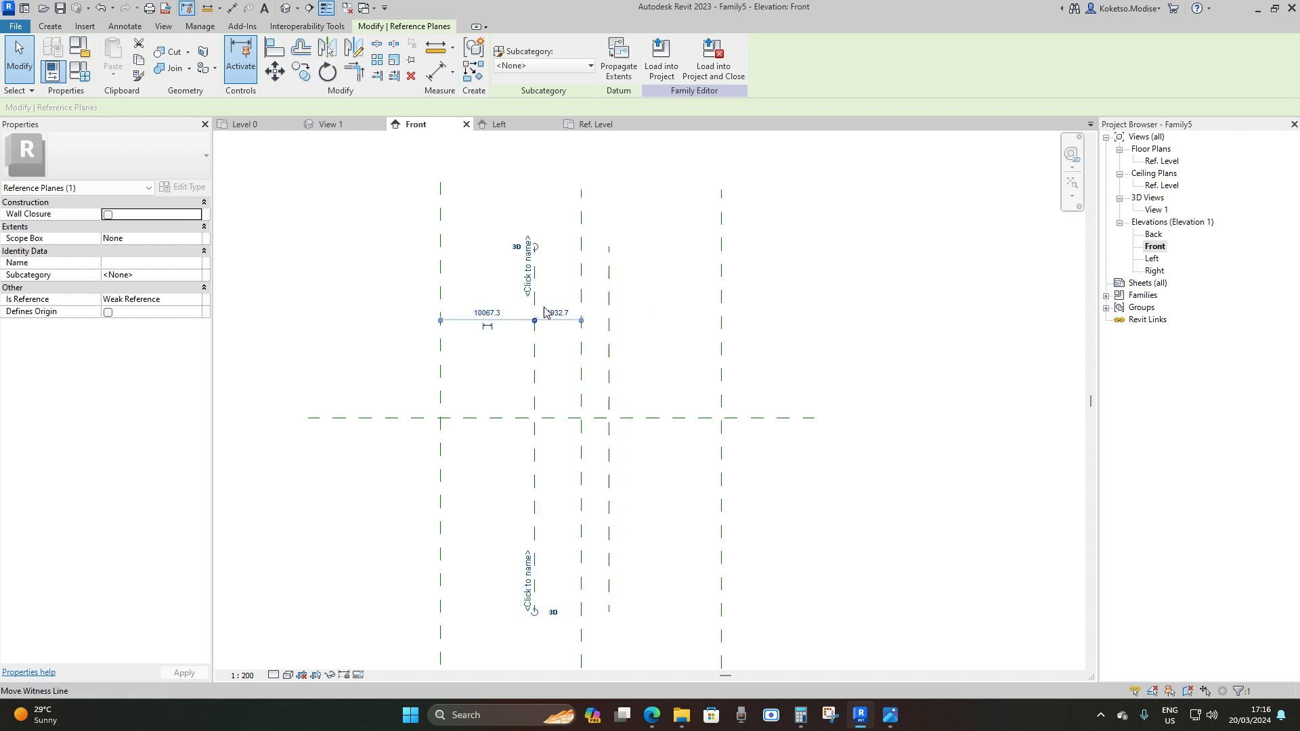
{"action": "left_click", "coordinate": [562, 311]}
{"action": "type", "text": "30"}
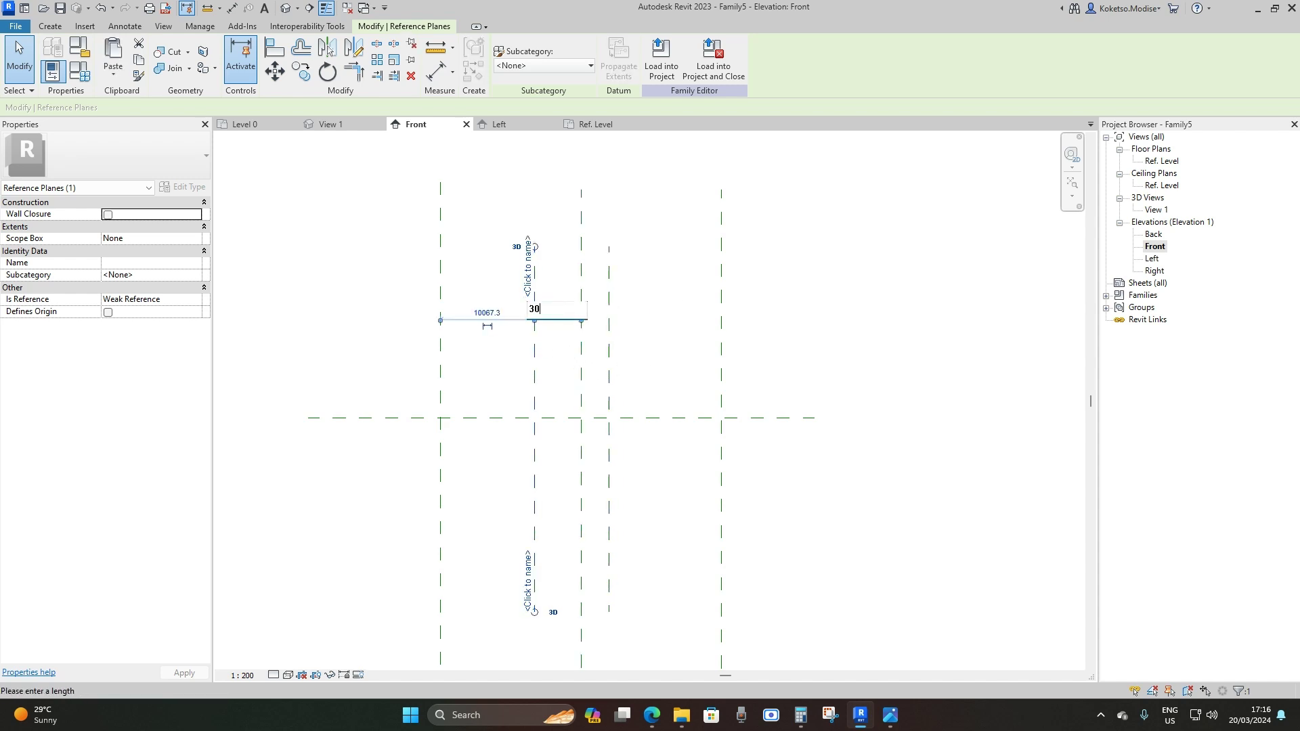
{"action": "key", "text": "Return"}
{"action": "left_click", "coordinate": [645, 332]}
Examine the full reference plane layout from Ref. Level up to the upper horizontal plane
{"action": "scroll", "coordinate": [648, 337], "scroll_direction": "down", "scroll_amount": 5}
{"action": "middle_click_drag", "start_coordinate": [688, 478], "coordinate": [671, 249]}
{"action": "scroll", "coordinate": [677, 463], "scroll_direction": "up", "scroll_amount": 2}
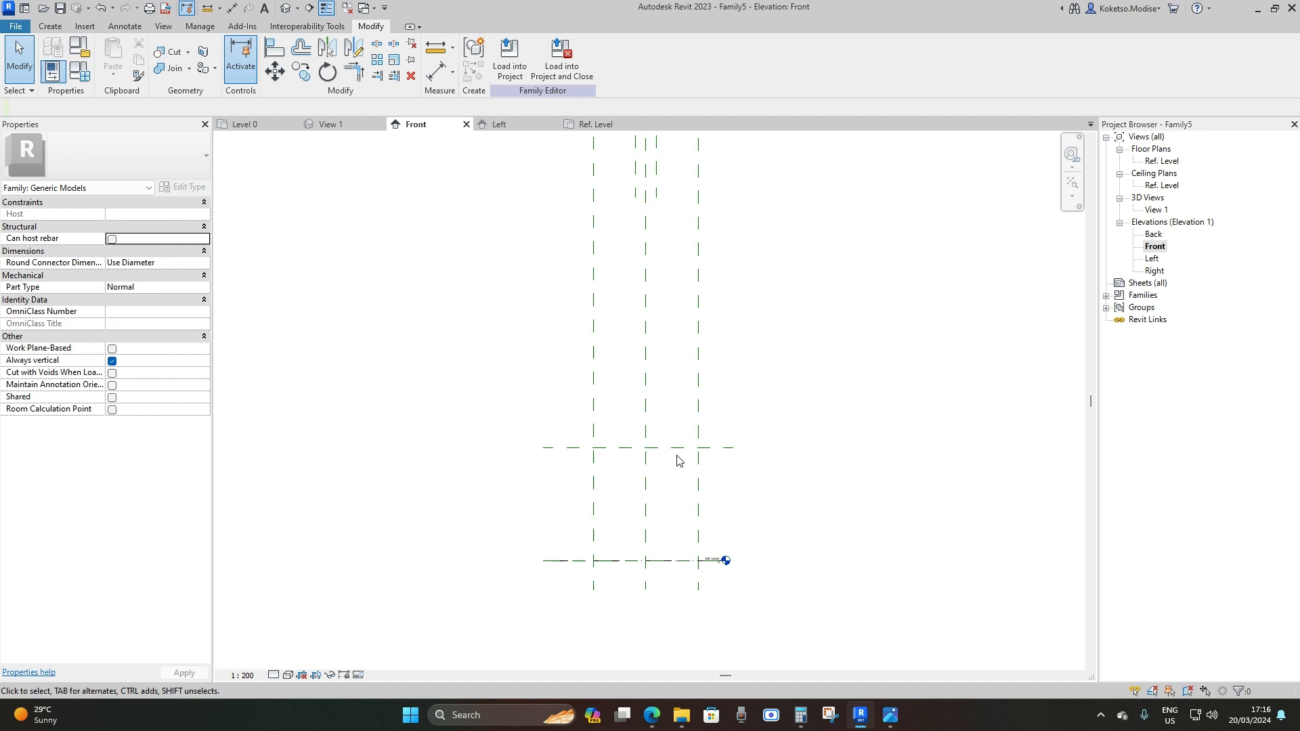
{"action": "scroll", "coordinate": [676, 566], "scroll_direction": "down", "scroll_amount": 2}
{"action": "mouse_move", "coordinate": [682, 495]}
{"action": "middle_mouse_down"}
{"action": "mouse_move", "coordinate": [676, 565]}
{"action": "mouse_move", "coordinate": [680, 520]}
{"action": "middle_mouse_up"}
{"action": "scroll", "coordinate": [676, 565], "scroll_direction": "up", "scroll_amount": 2}
{"action": "scroll", "coordinate": [679, 517], "scroll_direction": "down", "scroll_amount": 1}
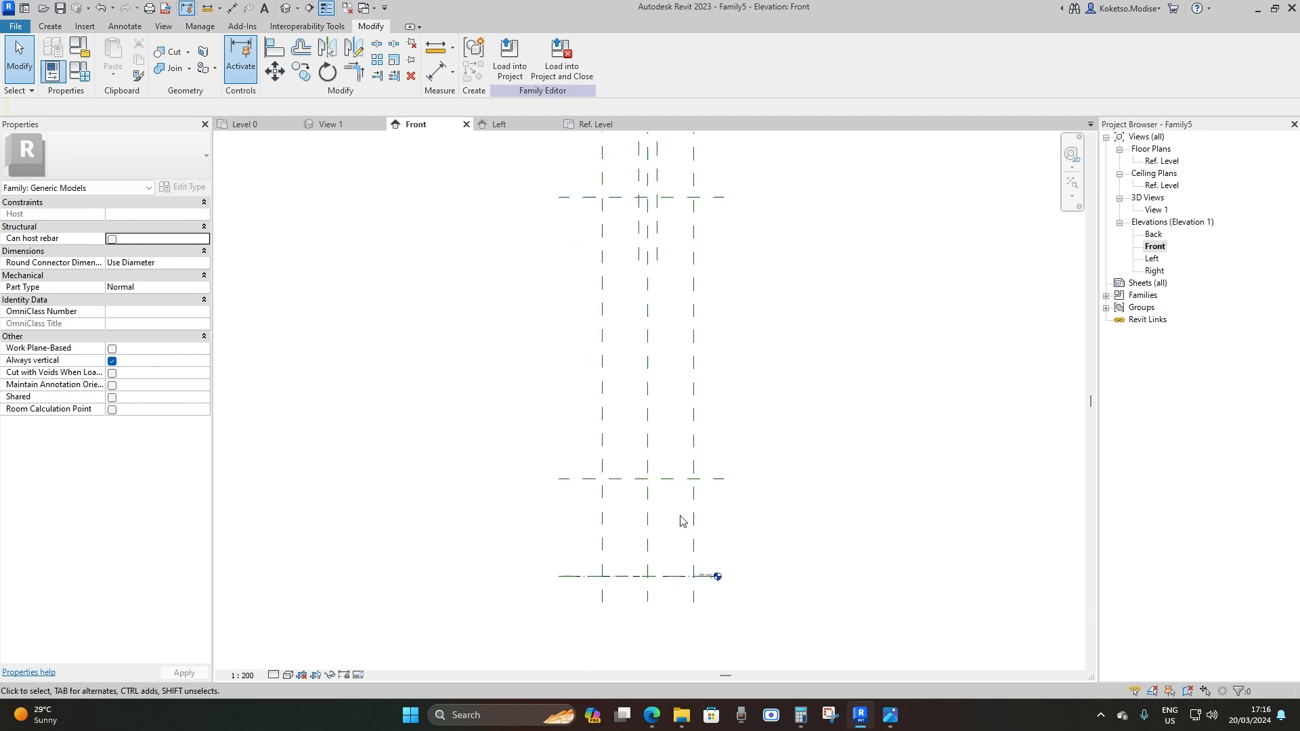
{"action": "scroll", "coordinate": [680, 518], "scroll_direction": "down", "scroll_amount": 1}
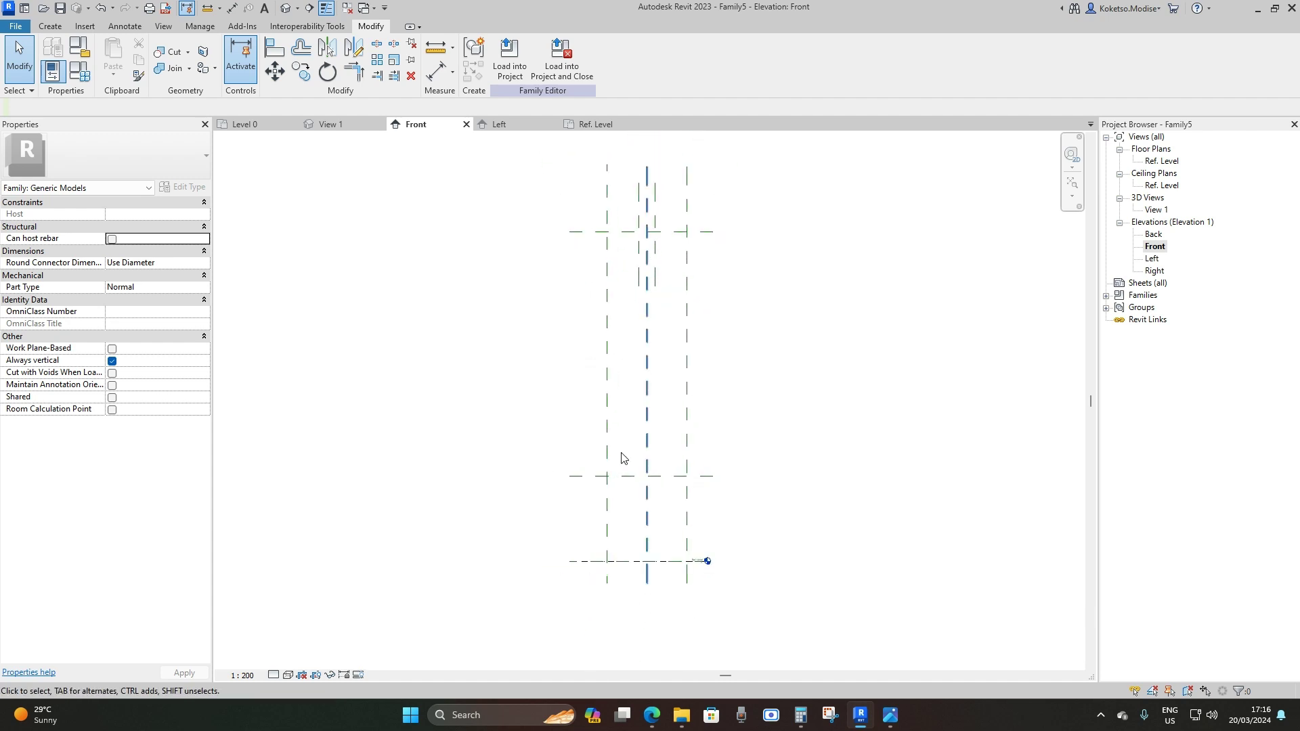
Begin an extrusion sketch with a line from the right outer and lower horizontal planes' intersection to the right inner plane's upper intersection
{"action": "left_click", "coordinate": [50, 25]}
{"action": "left_click", "coordinate": [115, 60]}
{"action": "scroll", "coordinate": [660, 576], "scroll_direction": "up", "scroll_amount": 2}
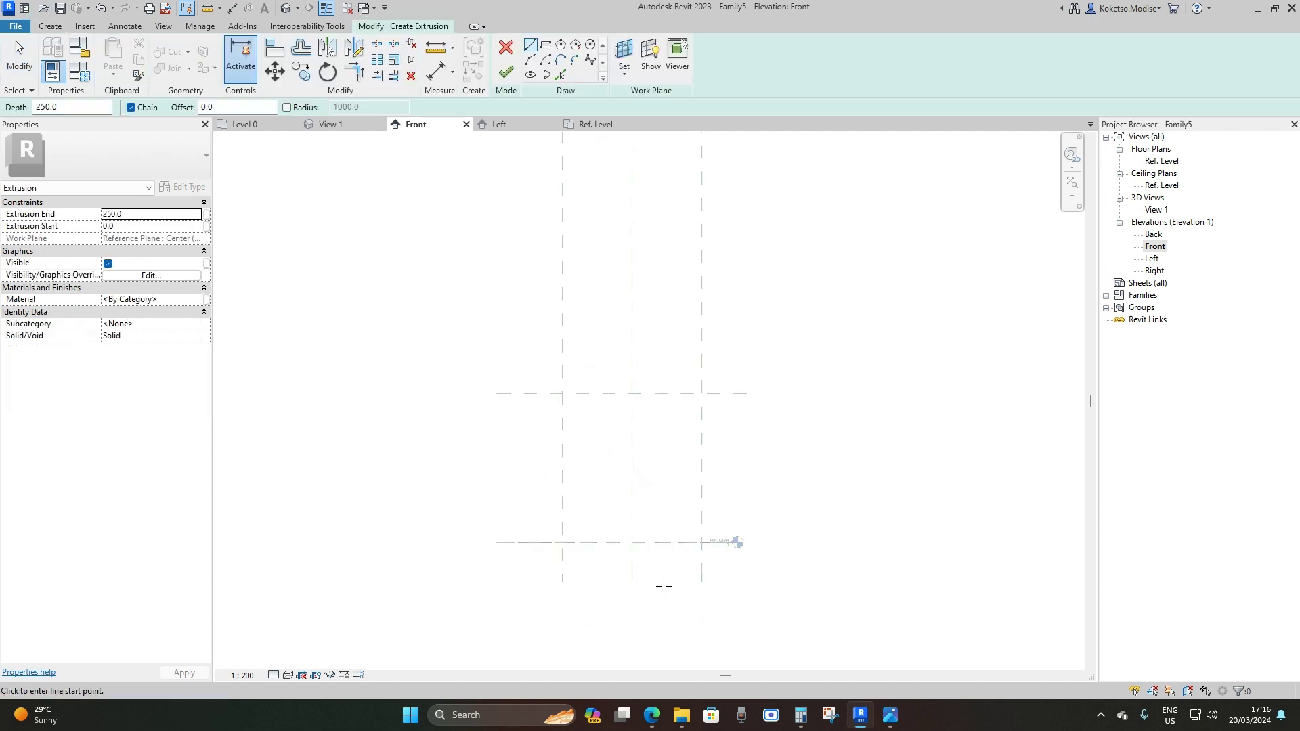
{"action": "scroll", "coordinate": [643, 535], "scroll_direction": "up", "scroll_amount": 2}
{"action": "left_click", "coordinate": [657, 326]}
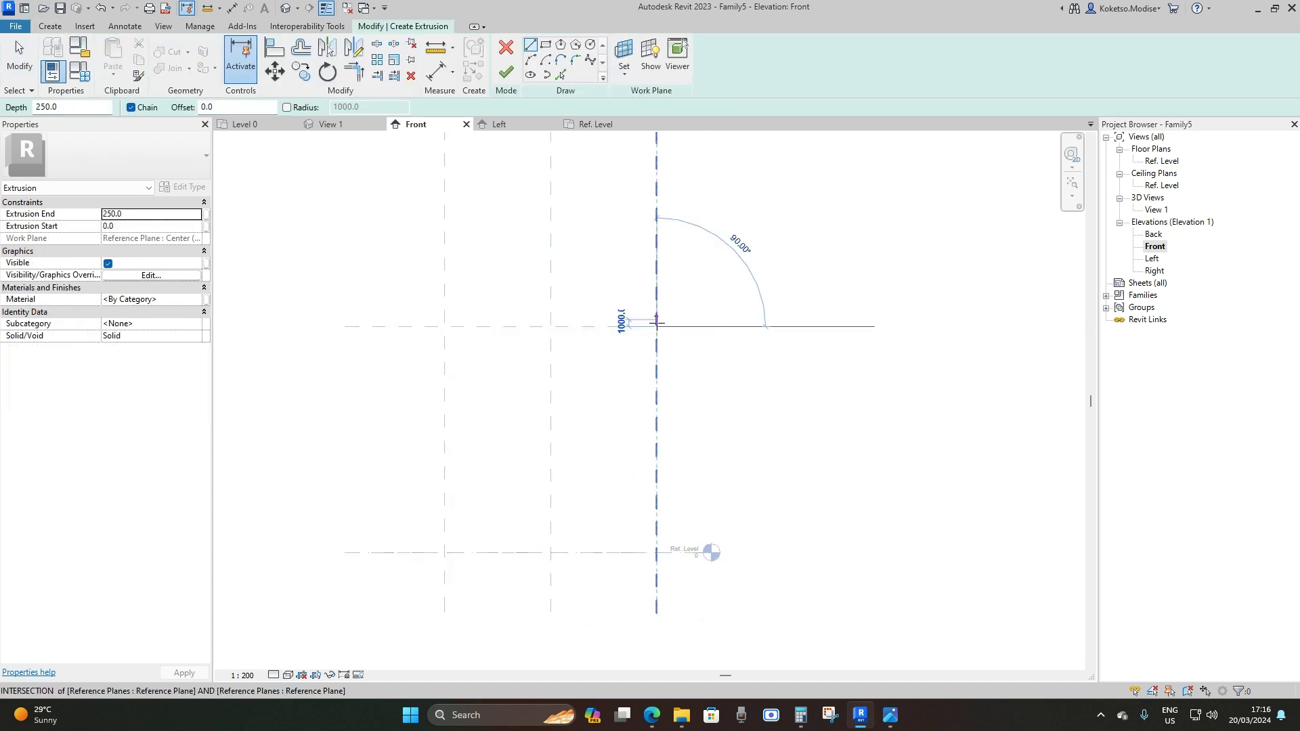
{"action": "scroll", "coordinate": [623, 314], "scroll_direction": "down", "scroll_amount": 2}
{"action": "middle_click_drag", "start_coordinate": [624, 314], "coordinate": [696, 537]}
{"action": "scroll", "coordinate": [660, 177], "scroll_direction": "up", "scroll_amount": 3}
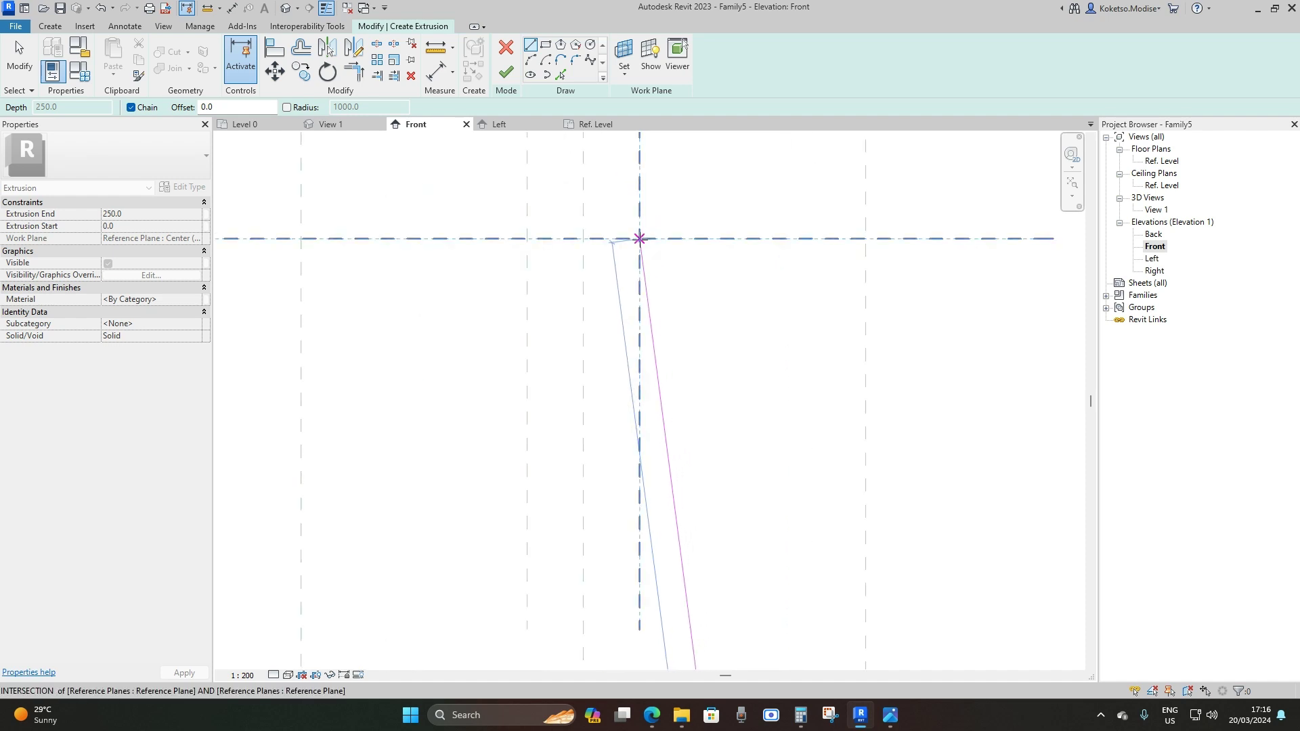
{"action": "left_click", "coordinate": [639, 238]}
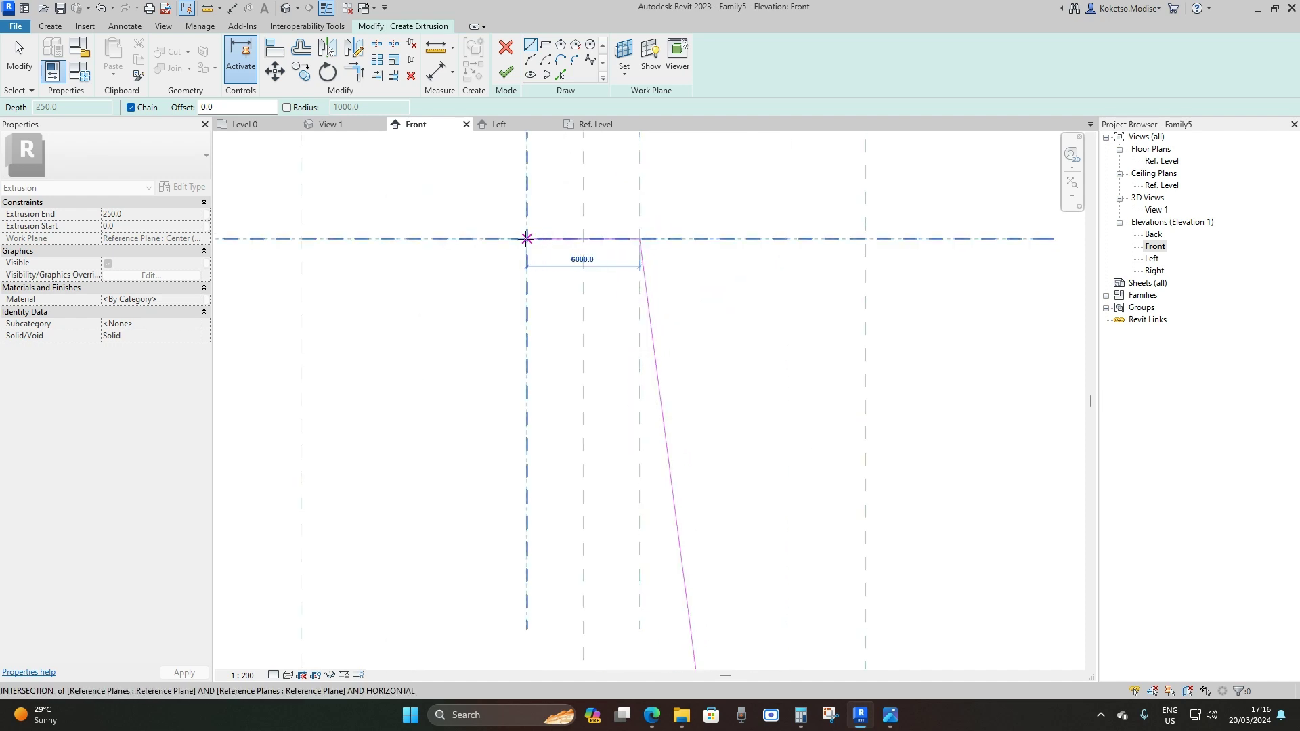
Continue the profile with a 6000 mm top edge and a slanted left edge down to the left outer and lower horizontal planes' intersection
{"action": "left_click", "coordinate": [526, 238]}
{"action": "scroll", "coordinate": [528, 252], "scroll_direction": "down", "scroll_amount": 5}
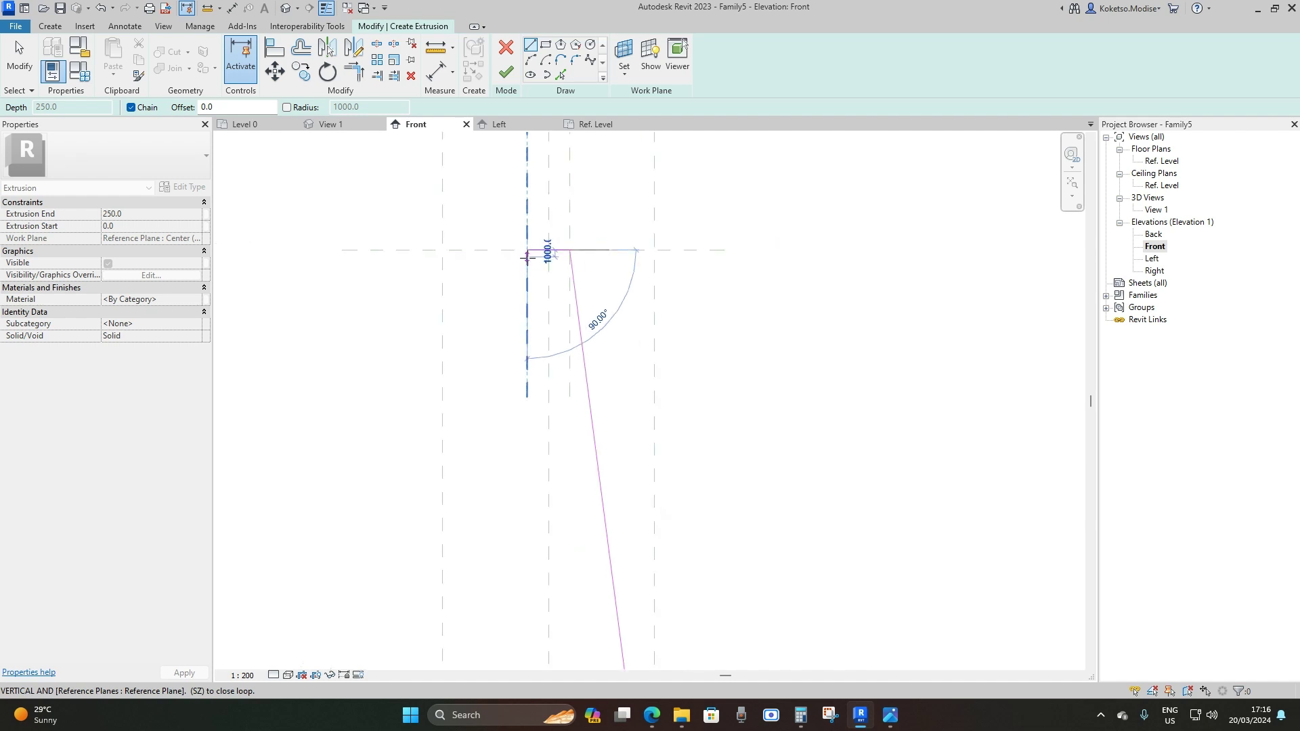
{"action": "scroll", "coordinate": [528, 542], "scroll_direction": "up", "scroll_amount": 5}
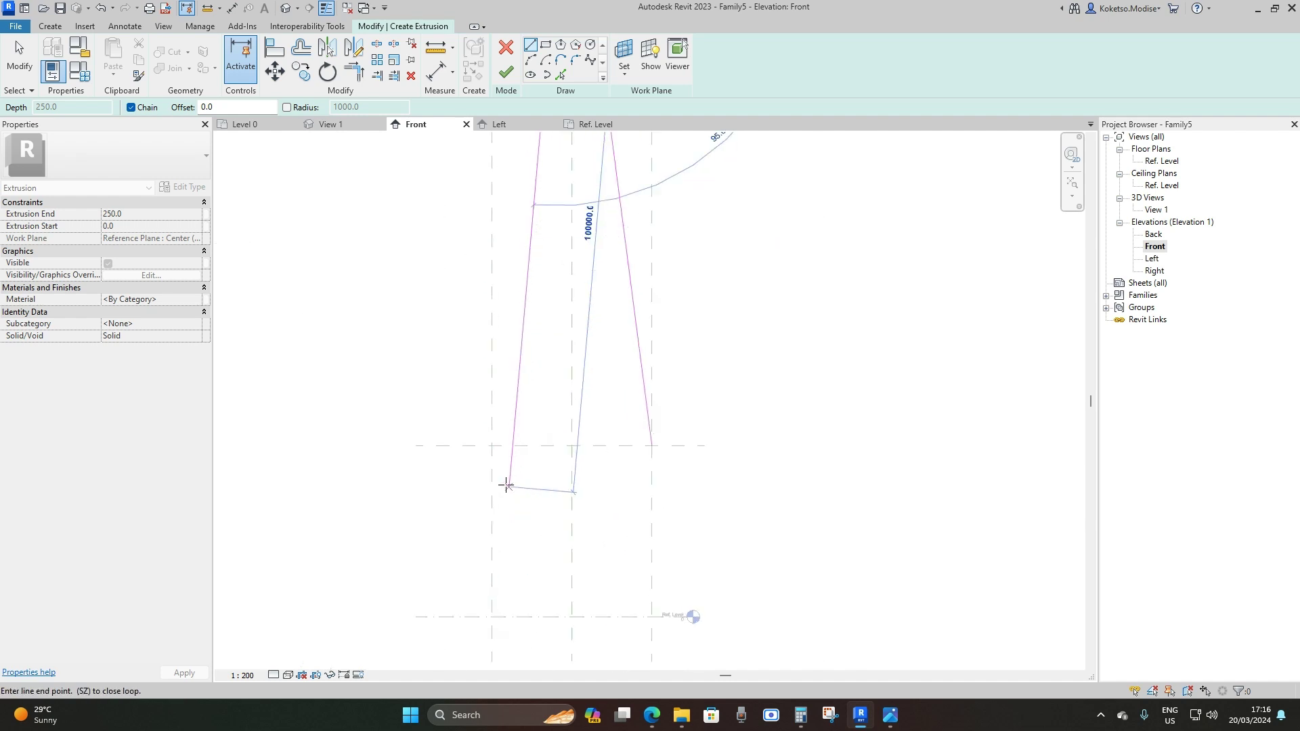
{"action": "left_click", "coordinate": [495, 431]}
{"action": "scroll", "coordinate": [572, 407], "scroll_direction": "down", "scroll_amount": 3}
{"action": "key", "text": "Escape"}
{"action": "key", "text": "Escape"}
Sketch the lower right leg's outer edge inward at 100° to Ref. Level, followed by a 3000 mm foot edge toward the center
{"action": "scroll", "coordinate": [688, 482], "scroll_direction": "up", "scroll_amount": 2}
{"action": "middle_click_drag", "start_coordinate": [689, 482], "coordinate": [710, 374]}
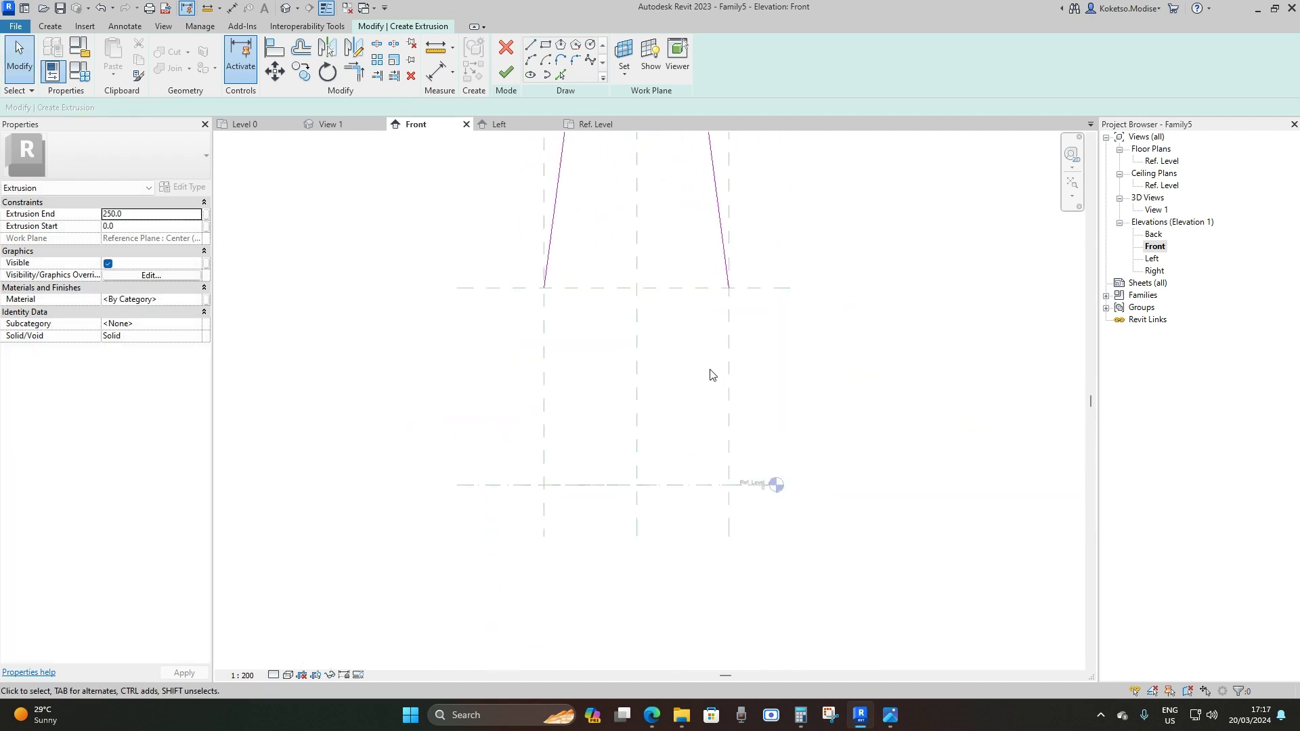
{"action": "left_click", "coordinate": [531, 44]}
{"action": "scroll", "coordinate": [727, 294], "scroll_direction": "up", "scroll_amount": 1}
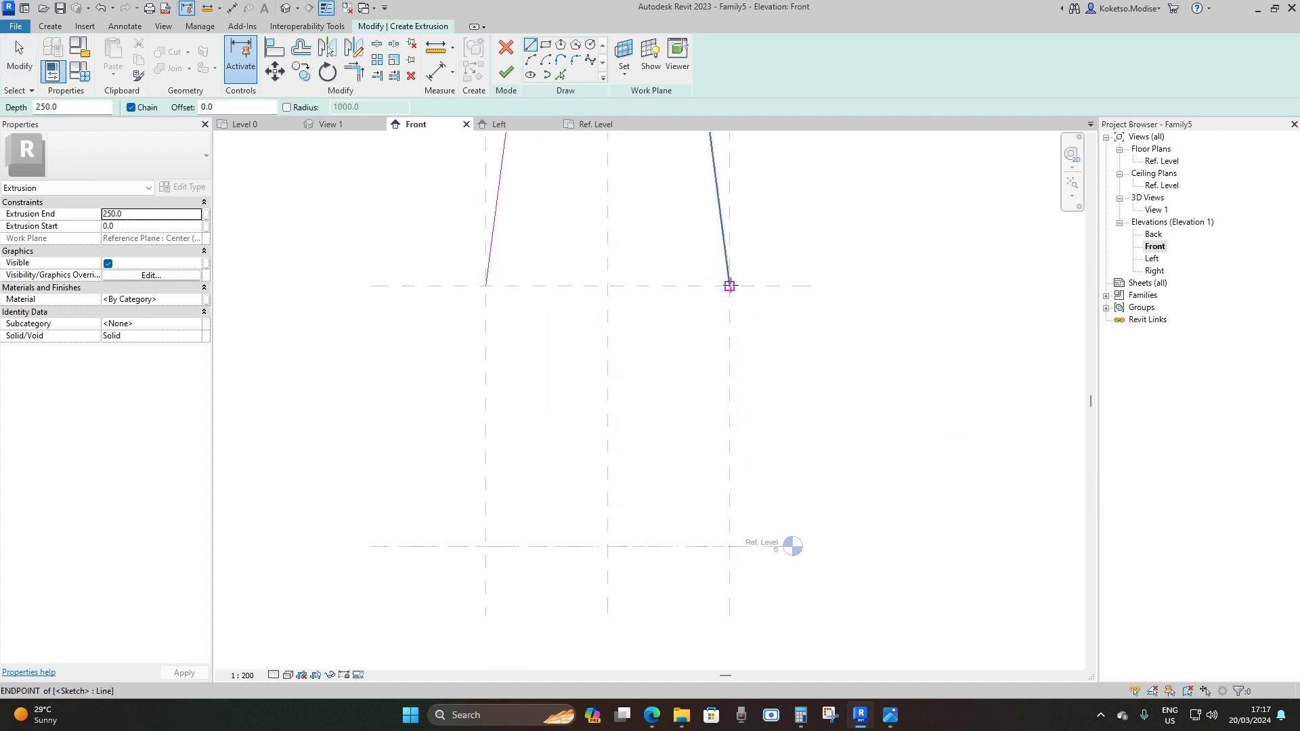
{"action": "left_click", "coordinate": [729, 285]}
{"action": "scroll", "coordinate": [704, 488], "scroll_direction": "up", "scroll_amount": 2}
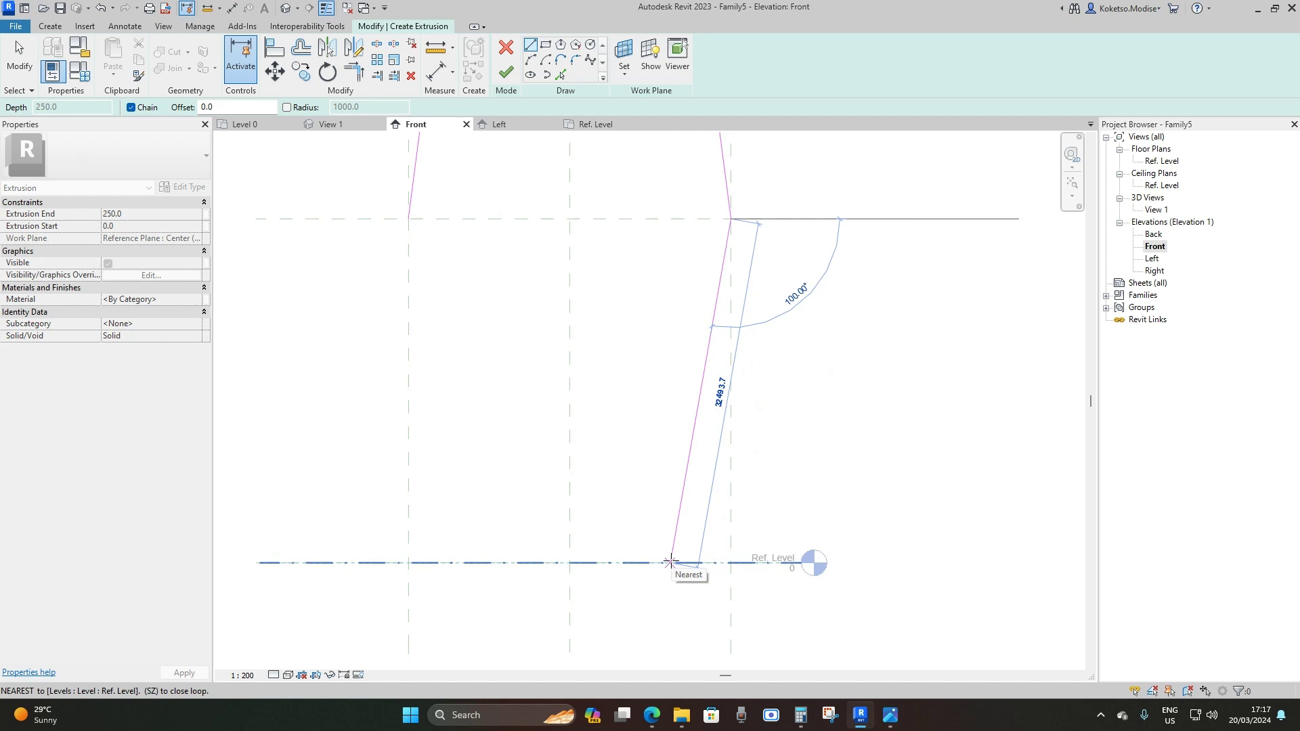
{"action": "left_click", "coordinate": [670, 562]}
{"action": "scroll", "coordinate": [642, 561], "scroll_direction": "up", "scroll_amount": 3}
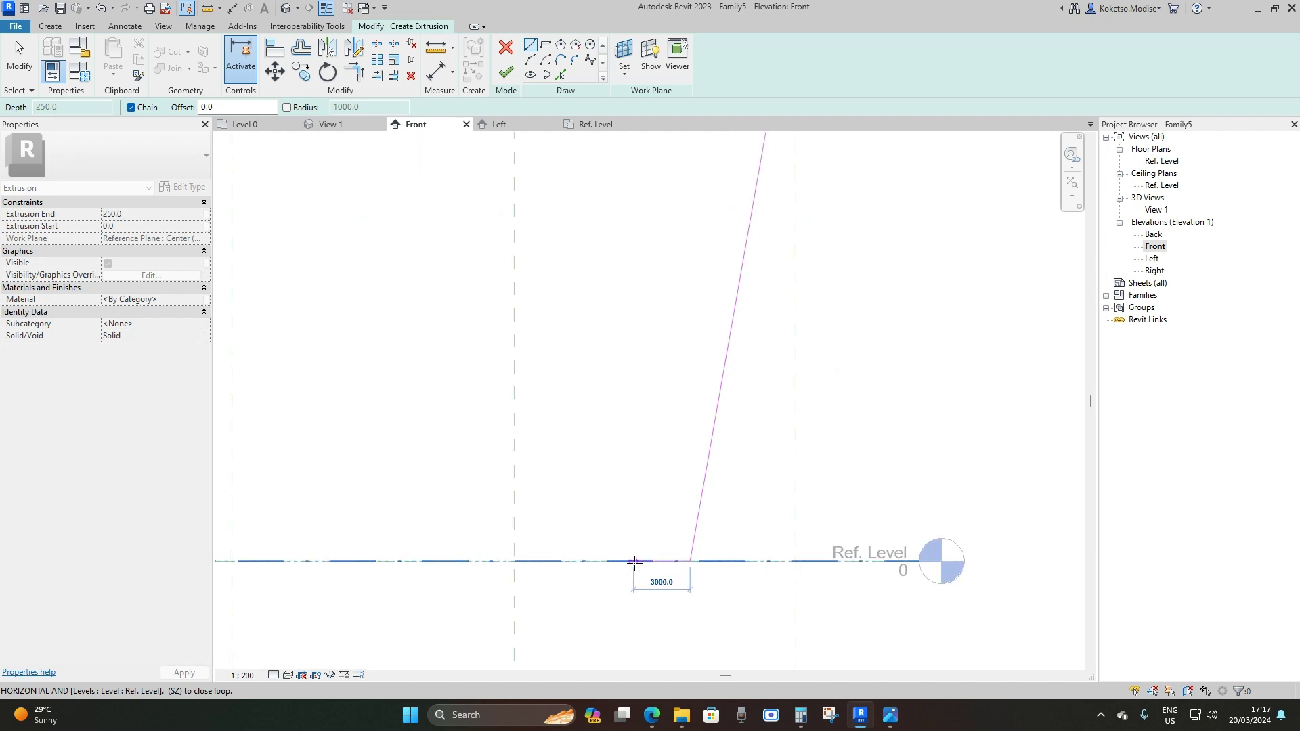
{"action": "left_click", "coordinate": [635, 561]}
Sketch the lower right leg's inner edge parallel to its outer edge, from the foot up to the lower horizontal plane
{"action": "scroll", "coordinate": [662, 456], "scroll_direction": "down", "scroll_amount": 2}
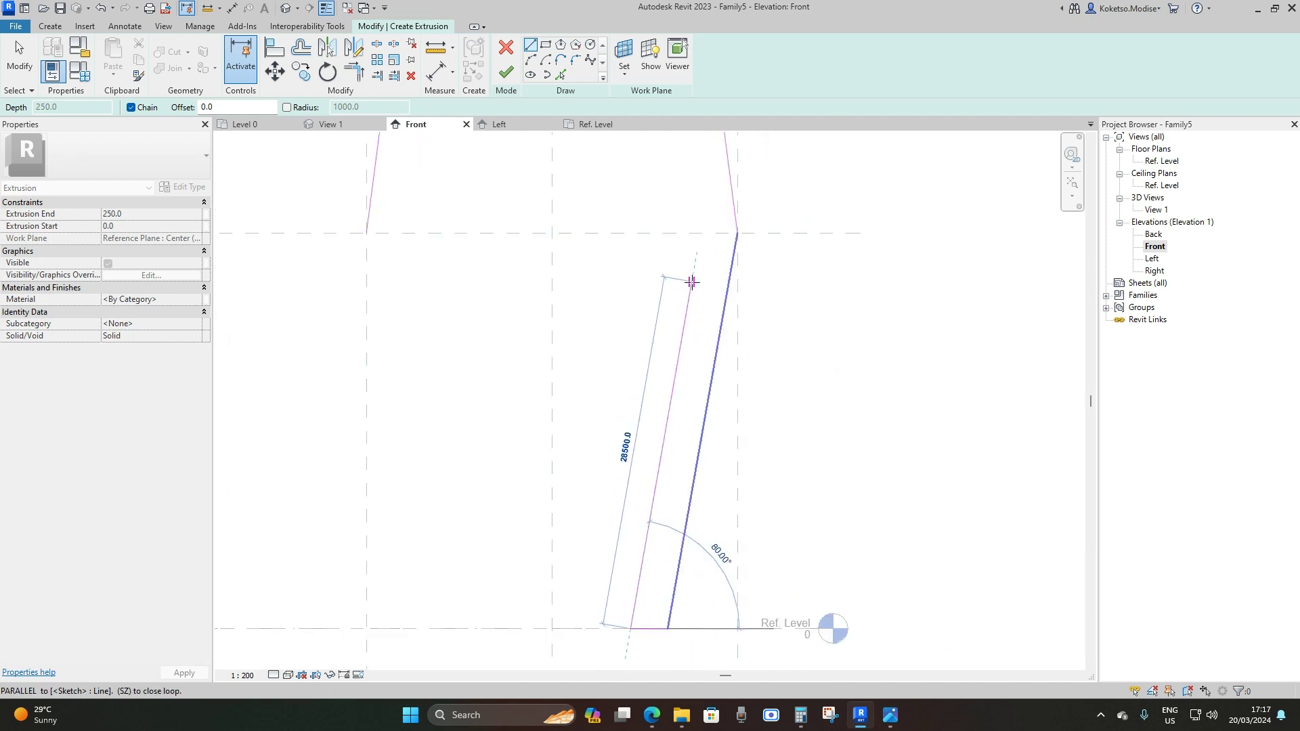
{"action": "left_click", "coordinate": [701, 235]}
{"action": "scroll", "coordinate": [700, 233], "scroll_direction": "up", "scroll_amount": 2}
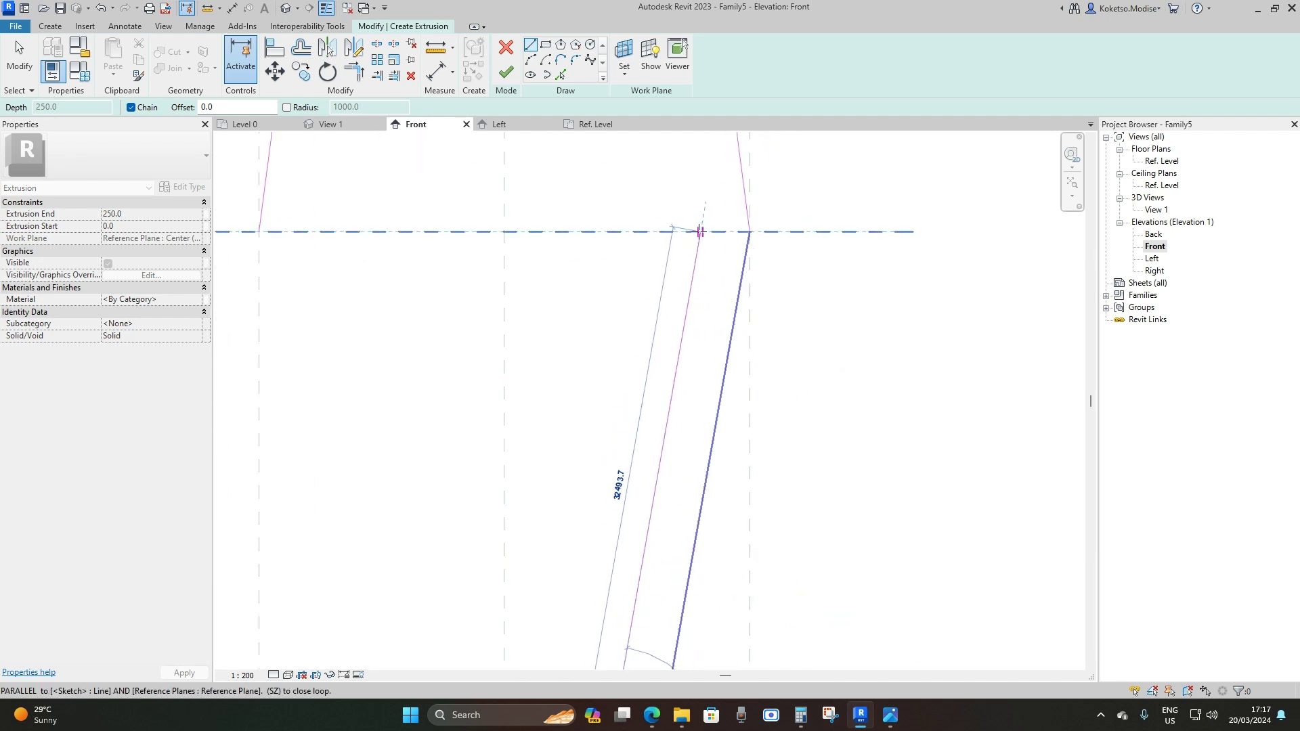
{"action": "key", "text": "Escape"}
{"action": "key", "text": "Escape"}
Mirror a copy of the lower right leg's three sketch lines about the Center (Left/Right) reference plane
{"action": "scroll", "coordinate": [700, 233], "scroll_direction": "down", "scroll_amount": 2}
{"action": "left_click_drag", "start_coordinate": [729, 613], "coordinate": [616, 312]}
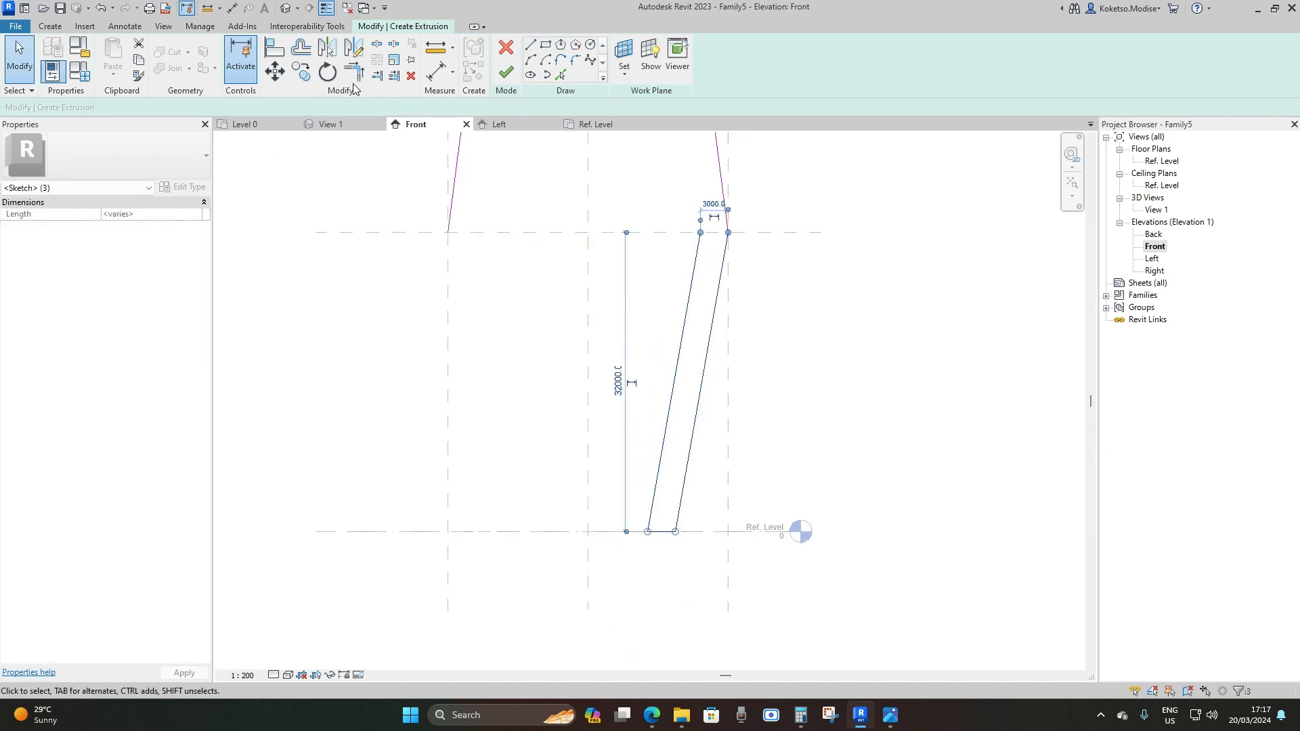
{"action": "left_click", "coordinate": [329, 50]}
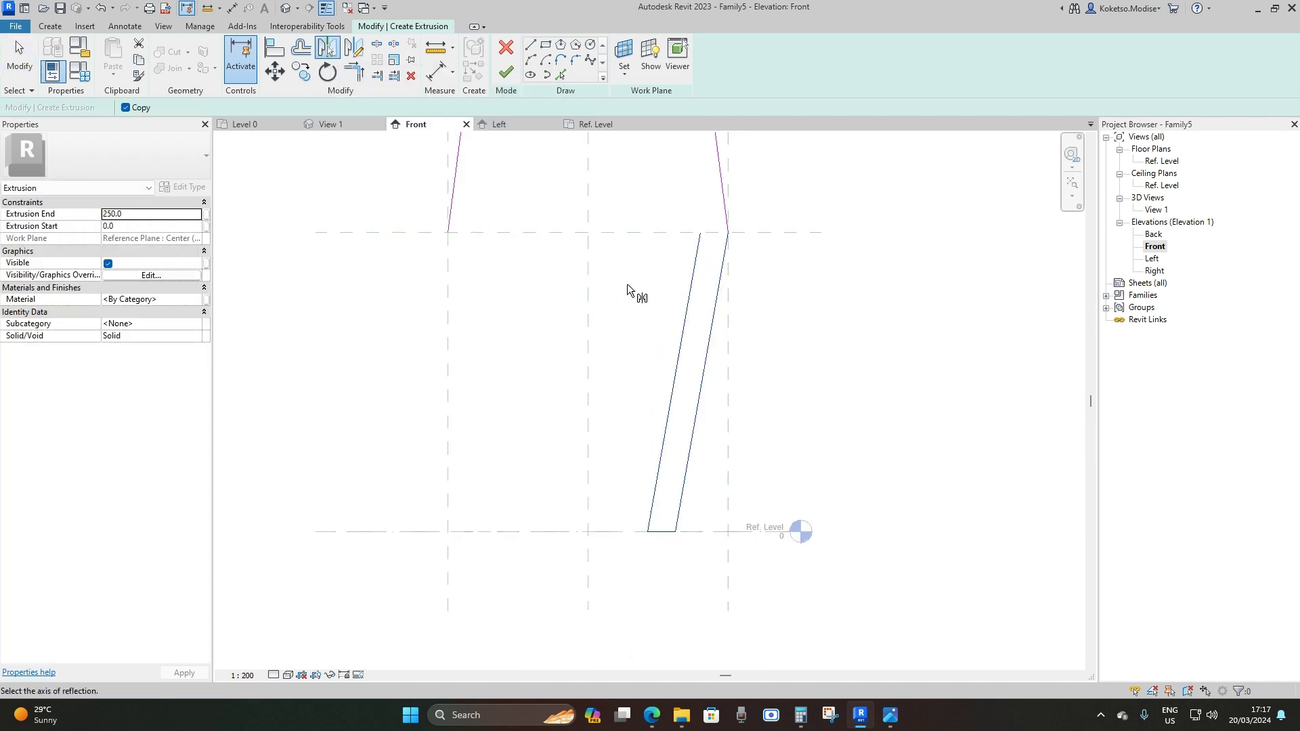
{"action": "left_click", "coordinate": [590, 279]}
{"action": "left_click", "coordinate": [604, 321]}
Sketch two horizontal crossbeam lines between the outer side corners, offset 1500 mm above and below the lower horizontal plane
{"action": "scroll", "coordinate": [598, 328], "scroll_direction": "down", "scroll_amount": 3}
{"action": "scroll", "coordinate": [594, 366], "scroll_direction": "down", "scroll_amount": 3}
{"action": "scroll", "coordinate": [614, 391], "scroll_direction": "up", "scroll_amount": 5}
{"action": "scroll", "coordinate": [660, 397], "scroll_direction": "down", "scroll_amount": 4}
{"action": "mouse_move", "coordinate": [660, 396]}
{"action": "middle_mouse_down"}
{"action": "mouse_move", "coordinate": [629, 462]}
{"action": "mouse_move", "coordinate": [565, 441]}
{"action": "middle_mouse_up"}
{"action": "scroll", "coordinate": [630, 466], "scroll_direction": "up", "scroll_amount": 1}
{"action": "scroll", "coordinate": [554, 487], "scroll_direction": "up", "scroll_amount": 3}
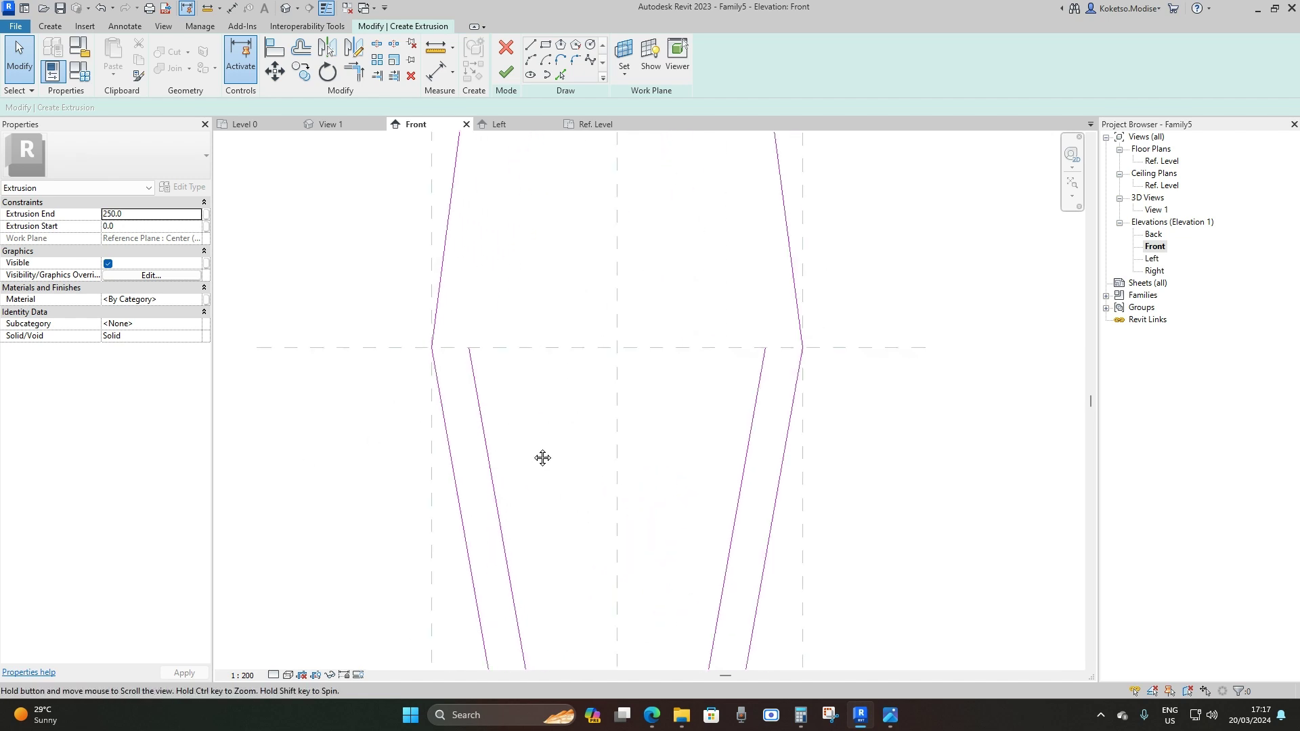
{"action": "left_click", "coordinate": [49, 27]}
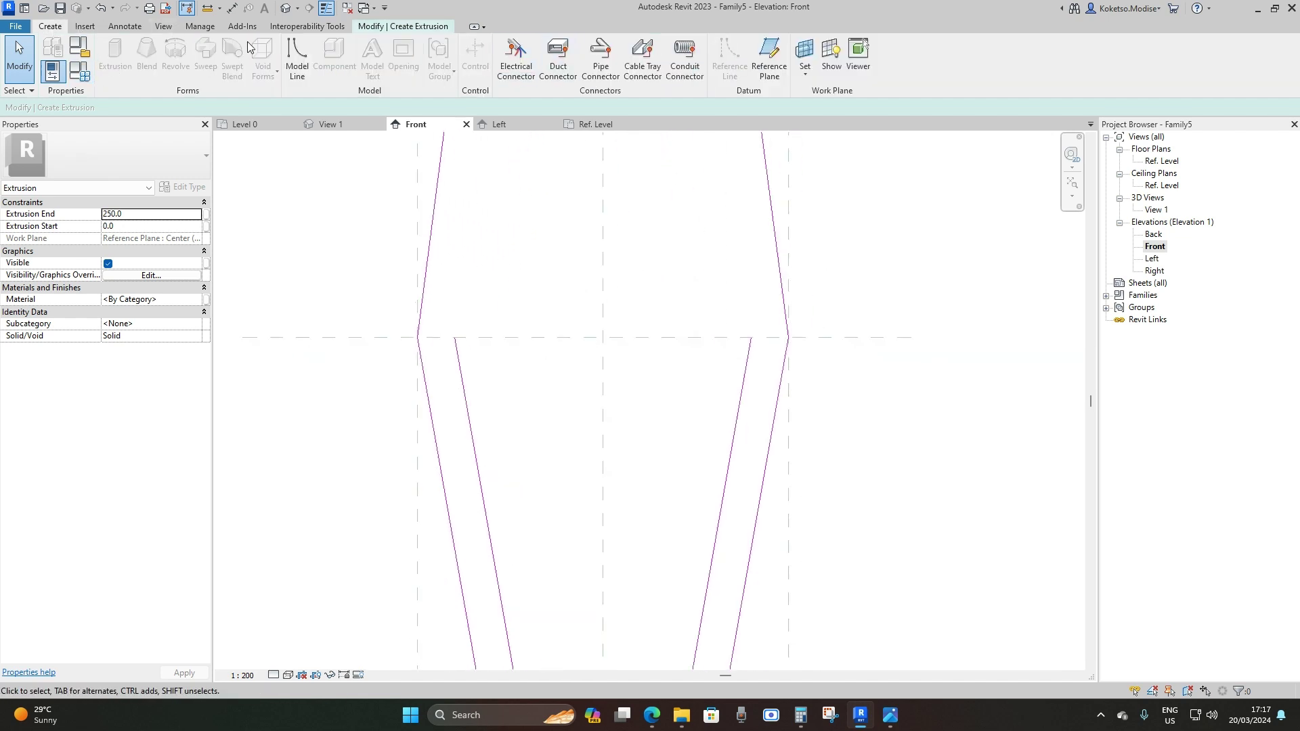
{"action": "left_click", "coordinate": [377, 27]}
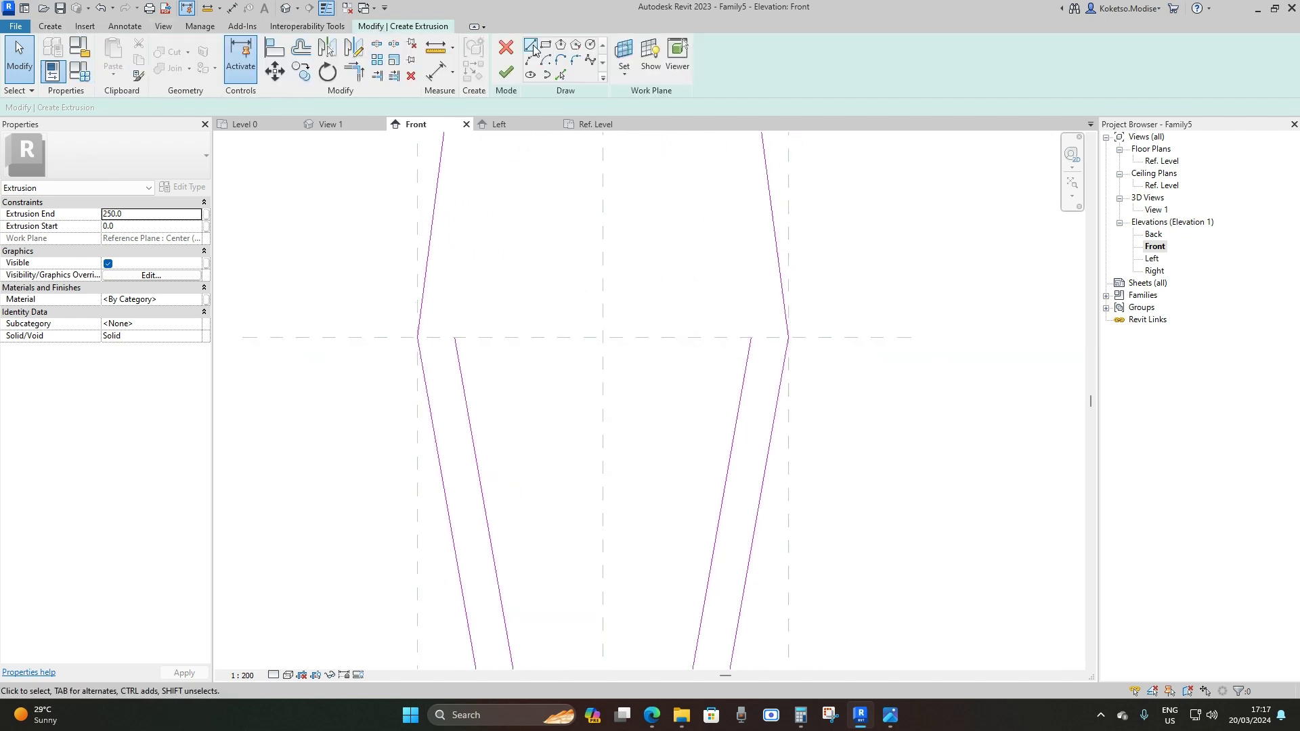
{"action": "left_click", "coordinate": [532, 46]}
{"action": "middle_click_drag", "start_coordinate": [456, 365], "coordinate": [490, 363]}
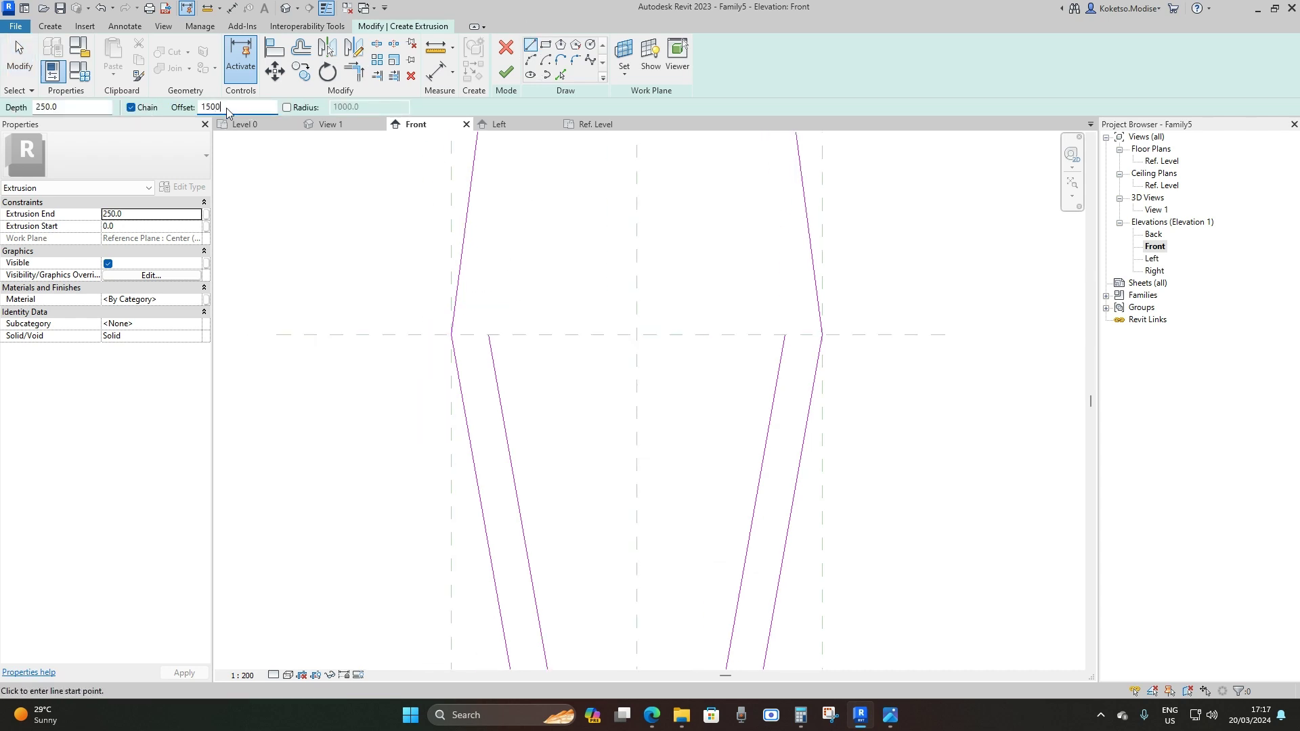
{"action": "scroll", "coordinate": [568, 353], "scroll_direction": "up", "scroll_amount": 1}
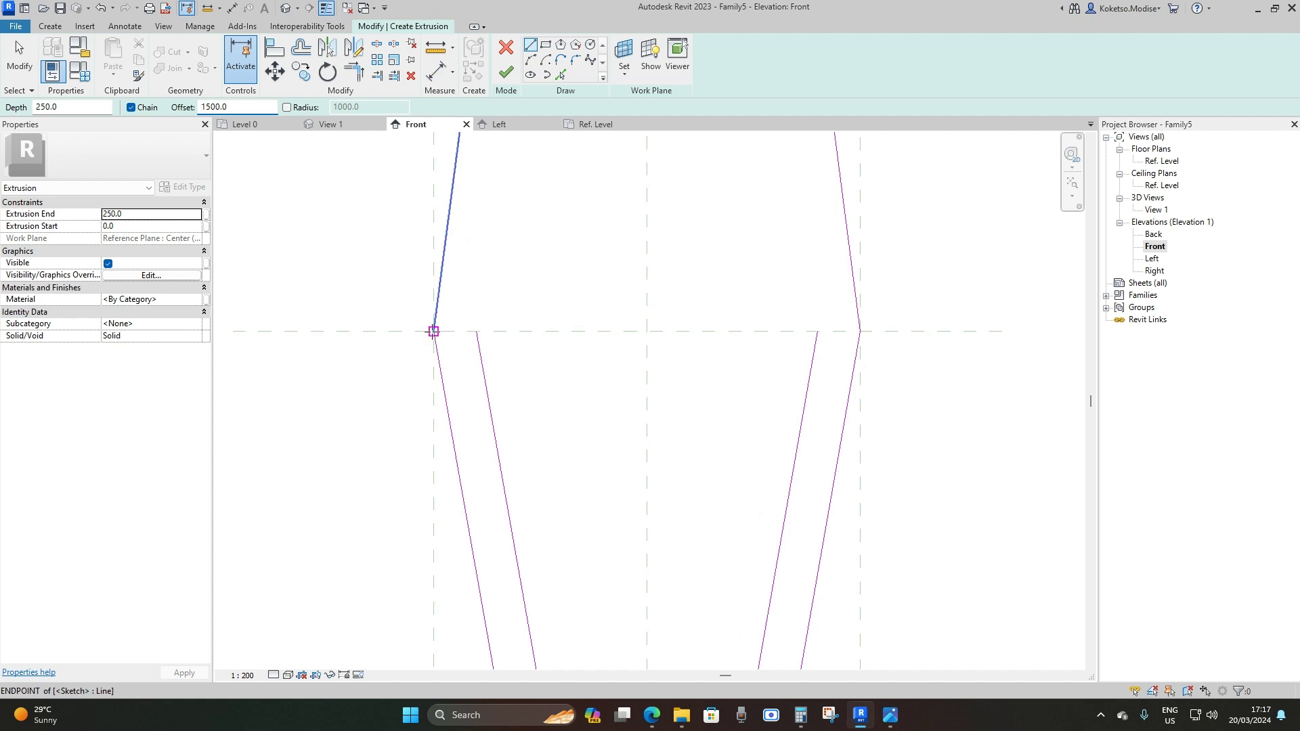
{"action": "left_click", "coordinate": [433, 331]}
{"action": "left_click", "coordinate": [859, 331]}
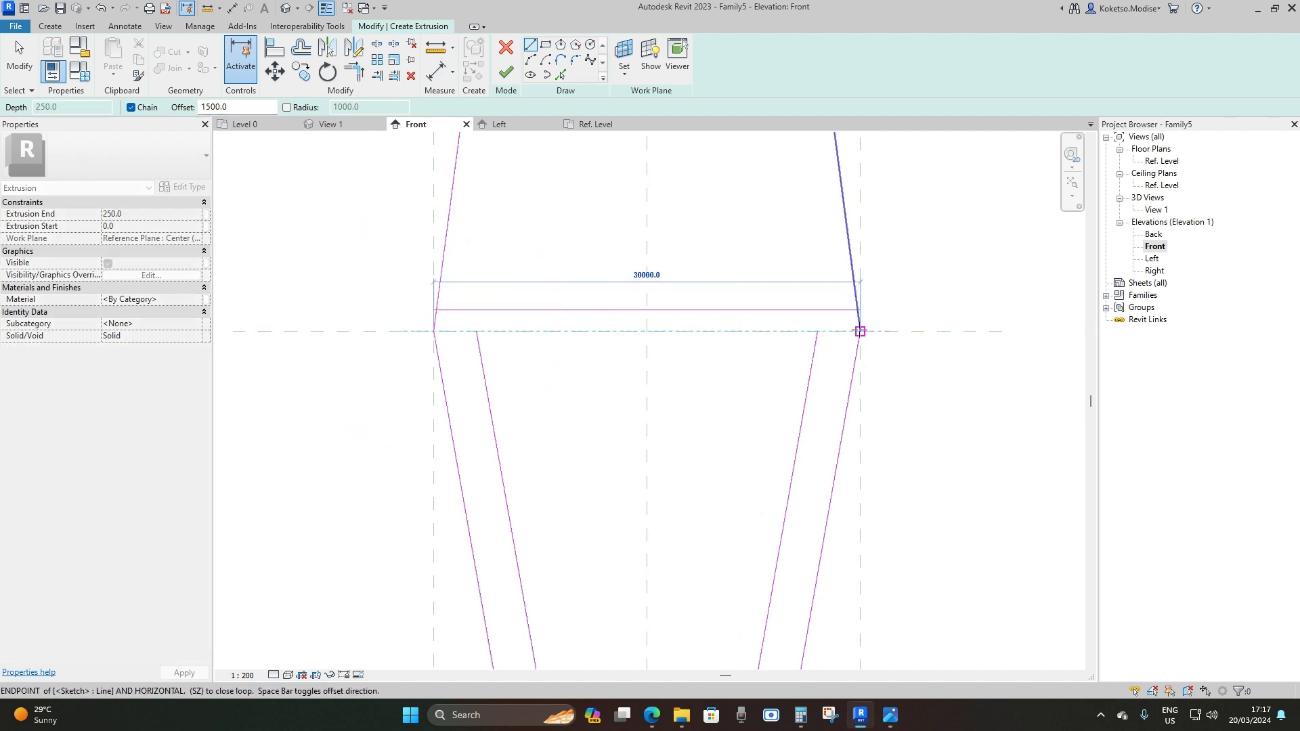
{"action": "left_click", "coordinate": [433, 332]}
{"action": "key", "text": "Escape"}
Trim the crossbeam's lower line and both lower legs' inner edges to each other at their corners
{"action": "key", "text": "Escape"}
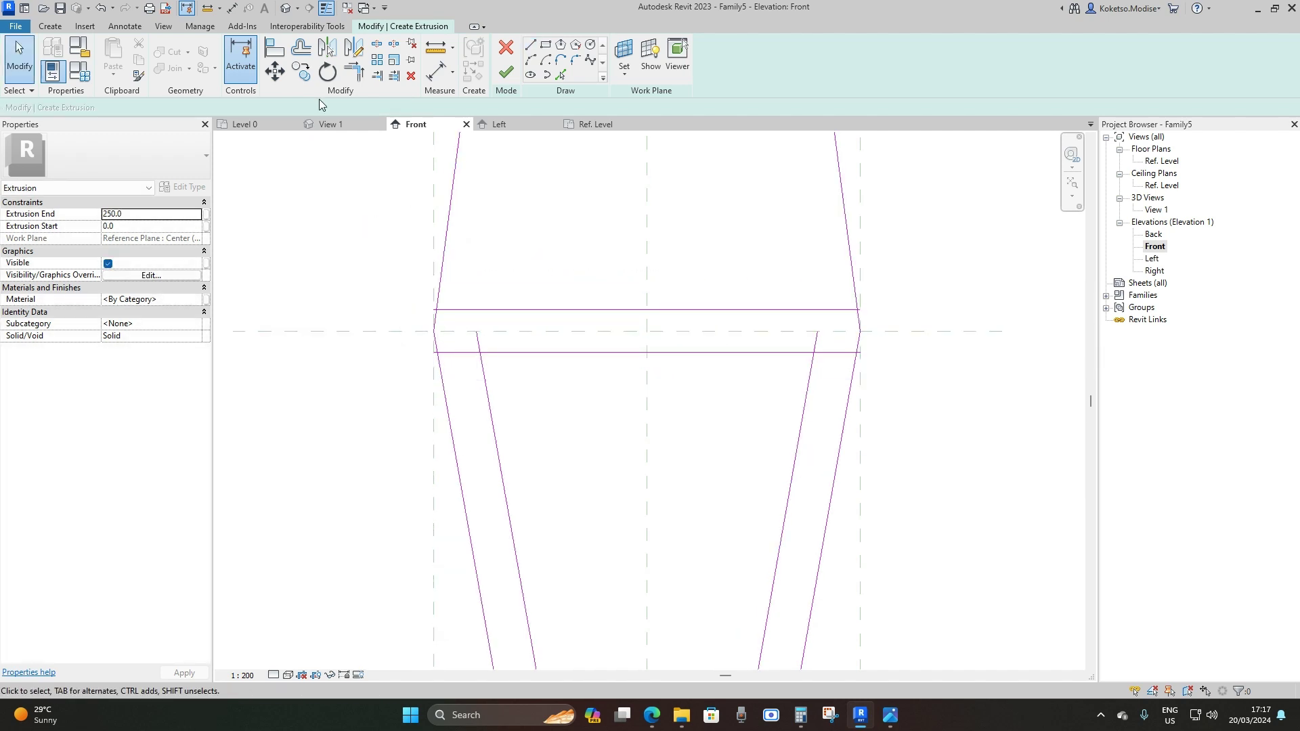
{"action": "left_click", "coordinate": [348, 78]}
{"action": "left_click", "coordinate": [492, 353]}
{"action": "left_click", "coordinate": [493, 371]}
{"action": "left_click", "coordinate": [809, 388]}
{"action": "left_click", "coordinate": [799, 352]}
{"action": "scroll", "coordinate": [778, 349], "scroll_direction": "down", "scroll_amount": 2}
{"action": "key", "text": "Escape"}
{"action": "key", "text": "Escape"}
{"action": "scroll", "coordinate": [616, 298], "scroll_direction": "down", "scroll_amount": 2}
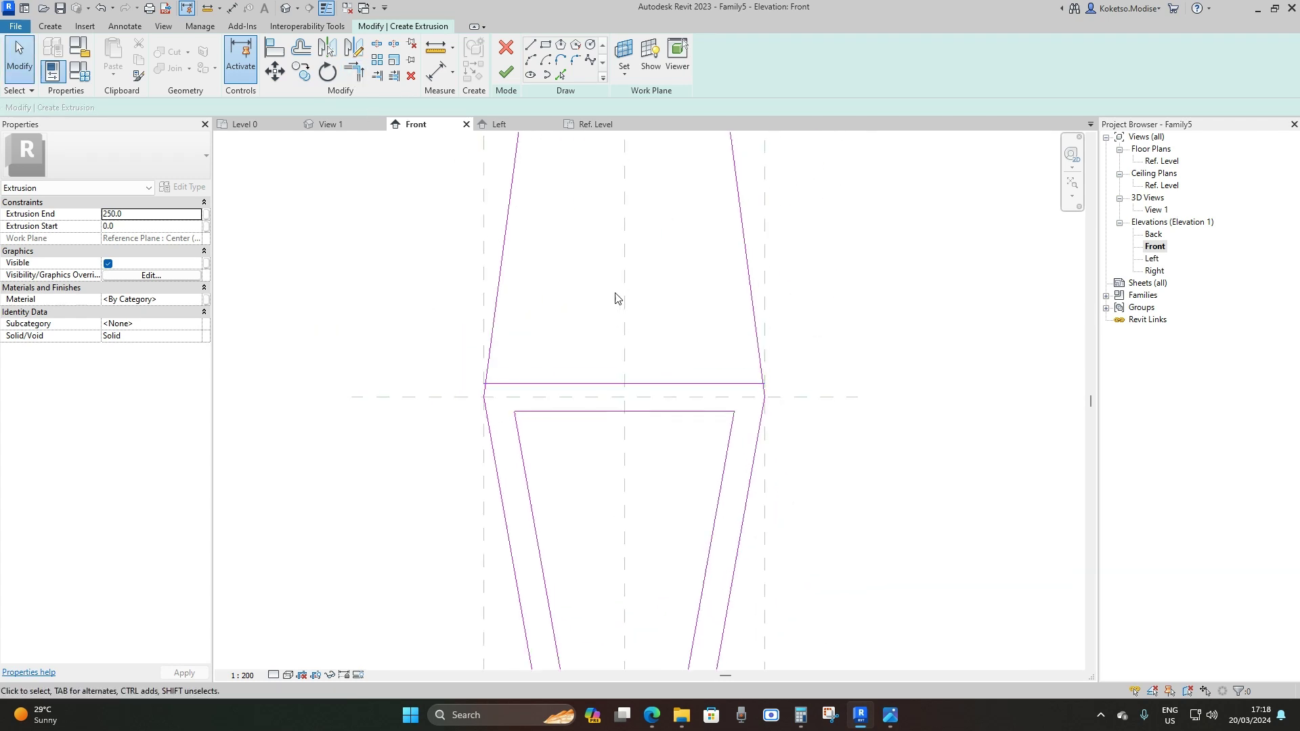
Create sketch lines offset 3000 mm inward from the two upper slanted outer edges and the top edge
{"action": "left_click", "coordinate": [560, 75]}
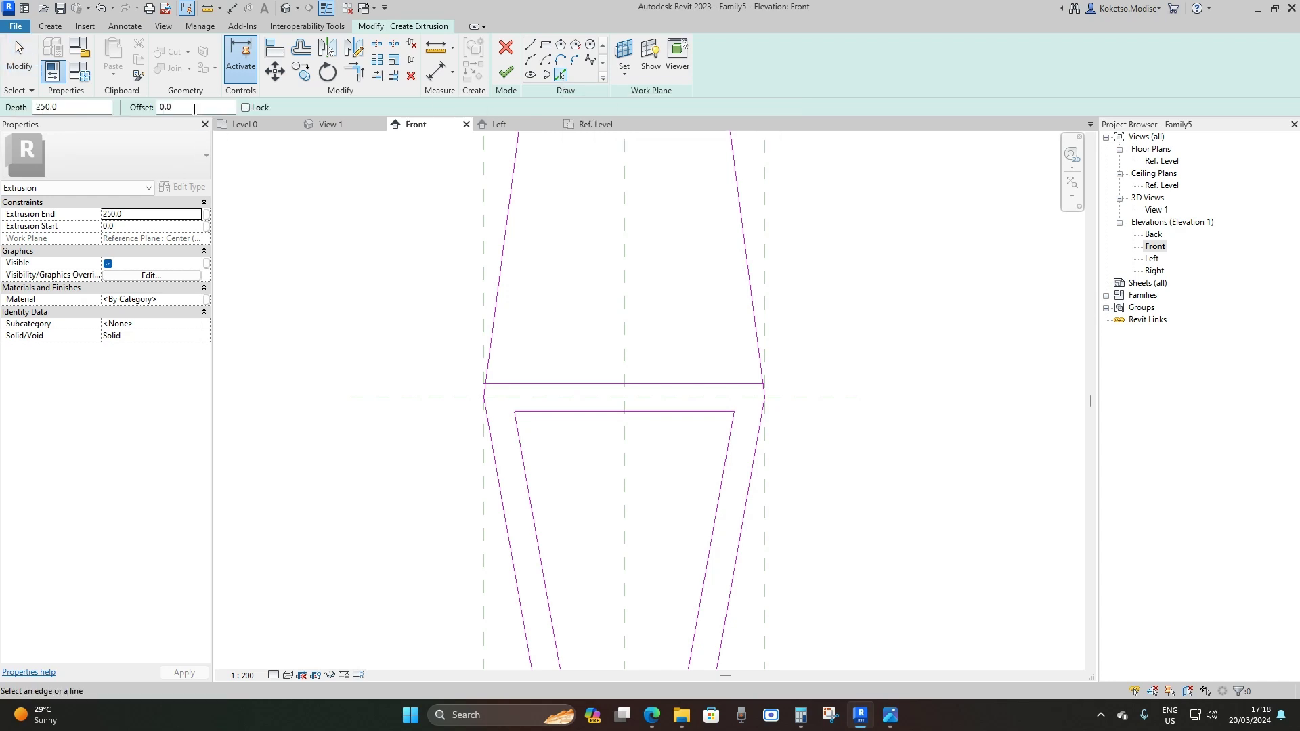
{"action": "key", "text": "Return"}
{"action": "scroll", "coordinate": [709, 413], "scroll_direction": "down", "scroll_amount": 3}
{"action": "left_click", "coordinate": [717, 344]}
{"action": "left_click", "coordinate": [624, 317]}
{"action": "middle_click_drag", "start_coordinate": [669, 226], "coordinate": [688, 459]}
{"action": "scroll", "coordinate": [700, 293], "scroll_direction": "up", "scroll_amount": 4}
{"action": "left_click", "coordinate": [671, 264]}
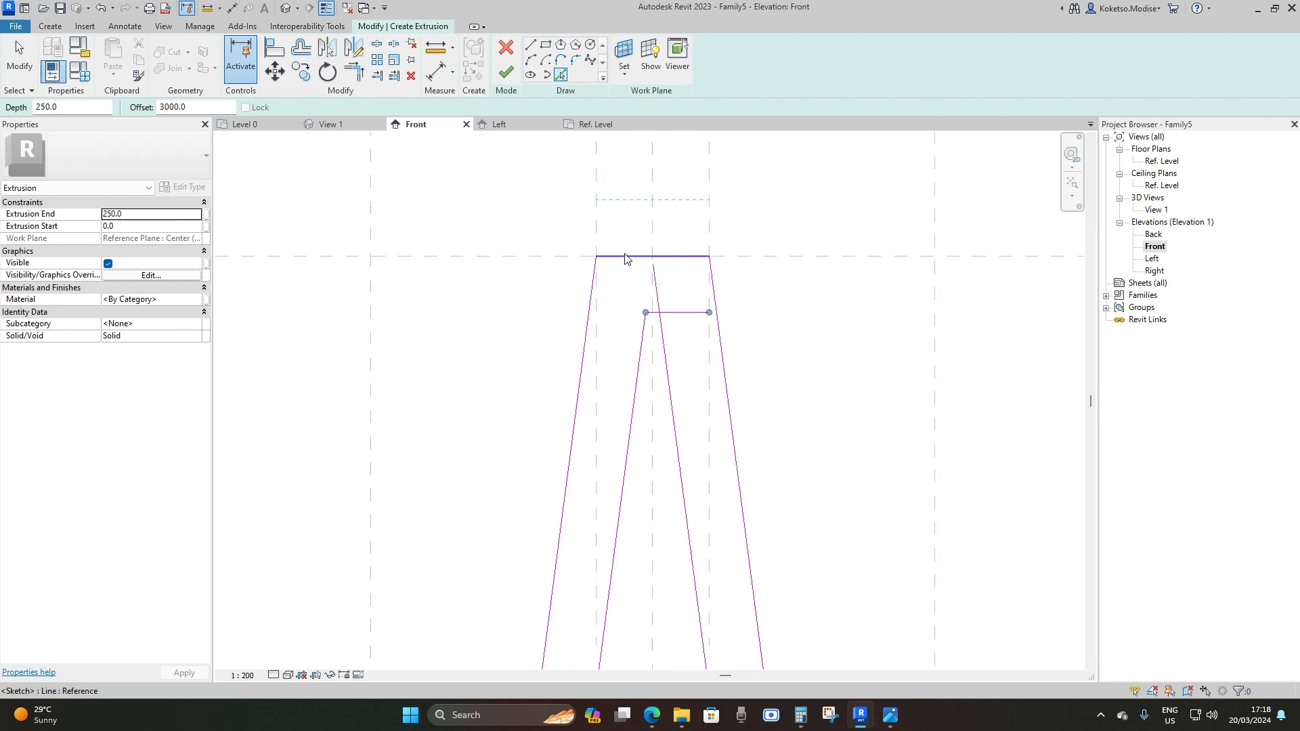
Trim the inner slanted edges to the inner top line to close the apex of the upper opening
{"action": "scroll", "coordinate": [660, 316], "scroll_direction": "up", "scroll_amount": 1}
{"action": "left_click", "coordinate": [354, 72]}
{"action": "scroll", "coordinate": [667, 348], "scroll_direction": "up", "scroll_amount": 1}
{"action": "left_click", "coordinate": [667, 348]}
{"action": "left_click", "coordinate": [648, 301]}
{"action": "scroll", "coordinate": [678, 291], "scroll_direction": "down", "scroll_amount": 2}
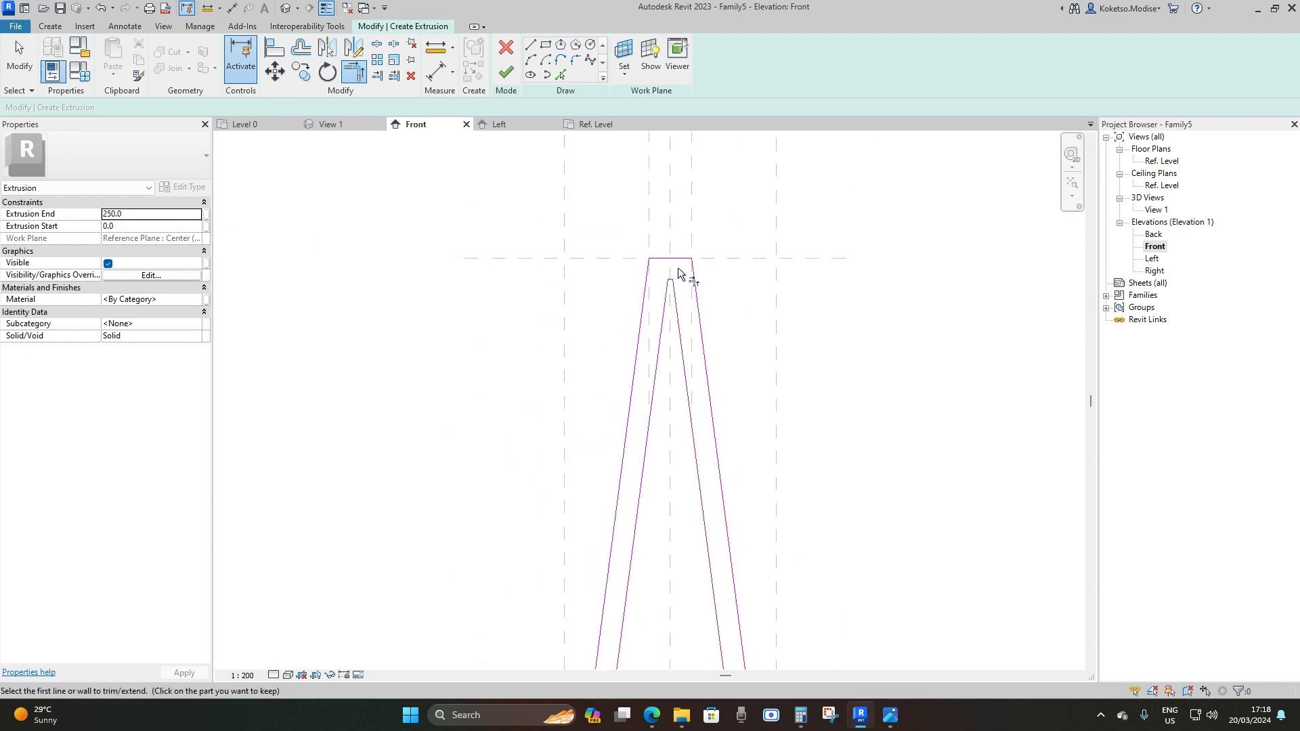
Trim the upper inner slanted edges to the lower crossbeam's upper line at both bottom corners of the opening
{"action": "scroll", "coordinate": [672, 530], "scroll_direction": "up", "scroll_amount": 3}
{"action": "left_click", "coordinate": [571, 447]}
{"action": "left_click", "coordinate": [556, 439]}
{"action": "left_click", "coordinate": [876, 448]}
{"action": "left_click", "coordinate": [890, 443]}
{"action": "scroll", "coordinate": [689, 474], "scroll_direction": "down", "scroll_amount": 2}
{"action": "scroll", "coordinate": [723, 302], "scroll_direction": "down", "scroll_amount": 1}
{"action": "key", "text": "Escape"}
Sketch a horizontal line between the inner slanted edges, about 23500 mm below the inner top edge
{"action": "scroll", "coordinate": [670, 285], "scroll_direction": "up", "scroll_amount": 1}
{"action": "scroll", "coordinate": [661, 348], "scroll_direction": "up", "scroll_amount": 1}
{"action": "scroll", "coordinate": [661, 348], "scroll_direction": "down", "scroll_amount": 4}
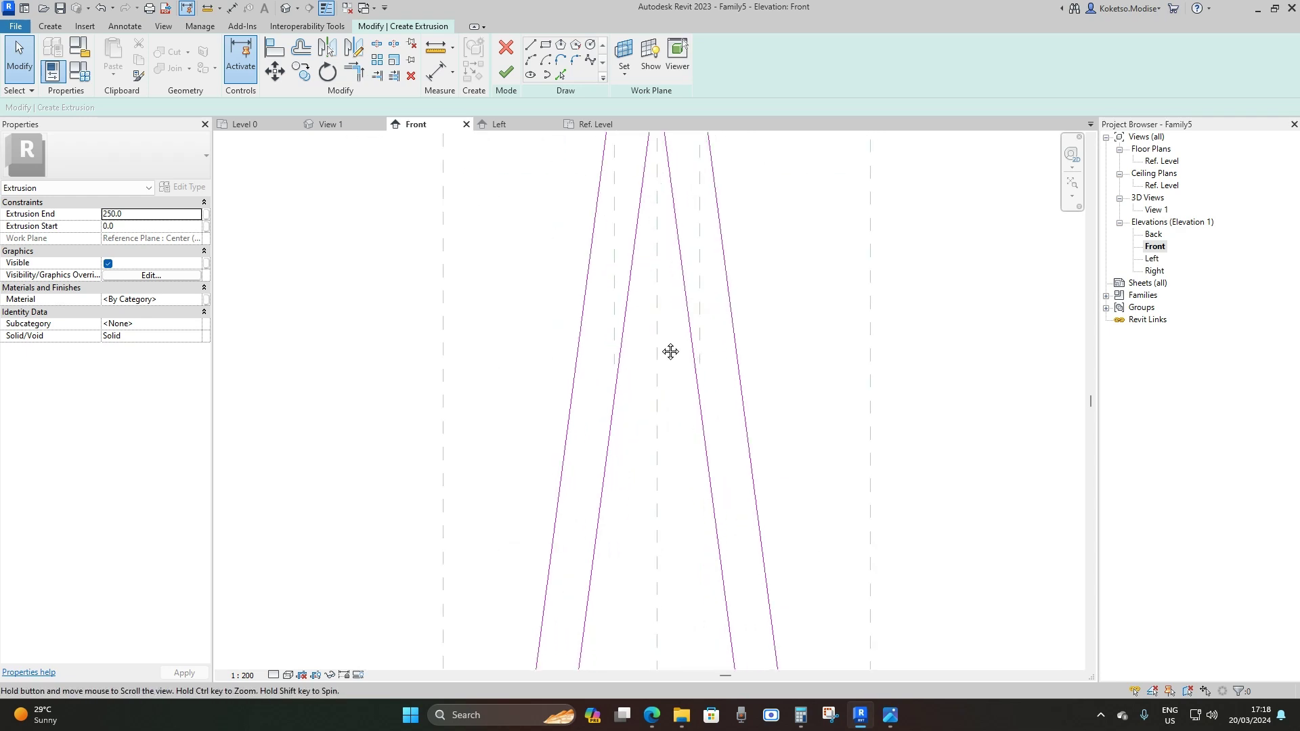
{"action": "left_click", "coordinate": [531, 46]}
{"action": "scroll", "coordinate": [616, 291], "scroll_direction": "up", "scroll_amount": 5}
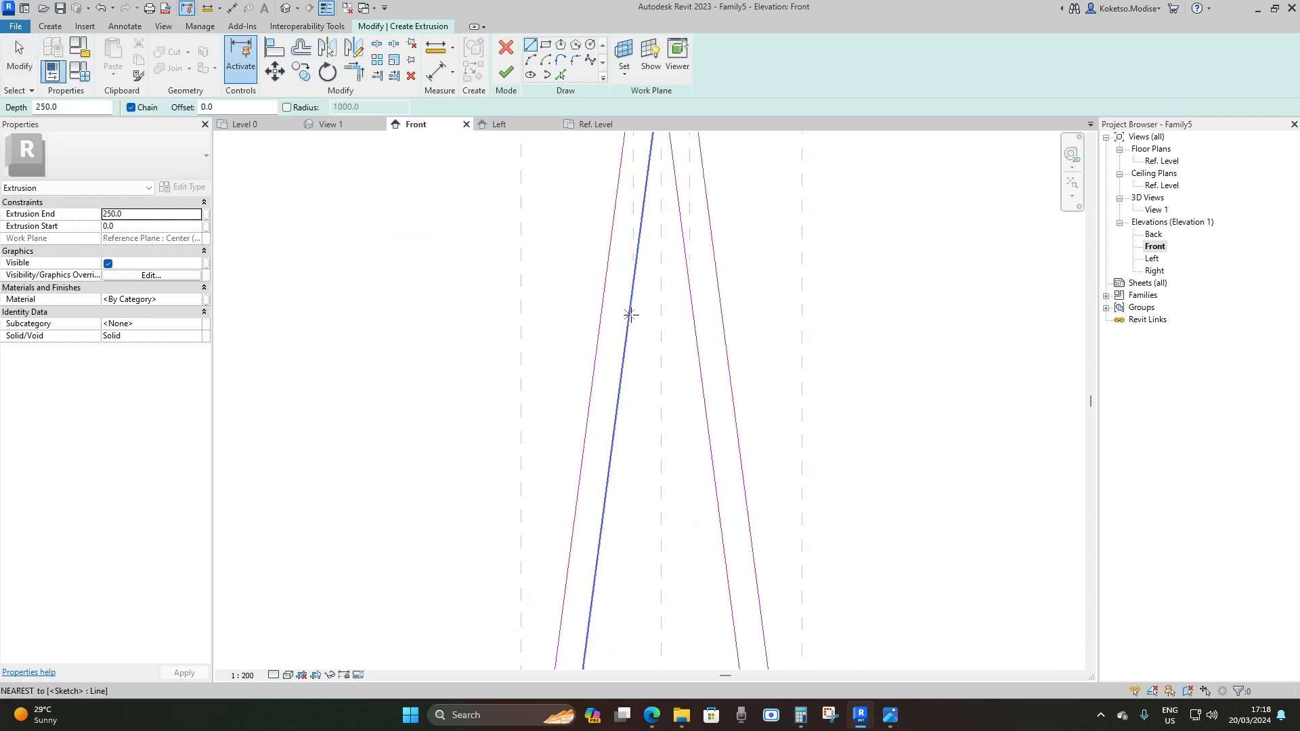
{"action": "left_click", "coordinate": [629, 315]}
{"action": "left_click", "coordinate": [694, 314]}
{"action": "key", "text": "Escape"}
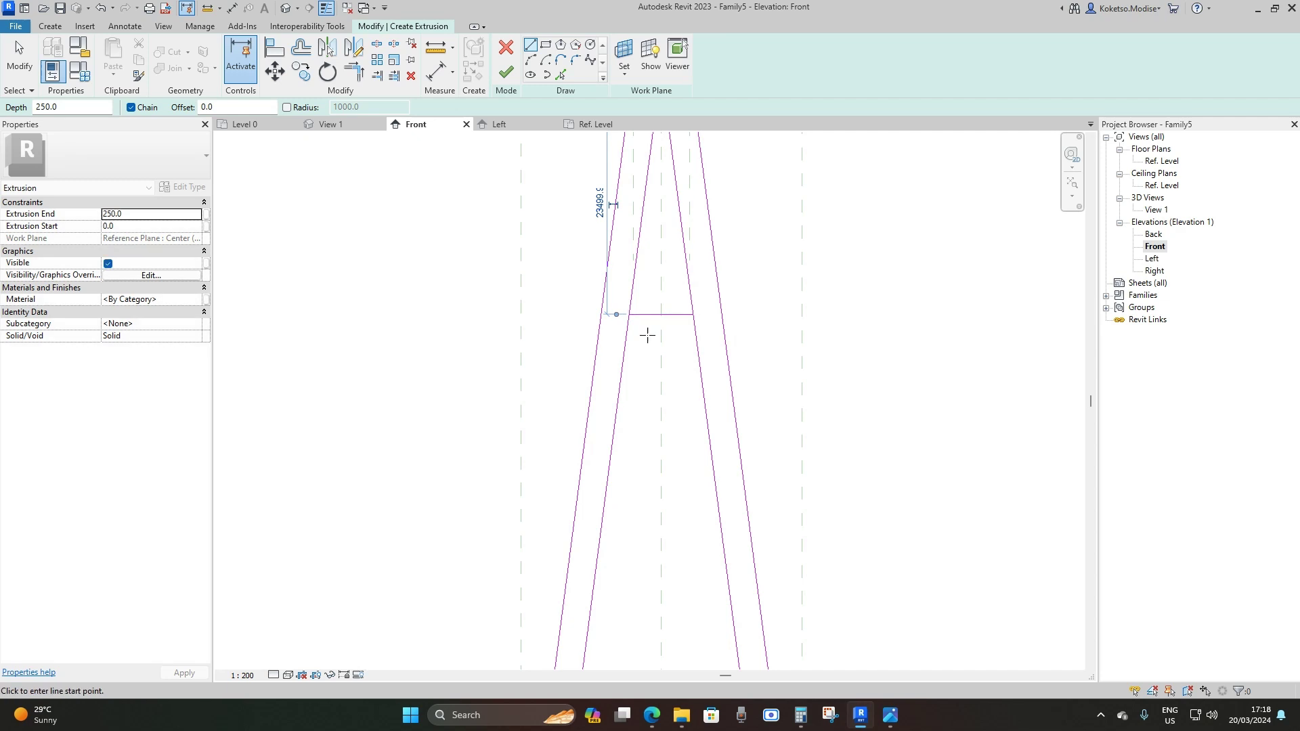
{"action": "scroll", "coordinate": [638, 335], "scroll_direction": "down", "scroll_amount": 3}
{"action": "key", "text": "Escape"}
Reference the new line's lower temporary dimension to the lower horizontal plane and set the distance to 60000 mm
{"action": "left_click", "coordinate": [650, 326]}
{"action": "scroll", "coordinate": [623, 379], "scroll_direction": "up", "scroll_amount": 1}
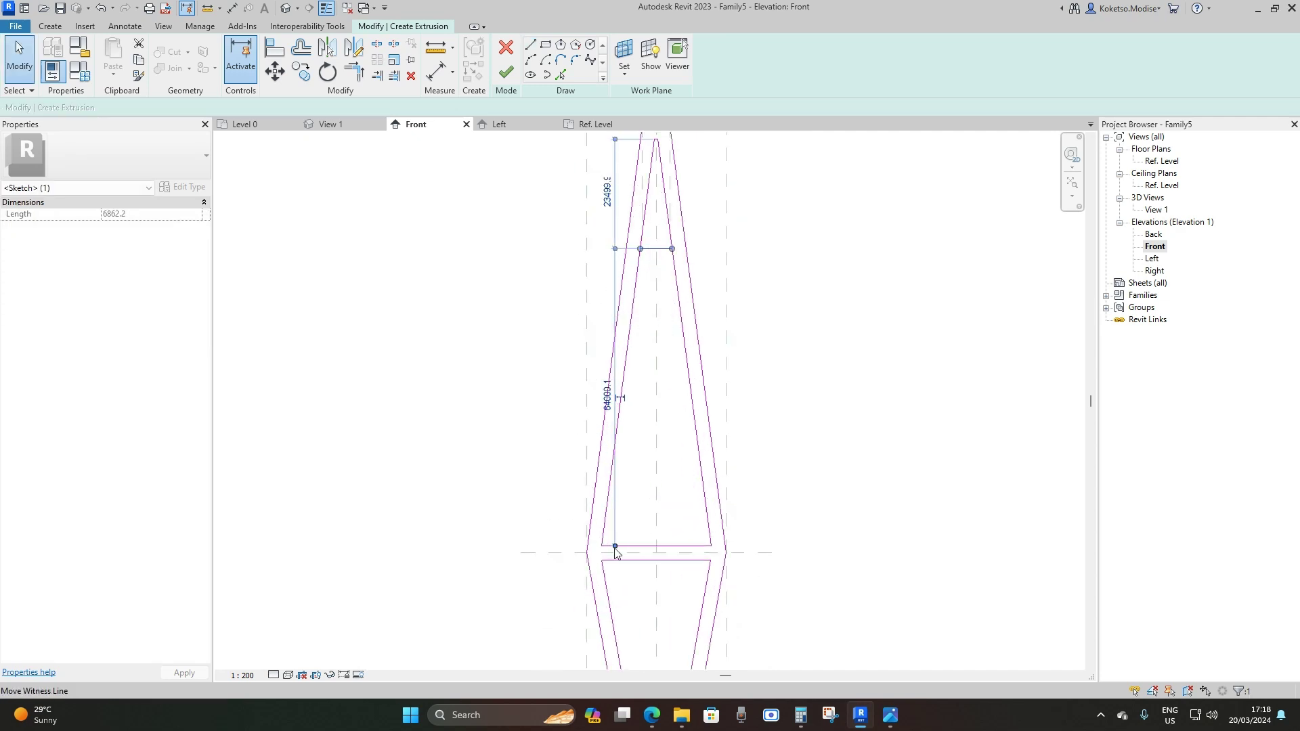
{"action": "left_click_drag", "start_coordinate": [561, 553], "coordinate": [564, 552]}
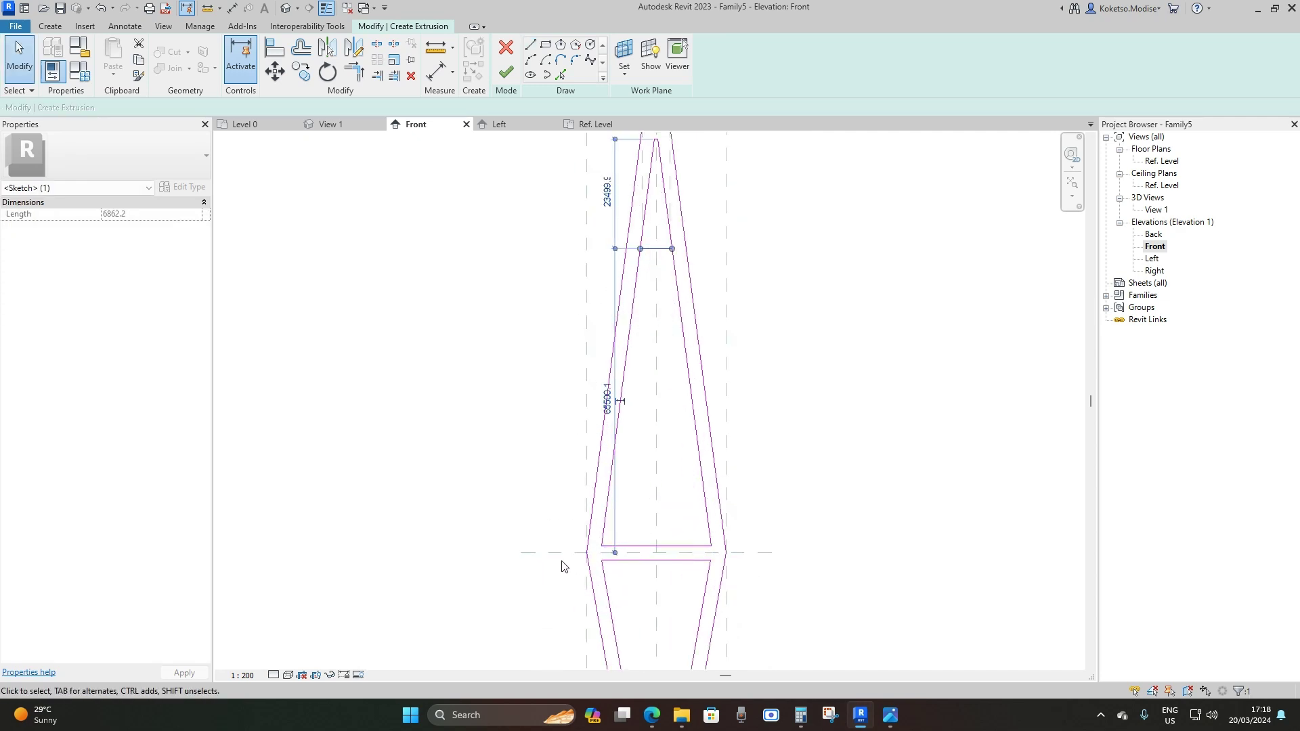
{"action": "left_click", "coordinate": [607, 402]}
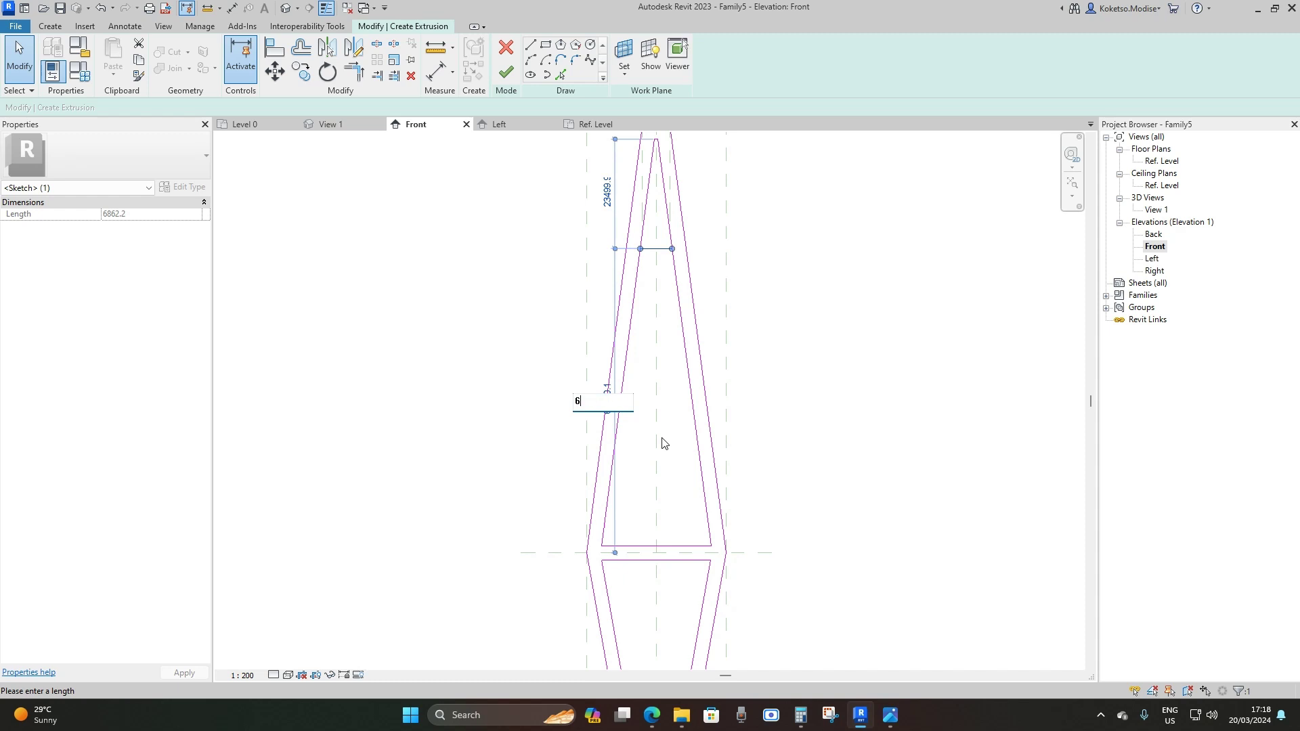
{"action": "type", "text": "60000"}
{"action": "key", "text": "Return"}
{"action": "scroll", "coordinate": [662, 283], "scroll_direction": "up", "scroll_amount": 3}
{"action": "key", "text": "Escape"}
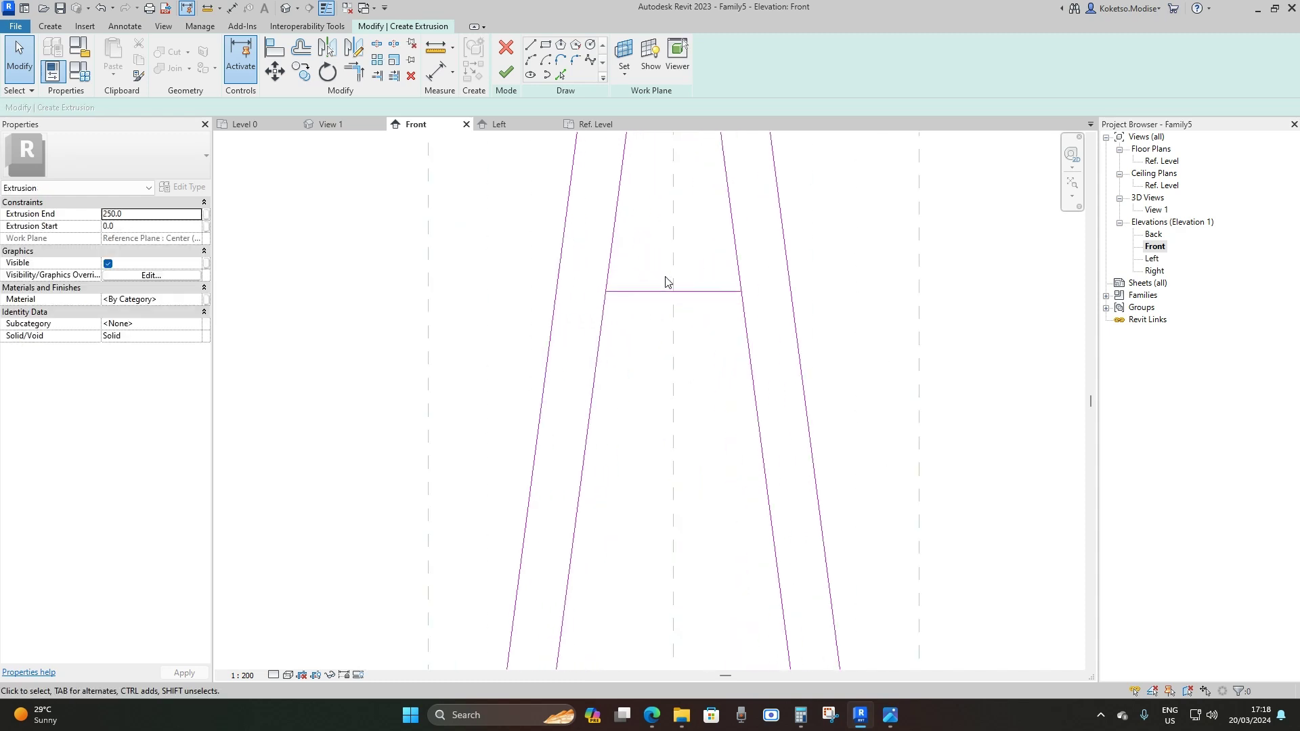
Copy the upper horizontal line straight down to form the upper crossbeam's lower edge
{"action": "left_click", "coordinate": [663, 277]}
{"action": "mouse_move", "coordinate": [662, 276]}
{"action": "middle_mouse_down"}
{"action": "mouse_move", "coordinate": [614, 399]}
{"action": "mouse_move", "coordinate": [641, 314]}
{"action": "middle_mouse_up"}
{"action": "left_click", "coordinate": [303, 72]}
{"action": "scroll", "coordinate": [640, 314], "scroll_direction": "up", "scroll_amount": 2}
{"action": "left_click", "coordinate": [618, 191]}
{"action": "left_click", "coordinate": [619, 278]}
{"action": "scroll", "coordinate": [618, 266], "scroll_direction": "down", "scroll_amount": 3}
{"action": "key", "text": "Escape"}
{"action": "key", "text": "Escape"}
Extend both ends of the copied crossbeam line to meet the inner slanted edges
{"action": "scroll", "coordinate": [587, 243], "scroll_direction": "up", "scroll_amount": 1}
{"action": "left_click", "coordinate": [586, 282]}
{"action": "left_click_drag", "start_coordinate": [550, 281], "coordinate": [542, 280]}
{"action": "left_click_drag", "start_coordinate": [706, 281], "coordinate": [714, 281]}
{"action": "left_click", "coordinate": [622, 250]}
{"action": "scroll", "coordinate": [621, 250], "scroll_direction": "up", "scroll_amount": 2}
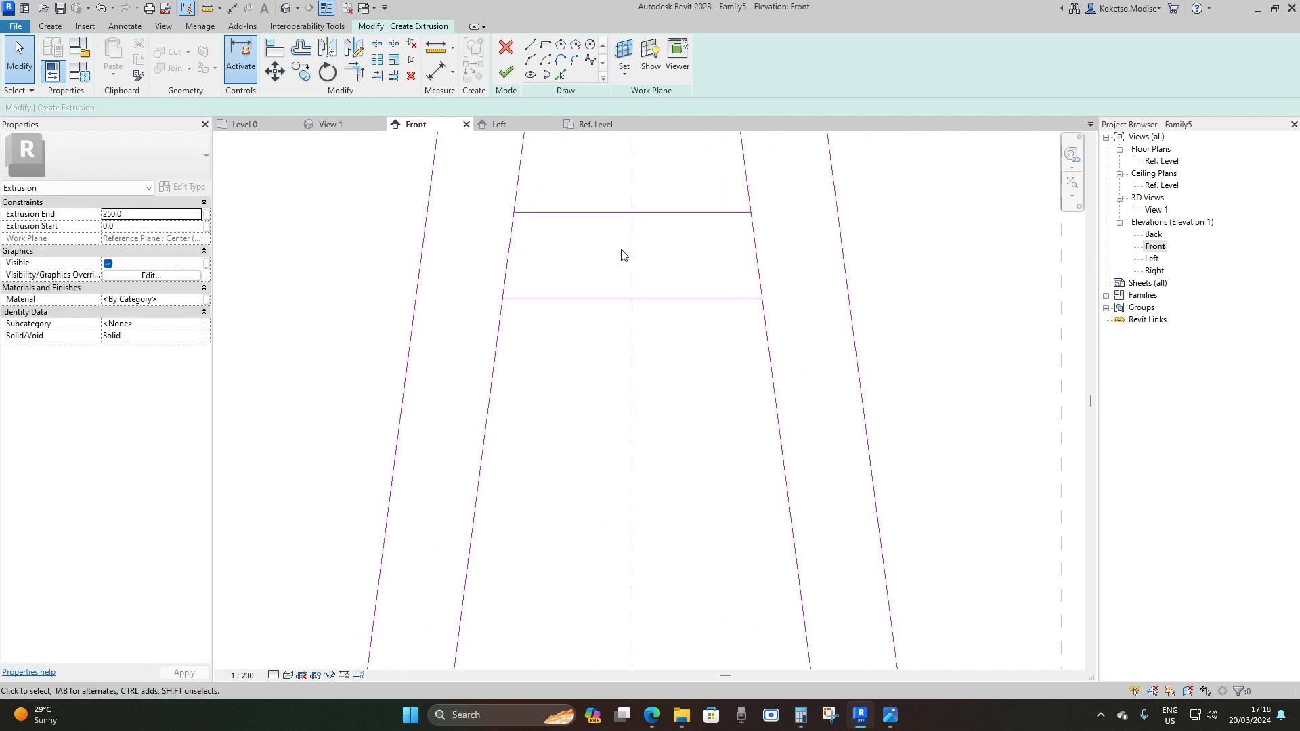
Split both inner slanted edges at the upper crossbeam's two lines and delete the segments between them
{"action": "key", "text": "s"}
{"action": "key", "text": "l"}
{"action": "scroll", "coordinate": [656, 282], "scroll_direction": "up", "scroll_amount": 2}
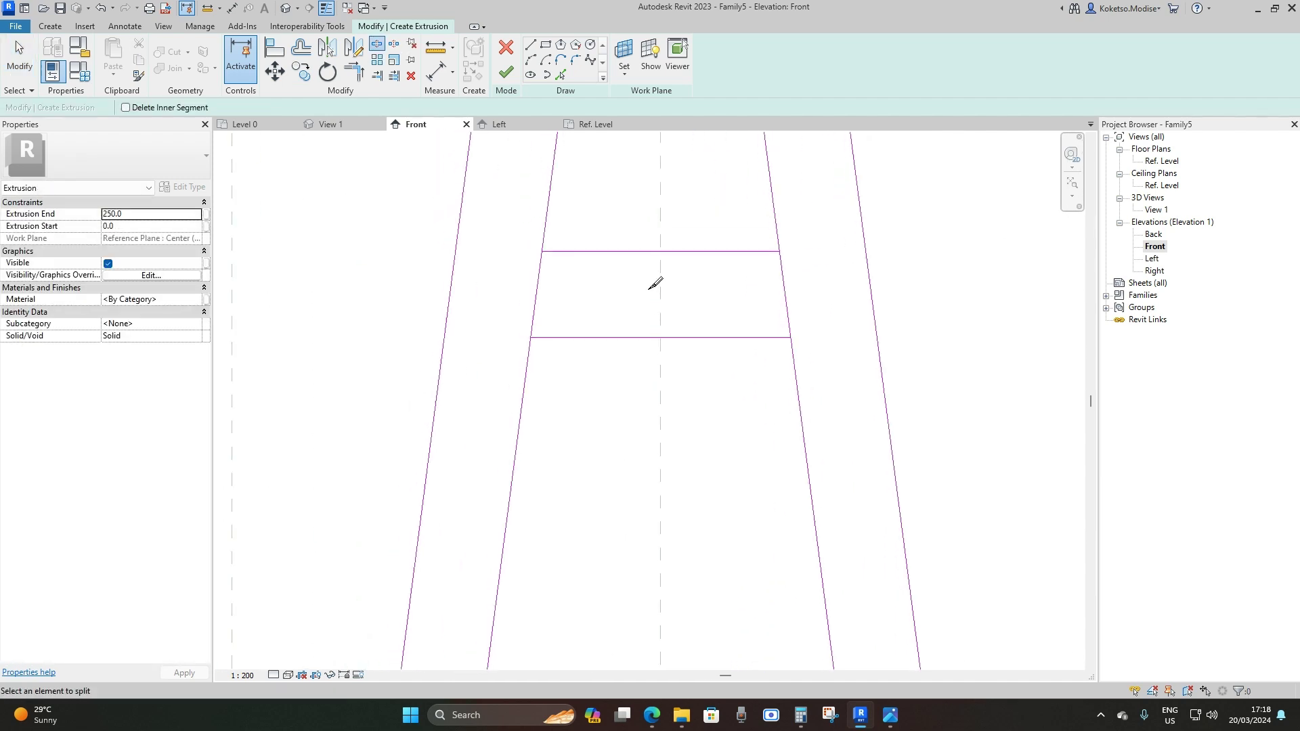
{"action": "left_click", "coordinate": [527, 340]}
{"action": "left_click", "coordinate": [826, 340]}
{"action": "left_click", "coordinate": [812, 241]}
{"action": "left_click", "coordinate": [540, 241]}
{"action": "key", "text": "Escape"}
{"action": "mouse_move", "coordinate": [846, 283]}
{"action": "left_mouse_down"}
{"action": "mouse_move", "coordinate": [494, 297]}
{"action": "mouse_move", "coordinate": [513, 301]}
{"action": "left_mouse_up"}
{"action": "key", "text": "Delete"}
{"action": "scroll", "coordinate": [757, 283], "scroll_direction": "down", "scroll_amount": 8}
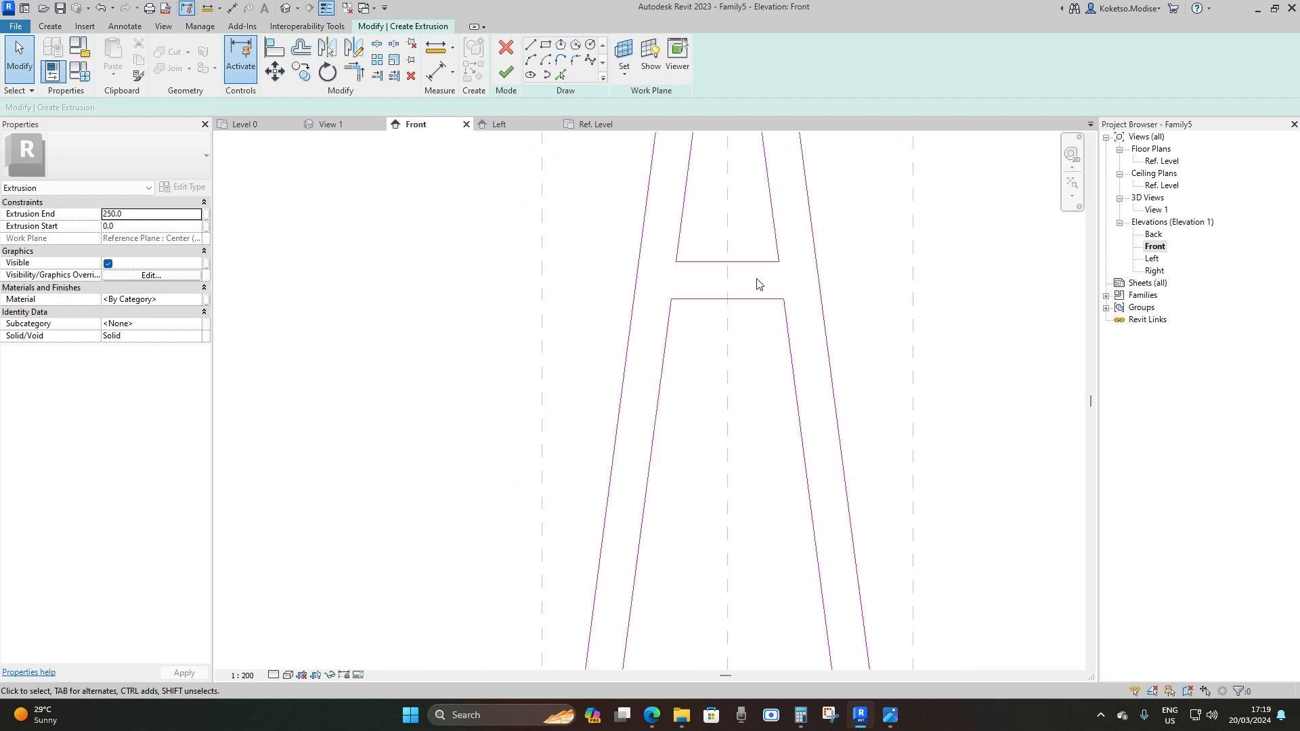
Inspect the pylon sketch from the upper crossbeam down to the feet for gaps or overlapping lines
{"action": "scroll", "coordinate": [801, 372], "scroll_direction": "up", "scroll_amount": 2}
{"action": "middle_click_drag", "start_coordinate": [801, 374], "coordinate": [748, 436]}
{"action": "scroll", "coordinate": [750, 440], "scroll_direction": "down", "scroll_amount": 2}
{"action": "middle_click_drag", "start_coordinate": [812, 545], "coordinate": [783, 522]}
{"action": "scroll", "coordinate": [727, 590], "scroll_direction": "up", "scroll_amount": 2}
{"action": "middle_click_drag", "start_coordinate": [630, 480], "coordinate": [647, 545]}
{"action": "scroll", "coordinate": [652, 371], "scroll_direction": "down", "scroll_amount": 3}
{"action": "scroll", "coordinate": [649, 540], "scroll_direction": "up", "scroll_amount": 1}
{"action": "scroll", "coordinate": [667, 598], "scroll_direction": "up", "scroll_amount": 2}
{"action": "middle_click_drag", "start_coordinate": [667, 597], "coordinate": [634, 586]}
{"action": "scroll", "coordinate": [633, 586], "scroll_direction": "down", "scroll_amount": 1}
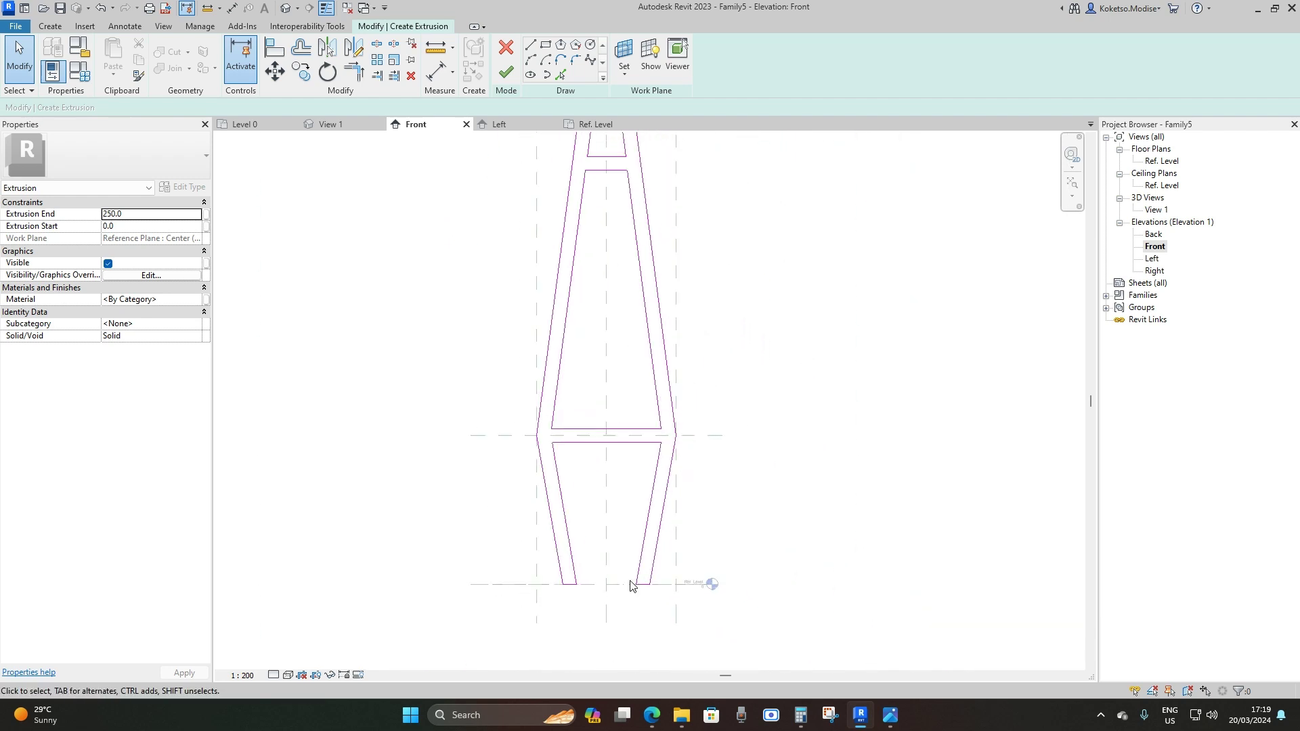
{"action": "scroll", "coordinate": [706, 492], "scroll_direction": "down", "scroll_amount": 4}
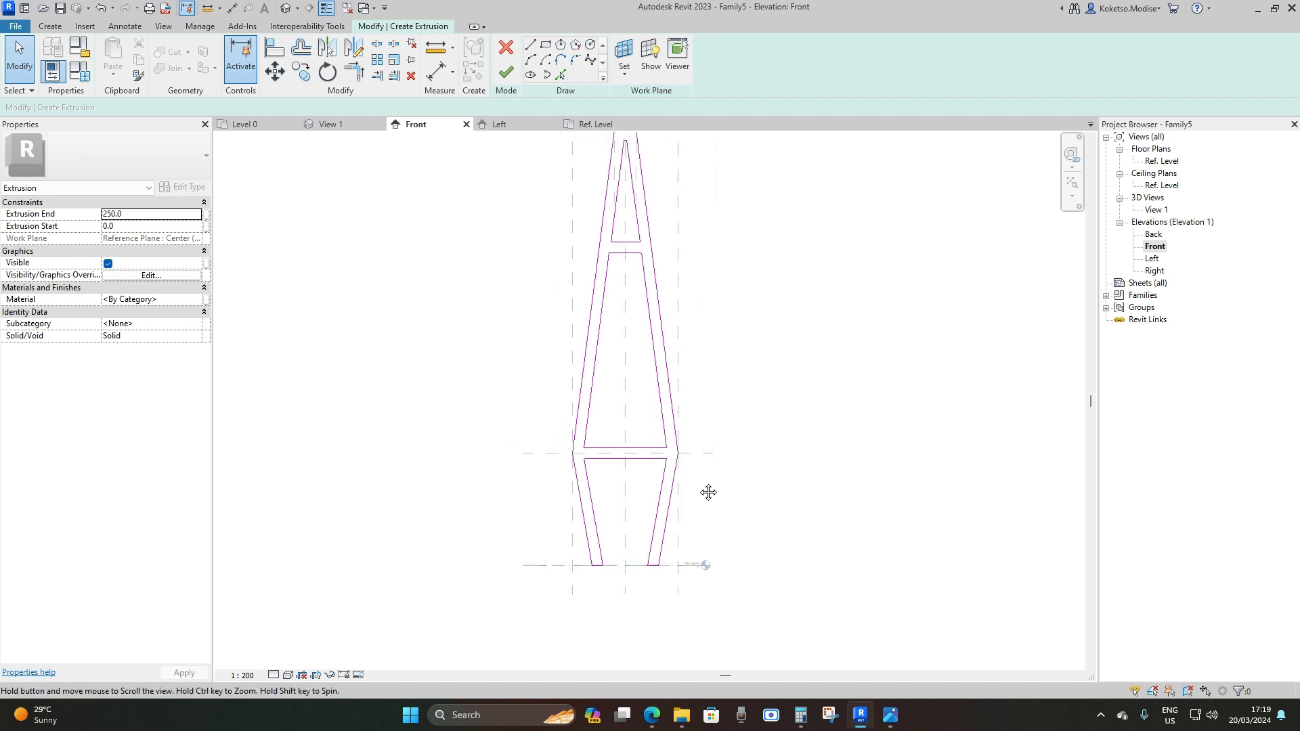
Assign the Concrete, Precast material from the library to the extrusion and finish the pylon sketch
{"action": "left_click", "coordinate": [198, 300]}
{"action": "left_click", "coordinate": [197, 300]}
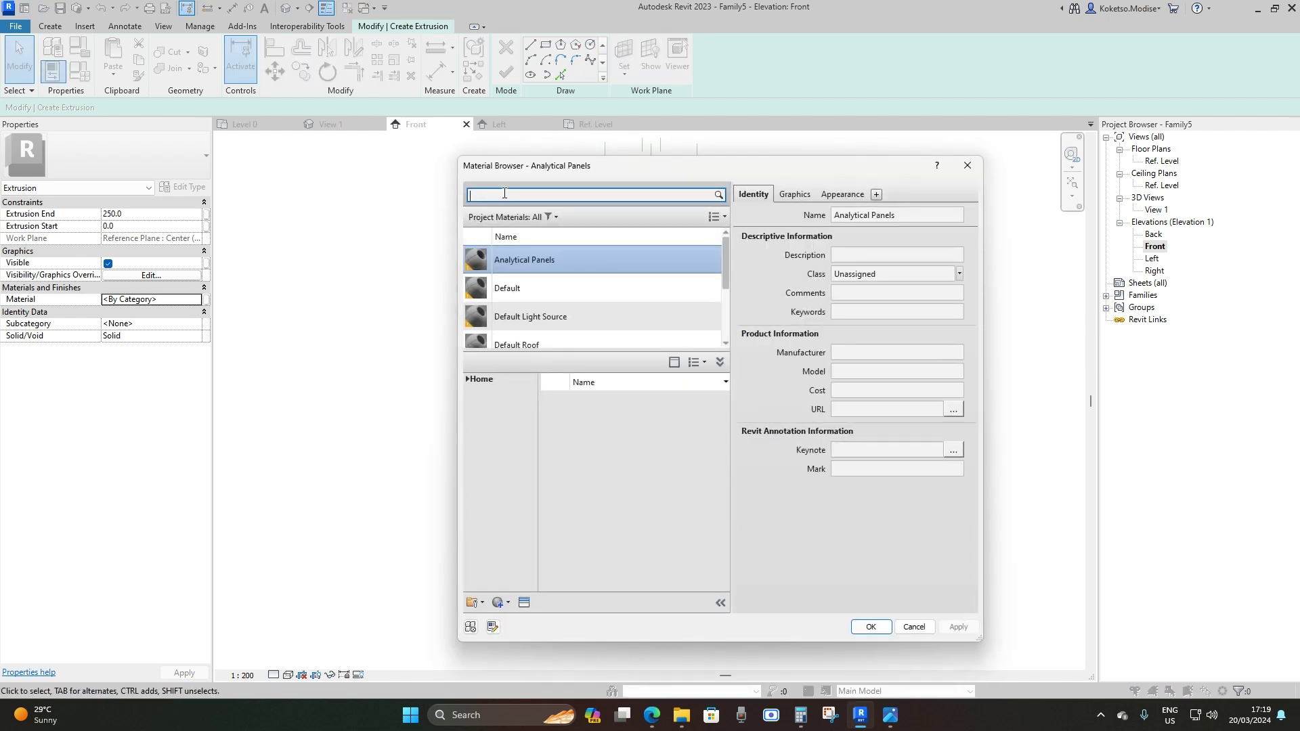
{"action": "key", "text": "Return"}
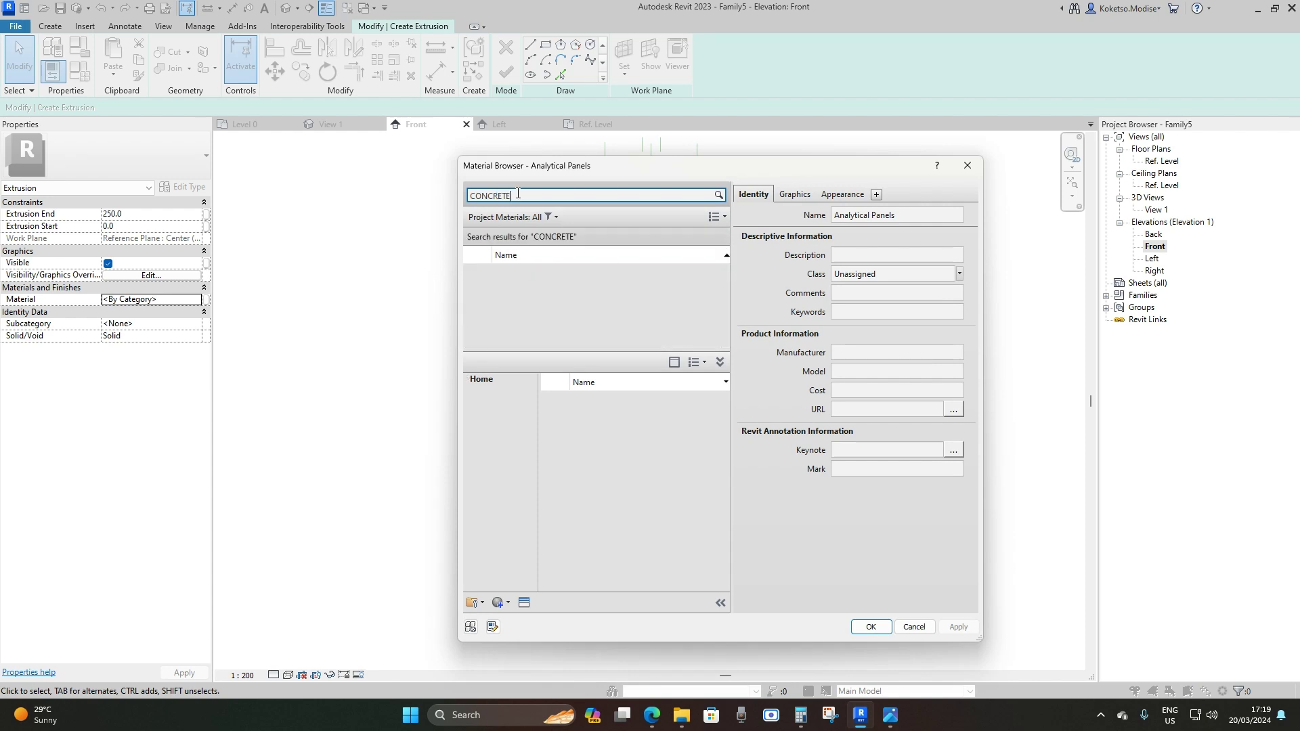
{"action": "left_click_drag", "start_coordinate": [725, 396], "coordinate": [722, 437]}
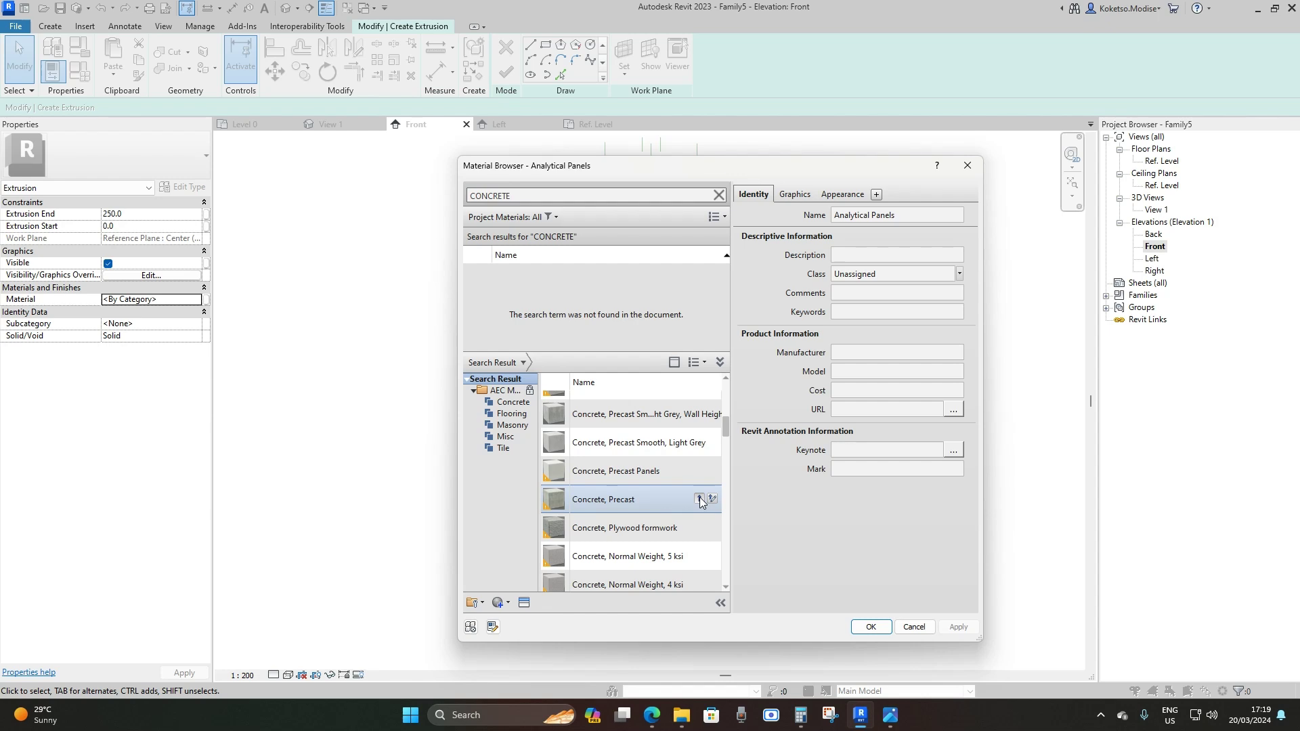
{"action": "left_click", "coordinate": [699, 499]}
{"action": "left_click", "coordinate": [870, 626]}
{"action": "left_click", "coordinate": [507, 73]}
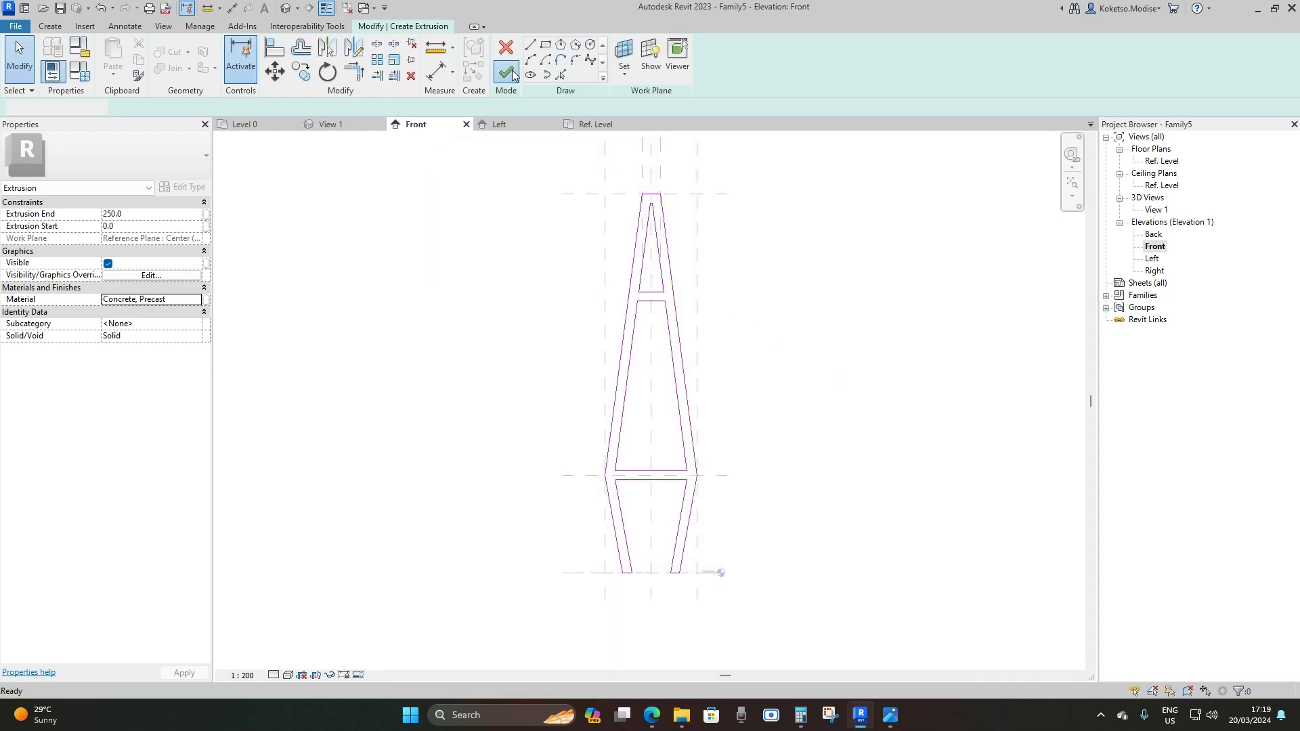
Open the Ref. Level floor plan, bring both pylon legs into view and deselect the extrusion
{"action": "scroll", "coordinate": [847, 253], "scroll_direction": "down", "scroll_amount": 2}
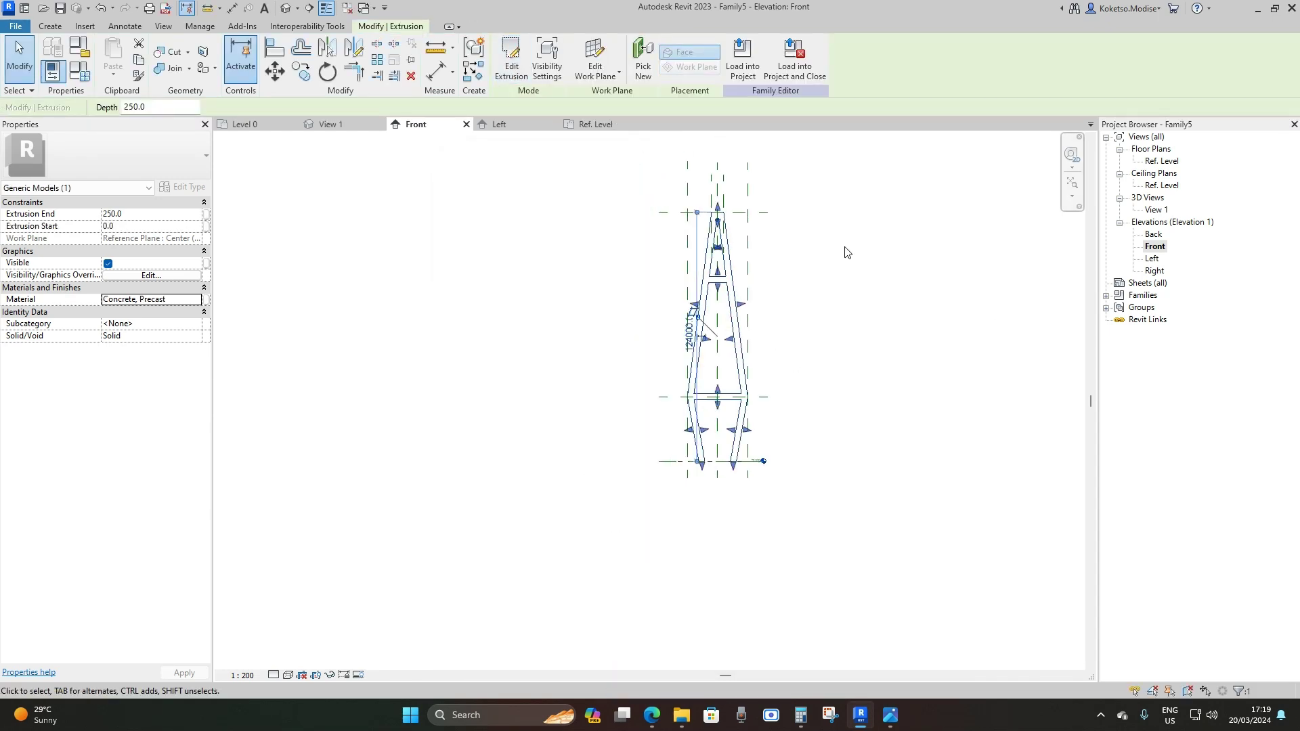
{"action": "double_click", "coordinate": [1158, 164]}
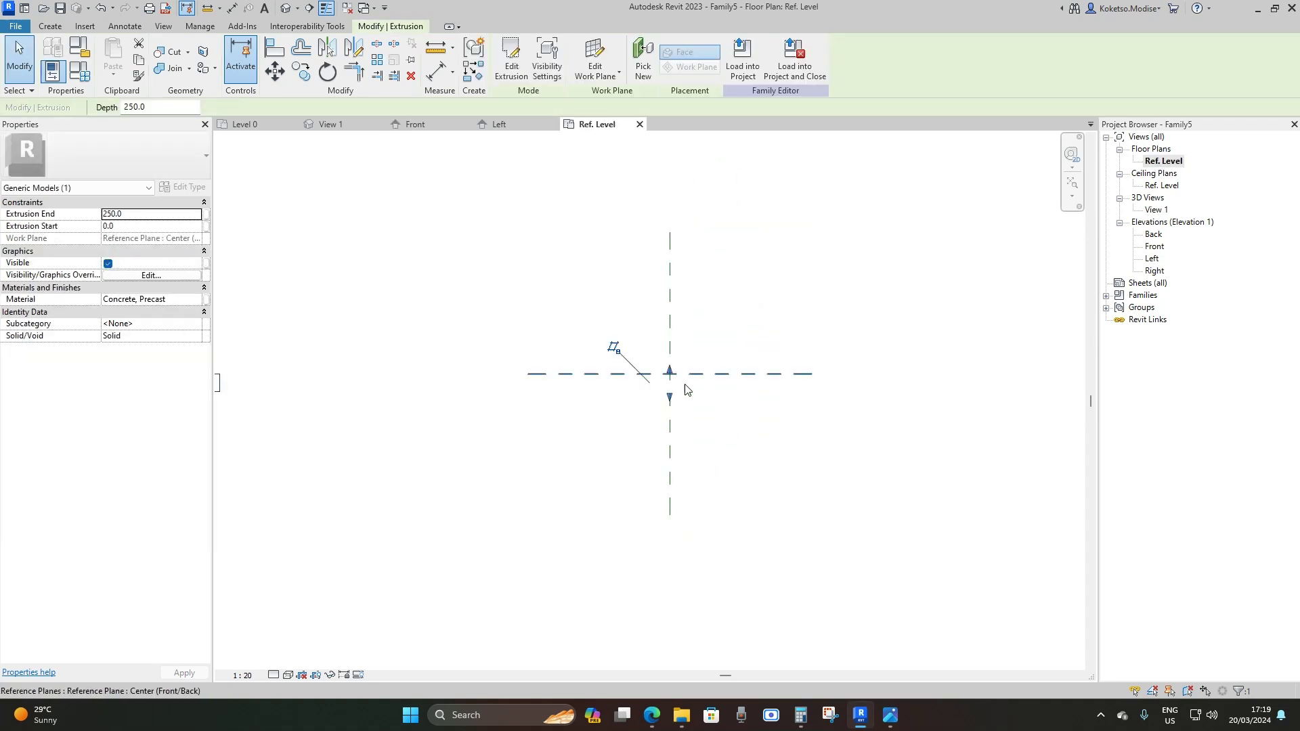
{"action": "scroll", "coordinate": [669, 383], "scroll_direction": "down", "scroll_amount": 3}
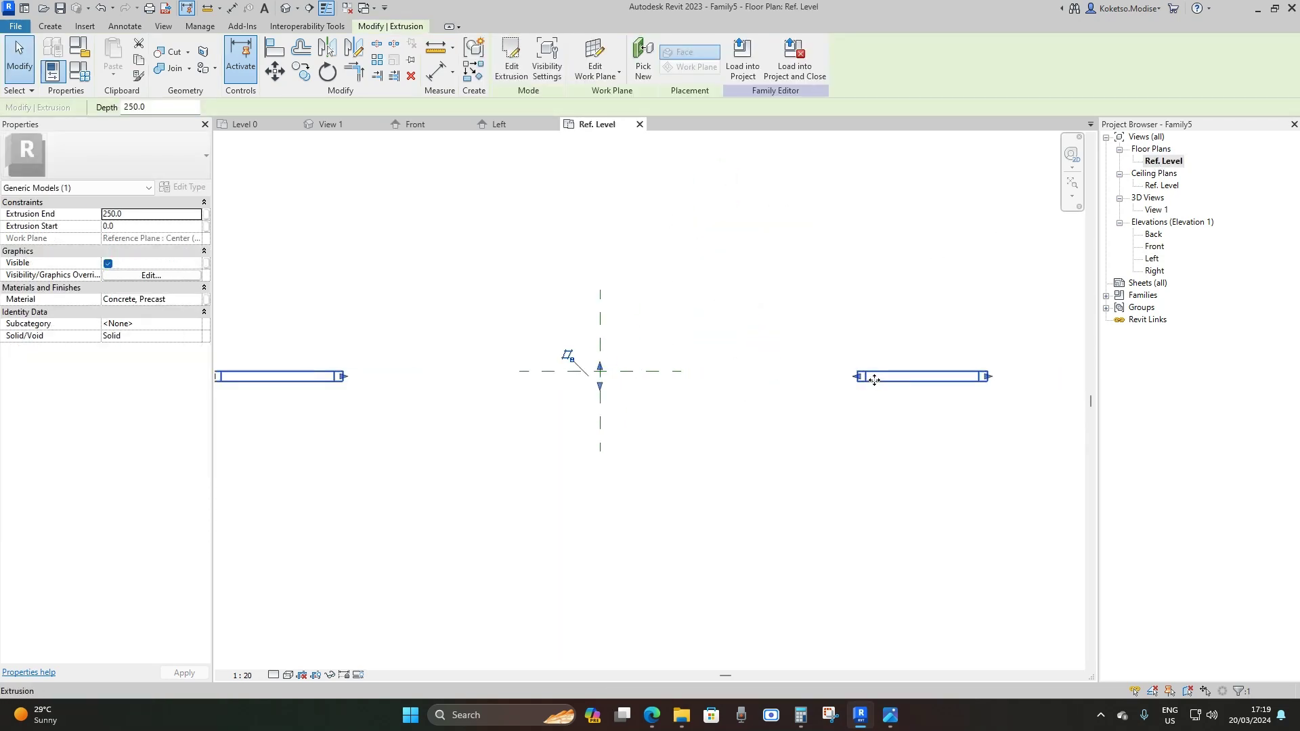
{"action": "scroll", "coordinate": [716, 320], "scroll_direction": "down", "scroll_amount": 4}
{"action": "scroll", "coordinate": [738, 353], "scroll_direction": "up", "scroll_amount": 4}
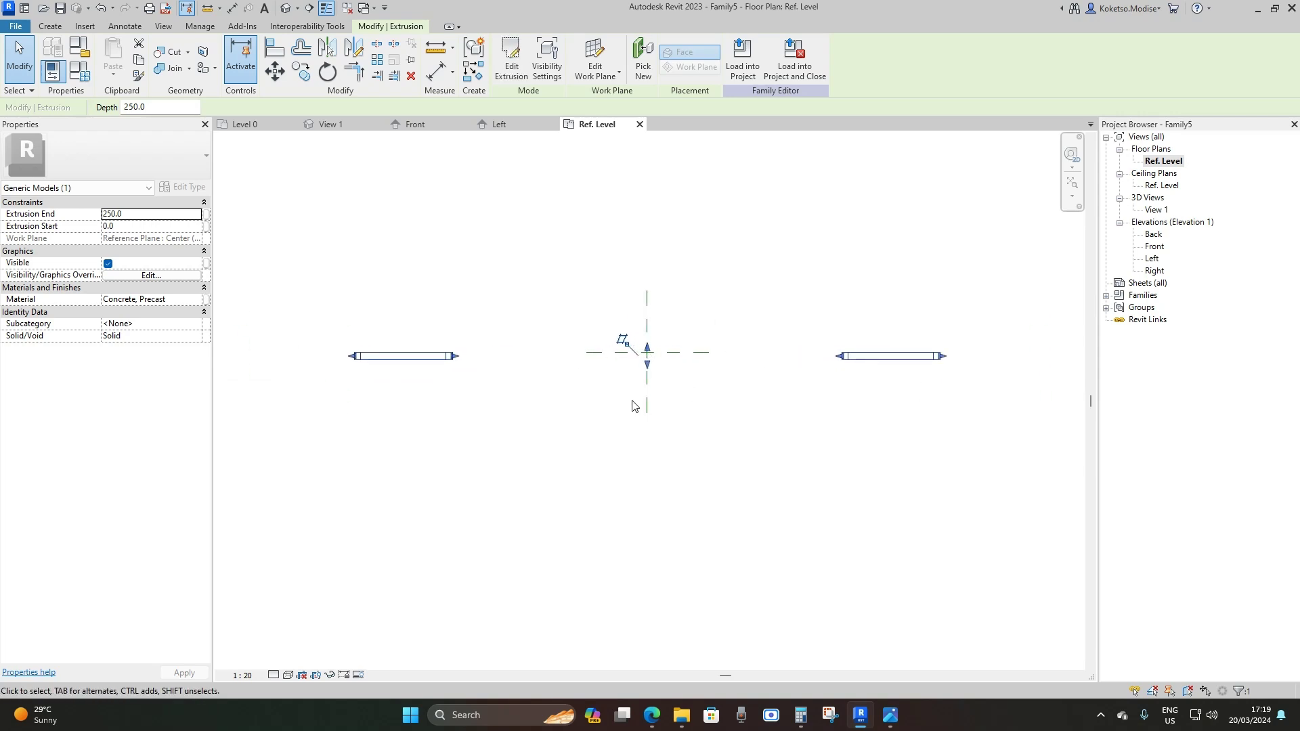
{"action": "key", "text": "Escape"}
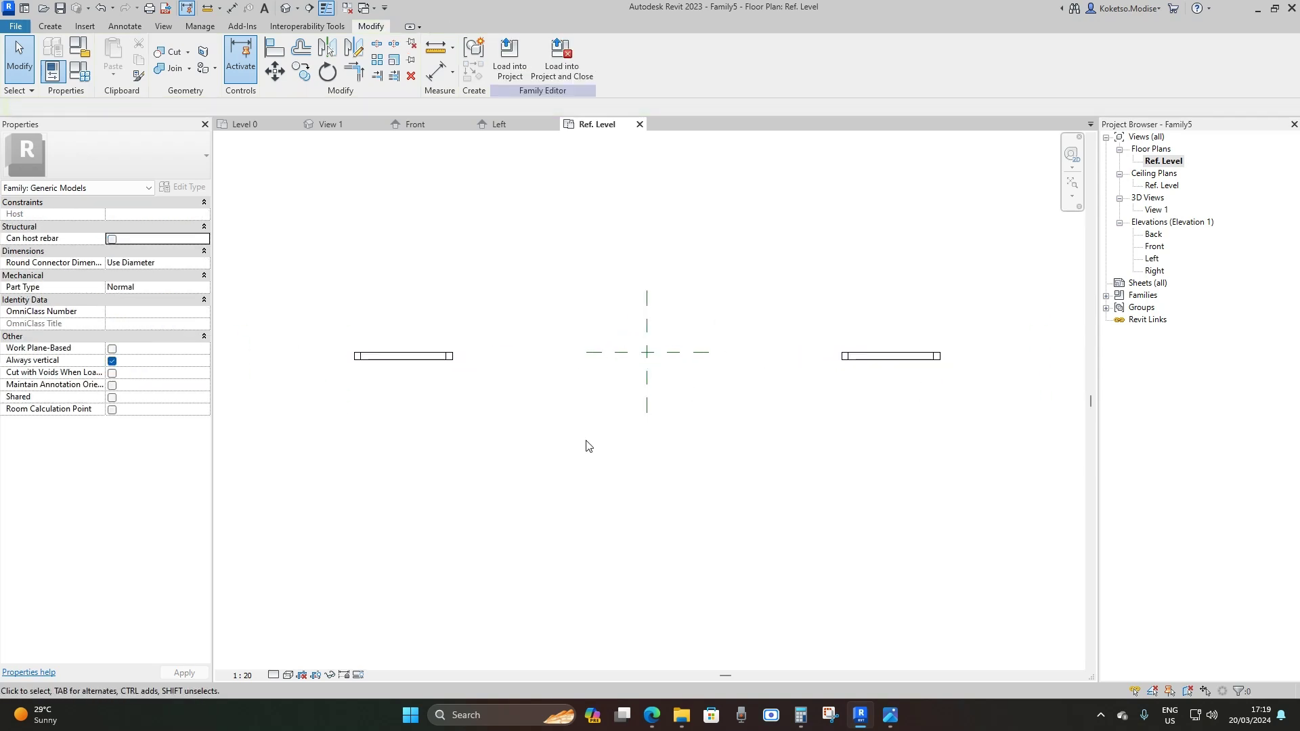
Set the floor plan's view range top and cut plane offsets to 90000 mm
{"action": "key", "text": "v"}
{"action": "key", "text": "r"}
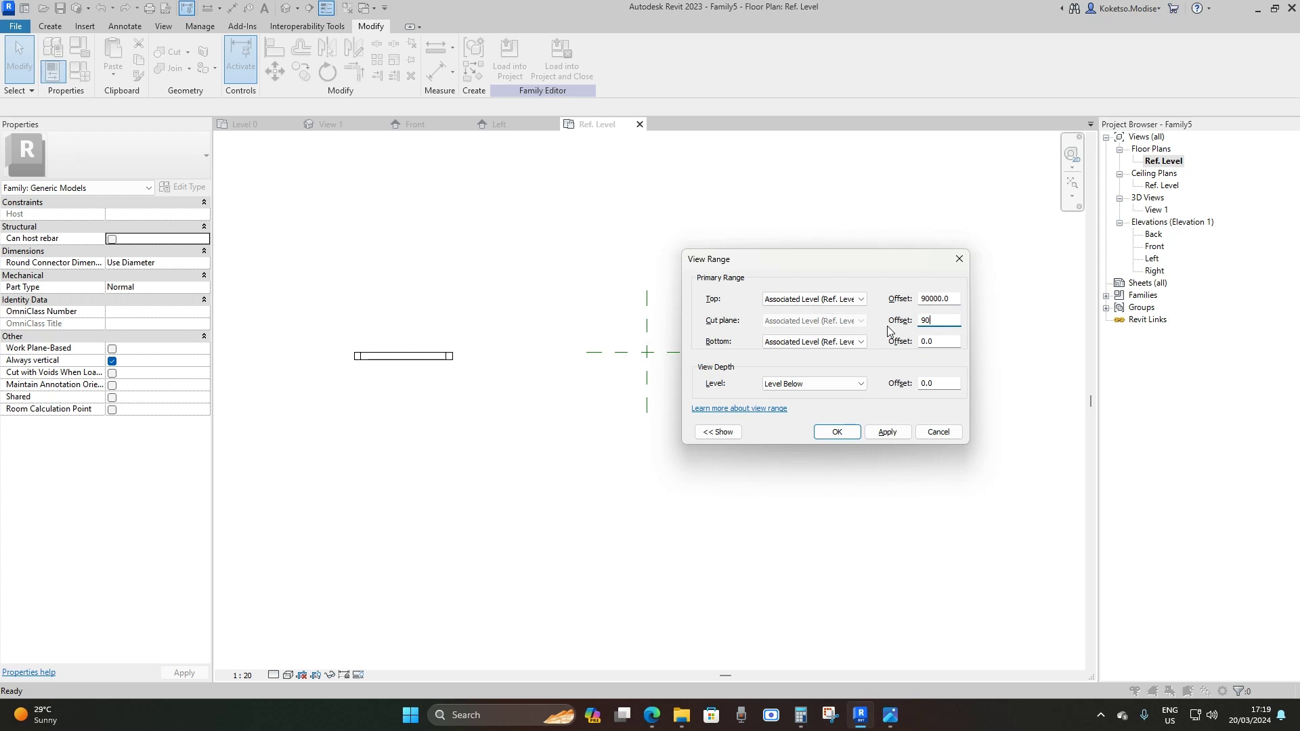
{"action": "left_click", "coordinate": [887, 431]}
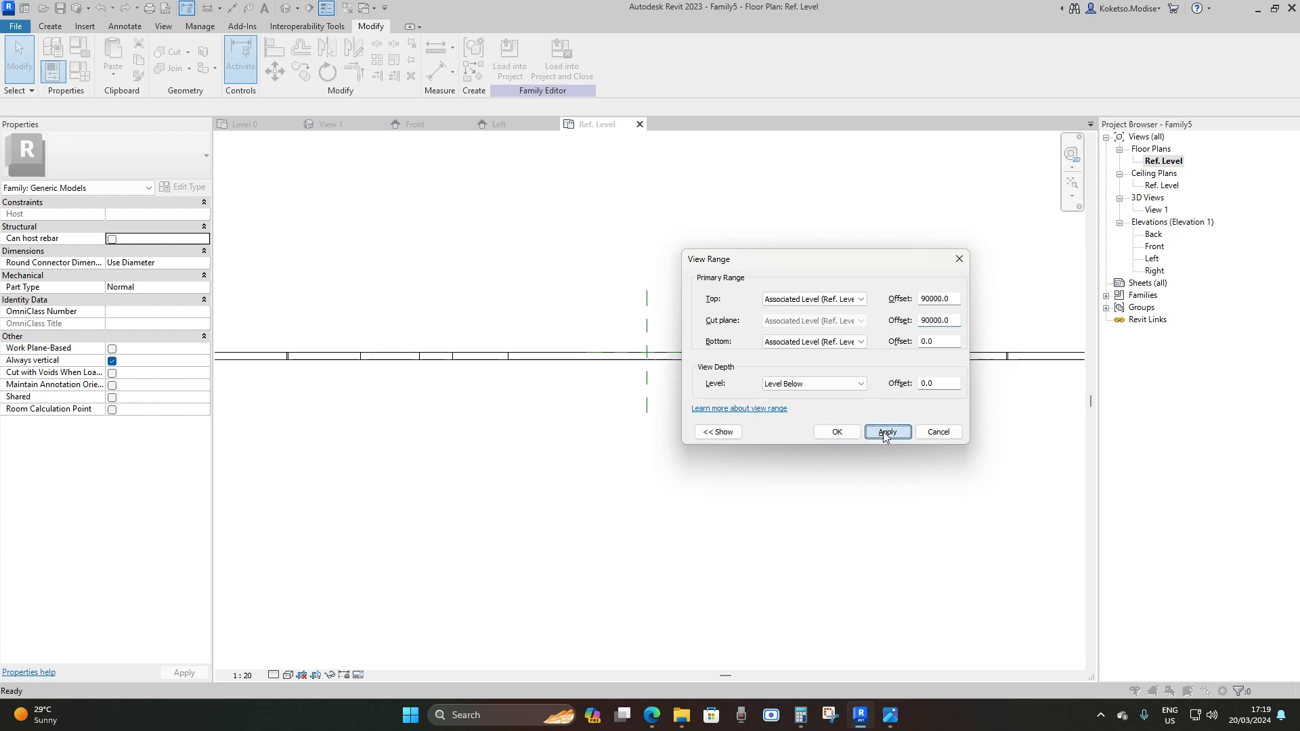
{"action": "left_click", "coordinate": [837, 432]}
{"action": "scroll", "coordinate": [606, 333], "scroll_direction": "up", "scroll_amount": 5}
{"action": "scroll", "coordinate": [615, 338], "scroll_direction": "up", "scroll_amount": 3}
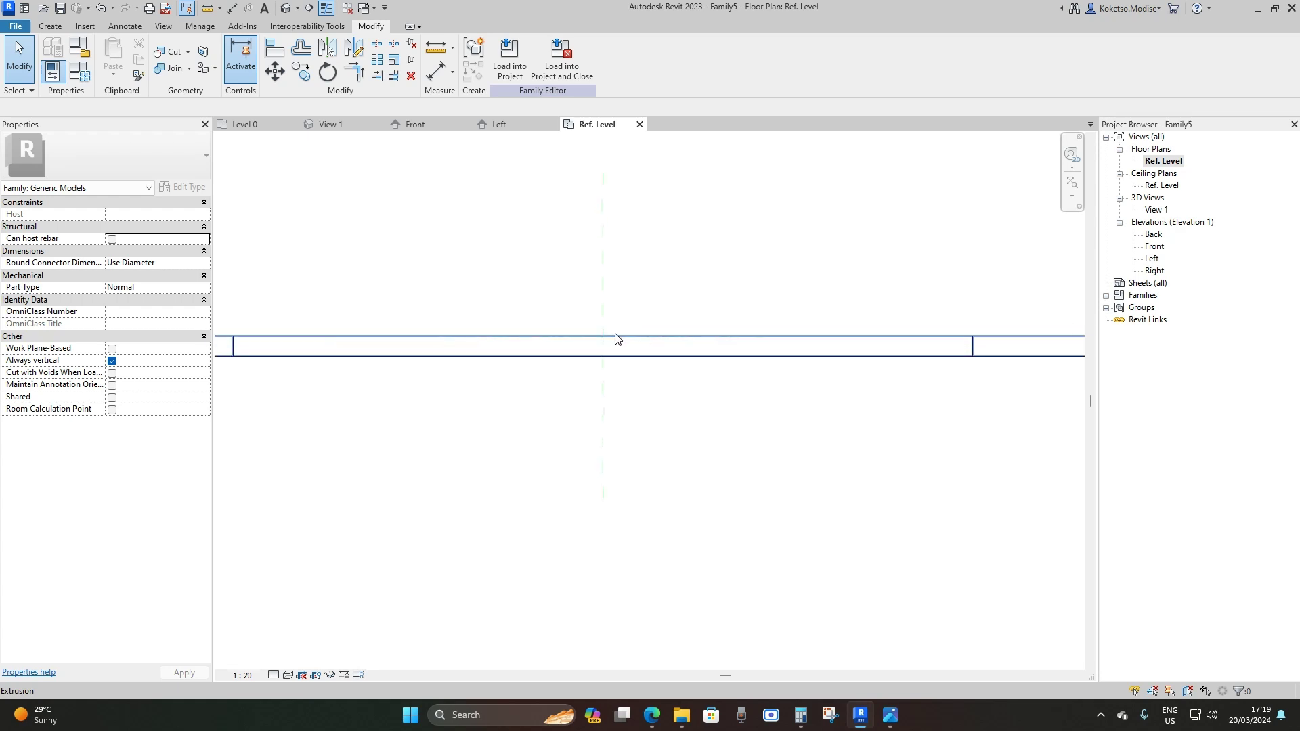
{"action": "left_click", "coordinate": [234, 10]}
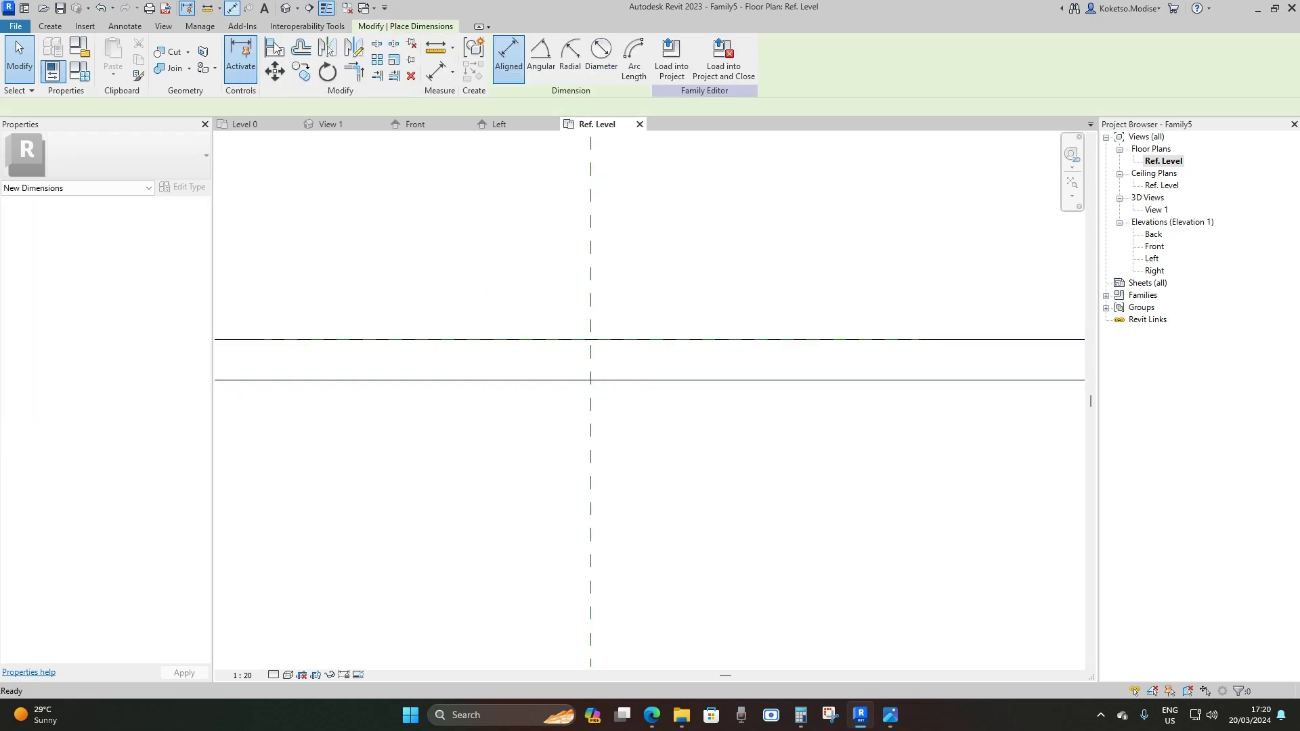
{"action": "scroll", "coordinate": [603, 325], "scroll_direction": "up", "scroll_amount": 2}
{"action": "key", "text": "Escape"}
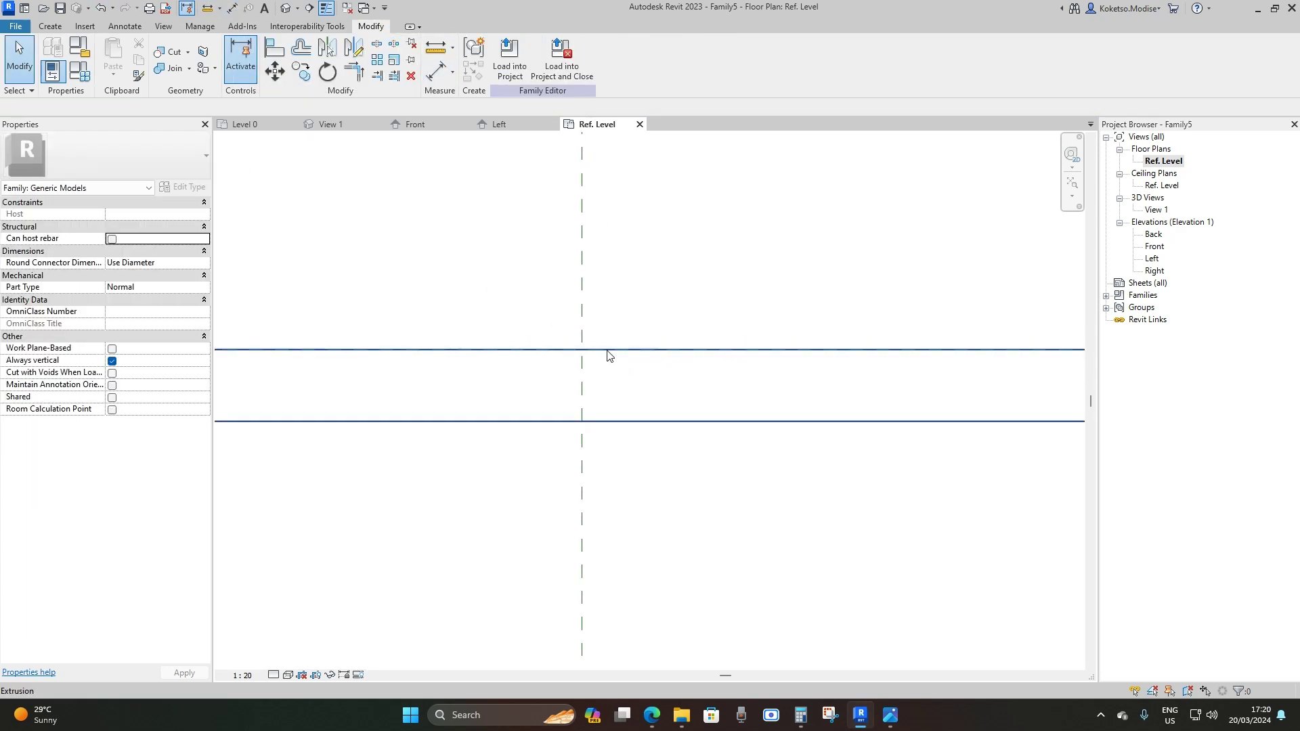
Stretch both long faces of the pylon extrusion away from the Center (Front/Back) reference plane, to about 506 mm and 360 mm
{"action": "left_click", "coordinate": [607, 351]}
{"action": "scroll", "coordinate": [610, 353], "scroll_direction": "down", "scroll_amount": 3}
{"action": "left_click_drag", "start_coordinate": [601, 346], "coordinate": [603, 283]}
{"action": "left_click_drag", "start_coordinate": [610, 394], "coordinate": [606, 409]}
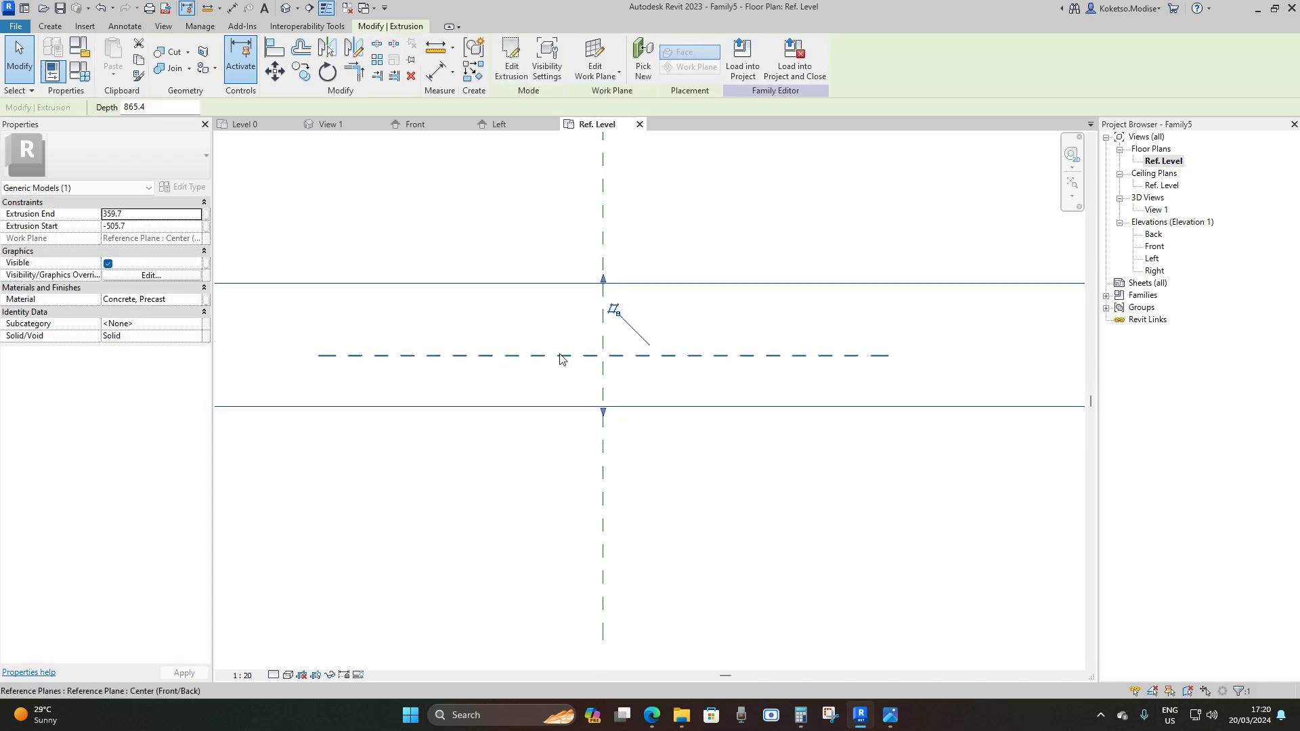
{"action": "key", "text": "Escape"}
{"action": "scroll", "coordinate": [627, 334], "scroll_direction": "up", "scroll_amount": 1}
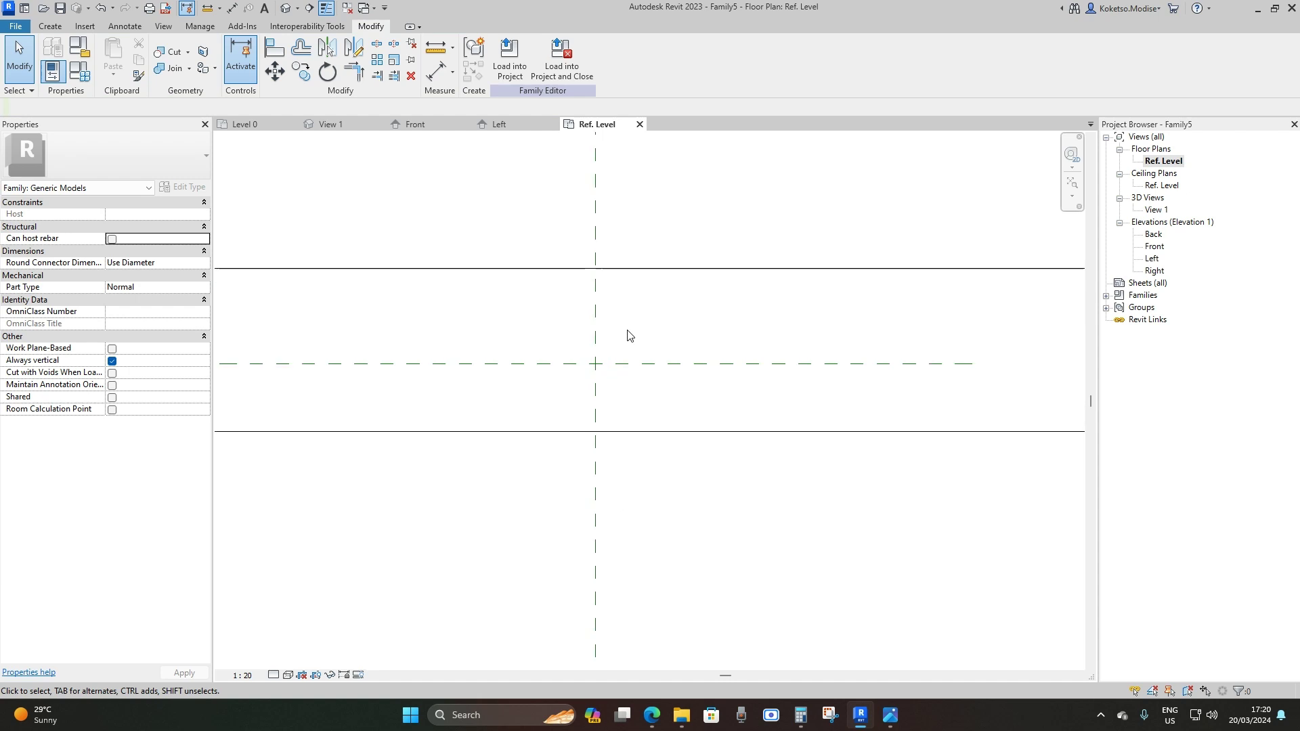
Add aligned dimensions from the Center (Front/Back) reference plane to each of the extrusion's two long faces
{"action": "left_click", "coordinate": [232, 8]}
{"action": "left_click", "coordinate": [645, 268]}
{"action": "left_click", "coordinate": [629, 365]}
{"action": "left_click", "coordinate": [677, 308]}
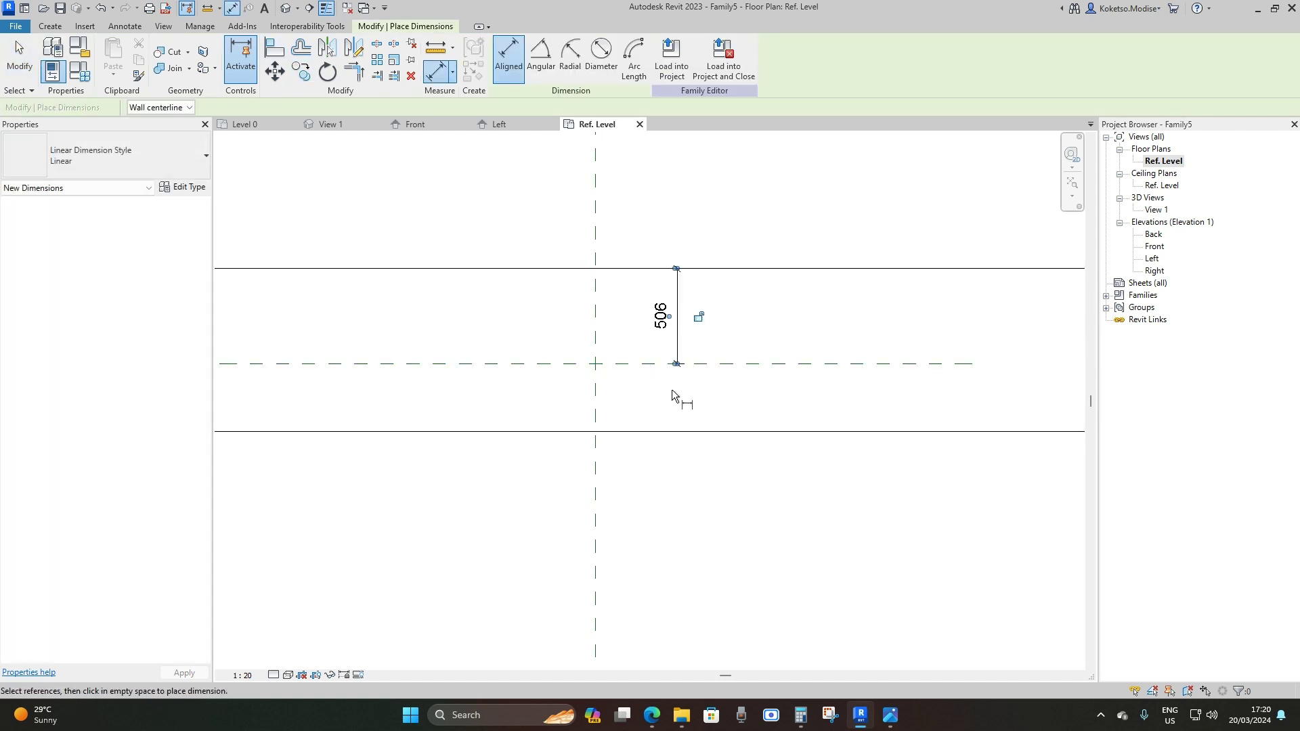
{"action": "left_click", "coordinate": [513, 364]}
{"action": "left_click", "coordinate": [509, 431]}
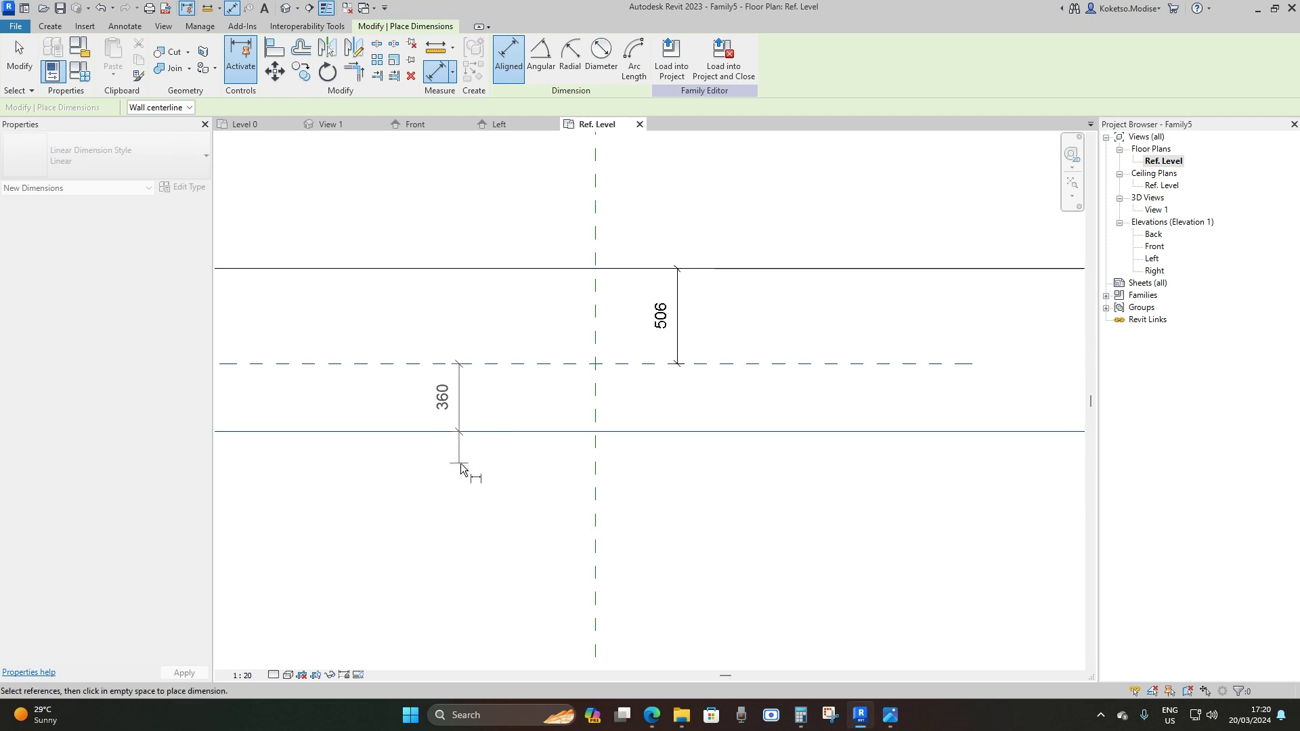
{"action": "middle_click_drag", "start_coordinate": [479, 464], "coordinate": [550, 451]}
{"action": "left_click", "coordinate": [551, 461]}
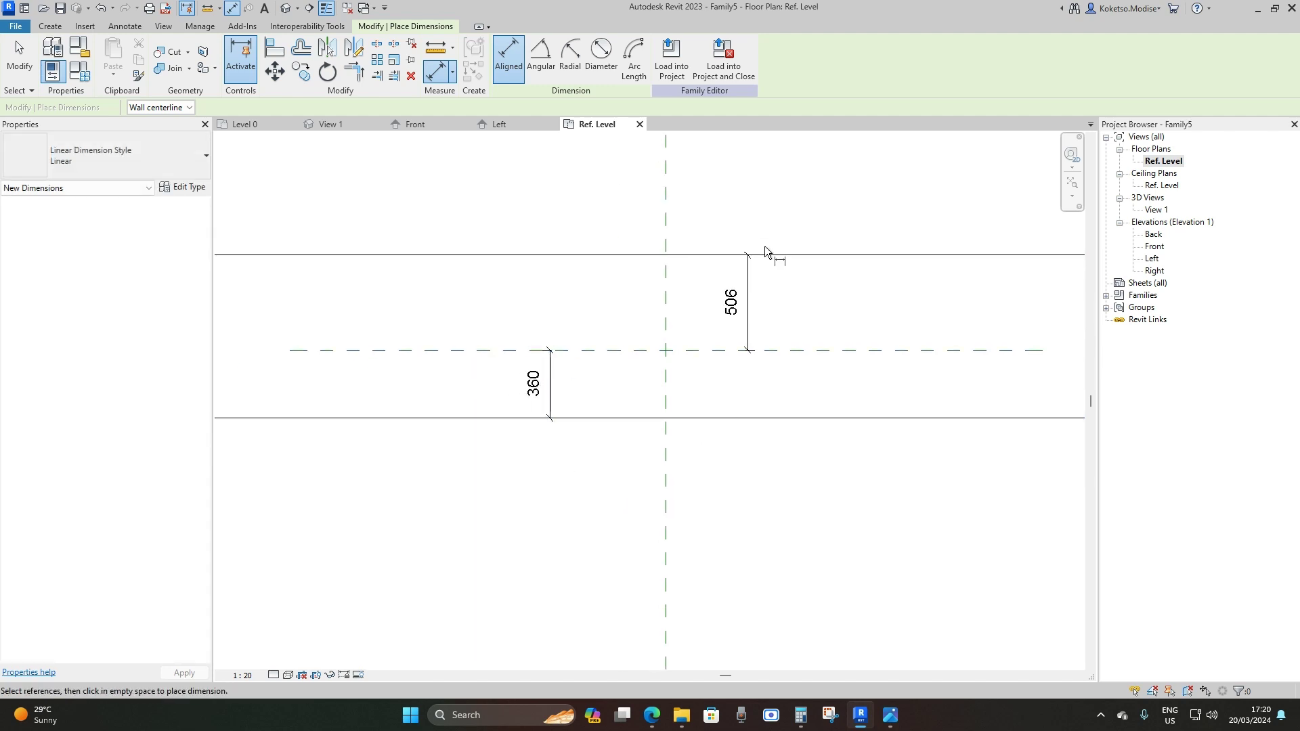
{"action": "key", "text": "Escape"}
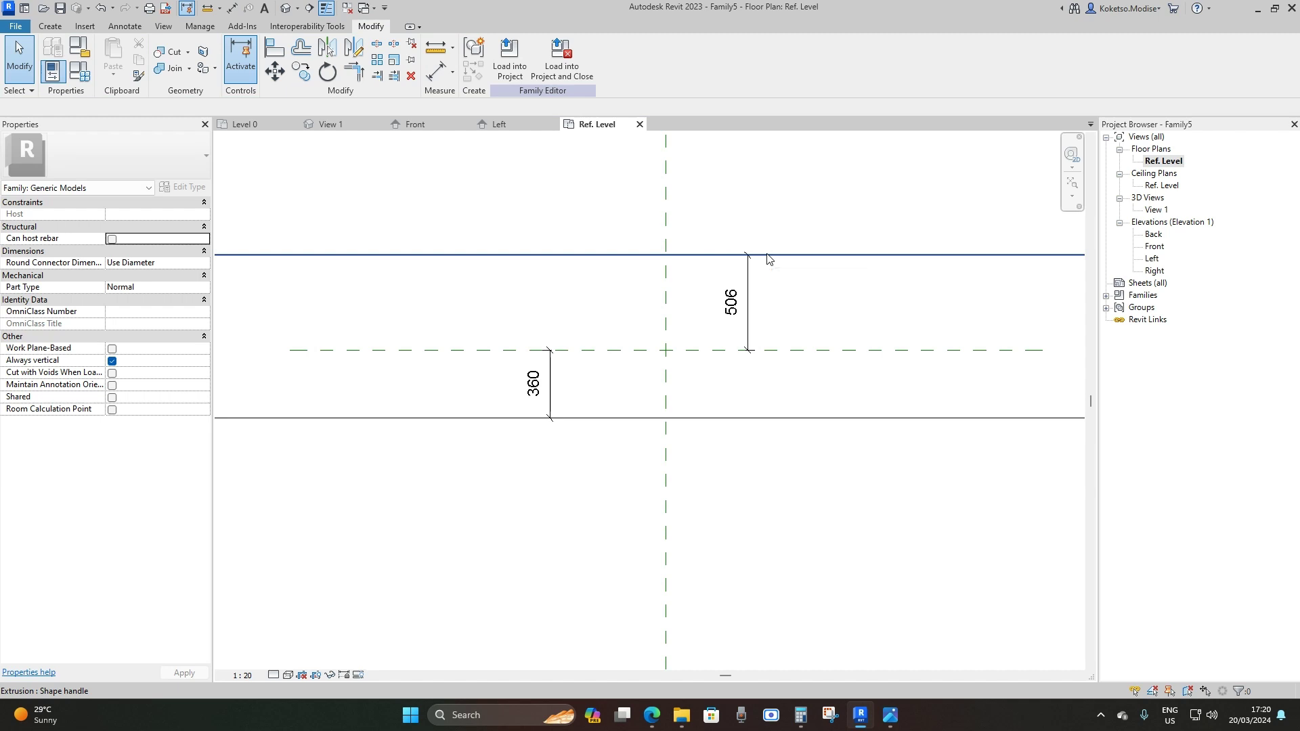
Set the distance from the centre reference plane to the extrusion's upper face in plan to 1500 mm
{"action": "left_click", "coordinate": [767, 258]}
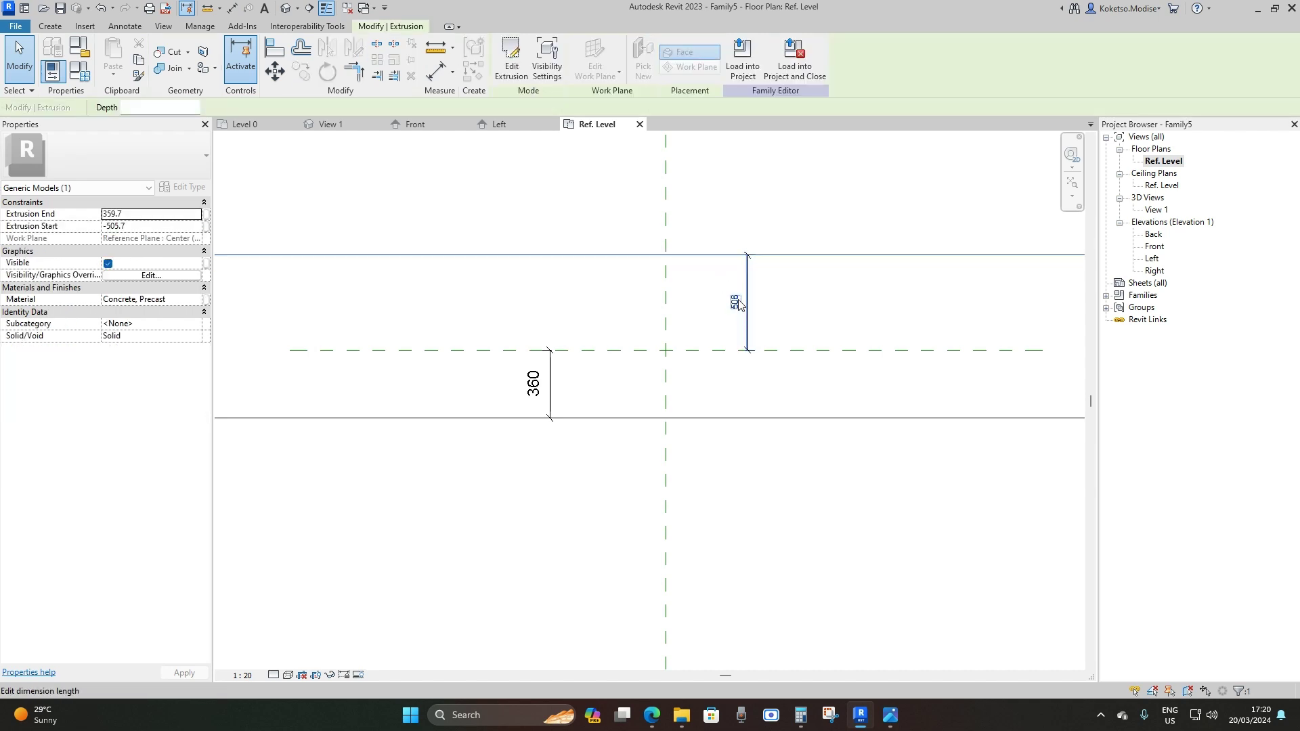
{"action": "left_click", "coordinate": [773, 297]}
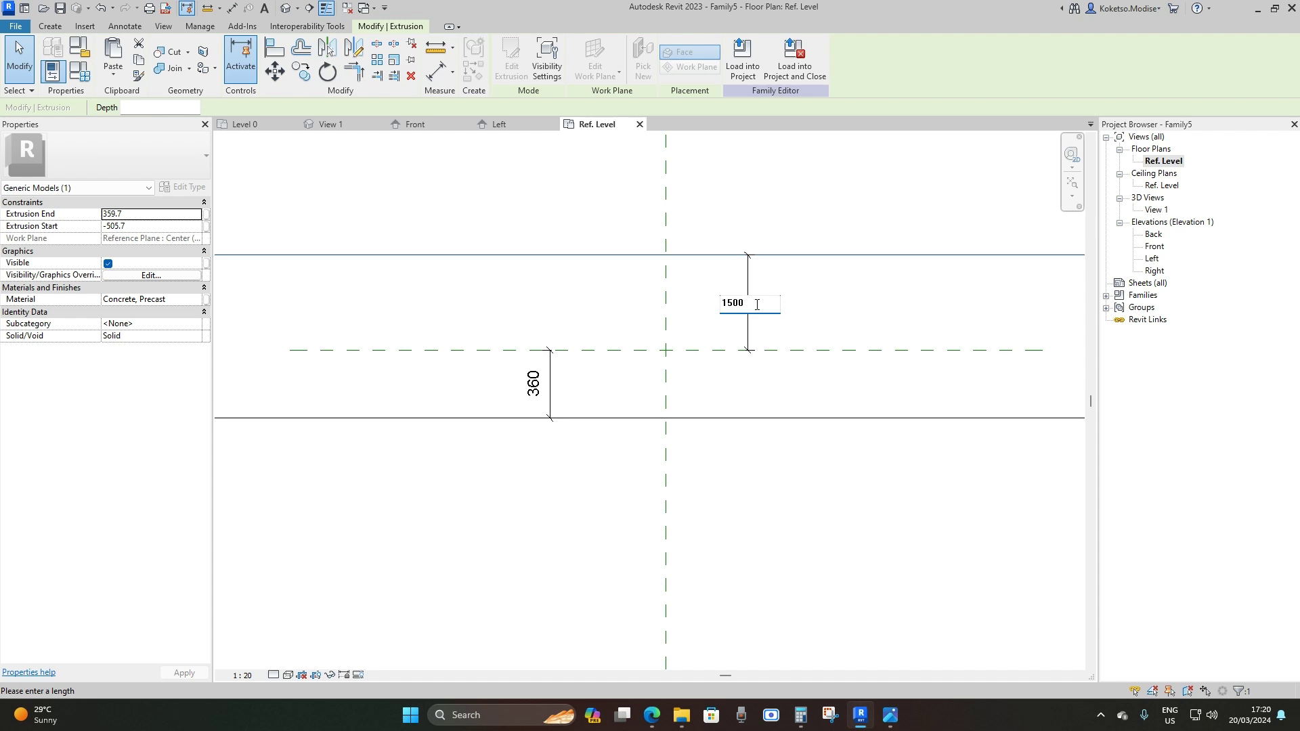
{"action": "key", "text": "Return"}
{"action": "scroll", "coordinate": [688, 365], "scroll_direction": "down", "scroll_amount": 5}
{"action": "scroll", "coordinate": [684, 366], "scroll_direction": "up", "scroll_amount": 3}
{"action": "left_click", "coordinate": [703, 401]}
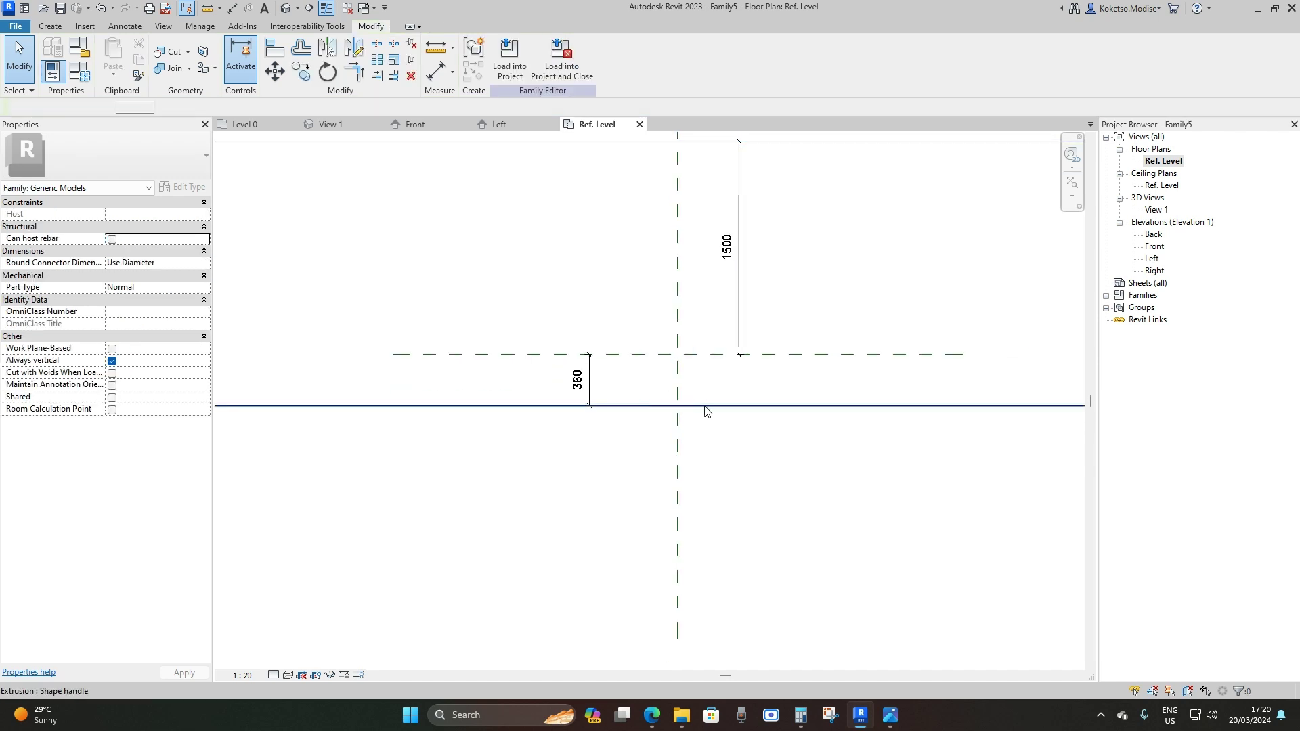
Set the distance from the centre reference plane to the extrusion's lower face in plan to 1500 mm
{"action": "left_click", "coordinate": [704, 407]}
{"action": "left_click", "coordinate": [582, 380]}
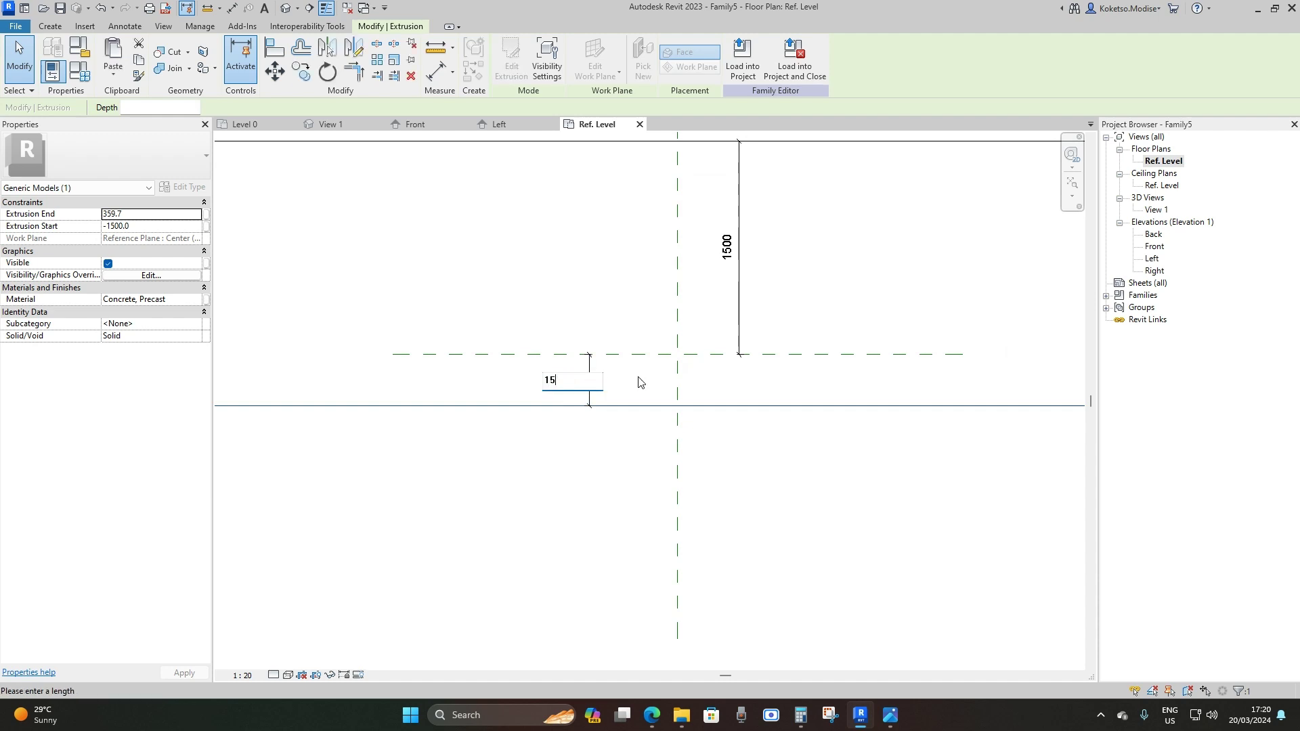
{"action": "type", "text": "1500"}
{"action": "key", "text": "Return"}
{"action": "scroll", "coordinate": [638, 378], "scroll_direction": "down", "scroll_amount": 3}
{"action": "key", "text": "Escape"}
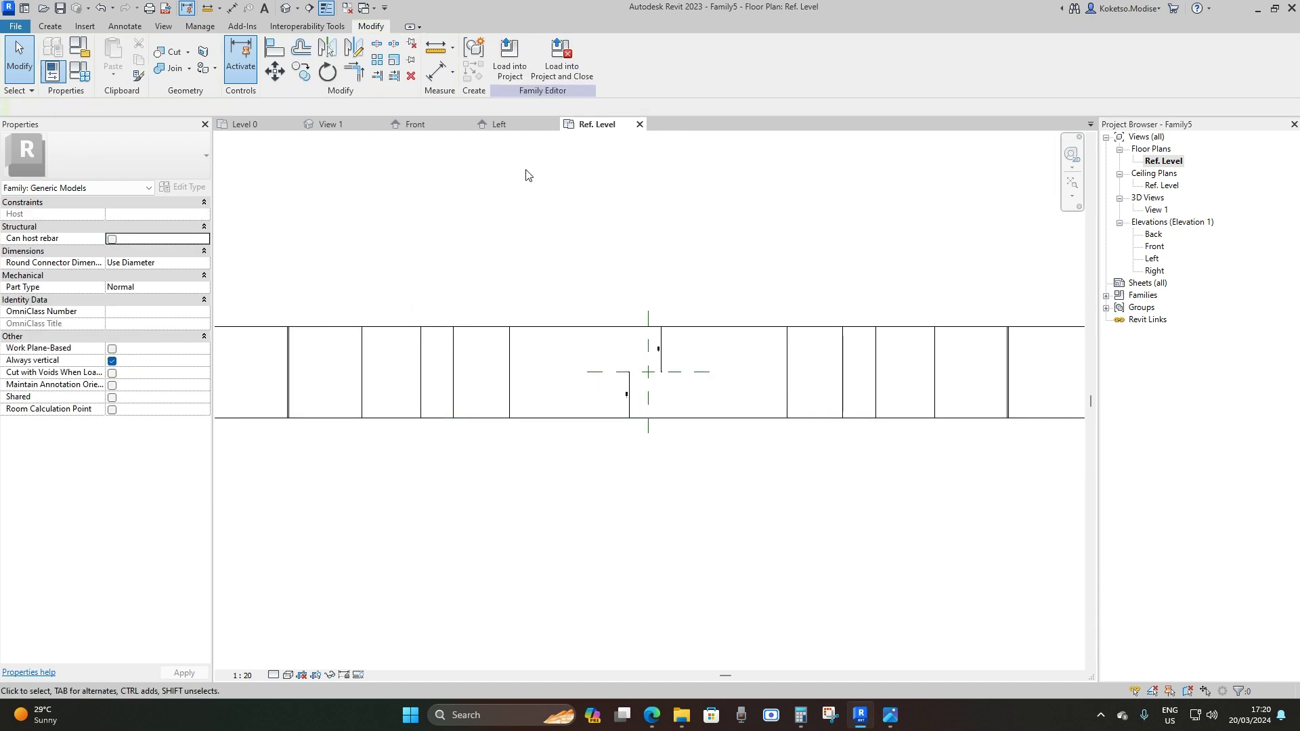
Open the family's default 3D view and orbit to show the pylon from the front left
{"action": "left_click", "coordinate": [284, 10]}
{"action": "middle_click_drag", "start_coordinate": [660, 389], "coordinate": [819, 405], "text": "shift"}
{"action": "scroll", "coordinate": [657, 572], "scroll_direction": "up", "scroll_amount": 1}
{"action": "middle_click_drag", "start_coordinate": [667, 558], "coordinate": [676, 507]}
{"action": "scroll", "coordinate": [708, 499], "scroll_direction": "up", "scroll_amount": 2}
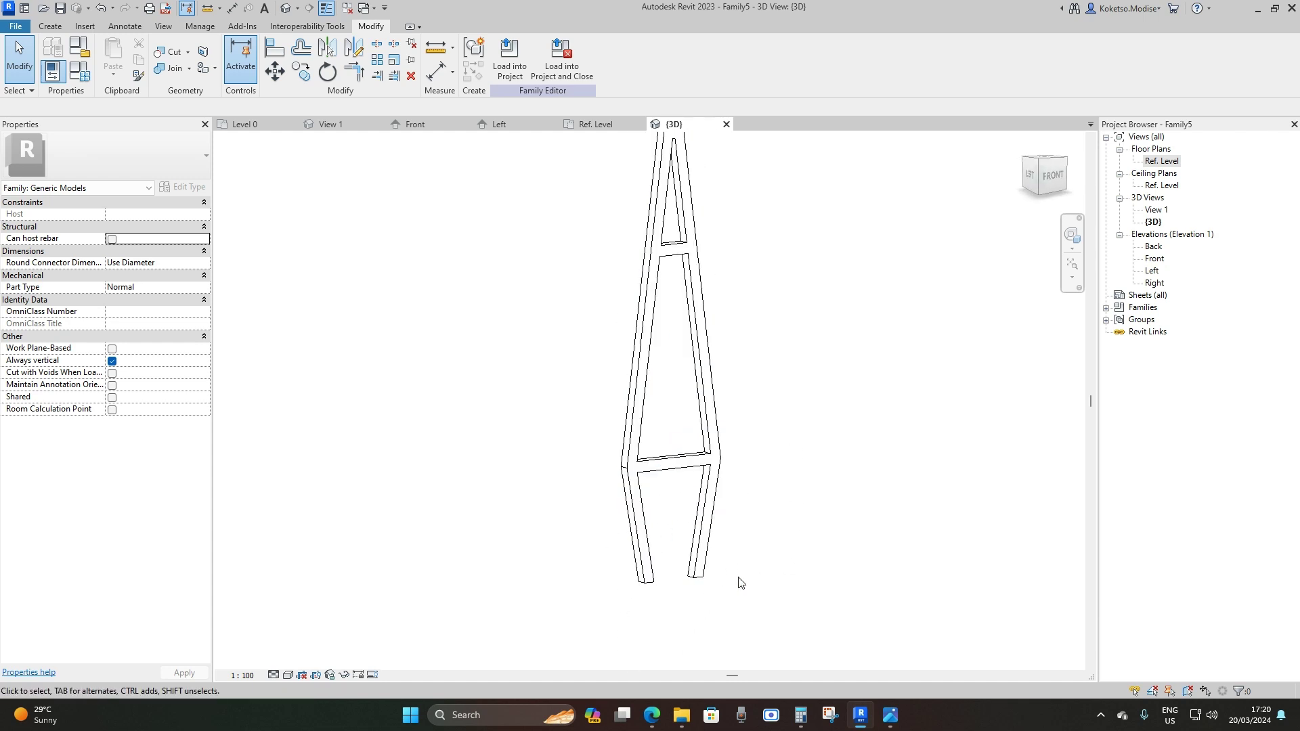
Set the 3D view's detail level to Fine and its visual style to Realistic, and look over the pylon
{"action": "left_click", "coordinate": [273, 675]}
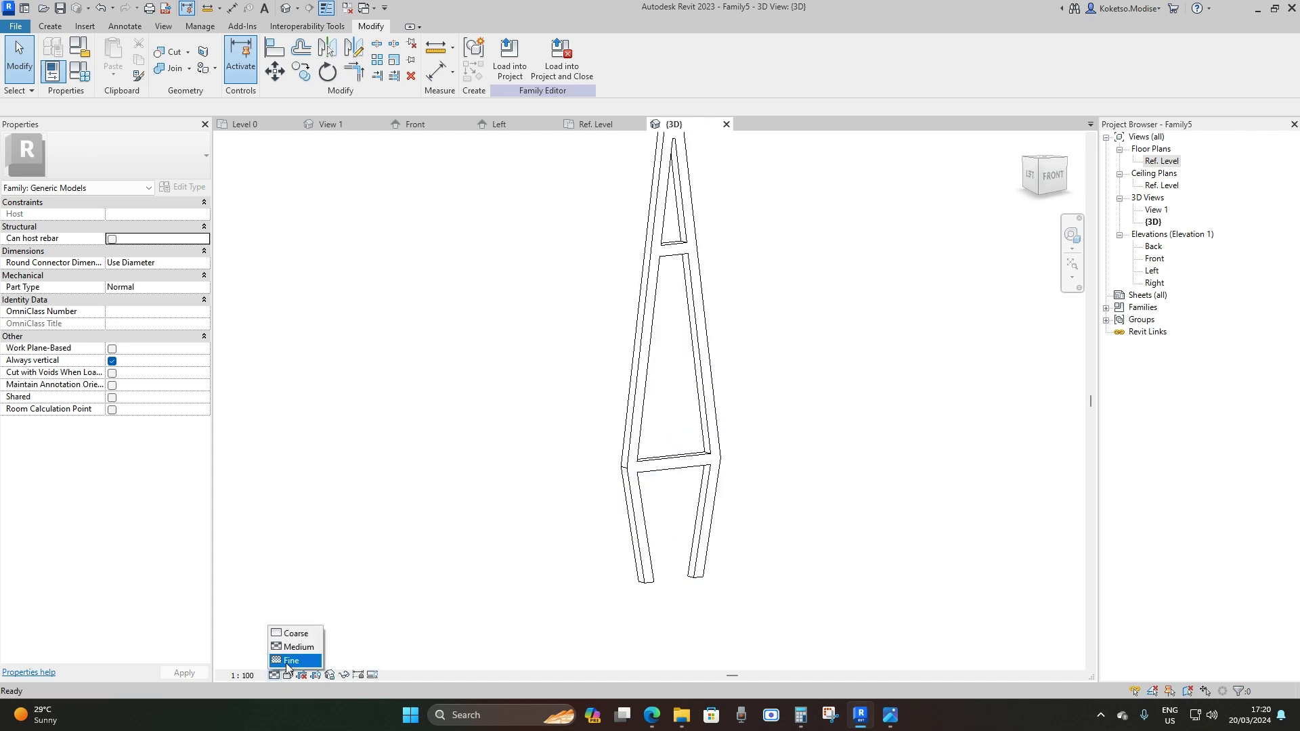
{"action": "left_click", "coordinate": [287, 661]}
{"action": "left_click", "coordinate": [289, 675]}
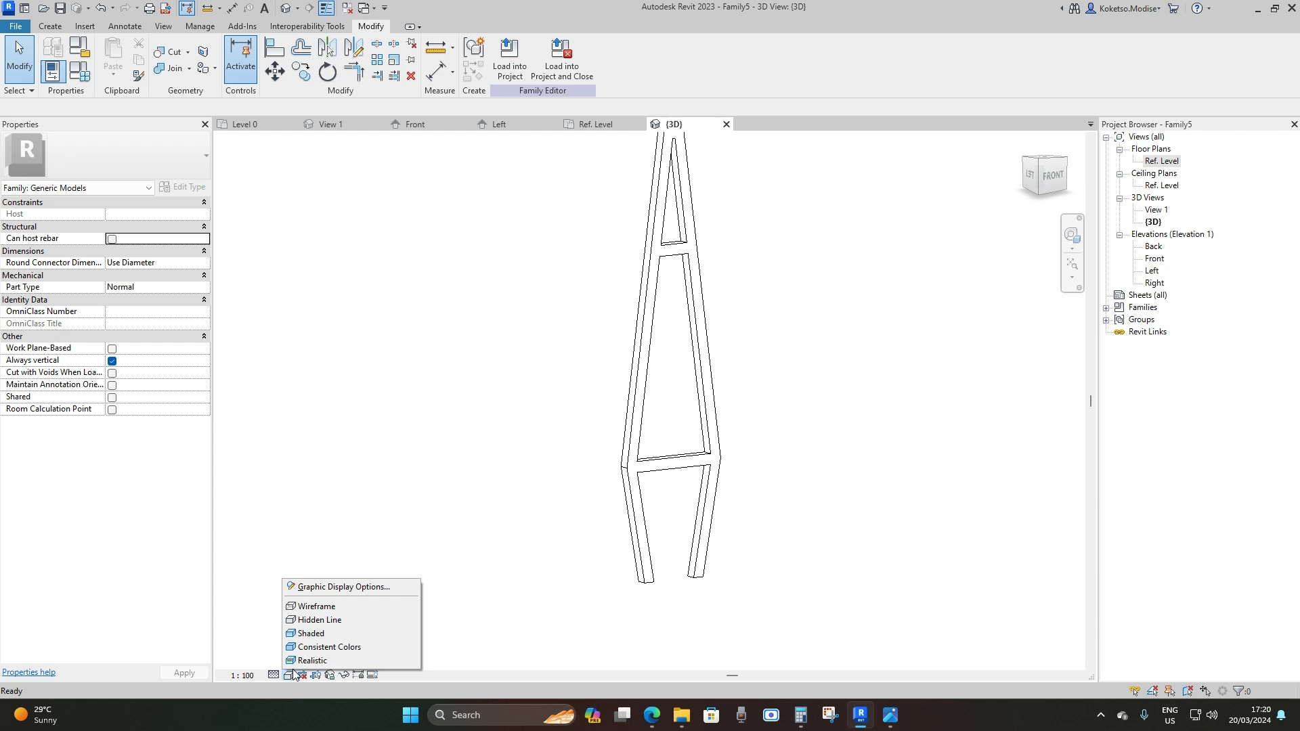
{"action": "left_click", "coordinate": [302, 661]}
{"action": "middle_click_drag", "start_coordinate": [826, 453], "coordinate": [718, 509], "text": "shift"}
{"action": "scroll", "coordinate": [745, 514], "scroll_direction": "up", "scroll_amount": 4}
{"action": "scroll", "coordinate": [764, 506], "scroll_direction": "down", "scroll_amount": 3}
{"action": "scroll", "coordinate": [763, 503], "scroll_direction": "up", "scroll_amount": 3}
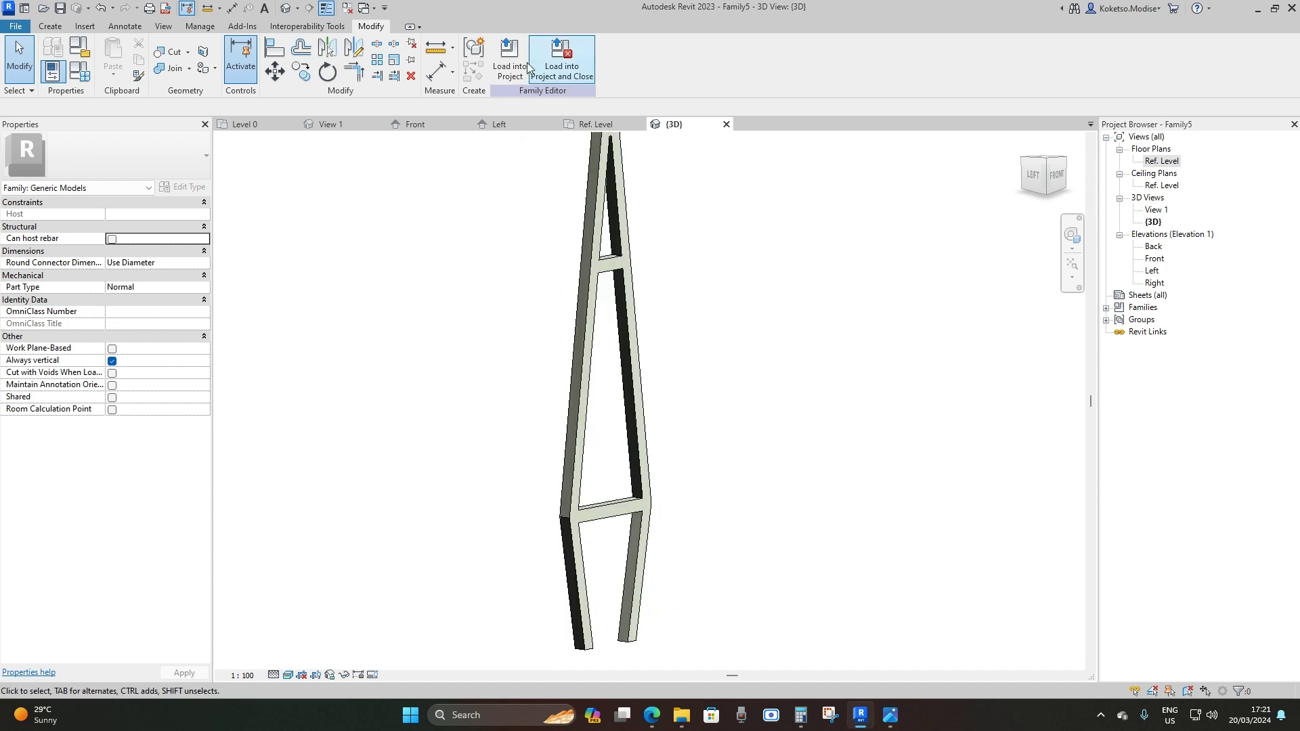
Load the pylon family into the project, close it, and place one instance between the elevation markers on Level 0
{"action": "left_click", "coordinate": [579, 77]}
{"action": "left_click", "coordinate": [675, 357]}
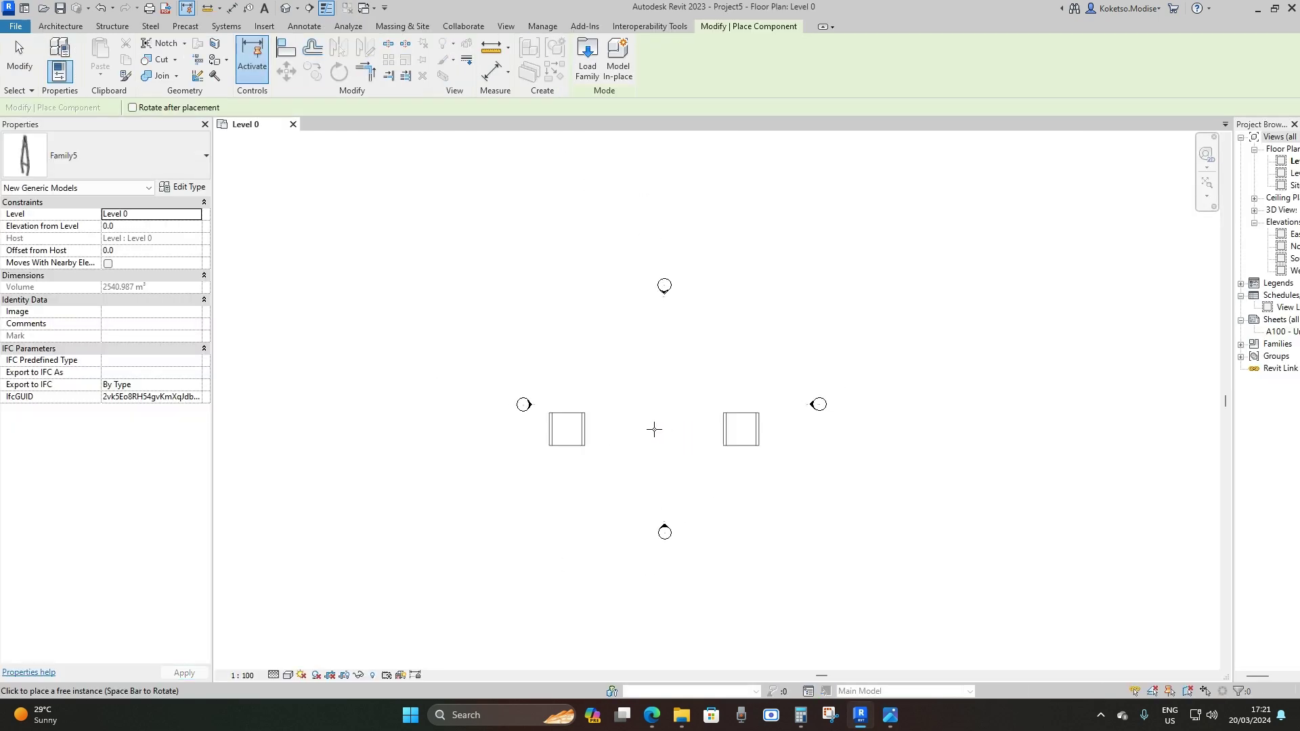
{"action": "left_click", "coordinate": [658, 407]}
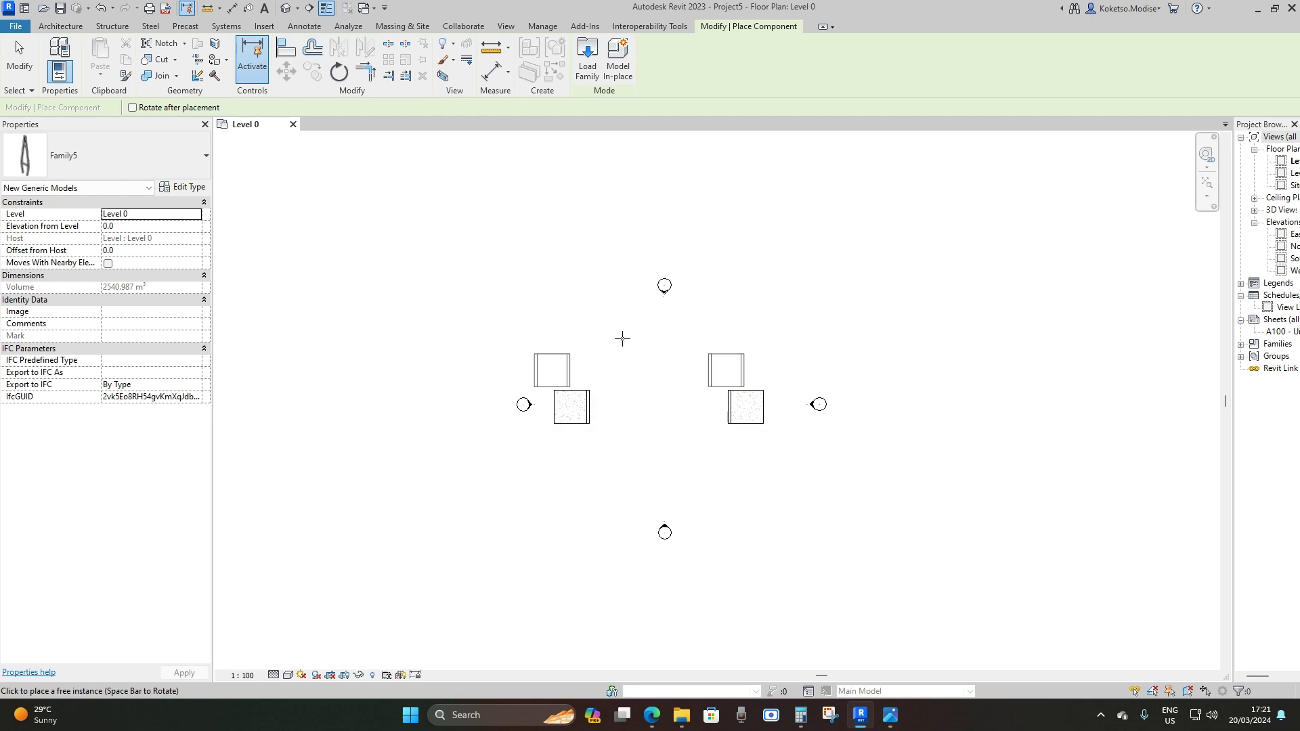
{"action": "key", "text": "Escape"}
{"action": "key", "text": "Escape"}
Open the project's default 3D view, bring the whole placed pylon into view and widen the Project Browser
{"action": "left_click", "coordinate": [285, 8]}
{"action": "middle_click_drag", "start_coordinate": [683, 554], "coordinate": [779, 573], "text": "shift"}
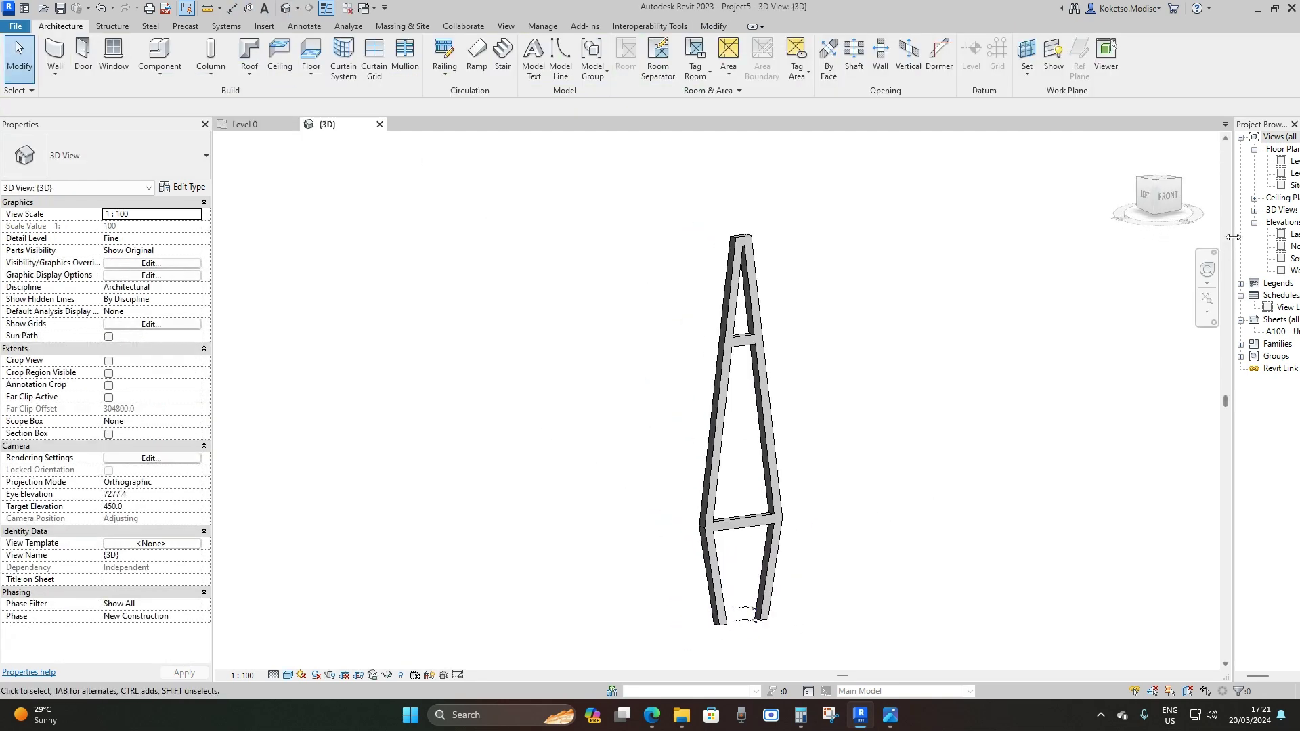
{"action": "left_click_drag", "start_coordinate": [1232, 236], "coordinate": [1117, 237]}
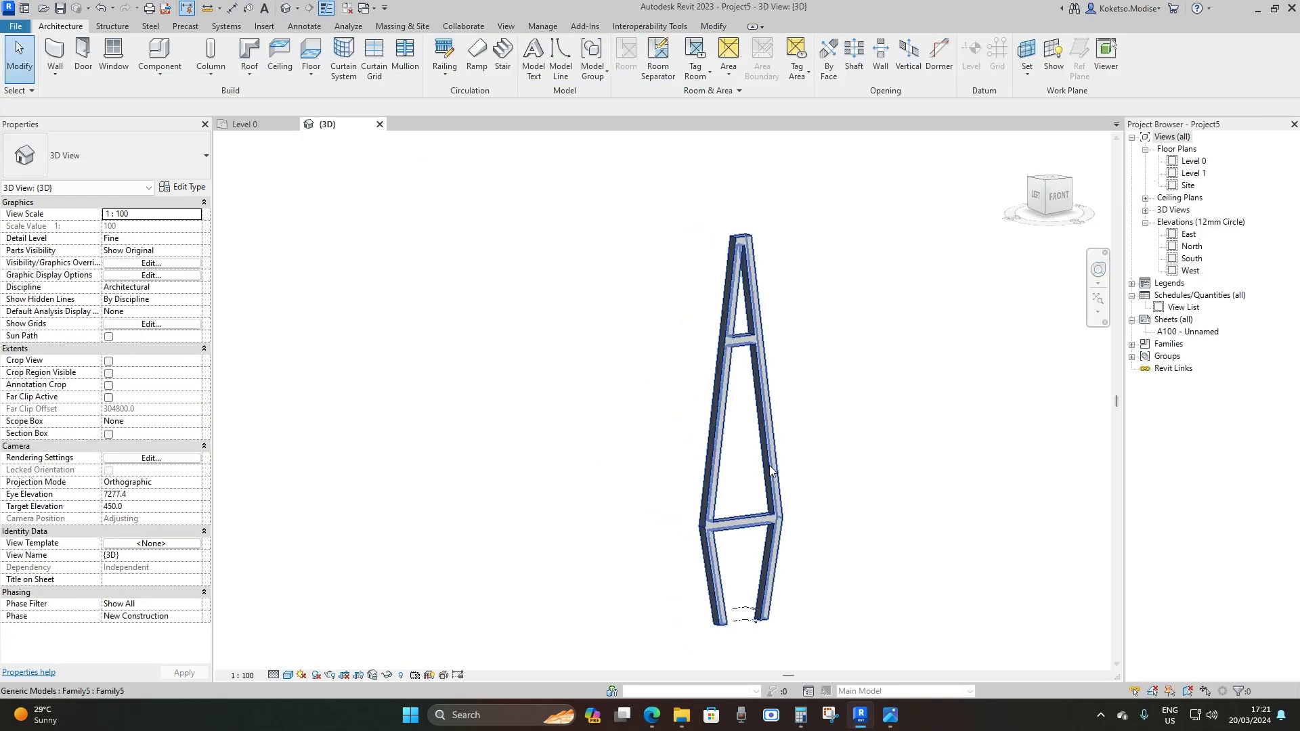
{"action": "middle_click_drag", "start_coordinate": [734, 609], "coordinate": [731, 602], "text": "shift"}
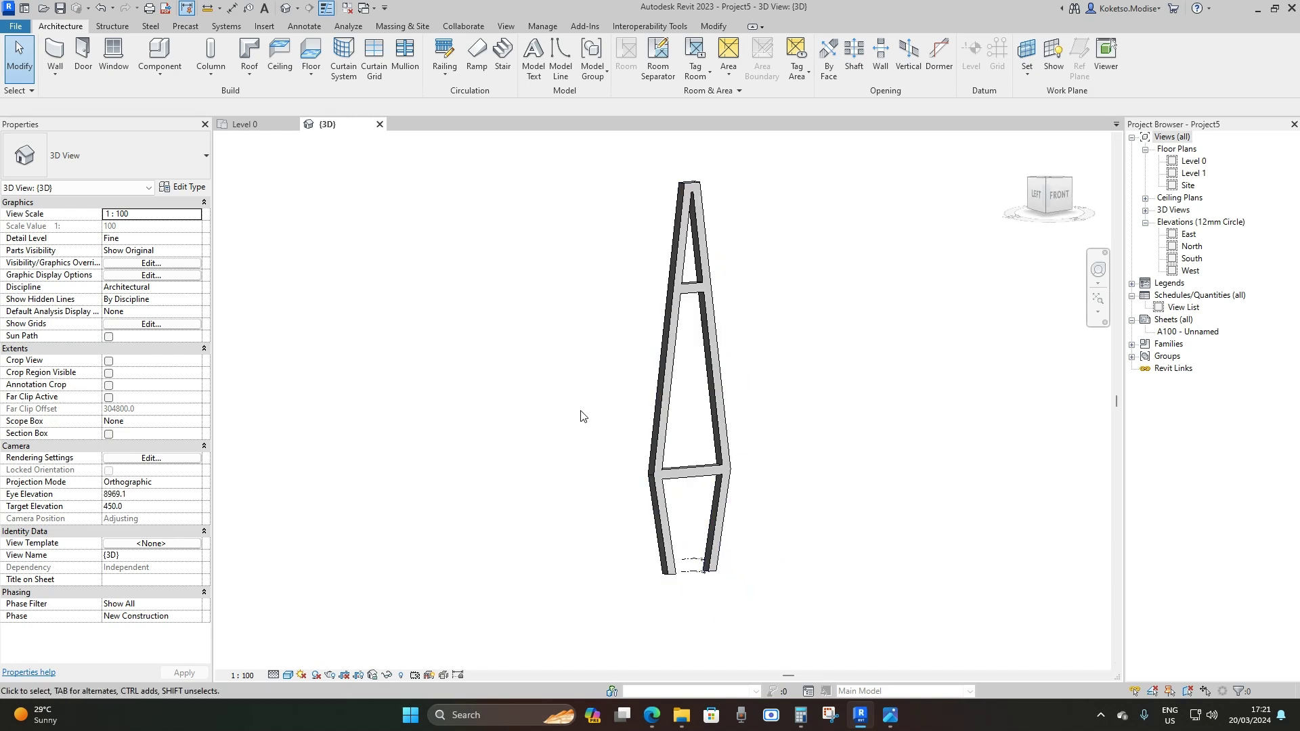
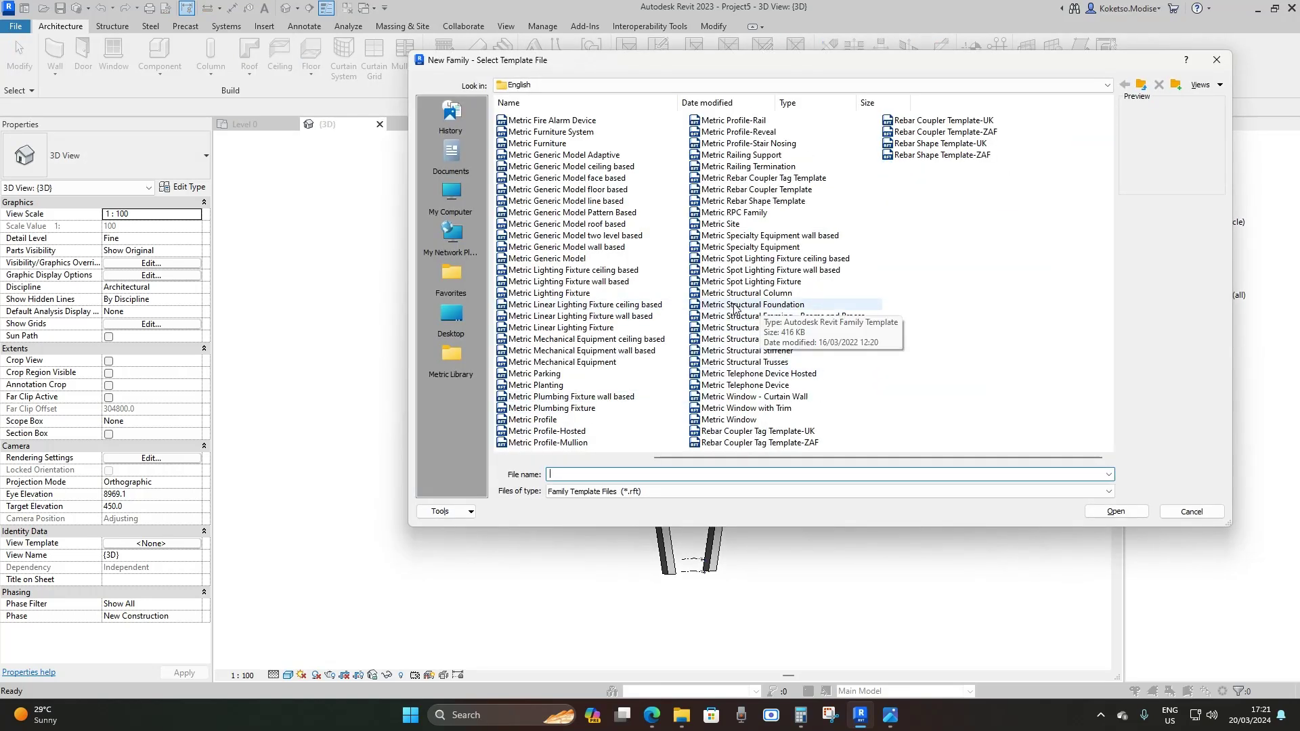
Create a family from the Metric Structural Foundation template and sketch an extrusion rectangle about 2760 by 1800 mm around the reference plane intersection
{"action": "left_click", "coordinate": [801, 306]}
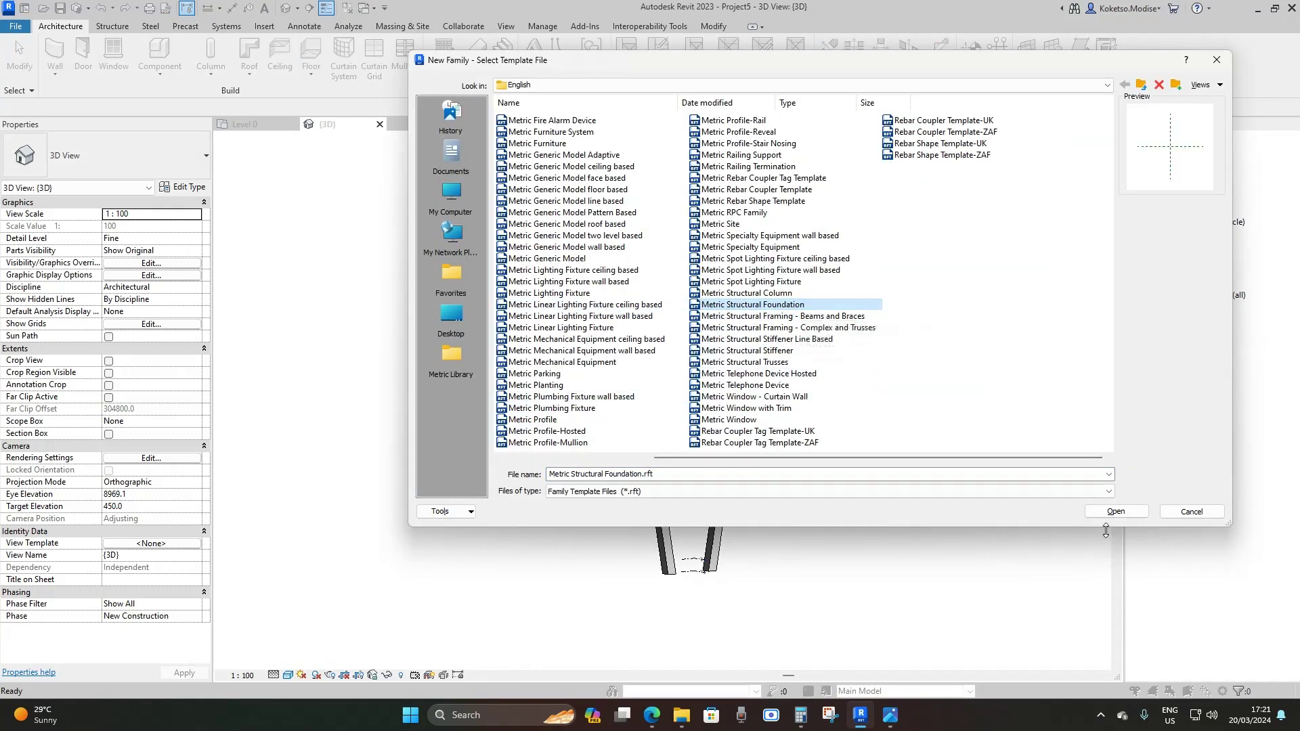
{"action": "left_click", "coordinate": [1108, 514]}
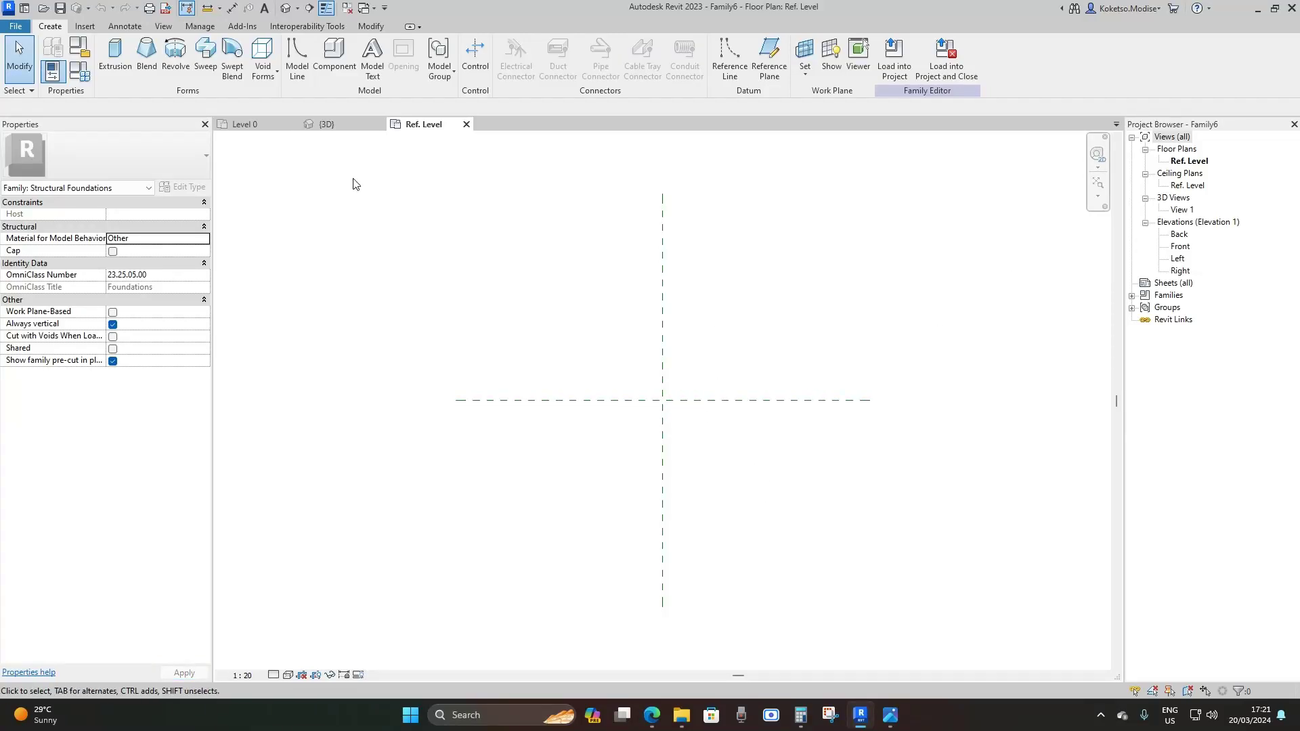
{"action": "left_click", "coordinate": [115, 55]}
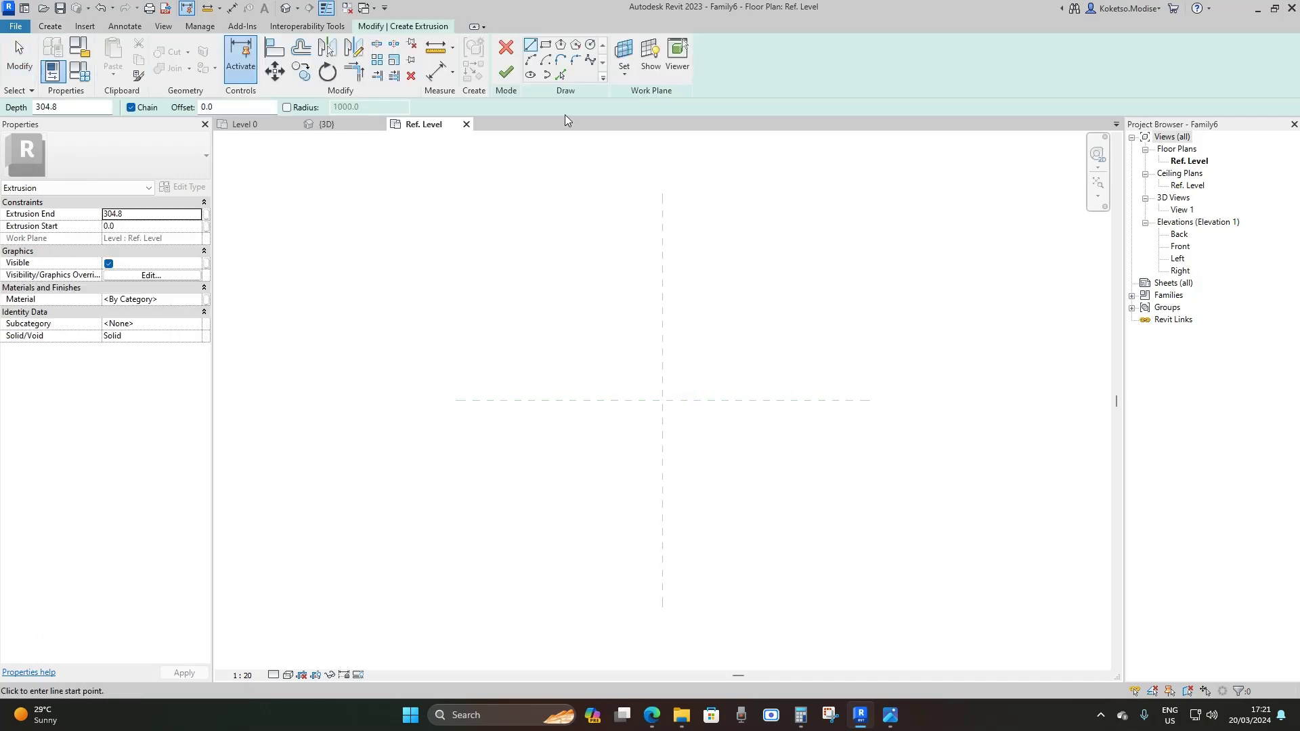
{"action": "left_click", "coordinate": [545, 44]}
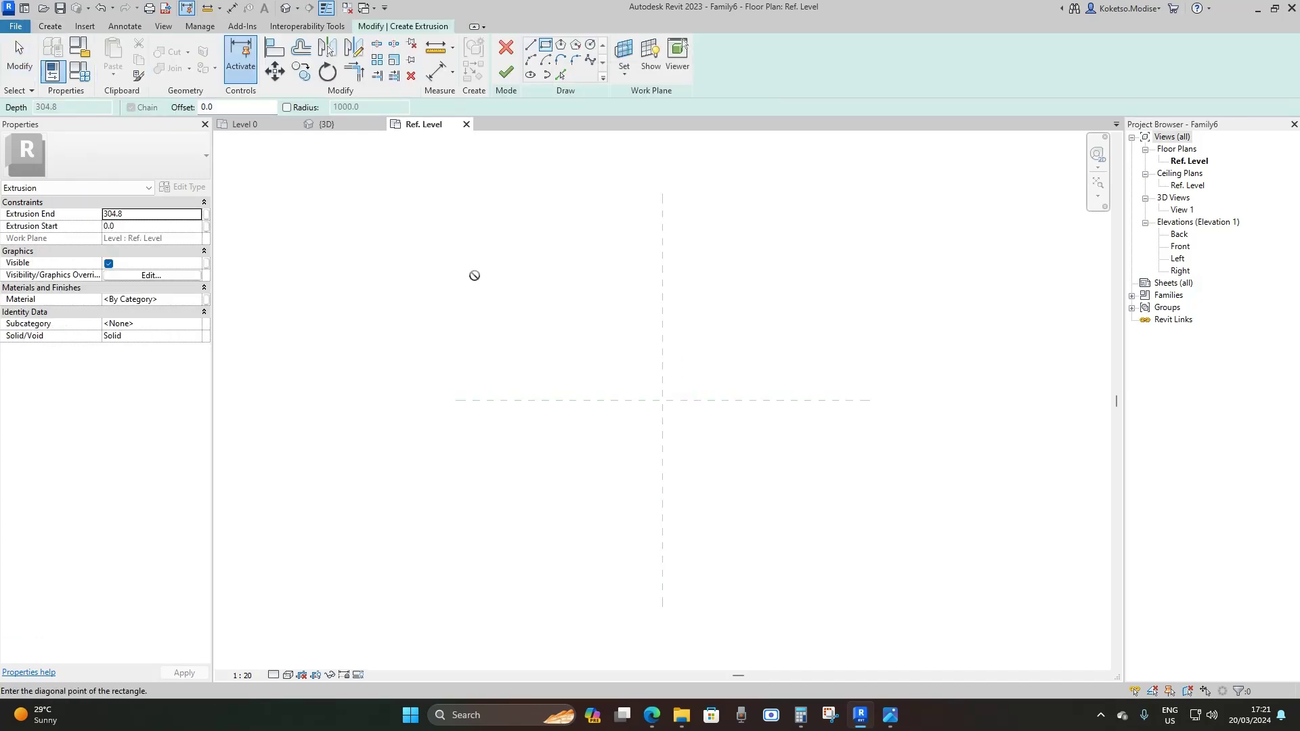
{"action": "left_click", "coordinate": [475, 276]}
{"action": "left_click", "coordinate": [850, 521]}
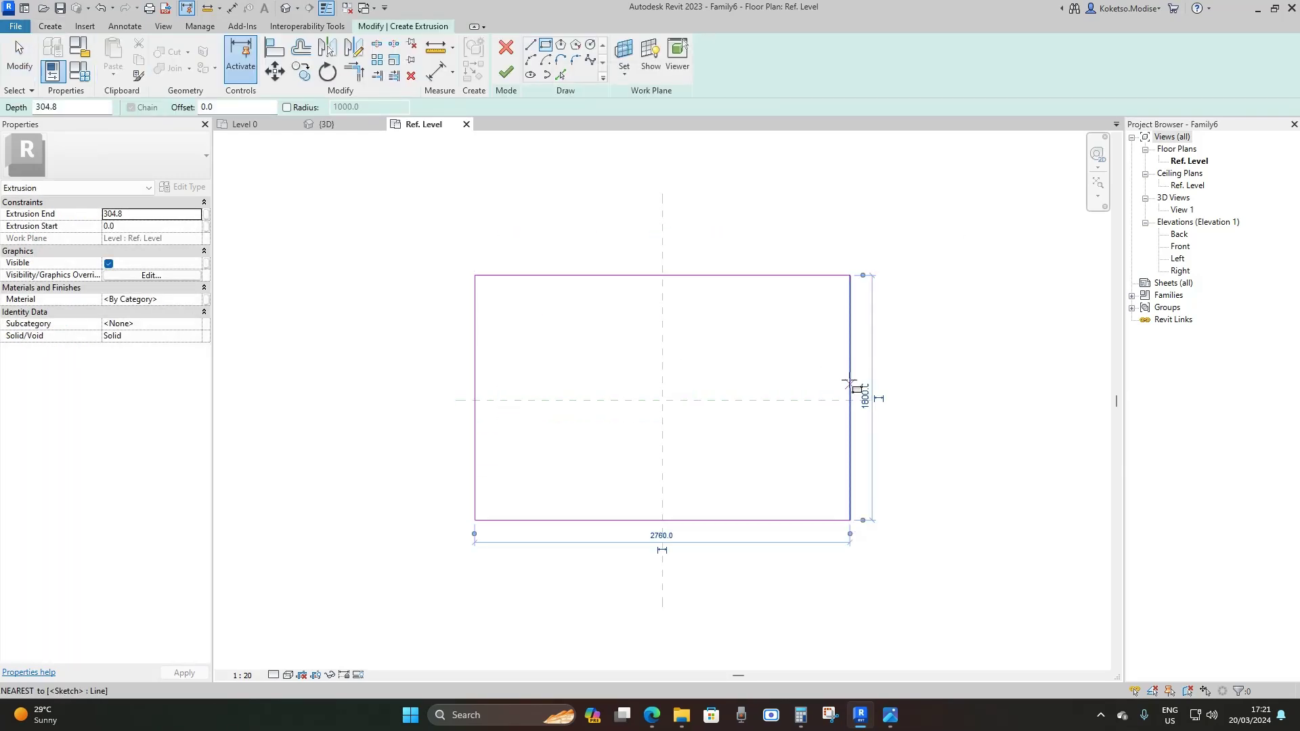
{"action": "key", "text": "Escape"}
Set the rectangle's right edge 12500 mm from the Center (Left/Right) reference plane
{"action": "left_click", "coordinate": [852, 371]}
{"action": "mouse_move", "coordinate": [480, 540]}
{"action": "left_mouse_down"}
{"action": "mouse_move", "coordinate": [632, 534]}
{"action": "mouse_move", "coordinate": [666, 471]}
{"action": "left_mouse_up"}
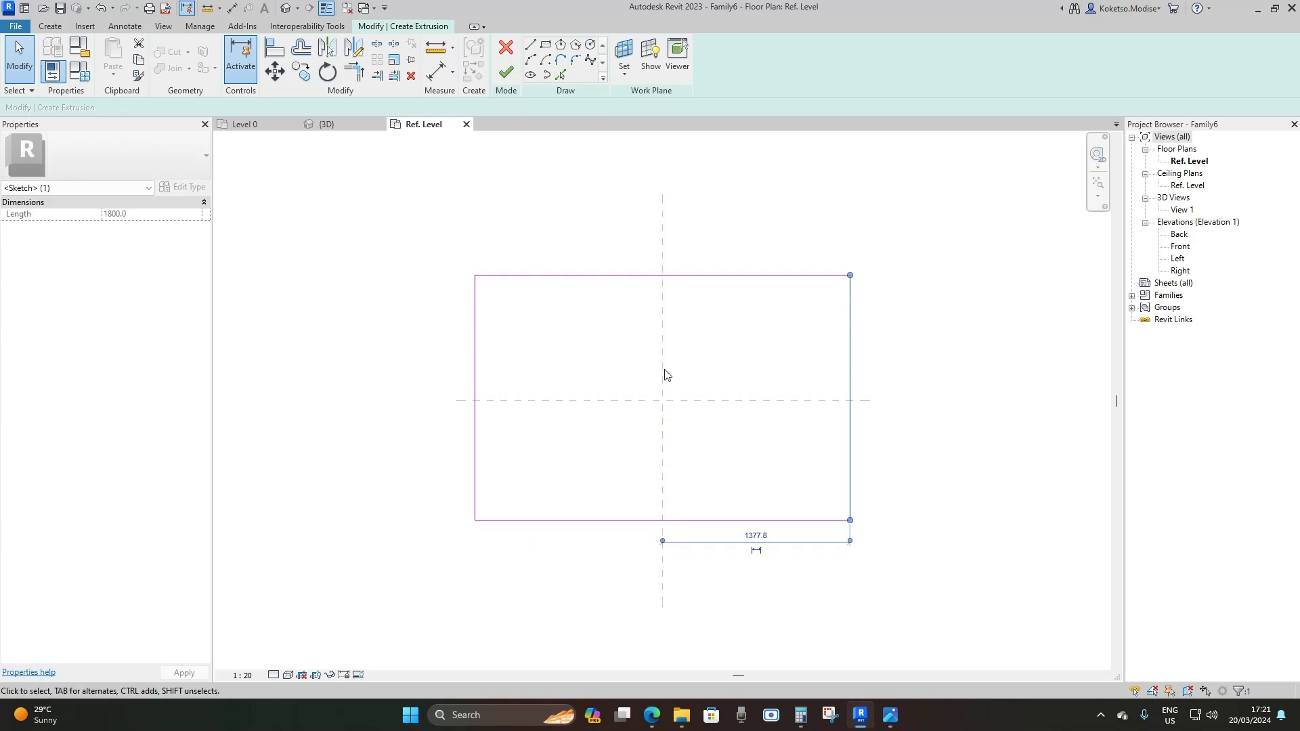
{"action": "left_click", "coordinate": [755, 537]}
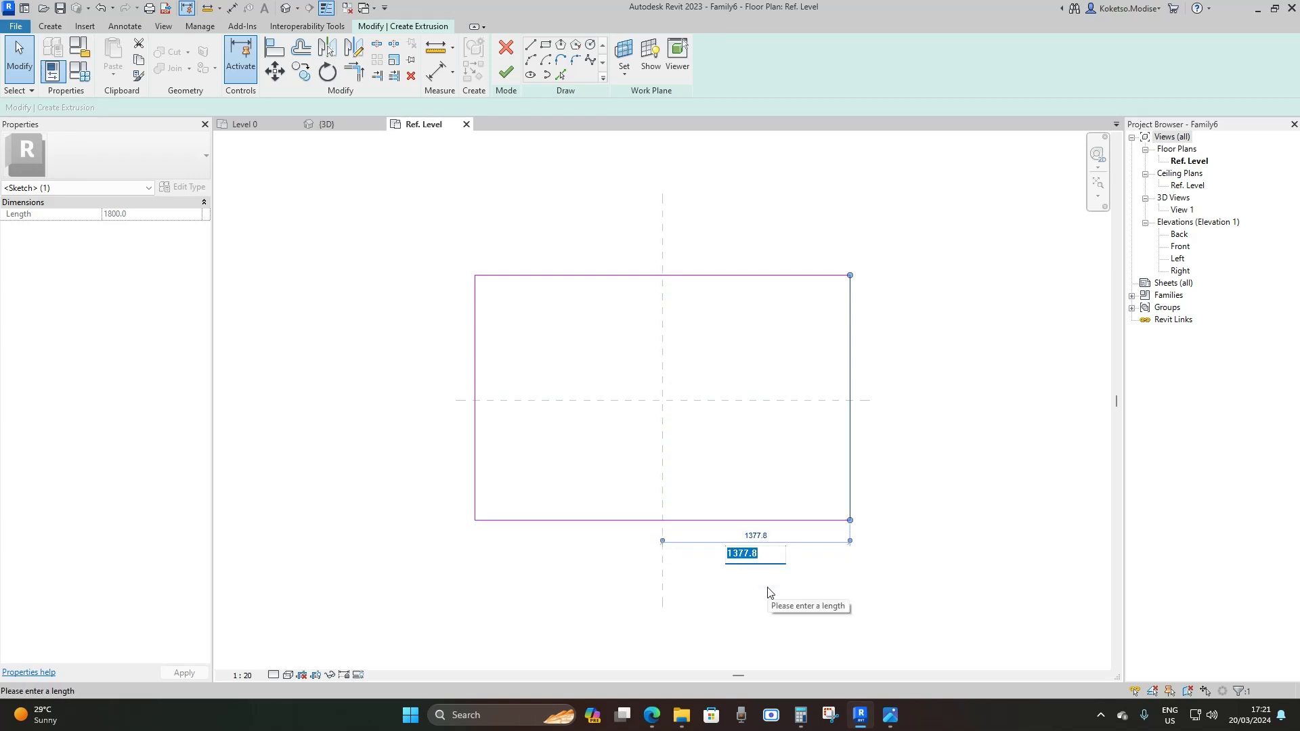
{"action": "type", "text": "1250"}
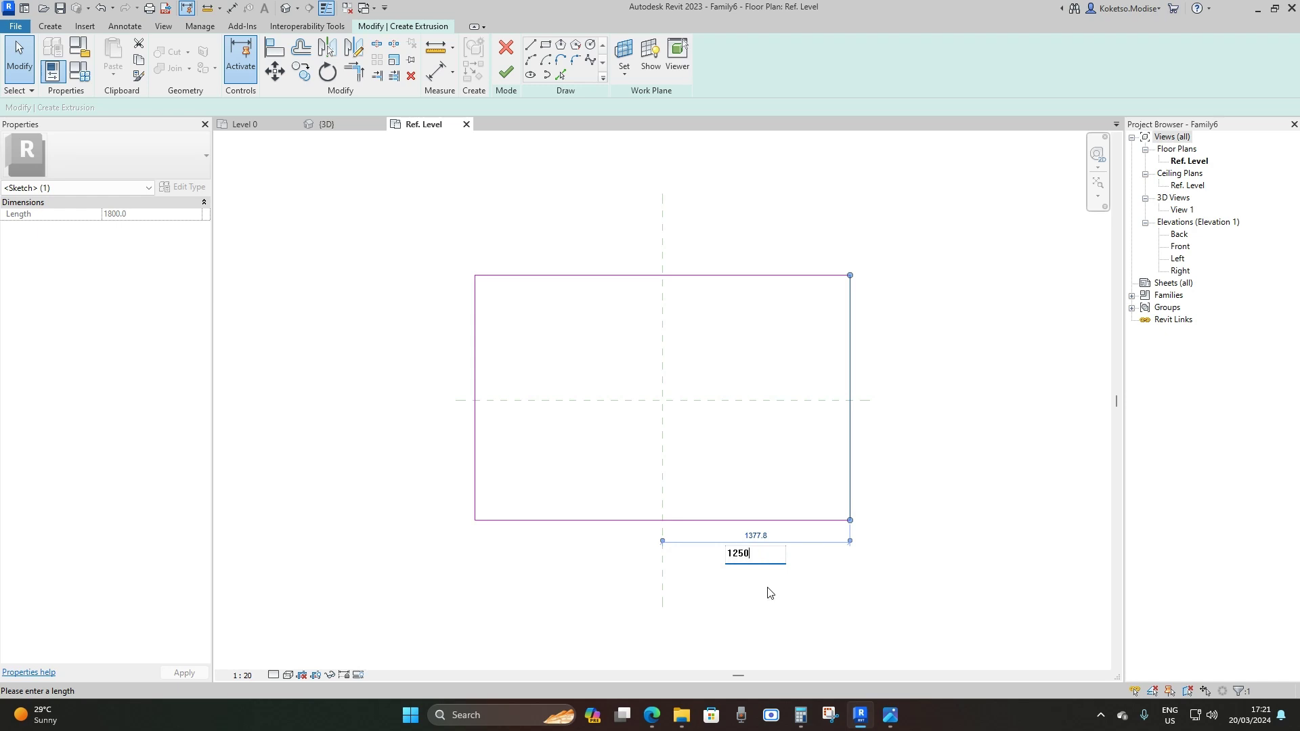
{"action": "type", "text": "00"}
{"action": "key", "text": "Return"}
{"action": "scroll", "coordinate": [667, 471], "scroll_direction": "down", "scroll_amount": 5}
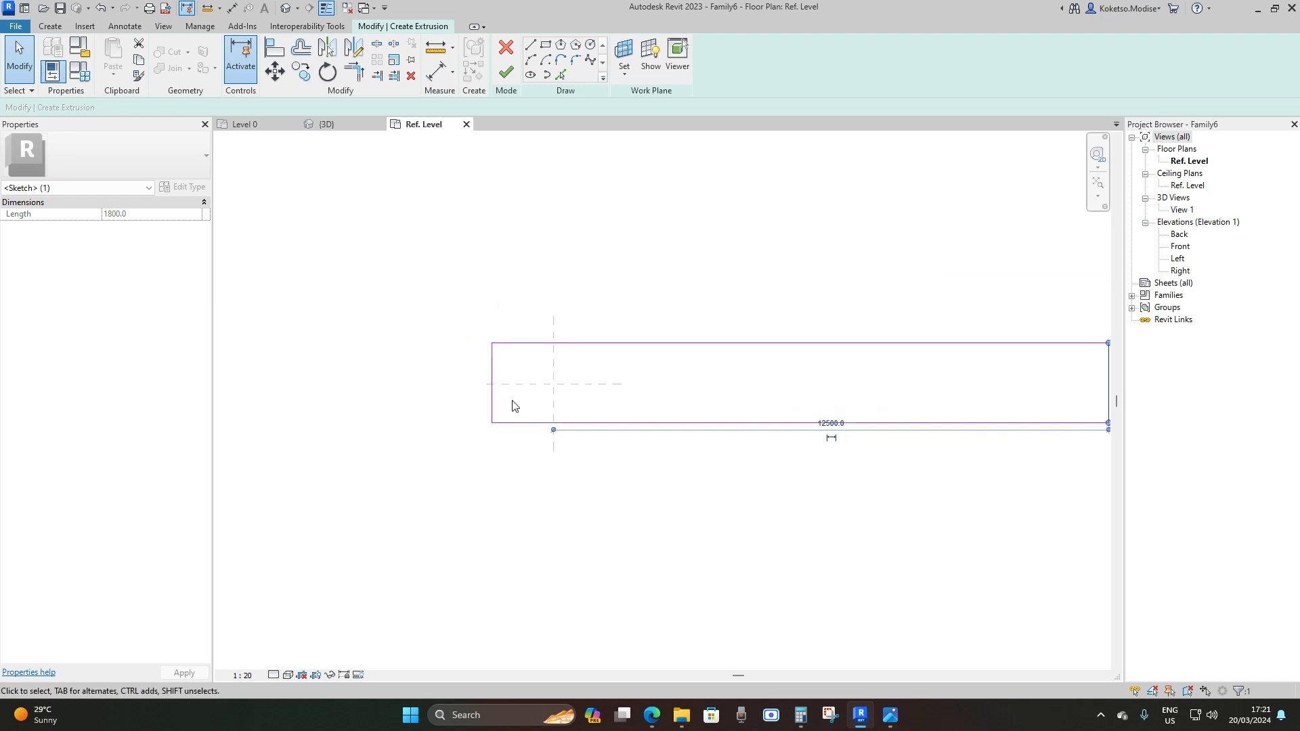
Set the rectangle's left edge 12500 mm from the Center (Left/Right) plane and change the view scale to 1:200
{"action": "left_click", "coordinate": [492, 394]}
{"action": "scroll", "coordinate": [583, 353], "scroll_direction": "down", "scroll_amount": 3}
{"action": "scroll", "coordinate": [912, 337], "scroll_direction": "up", "scroll_amount": 2}
{"action": "left_click_drag", "start_coordinate": [943, 341], "coordinate": [450, 374]}
{"action": "left_click", "coordinate": [426, 322]}
{"action": "type", "text": "12500"}
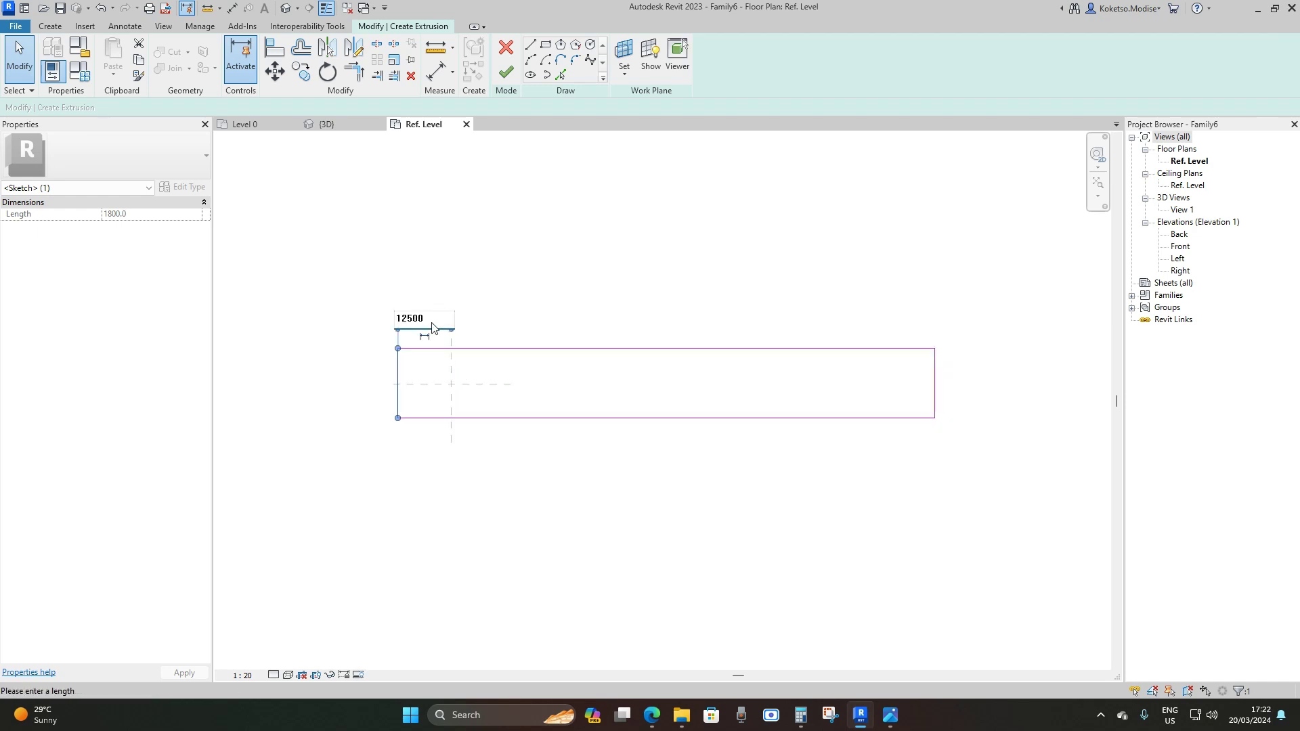
{"action": "key", "text": "Return"}
{"action": "scroll", "coordinate": [570, 372], "scroll_direction": "down", "scroll_amount": 3}
{"action": "middle_click_drag", "start_coordinate": [500, 419], "coordinate": [580, 431]}
{"action": "left_click", "coordinate": [323, 602]}
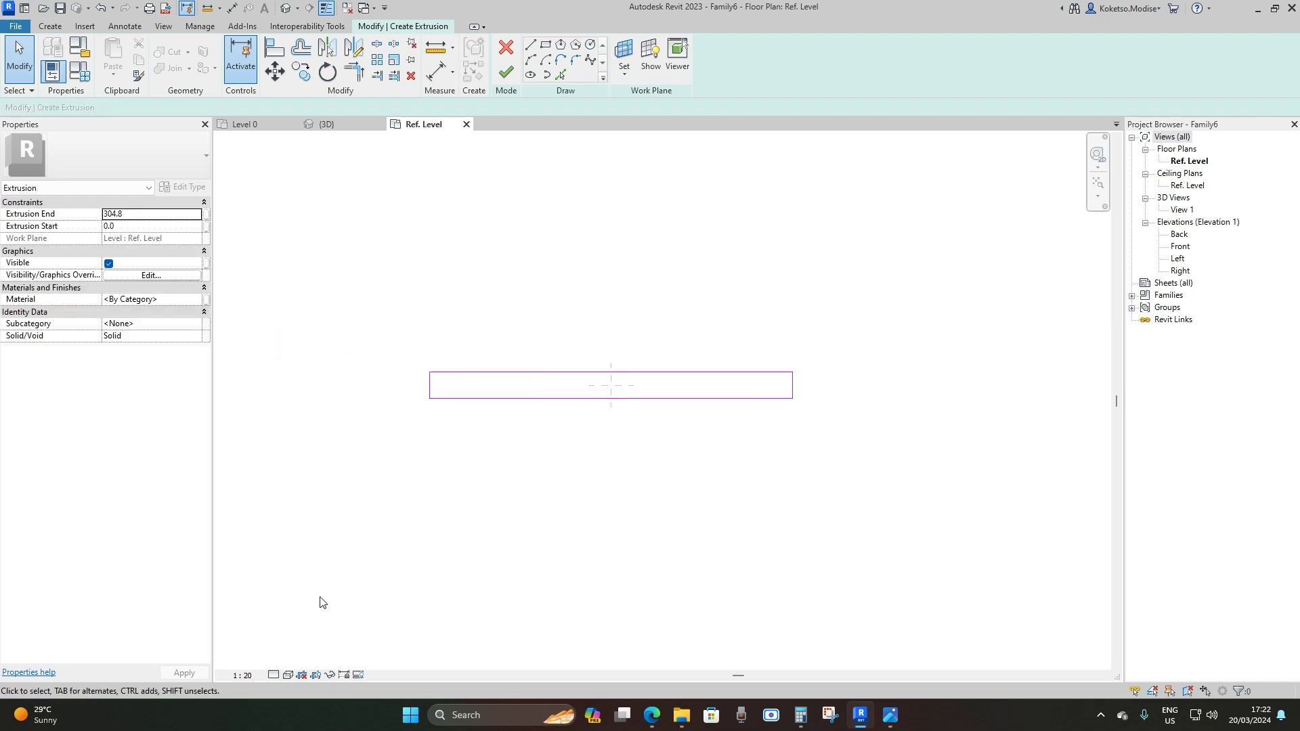
{"action": "left_click", "coordinate": [244, 676]}
{"action": "left_click", "coordinate": [249, 608]}
Set the rectangle's upper edge 10000 mm from the Center (Front/Back) reference plane
{"action": "scroll", "coordinate": [566, 383], "scroll_direction": "up", "scroll_amount": 1}
{"action": "left_click", "coordinate": [568, 369]}
{"action": "scroll", "coordinate": [908, 374], "scroll_direction": "up", "scroll_amount": 2}
{"action": "left_click_drag", "start_coordinate": [866, 412], "coordinate": [511, 389]}
{"action": "scroll", "coordinate": [871, 372], "scroll_direction": "up", "scroll_amount": 1}
{"action": "left_click", "coordinate": [873, 373]}
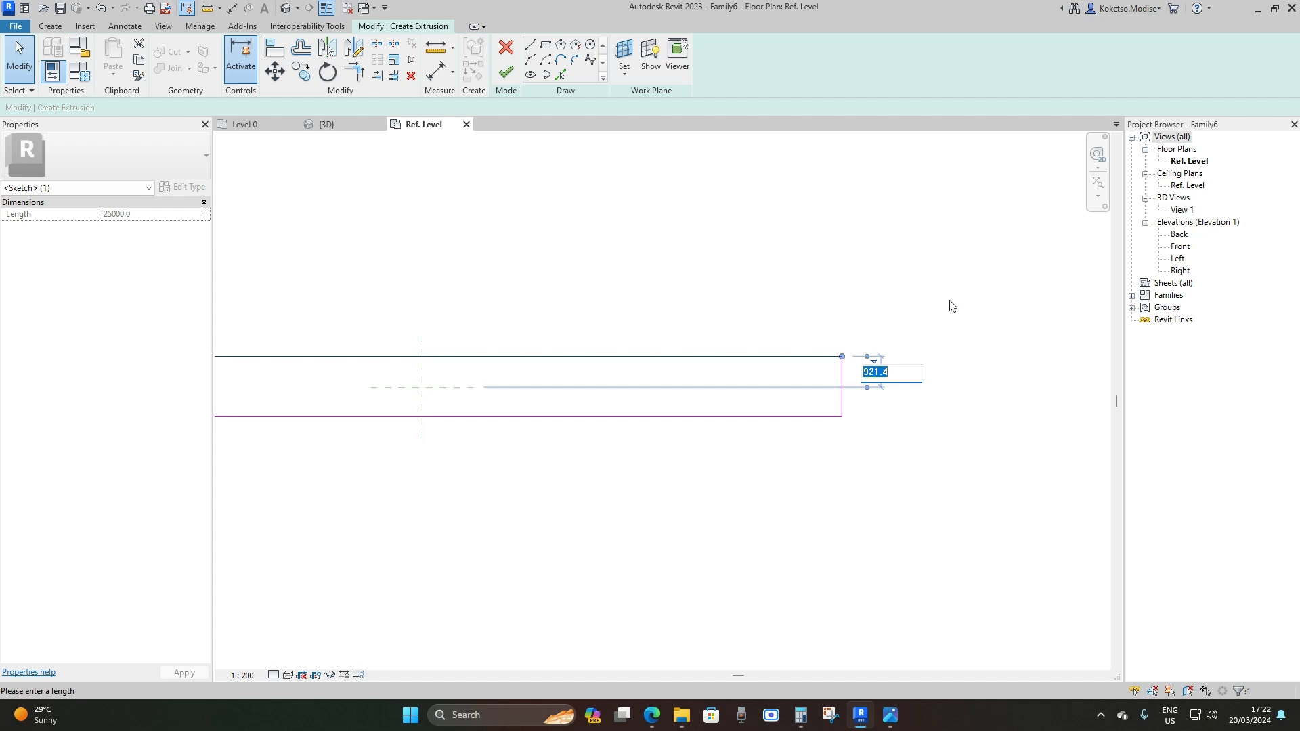
{"action": "type", "text": "10000"}
{"action": "key", "text": "Return"}
{"action": "scroll", "coordinate": [951, 309], "scroll_direction": "down", "scroll_amount": 5}
Set the rectangle's lower edge 10000 mm from the Center (Front/Back) reference plane
{"action": "scroll", "coordinate": [684, 436], "scroll_direction": "up", "scroll_amount": 4}
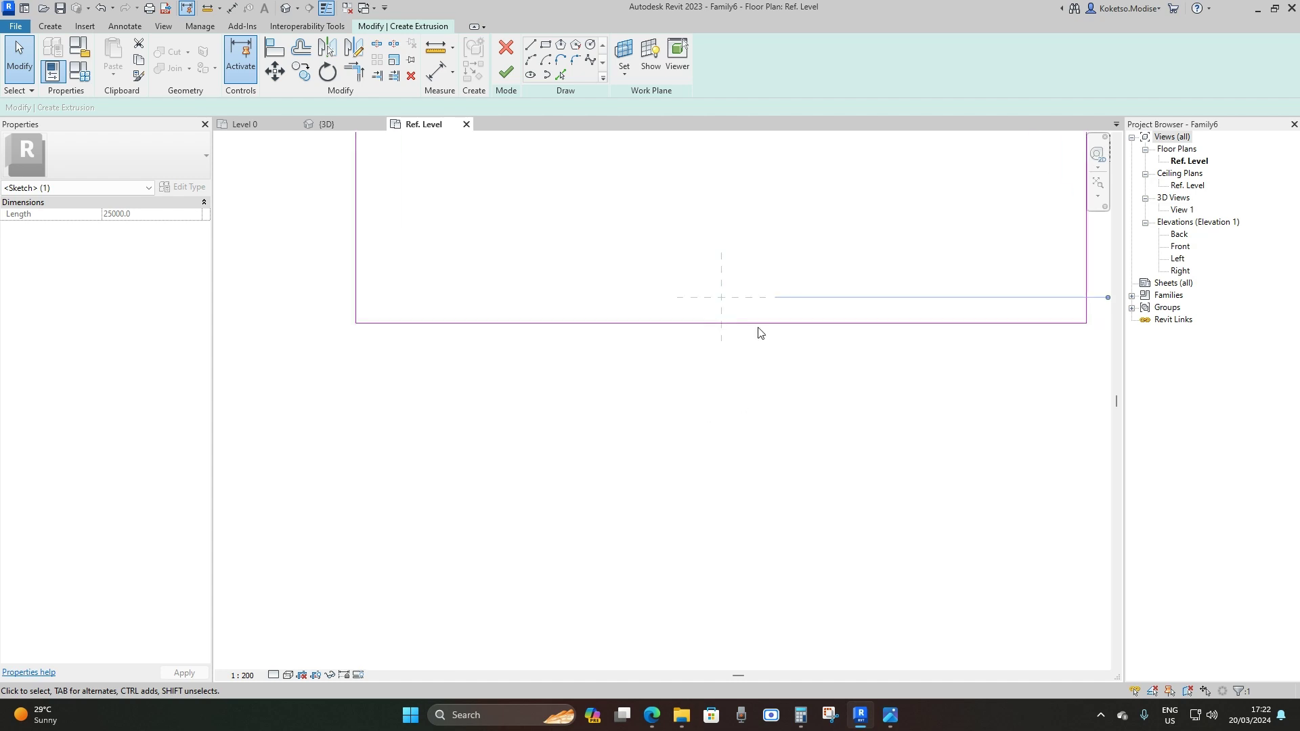
{"action": "left_click", "coordinate": [751, 324]}
{"action": "middle_click_drag", "start_coordinate": [725, 389], "coordinate": [713, 400]}
{"action": "scroll", "coordinate": [712, 400], "scroll_direction": "down", "scroll_amount": 2}
{"action": "left_click", "coordinate": [447, 347]}
{"action": "type", "text": "1000"}
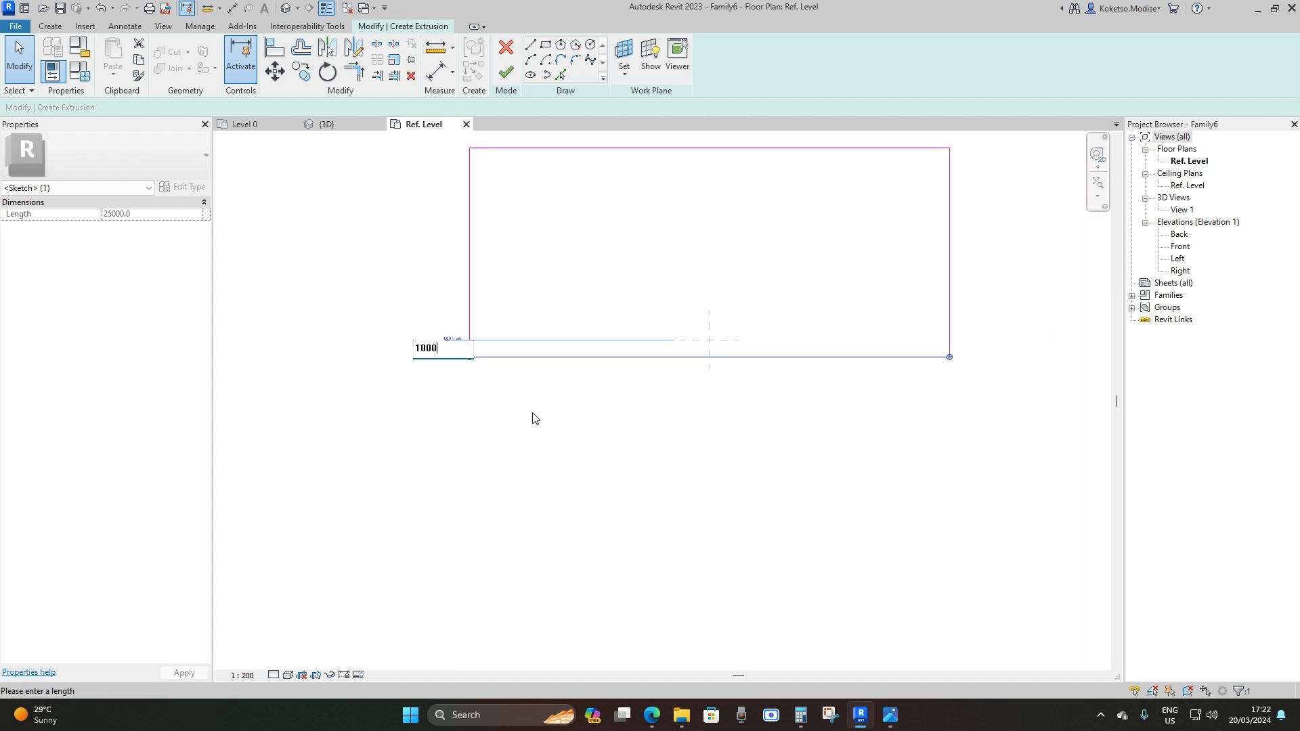
{"action": "type", "text": "0"}
{"action": "key", "text": "Return"}
{"action": "scroll", "coordinate": [534, 420], "scroll_direction": "down", "scroll_amount": 5}
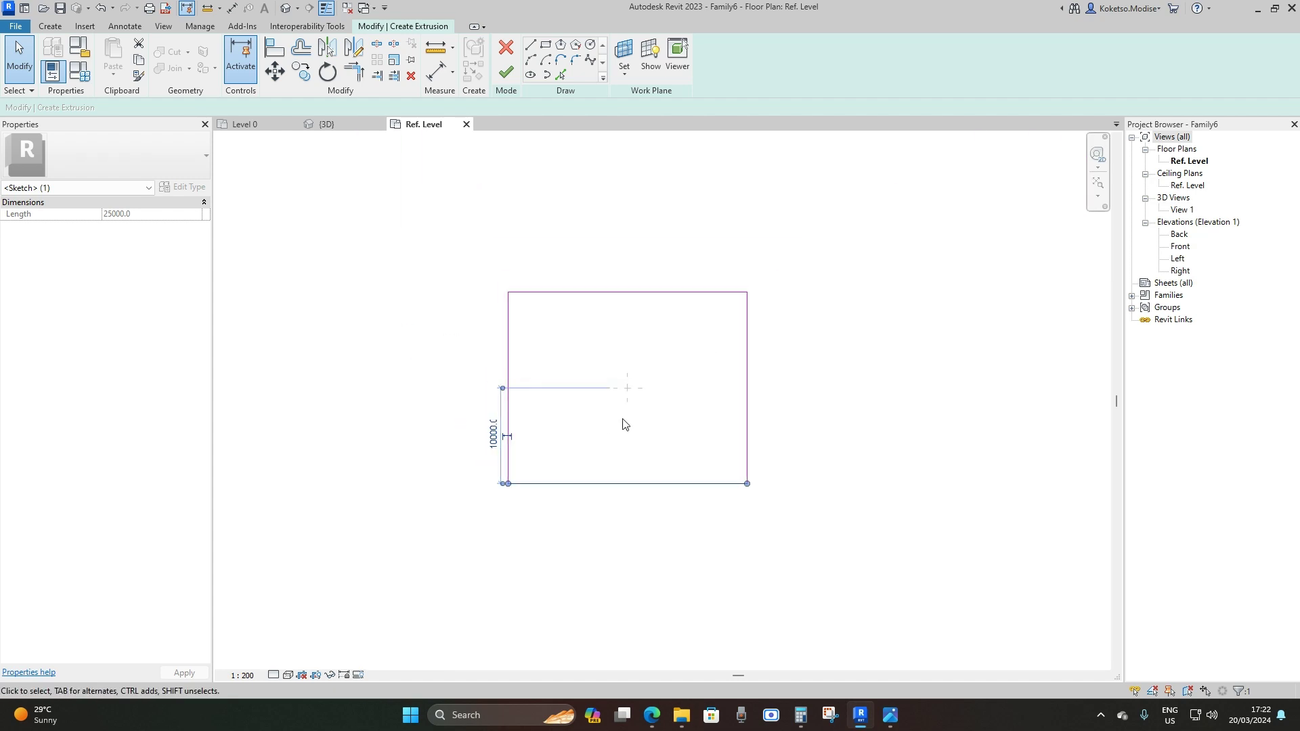
{"action": "left_click", "coordinate": [622, 420]}
{"action": "scroll", "coordinate": [664, 420], "scroll_direction": "up", "scroll_amount": 3}
{"action": "middle_click_drag", "start_coordinate": [674, 427], "coordinate": [695, 428]}
{"action": "scroll", "coordinate": [669, 464], "scroll_direction": "up", "scroll_amount": 1}
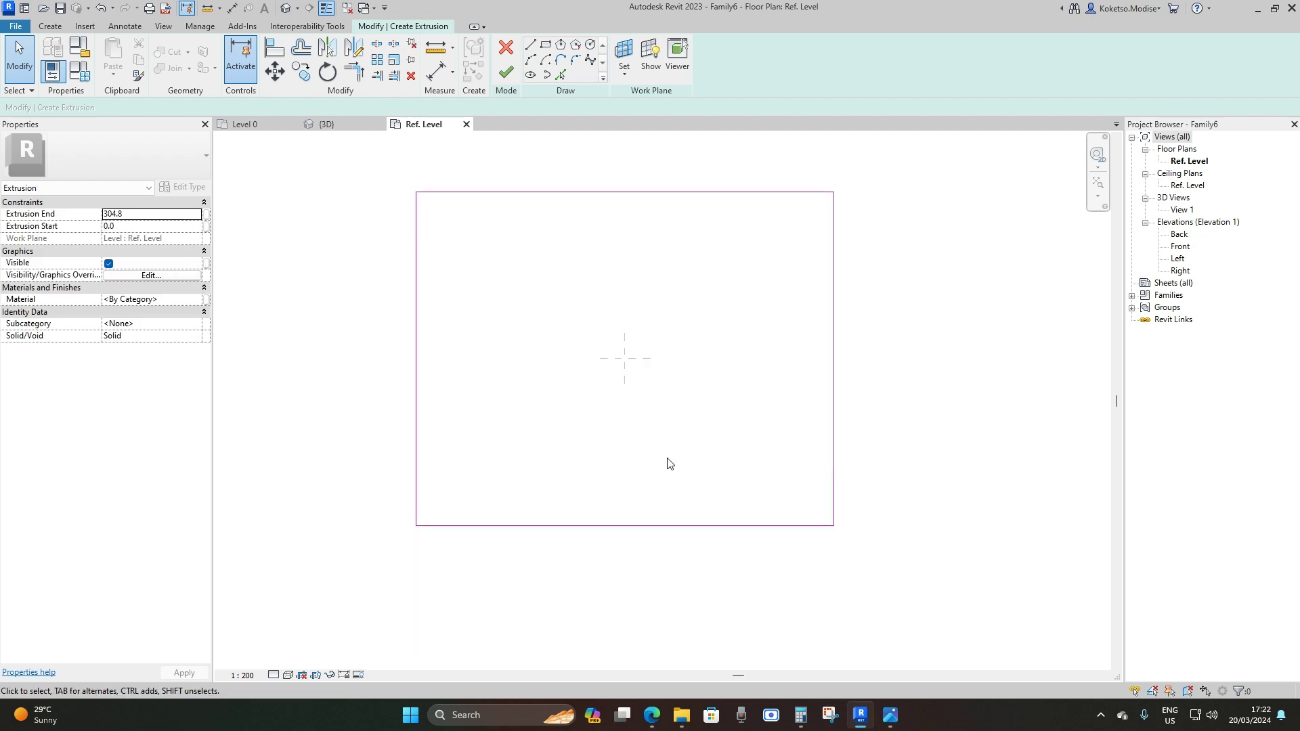
Set the rectangle's lower edge 8000 mm from the Center (Front/Back) reference plane
{"action": "left_click", "coordinate": [648, 525]}
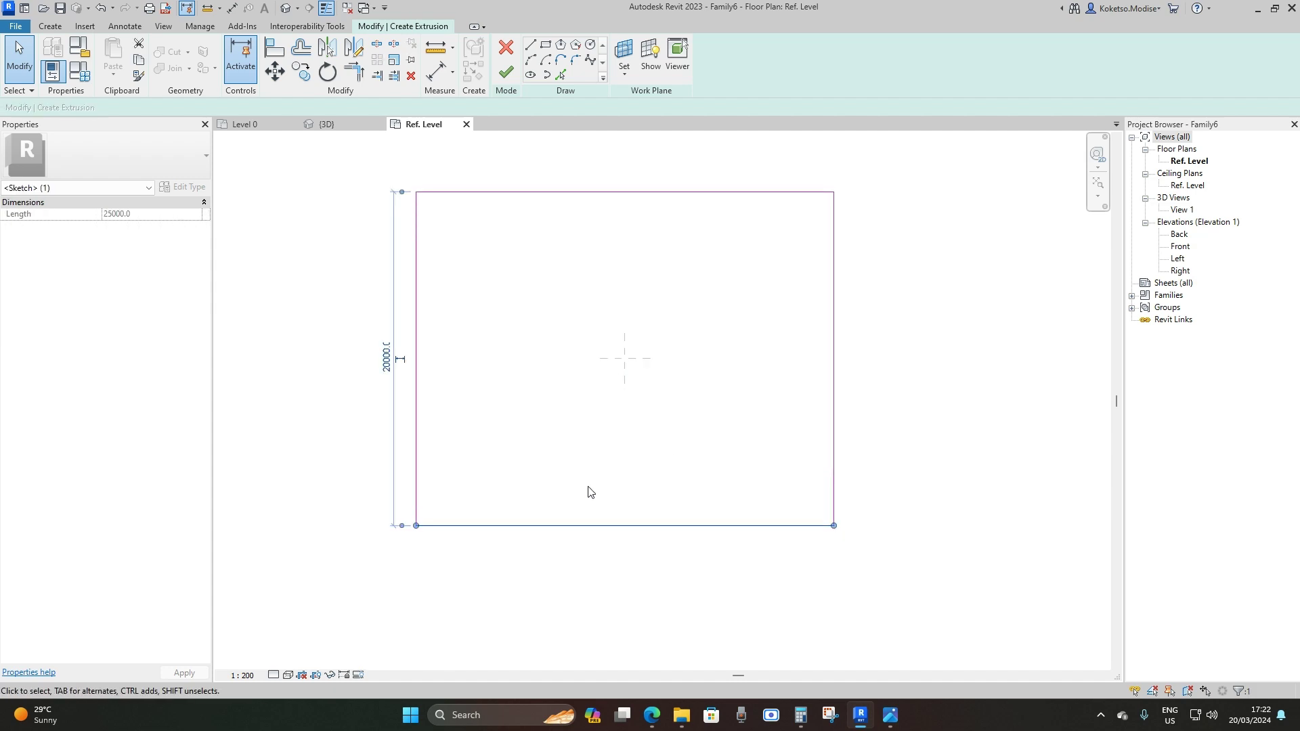
{"action": "left_click_drag", "start_coordinate": [408, 190], "coordinate": [624, 359]}
{"action": "left_click", "coordinate": [397, 441]}
{"action": "type", "text": "8"}
{"action": "key", "text": "Return"}
Set the rectangle's upper edge 8000 mm from the Center (Front/Back) reference plane and finish the extrusion
{"action": "left_click", "coordinate": [525, 192]}
{"action": "left_click", "coordinate": [844, 273]}
{"action": "type", "text": "8000"}
{"action": "key", "text": "Return"}
{"action": "left_click", "coordinate": [802, 370]}
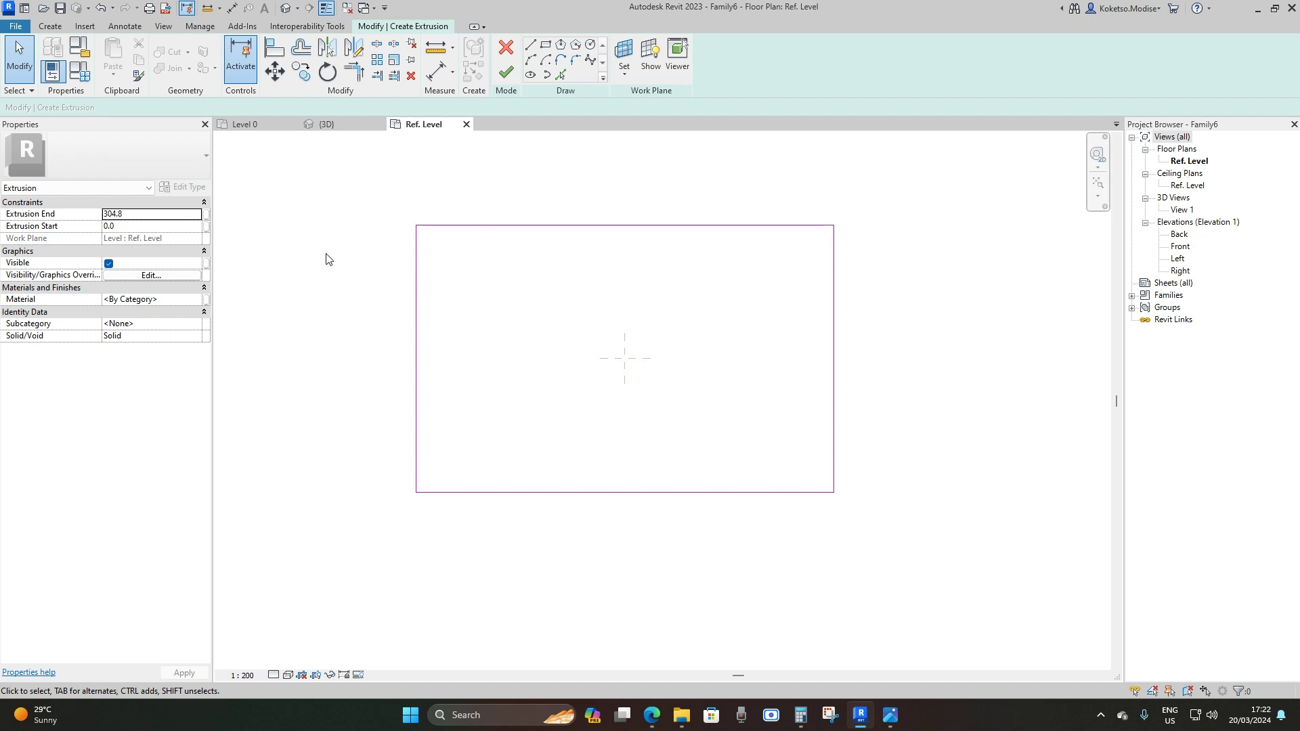
{"action": "left_click", "coordinate": [506, 72]}
Open the Front elevation and set the foundation extrusion's height to 4000 mm
{"action": "double_click", "coordinate": [1180, 247]}
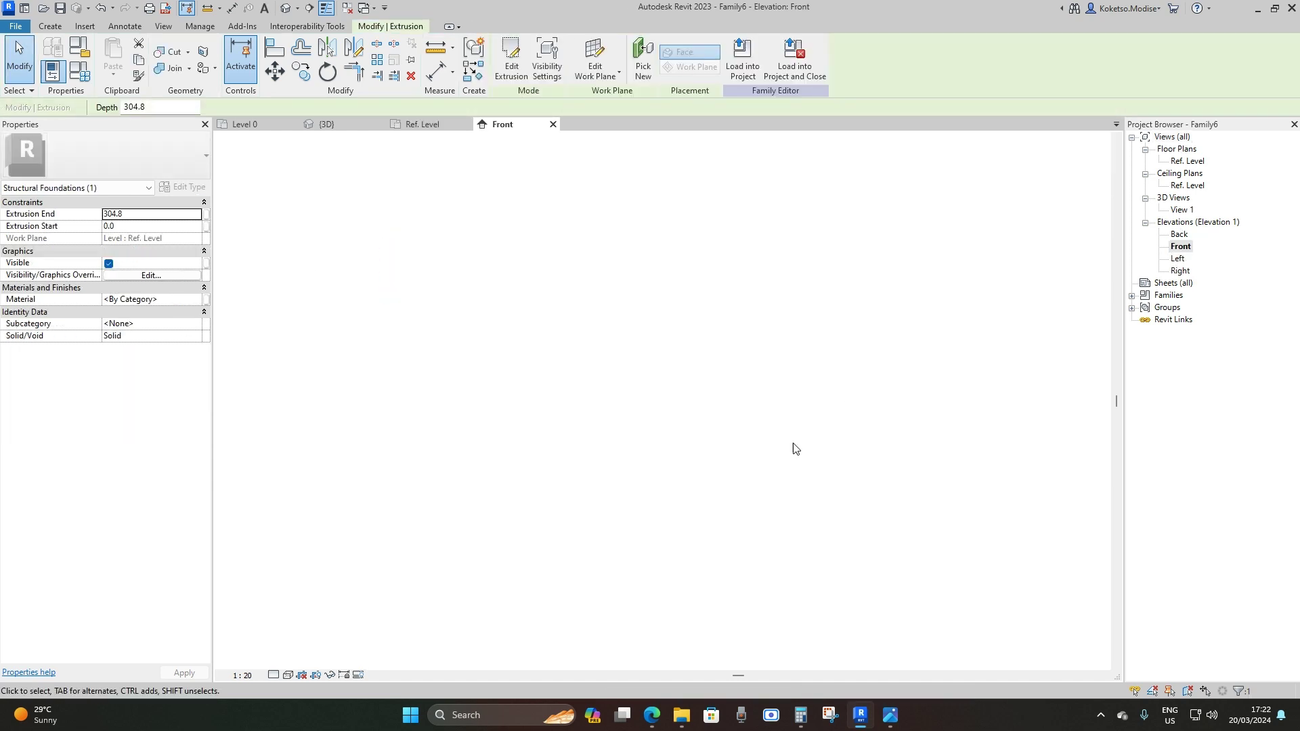
{"action": "middle_click_drag", "start_coordinate": [686, 153], "coordinate": [679, 301]}
{"action": "scroll", "coordinate": [679, 301], "scroll_direction": "up", "scroll_amount": 3}
{"action": "key", "text": "Escape"}
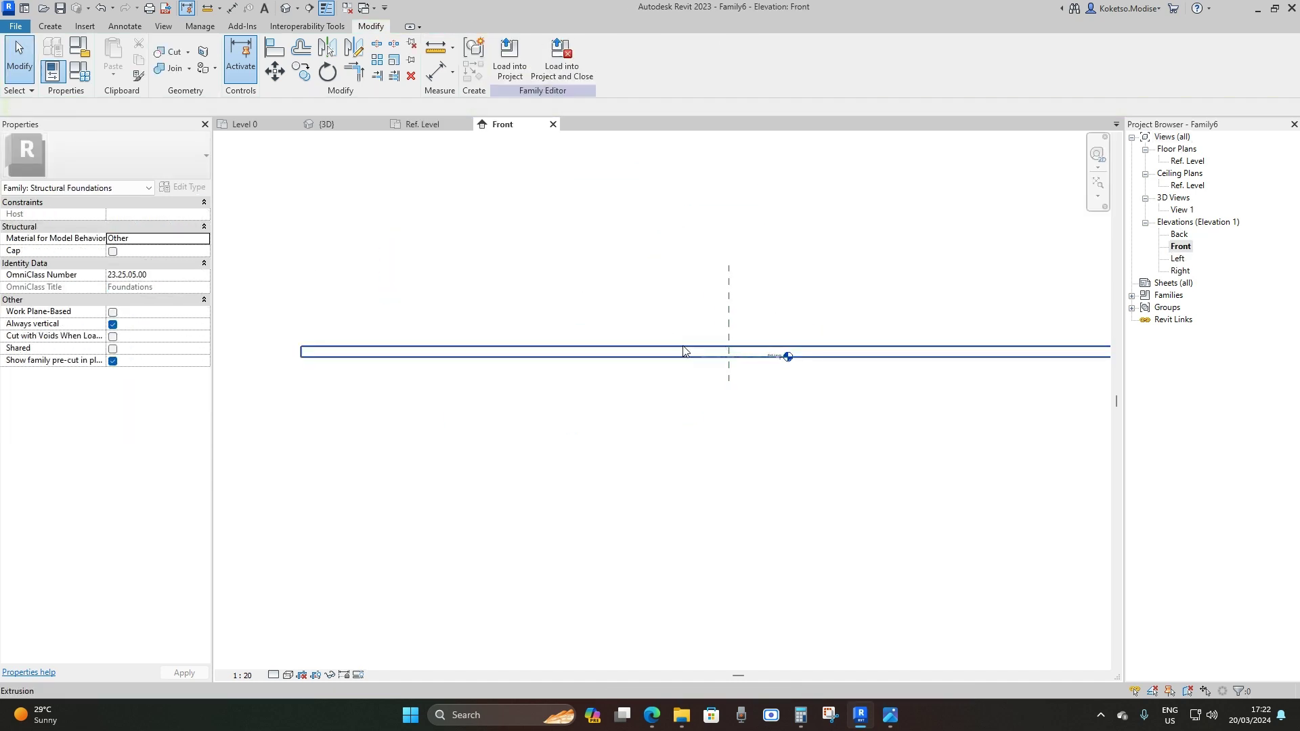
{"action": "left_click", "coordinate": [684, 351]}
{"action": "scroll", "coordinate": [720, 349], "scroll_direction": "down", "scroll_amount": 2}
{"action": "middle_click_drag", "start_coordinate": [758, 349], "coordinate": [712, 318]}
{"action": "left_click", "coordinate": [804, 313]}
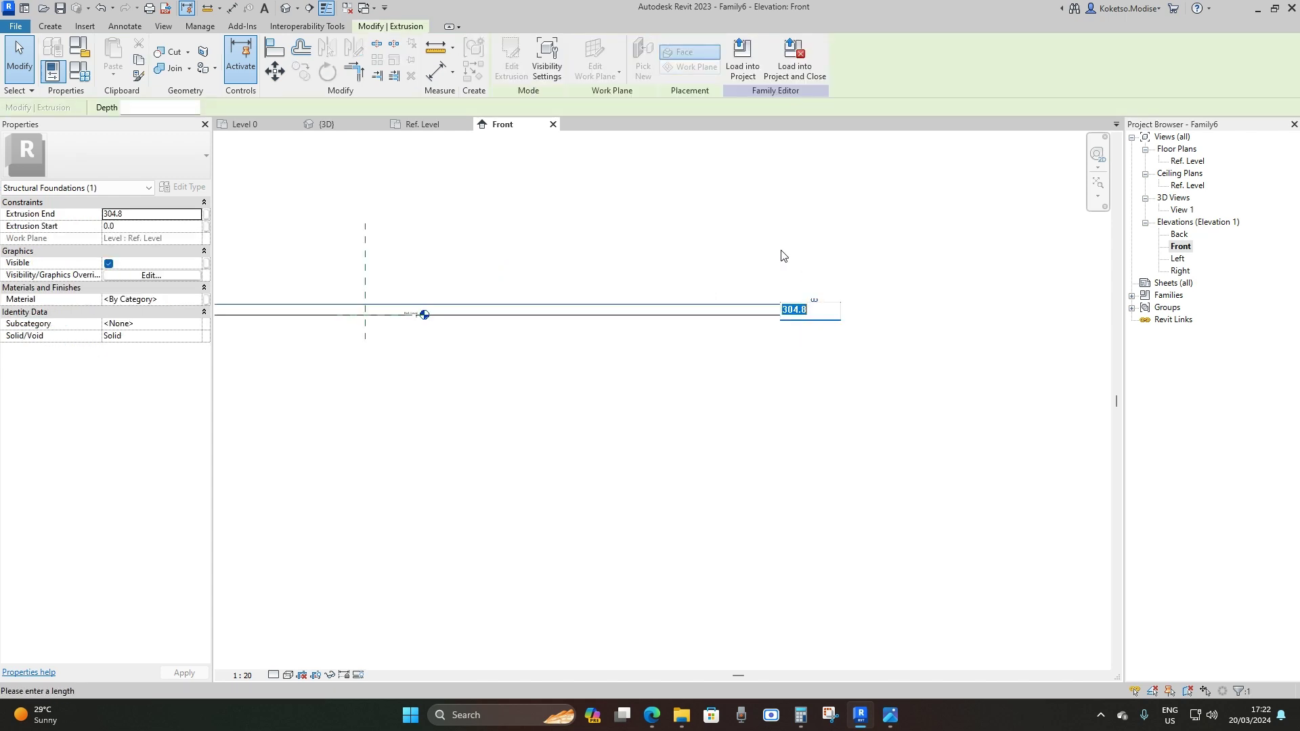
{"action": "scroll", "coordinate": [859, 279], "scroll_direction": "up", "scroll_amount": 1}
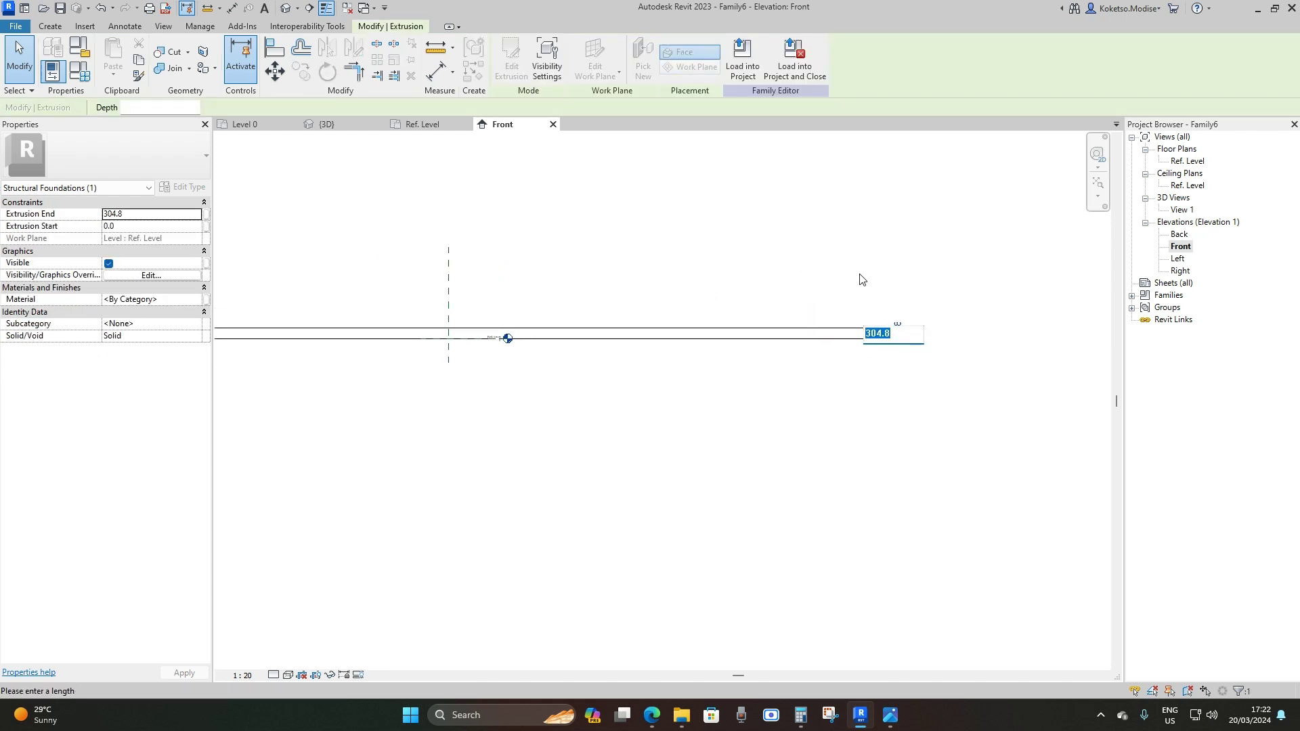
{"action": "type", "text": "4000"}
{"action": "key", "text": "Return"}
{"action": "left_click", "coordinate": [857, 273]}
Start a Swept Blend with a sketched path on the work plane Reference Plane : Center (Front/Back)
{"action": "scroll", "coordinate": [788, 253], "scroll_direction": "down", "scroll_amount": 4}
{"action": "scroll", "coordinate": [578, 227], "scroll_direction": "up", "scroll_amount": 1}
{"action": "middle_click_drag", "start_coordinate": [594, 240], "coordinate": [612, 302]}
{"action": "scroll", "coordinate": [612, 302], "scroll_direction": "down", "scroll_amount": 1}
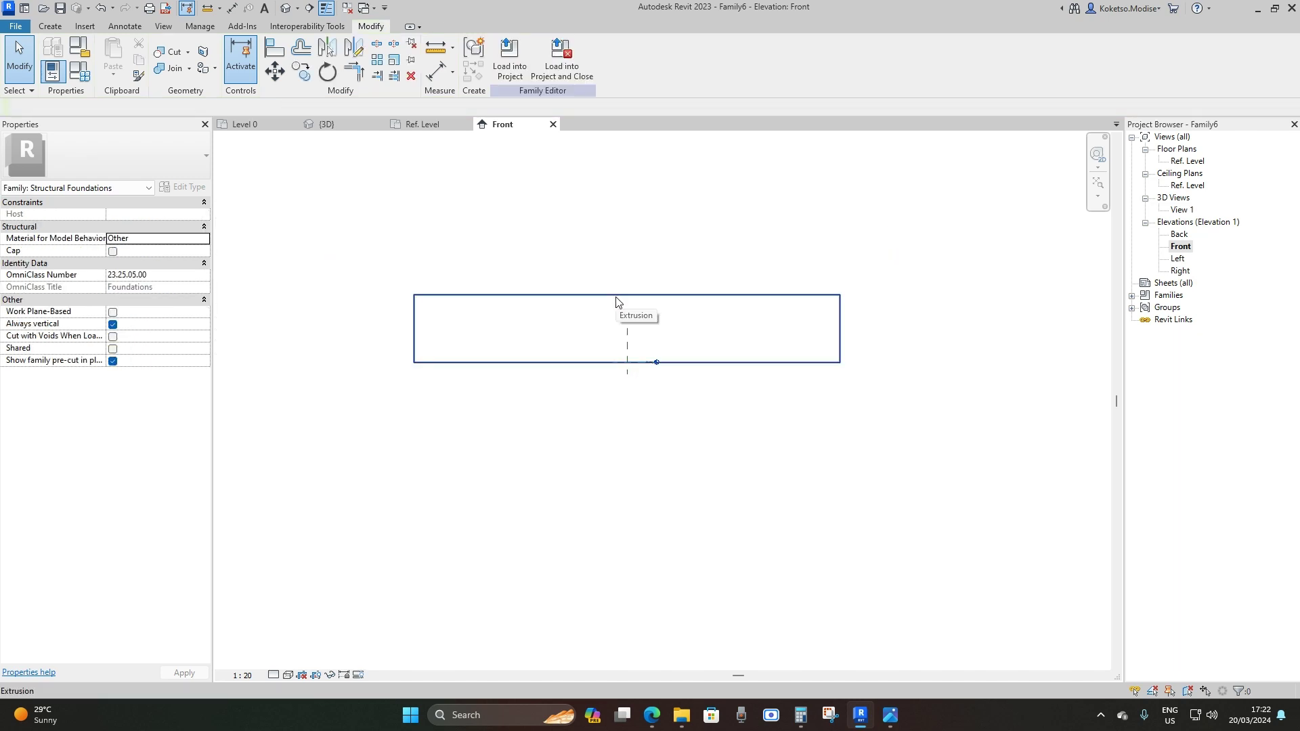
{"action": "scroll", "coordinate": [624, 303], "scroll_direction": "up", "scroll_amount": 1}
{"action": "middle_click_drag", "start_coordinate": [652, 298], "coordinate": [659, 369]}
{"action": "scroll", "coordinate": [659, 368], "scroll_direction": "up", "scroll_amount": 1}
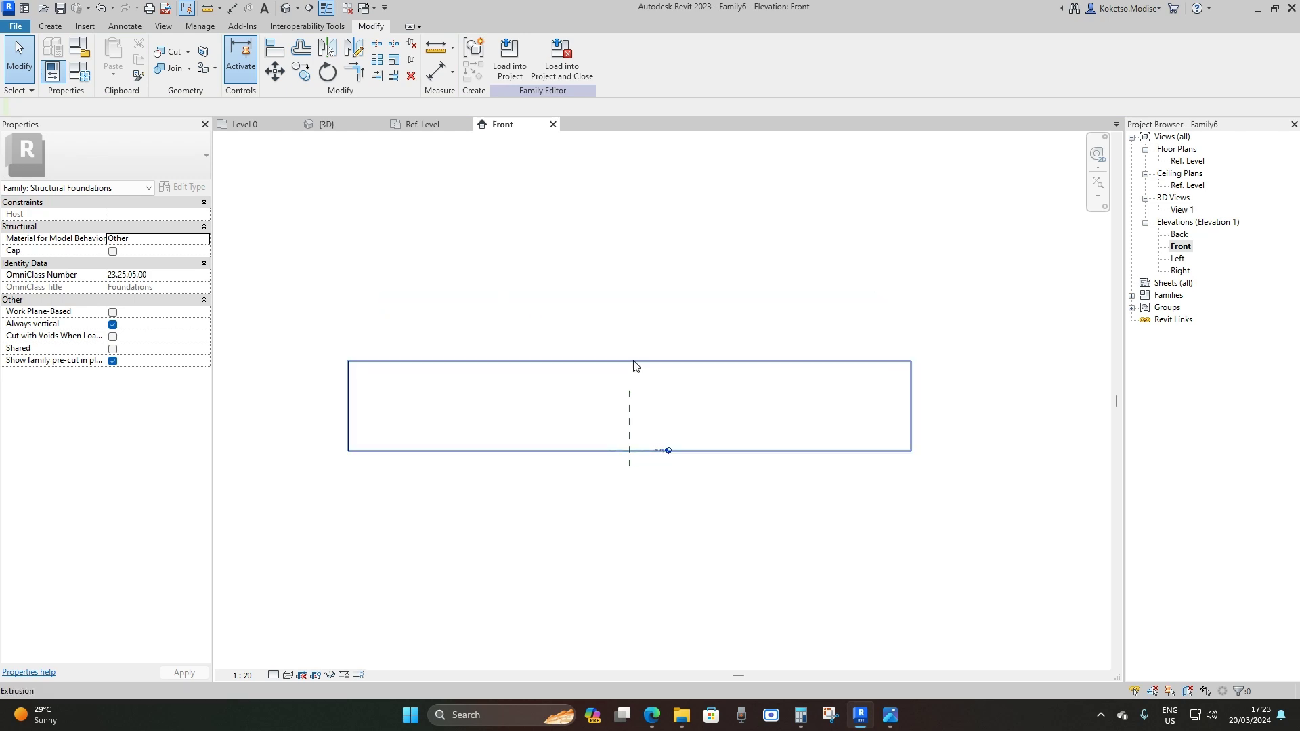
{"action": "left_click", "coordinate": [50, 26]}
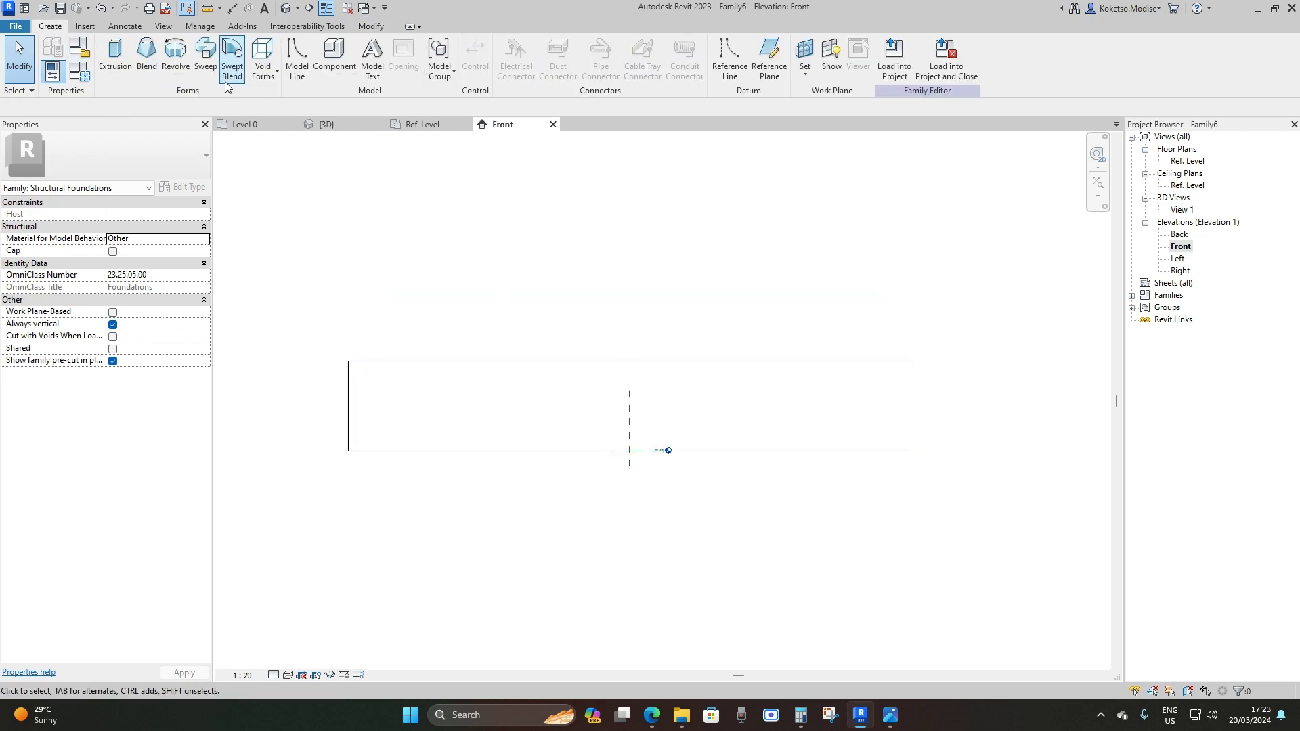
{"action": "left_click", "coordinate": [231, 75]}
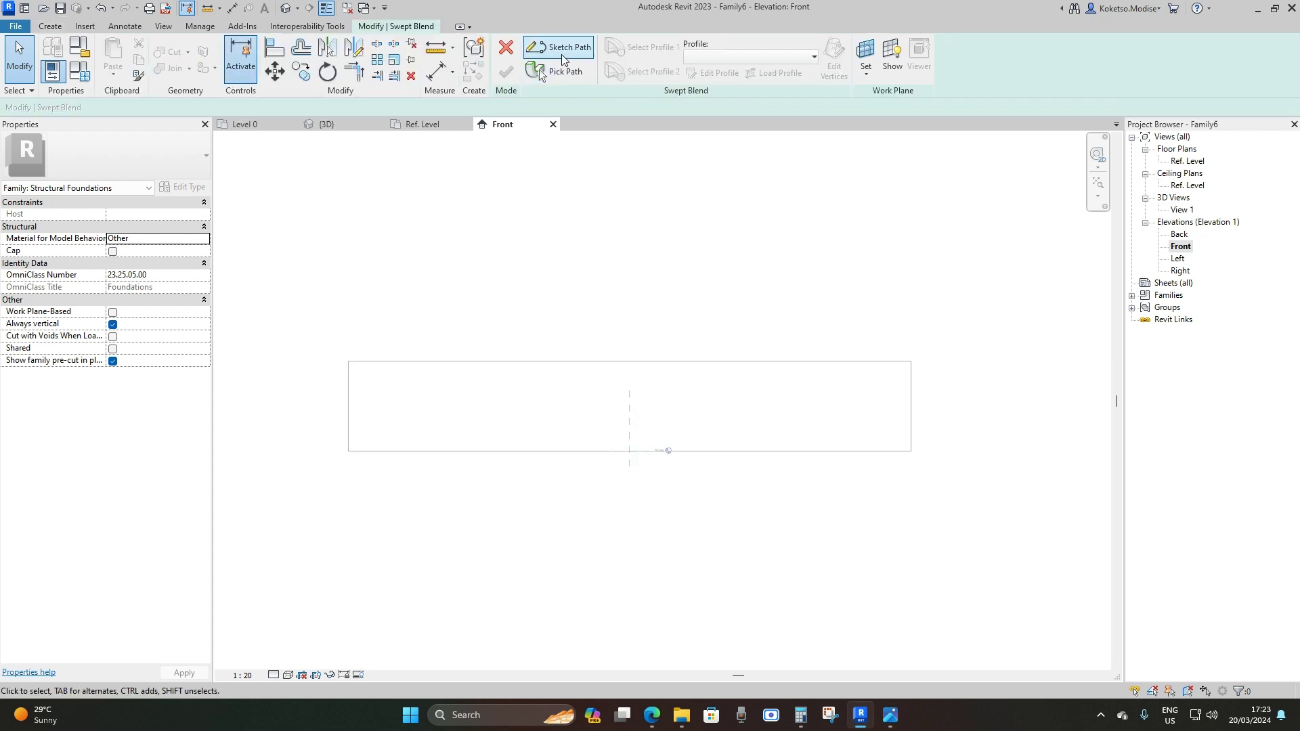
{"action": "left_click", "coordinate": [562, 49]}
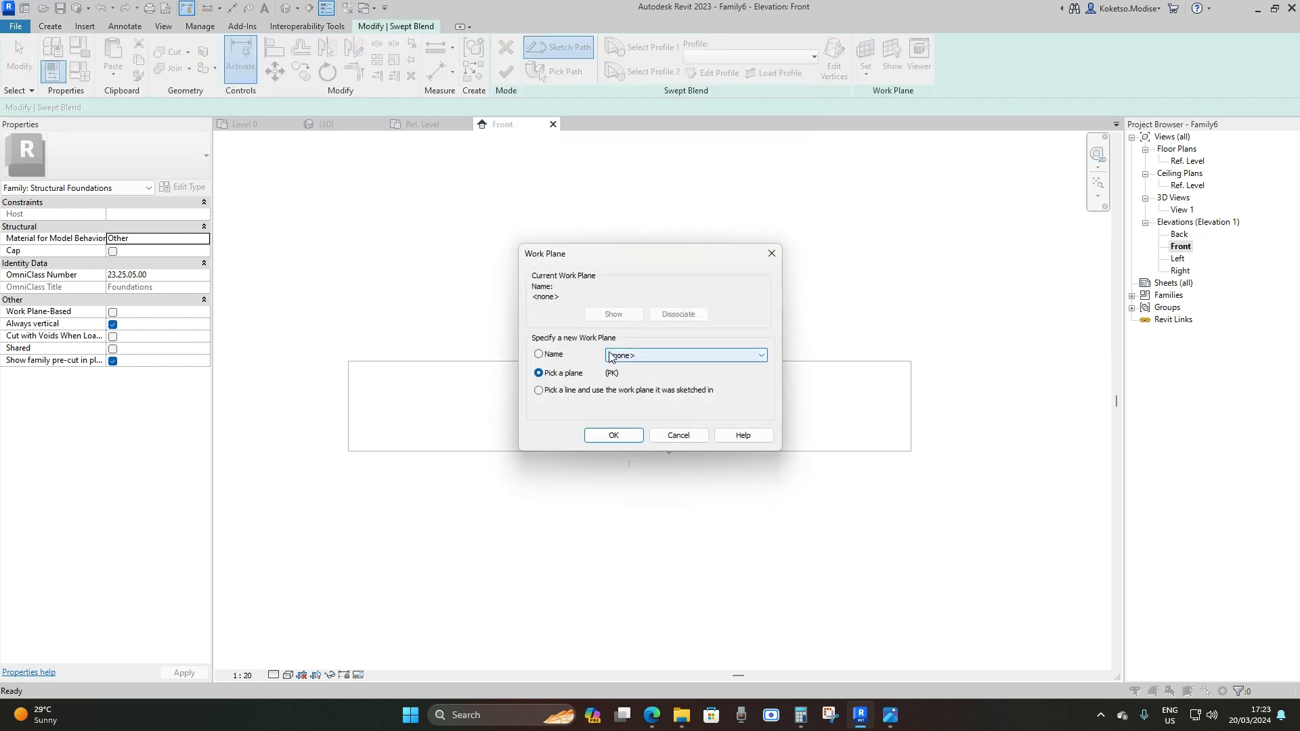
{"action": "left_click", "coordinate": [609, 356]}
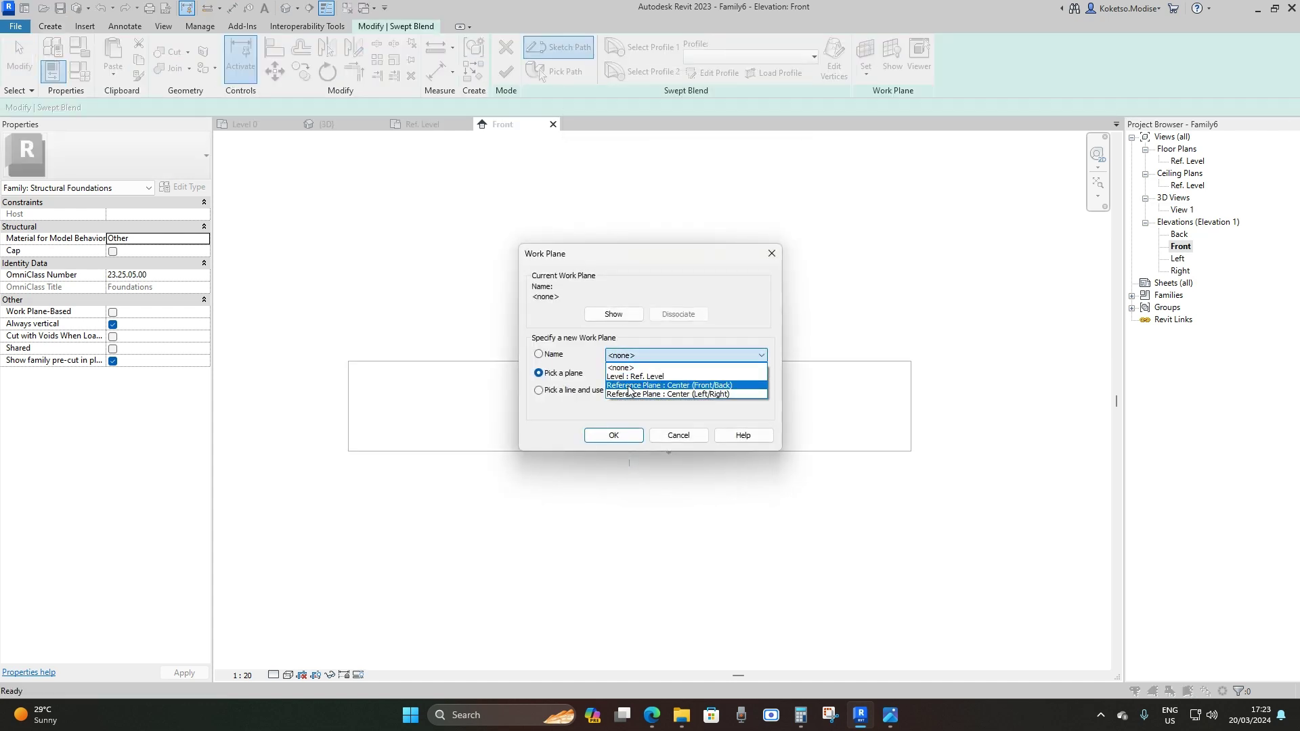
{"action": "left_click", "coordinate": [707, 387]}
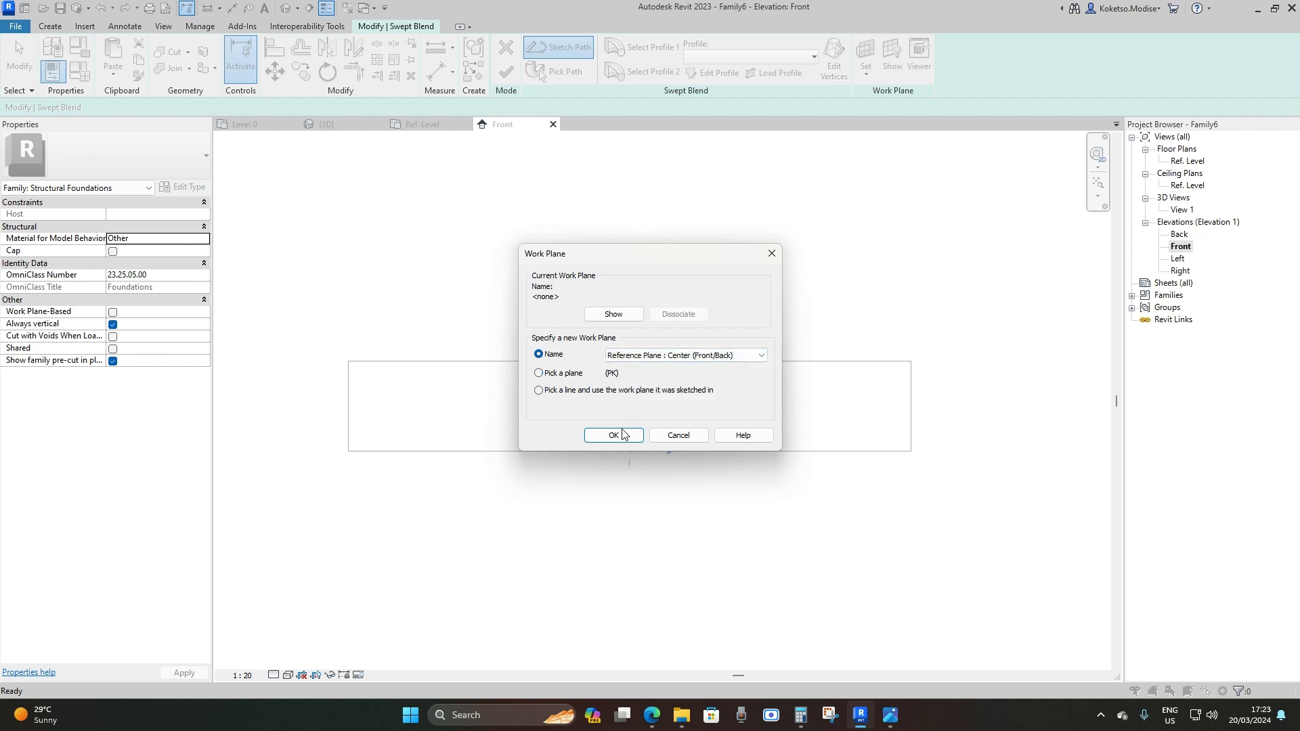
{"action": "left_click", "coordinate": [613, 435]}
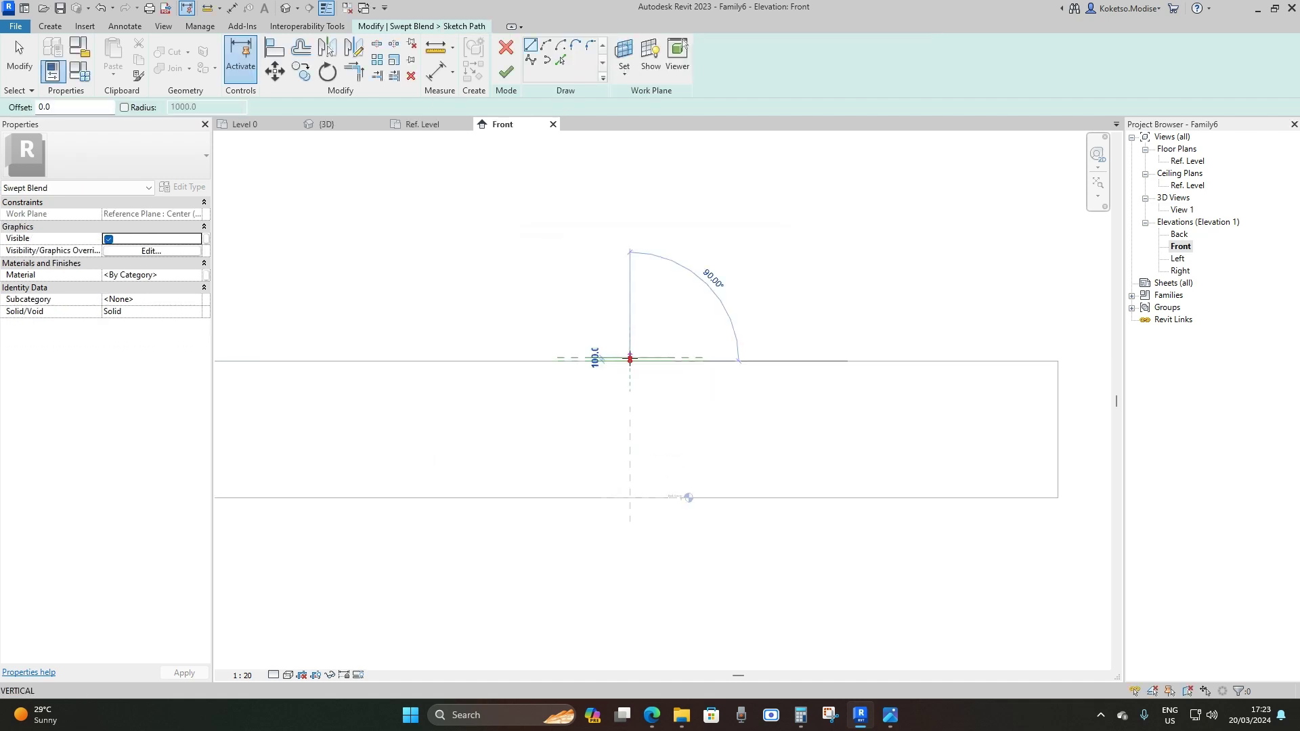
Draw a 2000 mm vertical path upward from the middle of the foundation block's top edge and finish the path sketch
{"action": "left_click", "coordinate": [630, 361]}
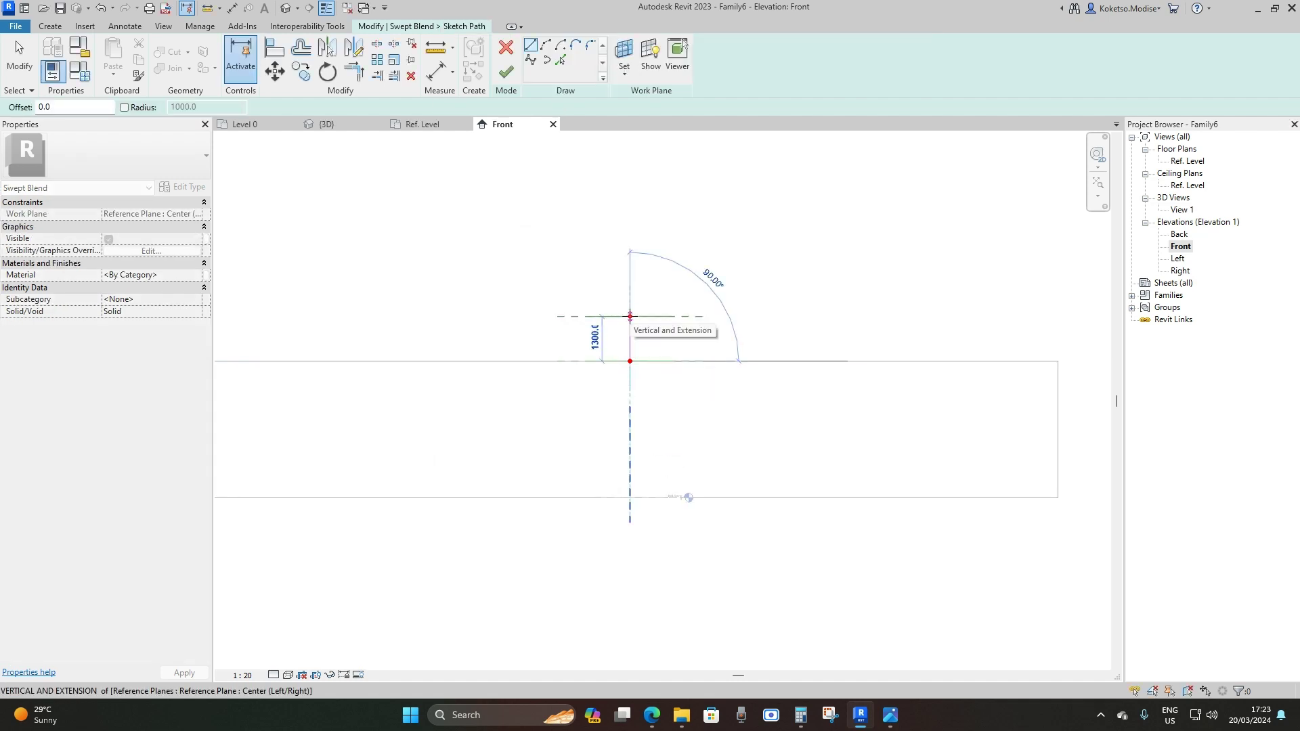
{"action": "type", "text": "2"}
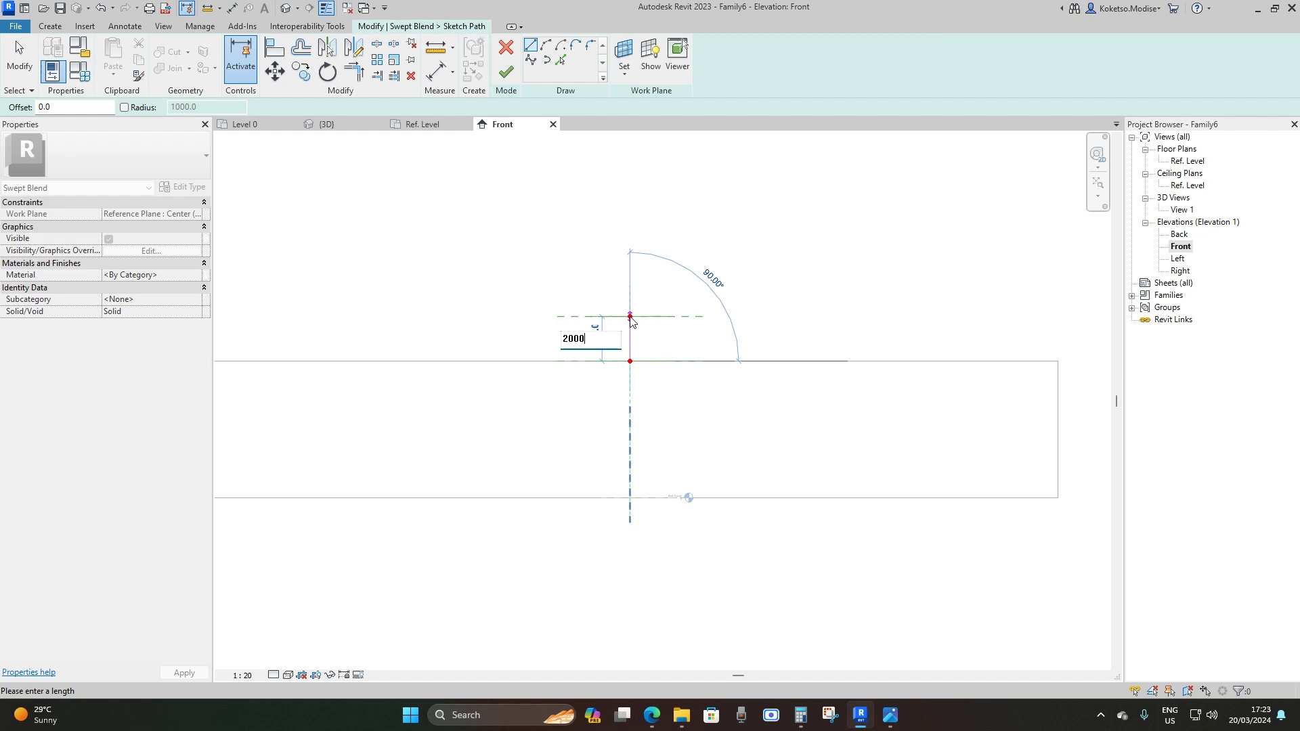
{"action": "type", "text": "000"}
{"action": "key", "text": "Return"}
{"action": "key", "text": "Escape"}
{"action": "key", "text": "Escape"}
{"action": "scroll", "coordinate": [664, 385], "scroll_direction": "up", "scroll_amount": 3}
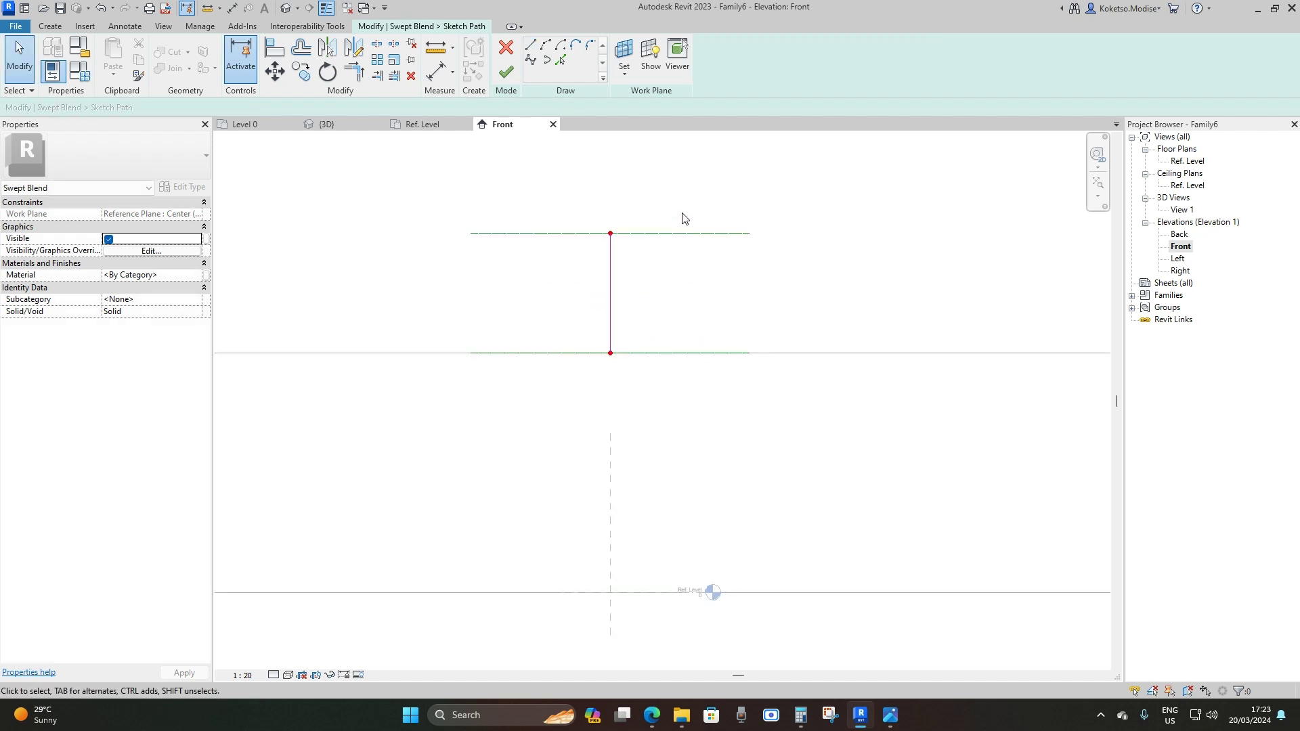
{"action": "scroll", "coordinate": [626, 210], "scroll_direction": "down", "scroll_amount": 3}
{"action": "left_click", "coordinate": [506, 73]}
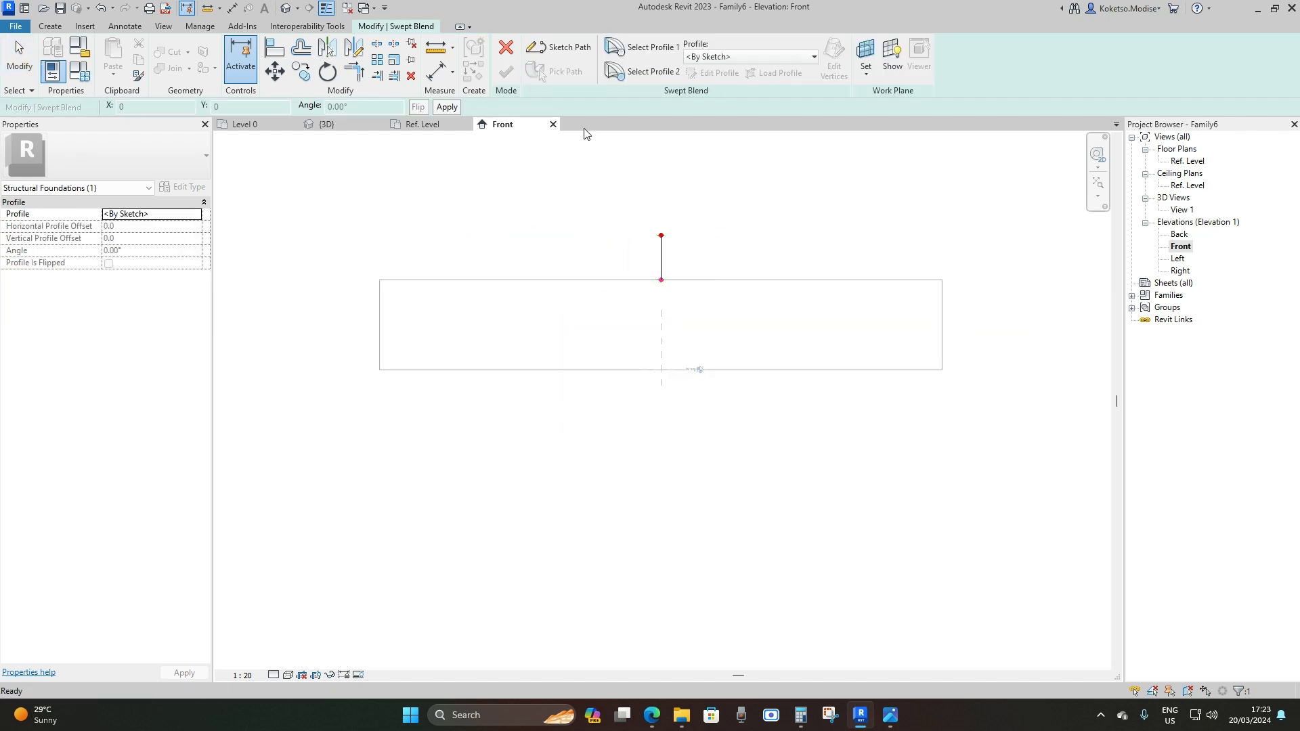
Sketch the swept blend's first profile in the Ref. Level floor plan as a 25000 by 16000 mm rectangle tracing the foundation block, and finish it
{"action": "left_click", "coordinate": [645, 74]}
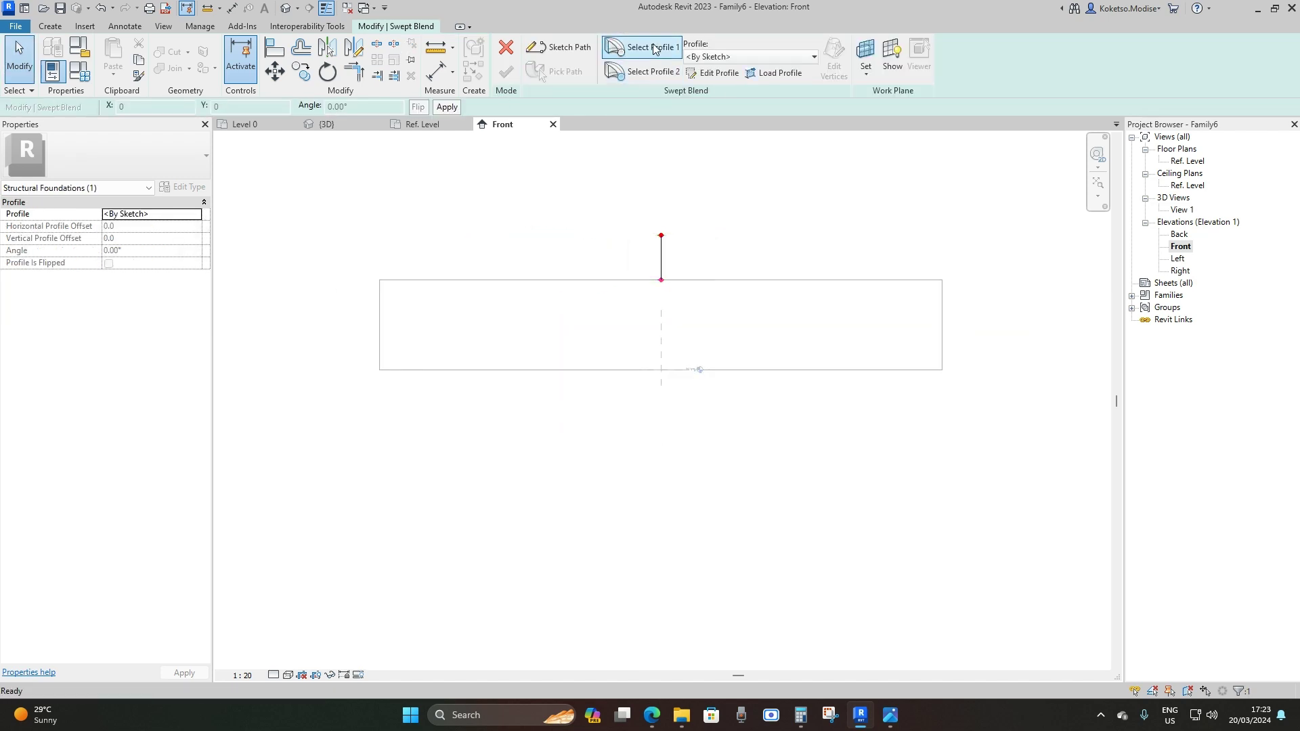
{"action": "left_click", "coordinate": [712, 73]}
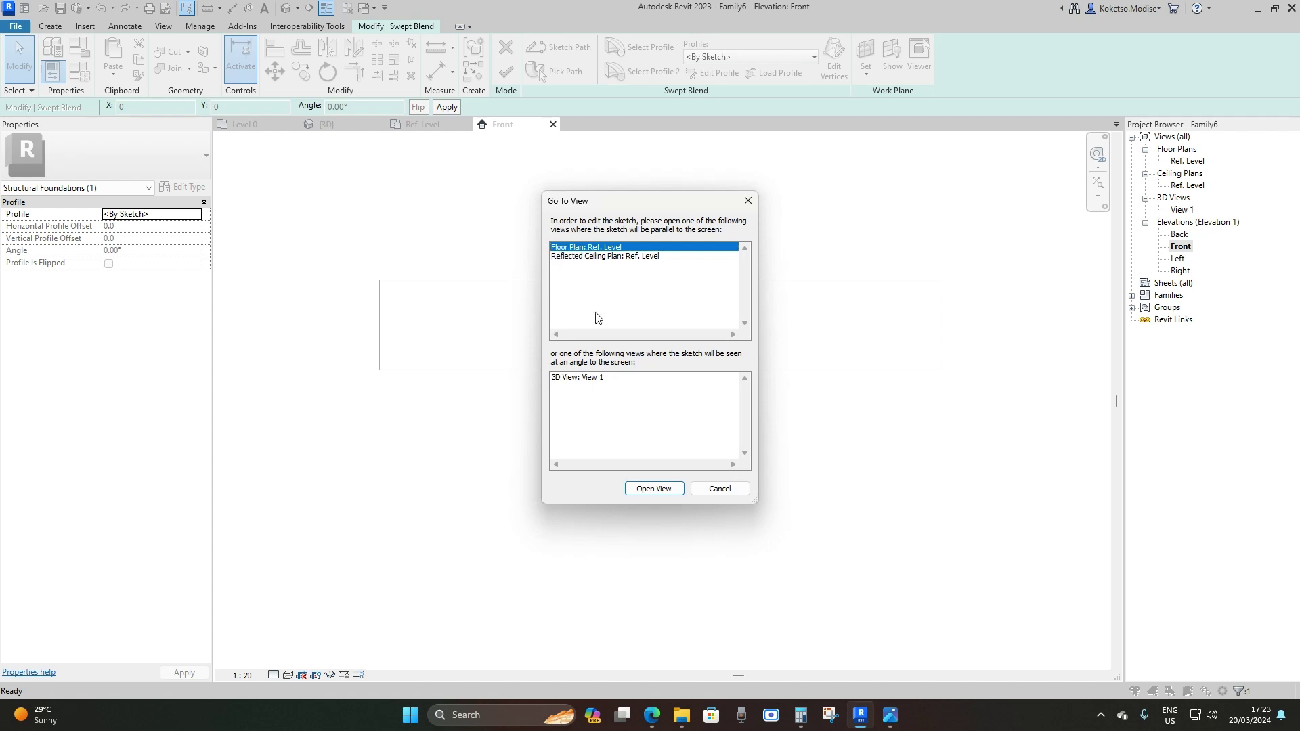
{"action": "left_click", "coordinate": [653, 488]}
{"action": "scroll", "coordinate": [624, 357], "scroll_direction": "up", "scroll_amount": 2}
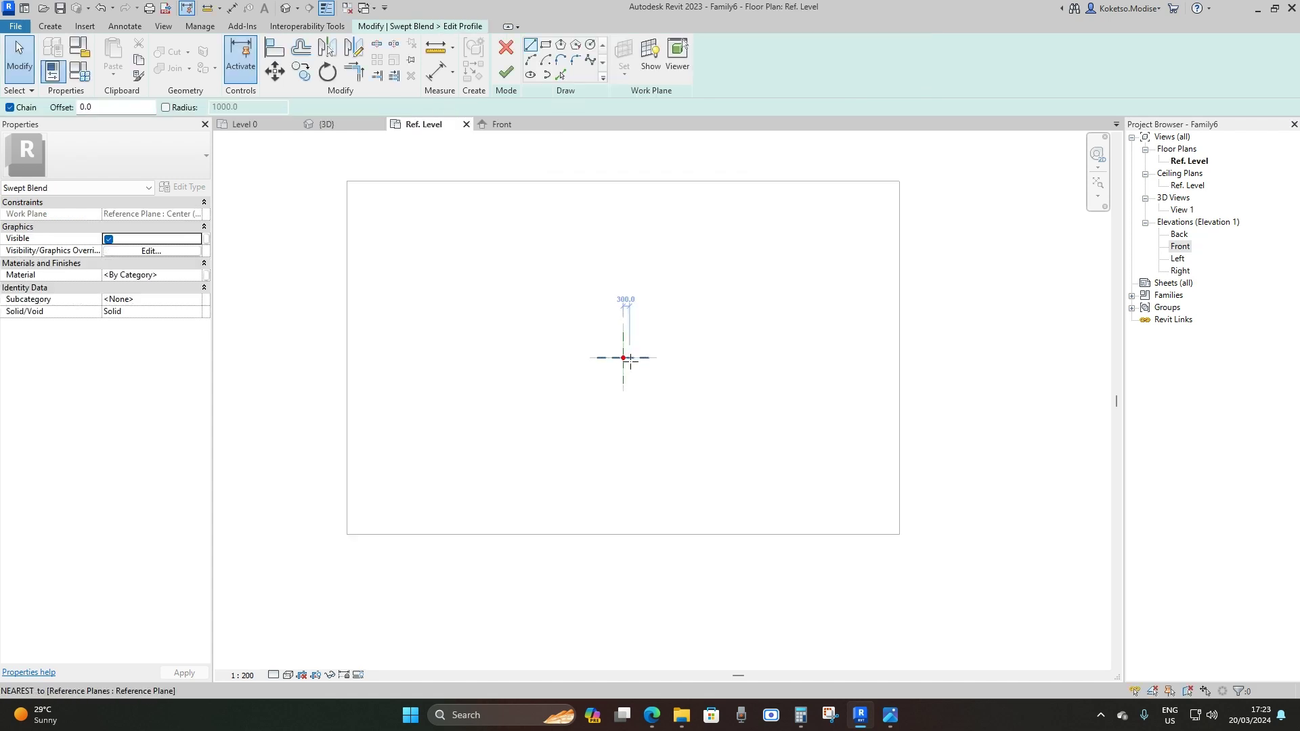
{"action": "left_click", "coordinate": [545, 45]}
{"action": "left_click", "coordinate": [347, 181]}
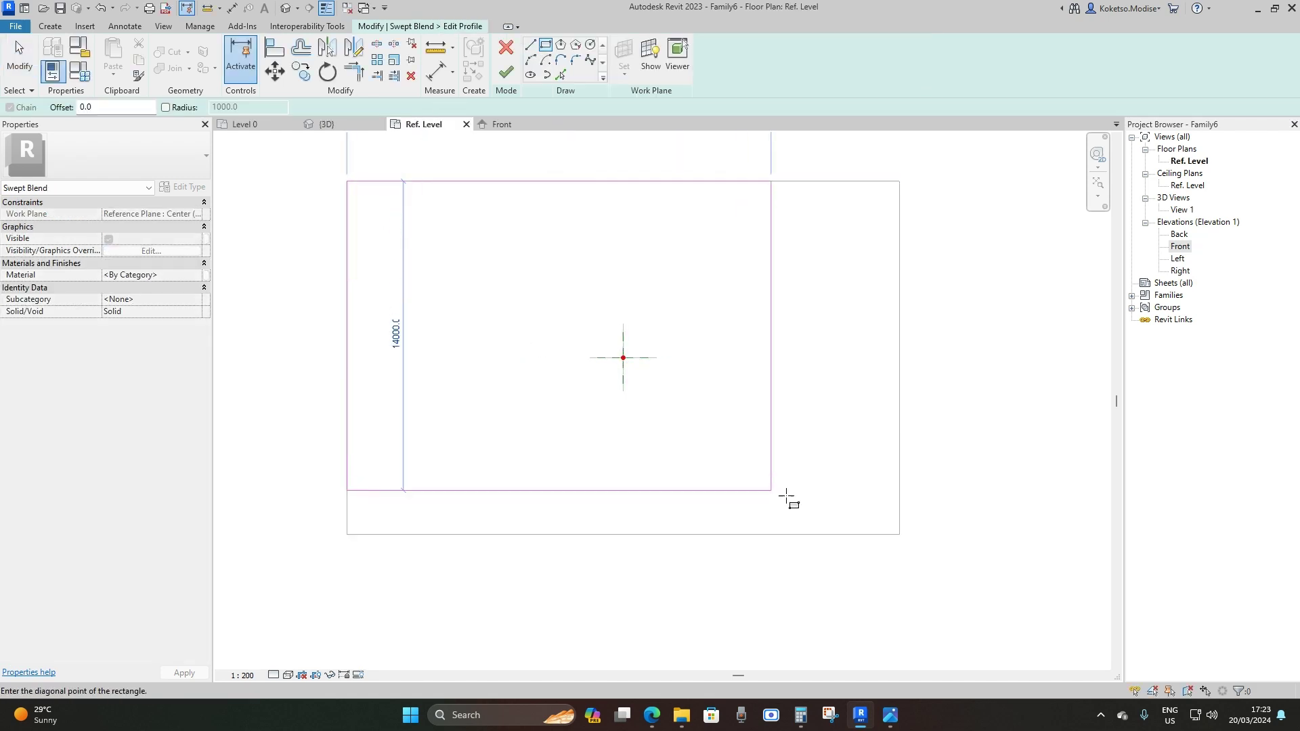
{"action": "left_click", "coordinate": [900, 535]}
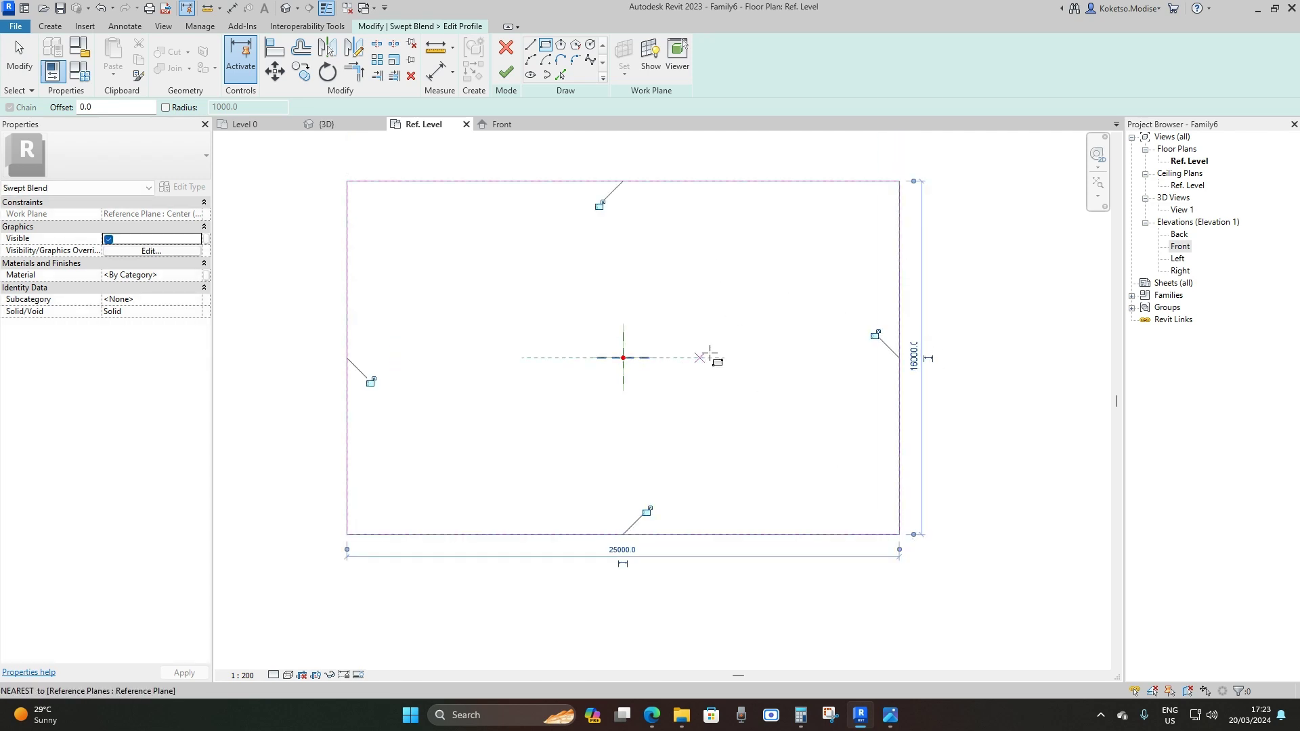
{"action": "middle_click_drag", "start_coordinate": [566, 363], "coordinate": [555, 350]}
{"action": "scroll", "coordinate": [555, 350], "scroll_direction": "down", "scroll_amount": 1}
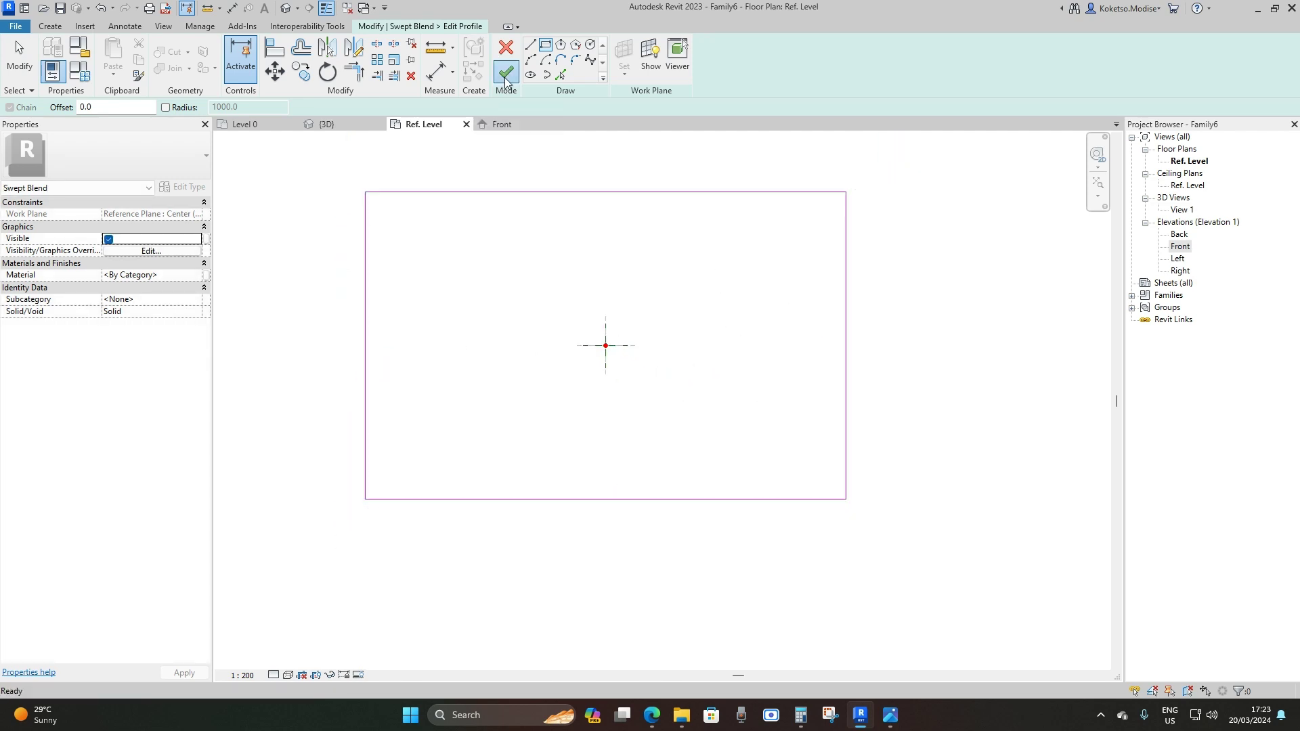
{"action": "left_click", "coordinate": [505, 71]}
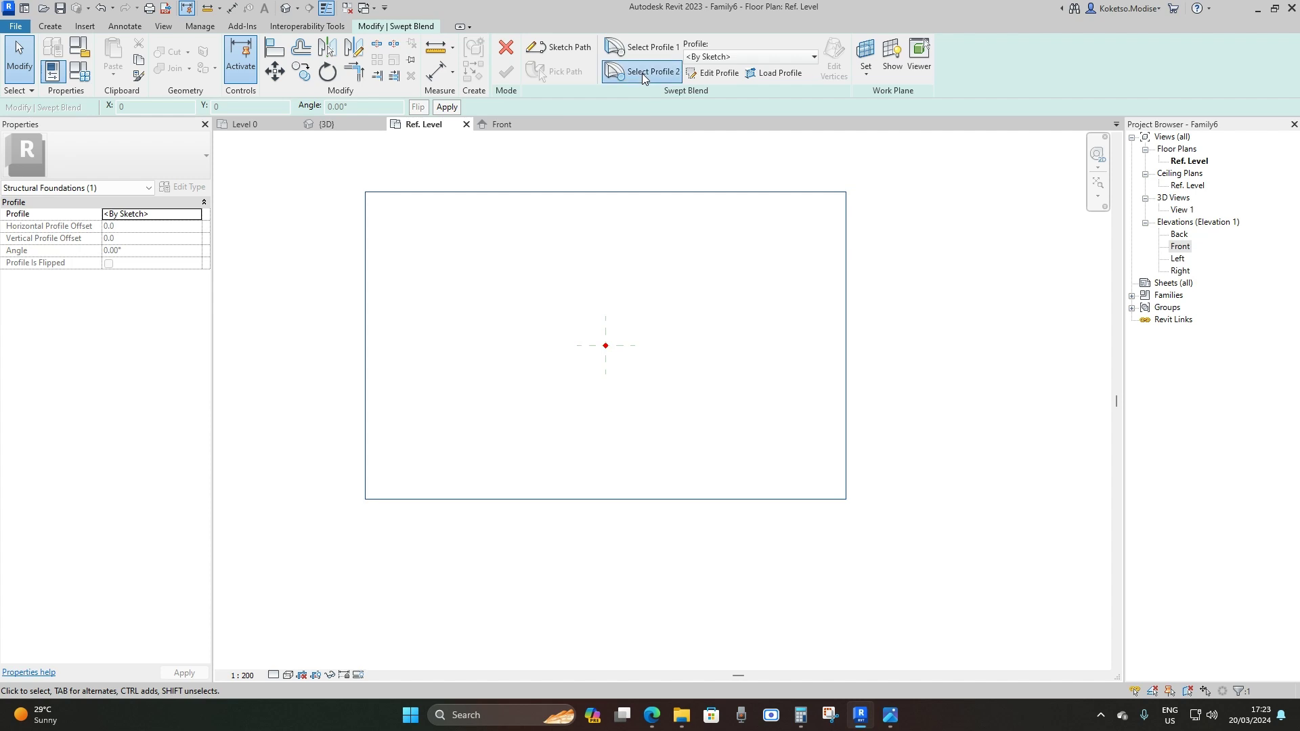
Start sketching the swept blend's second profile with a rectangle drawn over the foundation block's outline
{"action": "left_click", "coordinate": [711, 73]}
{"action": "left_click", "coordinate": [546, 44]}
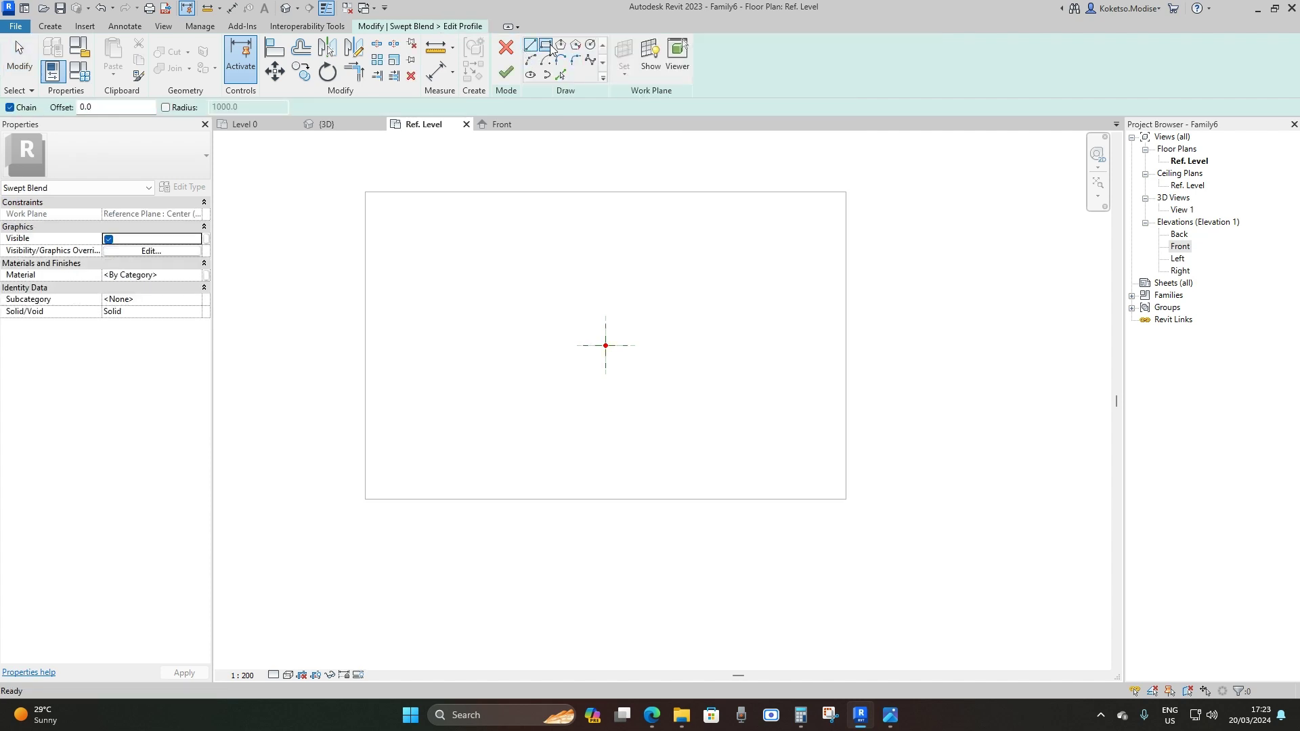
{"action": "left_click", "coordinate": [366, 192]}
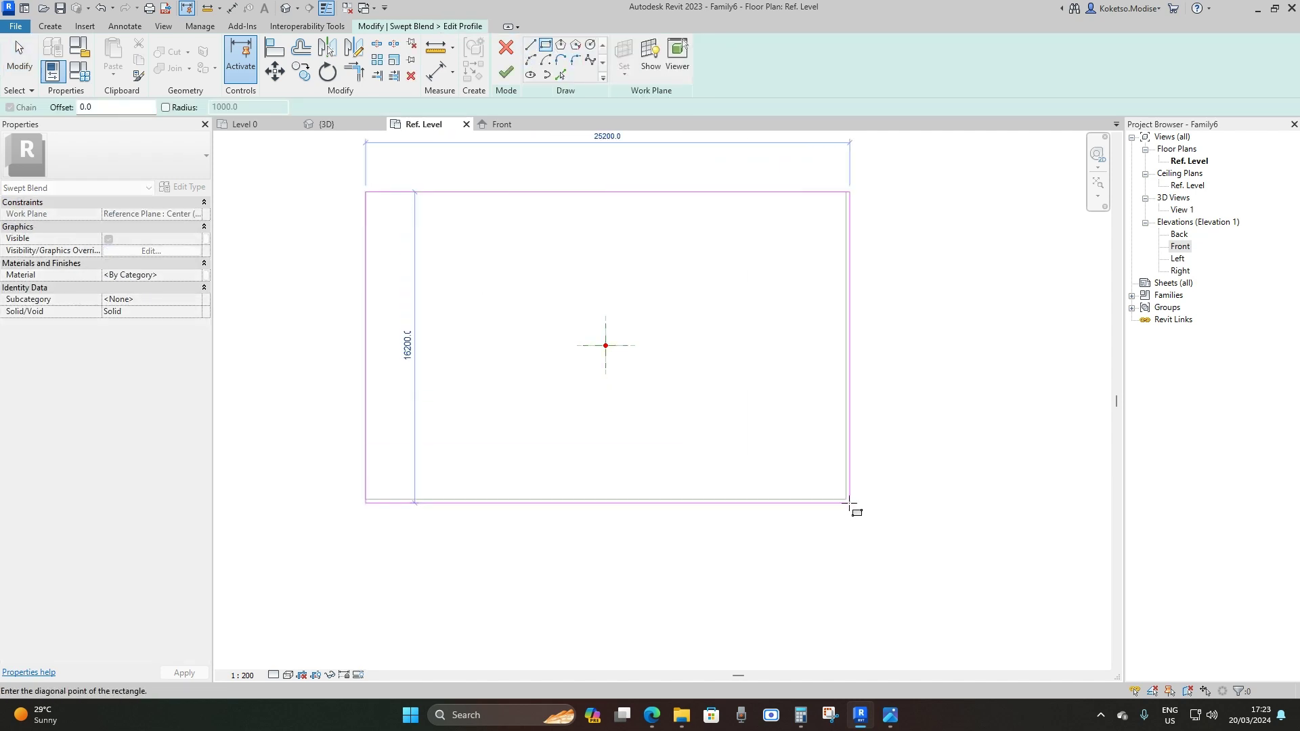
{"action": "left_click", "coordinate": [846, 499]}
{"action": "key", "text": "Escape"}
{"action": "key", "text": "Escape"}
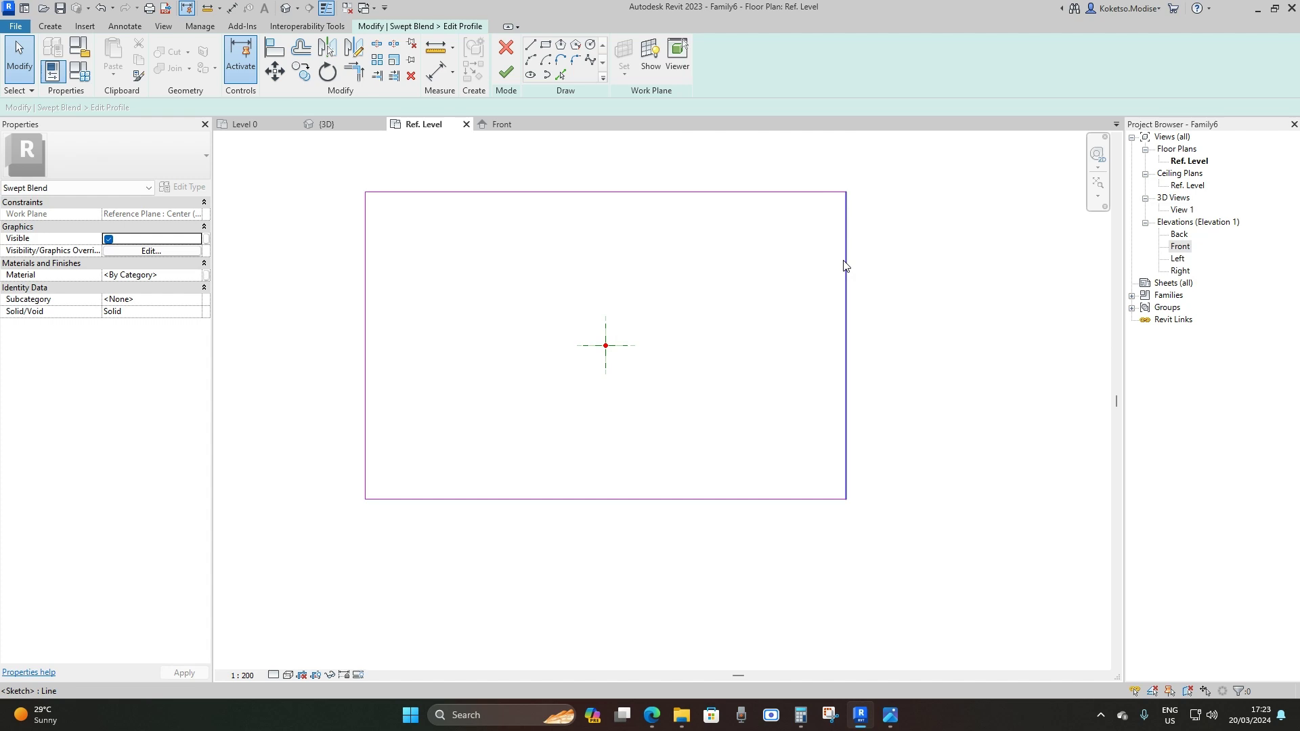
Offset the second profile's right edge 2500 mm inward from the block's right edge
{"action": "left_click", "coordinate": [846, 290]}
{"action": "left_click_drag", "start_coordinate": [847, 313], "coordinate": [816, 329]}
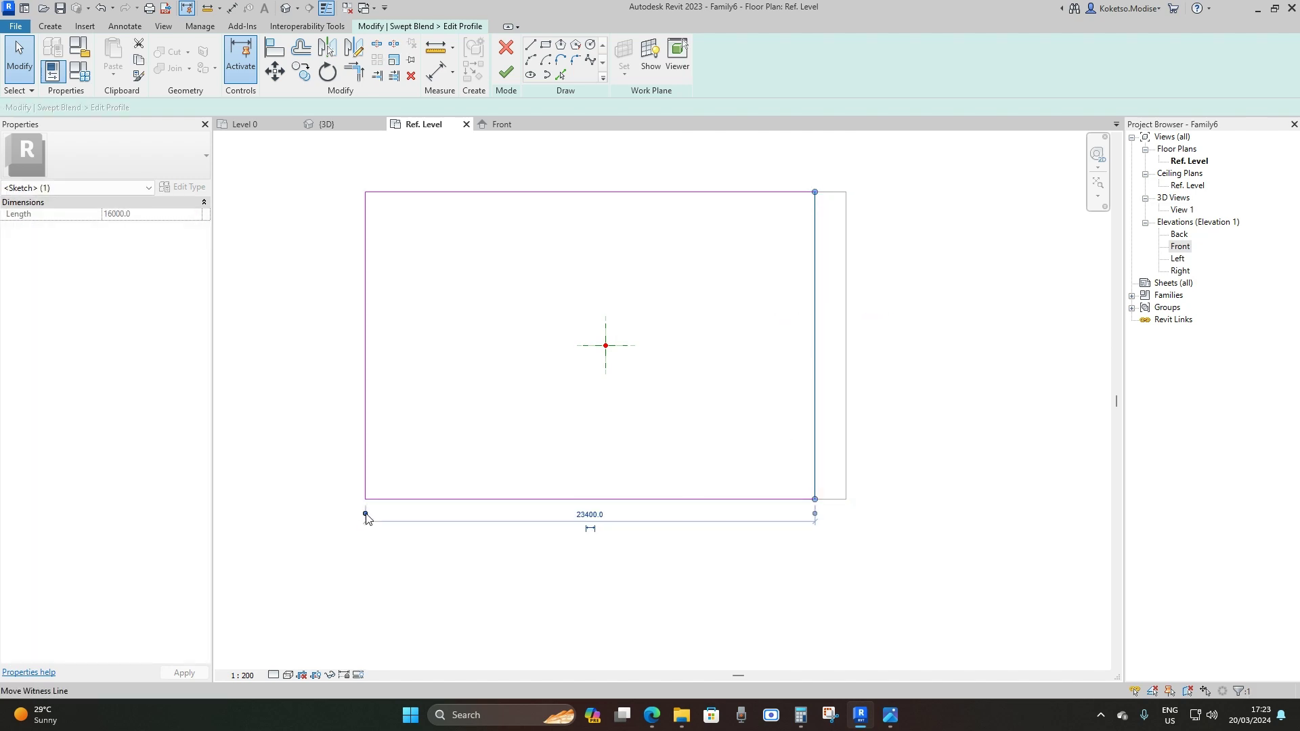
{"action": "left_click_drag", "start_coordinate": [845, 442], "coordinate": [846, 445]}
{"action": "left_click", "coordinate": [830, 515]}
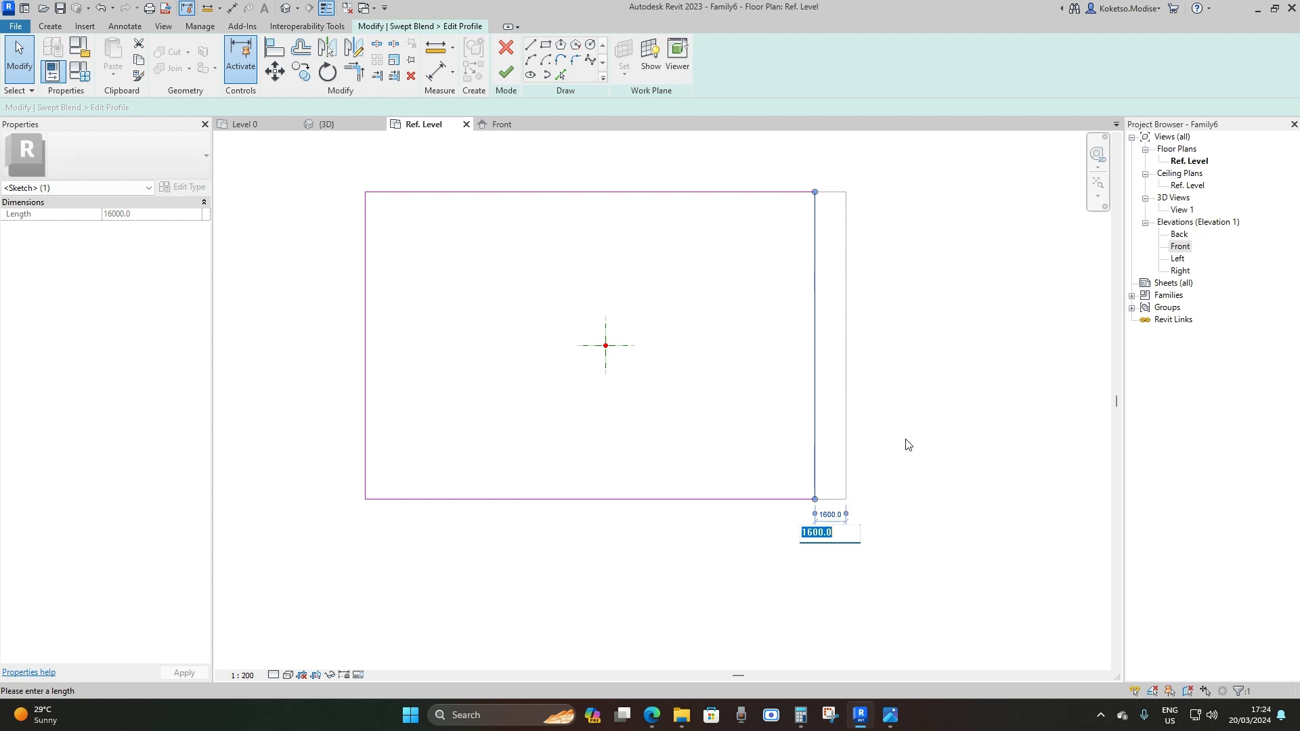
{"action": "type", "text": "2500"}
{"action": "key", "text": "Return"}
Offset the second profile's upper edge 2500 mm inward from the block's upper edge
{"action": "left_click", "coordinate": [720, 193]}
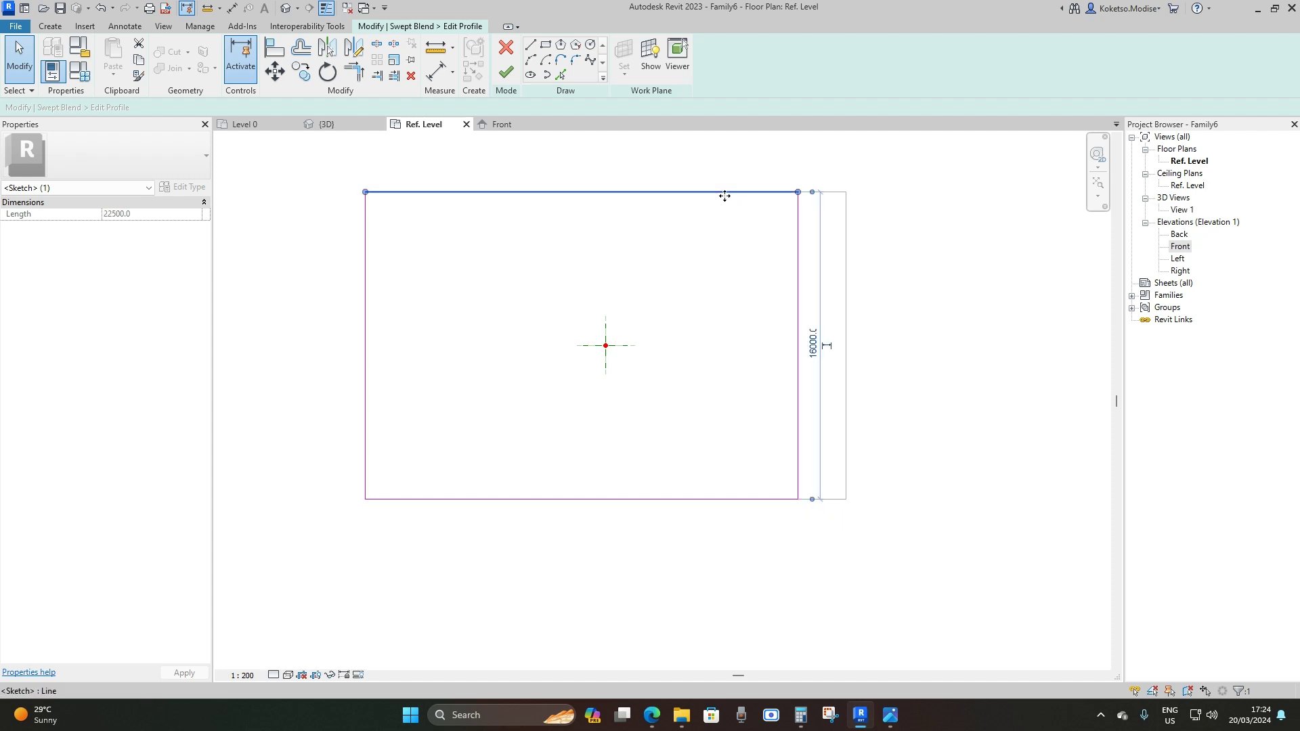
{"action": "left_click_drag", "start_coordinate": [719, 194], "coordinate": [719, 226]}
{"action": "left_click_drag", "start_coordinate": [813, 499], "coordinate": [764, 193]}
{"action": "left_click", "coordinate": [812, 209]}
{"action": "type", "text": "2"}
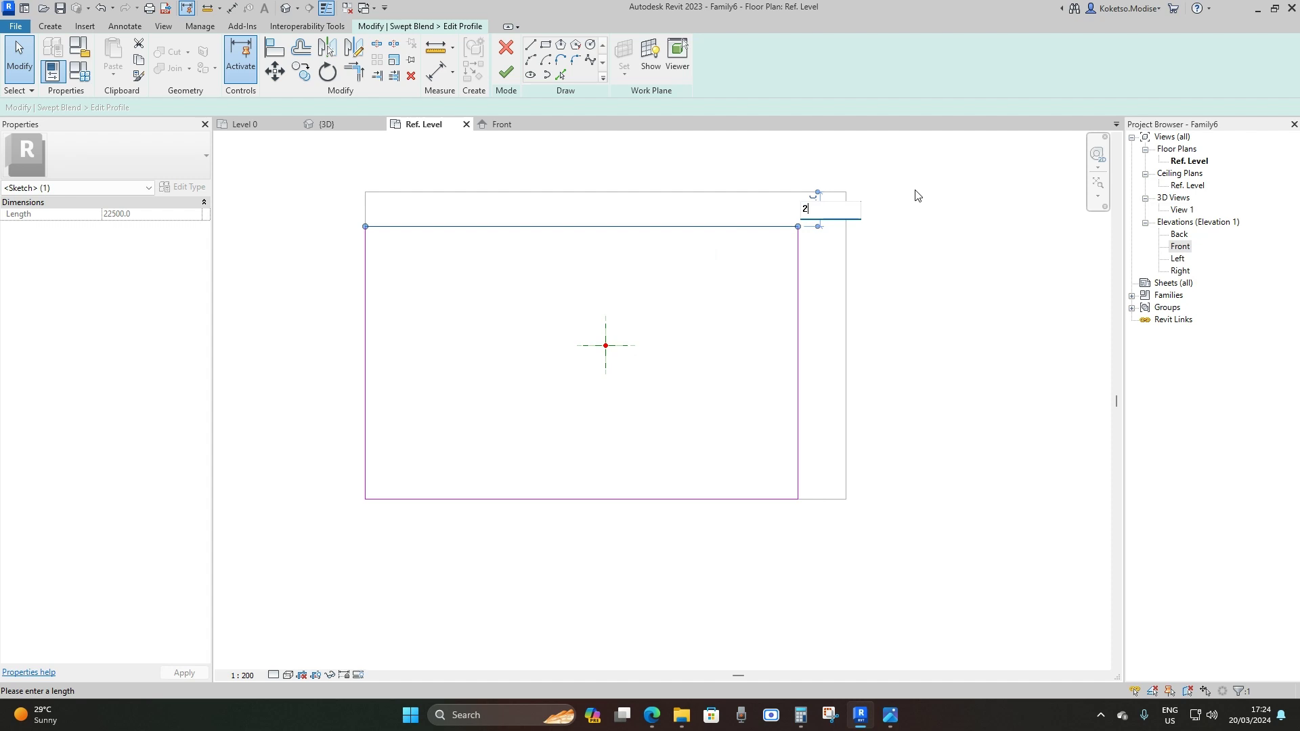
{"action": "type", "text": "500"}
{"action": "key", "text": "Return"}
Offset the second profile's left edge 2500 mm inward from the block's left edge
{"action": "left_click", "coordinate": [366, 339]}
{"action": "left_click_drag", "start_coordinate": [364, 315], "coordinate": [394, 315]}
{"action": "left_click_drag", "start_coordinate": [389, 268], "coordinate": [366, 281]}
{"action": "left_click", "coordinate": [378, 212]}
{"action": "type", "text": "2"}
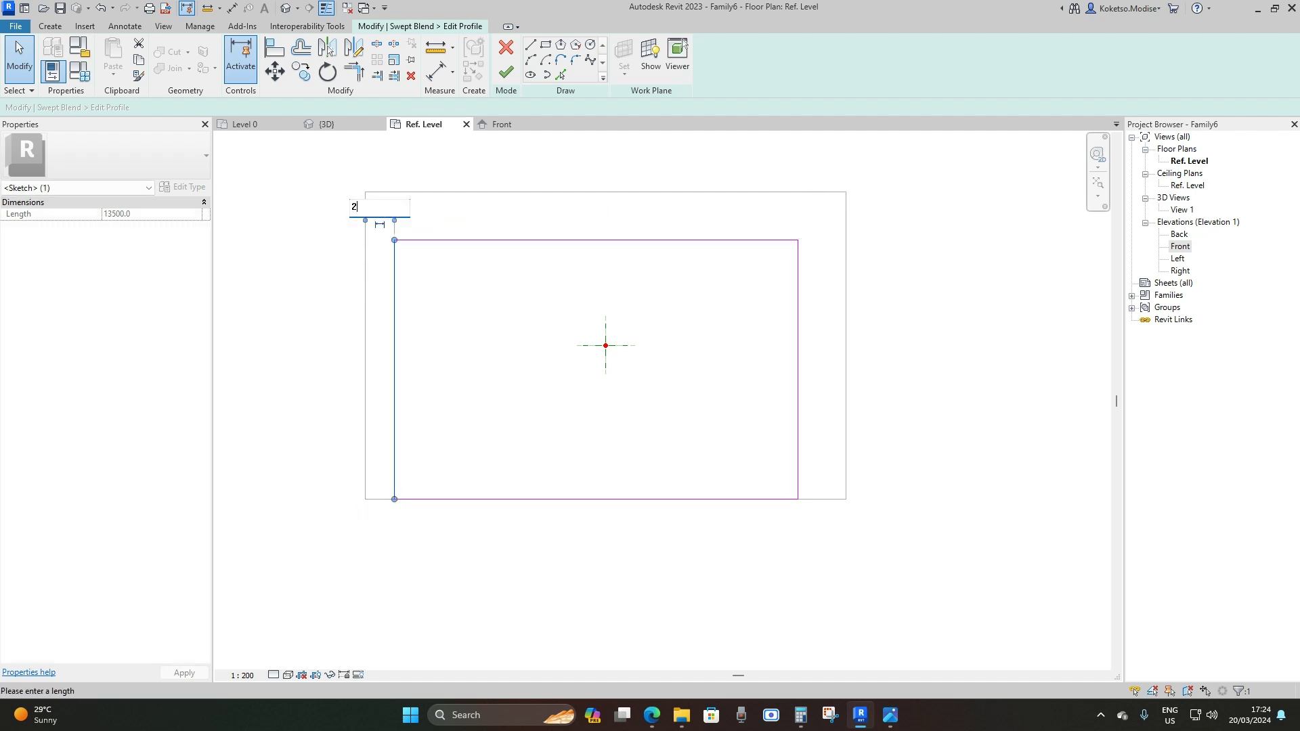
{"action": "type", "text": "500"}
{"action": "key", "text": "Return"}
Offset the second profile's lower edge 2500 mm inward from the block's lower edge and finish the profile sketch
{"action": "left_click_drag", "start_coordinate": [511, 501], "coordinate": [542, 453]}
{"action": "left_click_drag", "start_coordinate": [399, 240], "coordinate": [429, 499]}
{"action": "left_click", "coordinate": [385, 465]}
{"action": "type", "text": "2500"}
{"action": "key", "text": "Return"}
{"action": "left_click", "coordinate": [636, 336]}
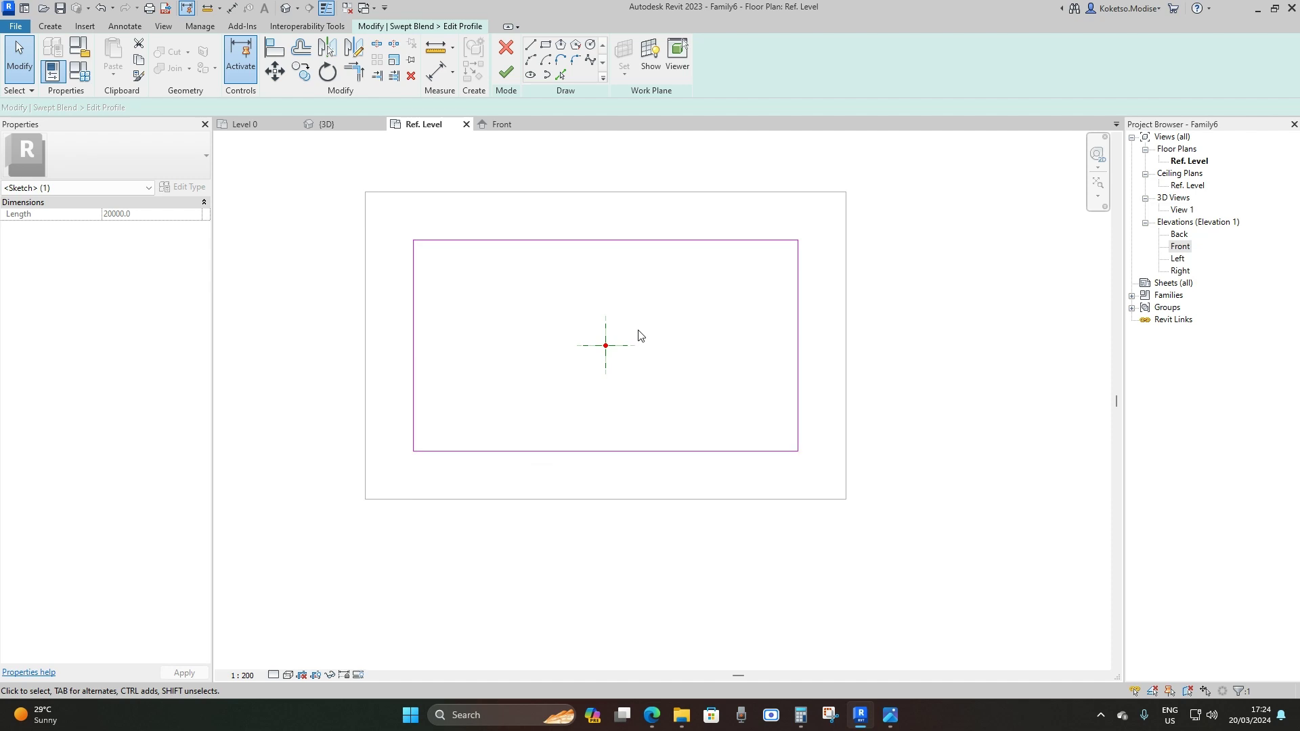
{"action": "left_click", "coordinate": [506, 75]}
Open the family's default 3D view and finish the swept blend on top of the foundation block
{"action": "left_click", "coordinate": [328, 125]}
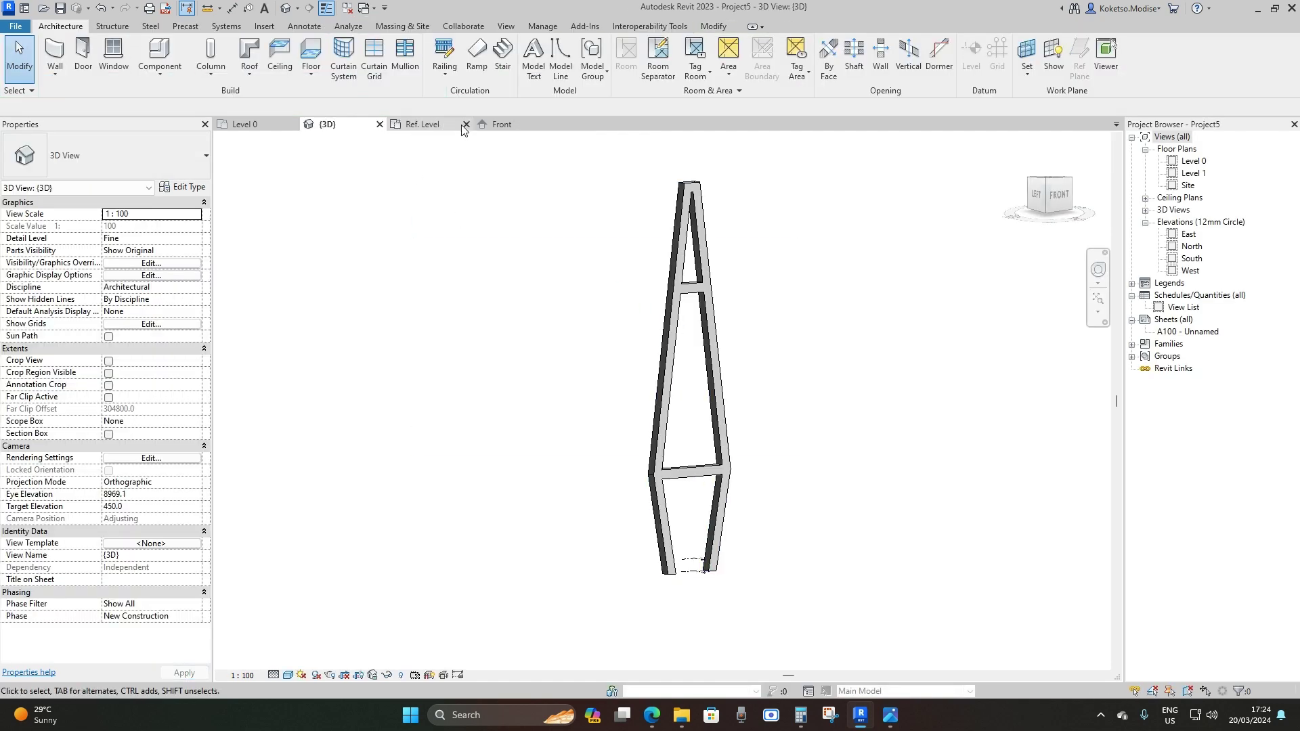
{"action": "left_click", "coordinate": [500, 126]}
{"action": "left_click", "coordinate": [285, 9]}
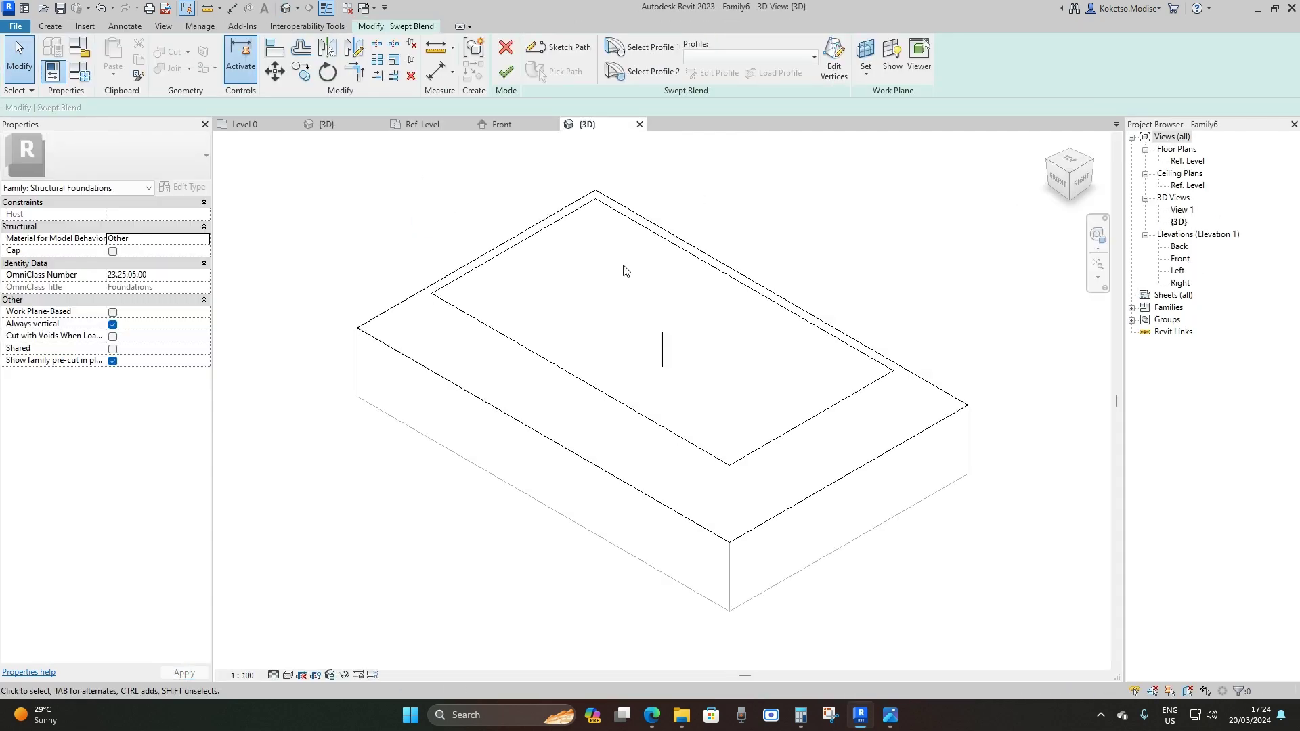
{"action": "left_click", "coordinate": [505, 71]}
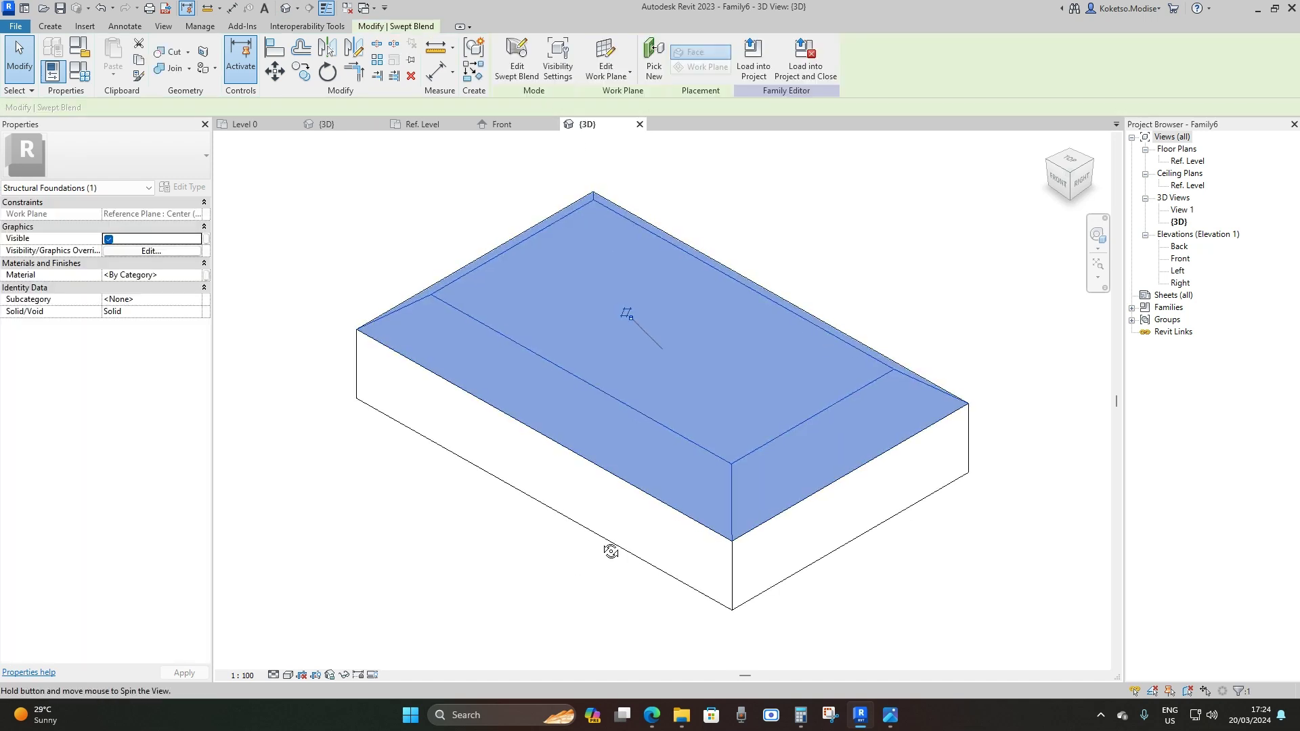
{"action": "middle_click_drag", "start_coordinate": [610, 545], "coordinate": [768, 451], "text": "shift"}
{"action": "key", "text": "Escape"}
{"action": "mouse_move", "coordinate": [765, 515]}
{"action": "middle_mouse_down", "text": "shift"}
{"action": "mouse_move", "coordinate": [752, 539]}
{"action": "mouse_move", "coordinate": [744, 512]}
{"action": "middle_mouse_up", "text": "shift"}
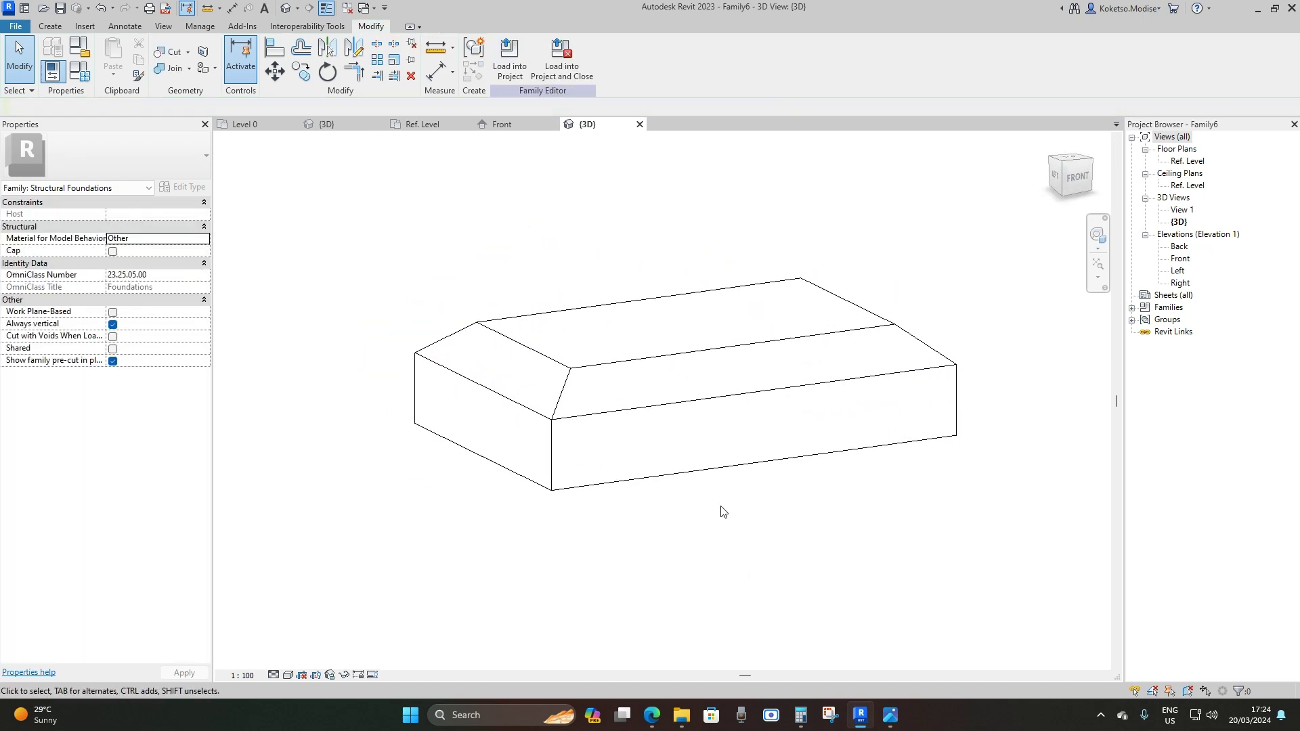
Set the family's 3D view to Fine detail level and Realistic visual style
{"action": "left_click", "coordinate": [273, 675]}
{"action": "left_click", "coordinate": [290, 658]}
{"action": "left_click", "coordinate": [289, 675]}
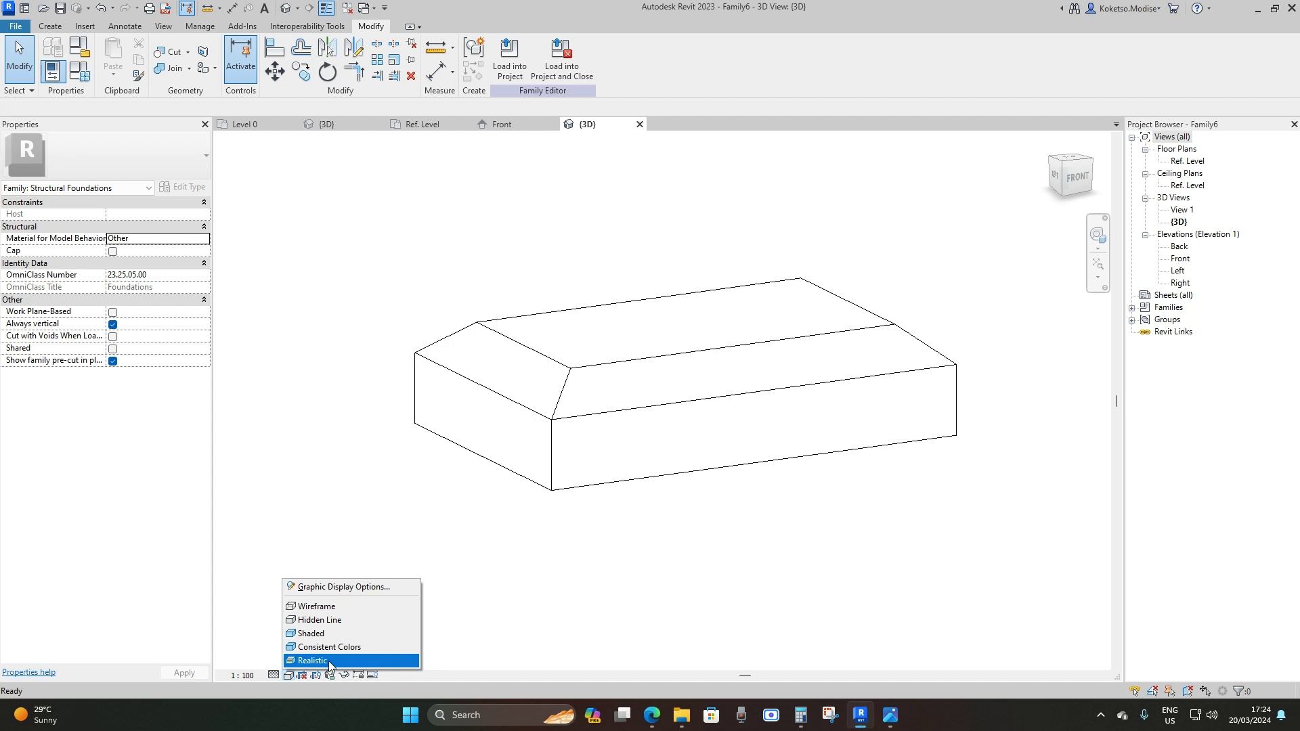
{"action": "left_click", "coordinate": [329, 661]}
{"action": "middle_click_drag", "start_coordinate": [885, 516], "coordinate": [769, 458], "text": "shift"}
Assign the library material "Concrete, Precast" to both the foundation block and the swept blend
{"action": "left_click_drag", "start_coordinate": [1000, 236], "coordinate": [430, 548]}
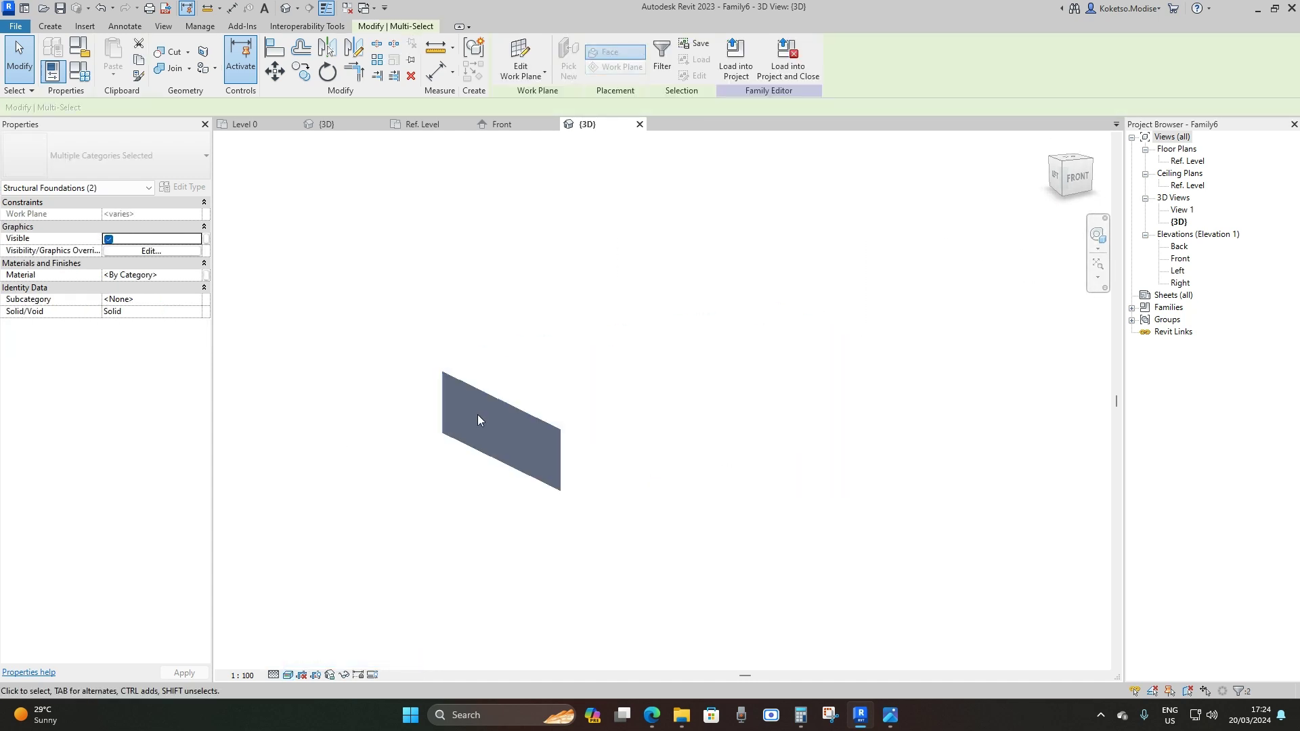
{"action": "left_click", "coordinate": [195, 277]}
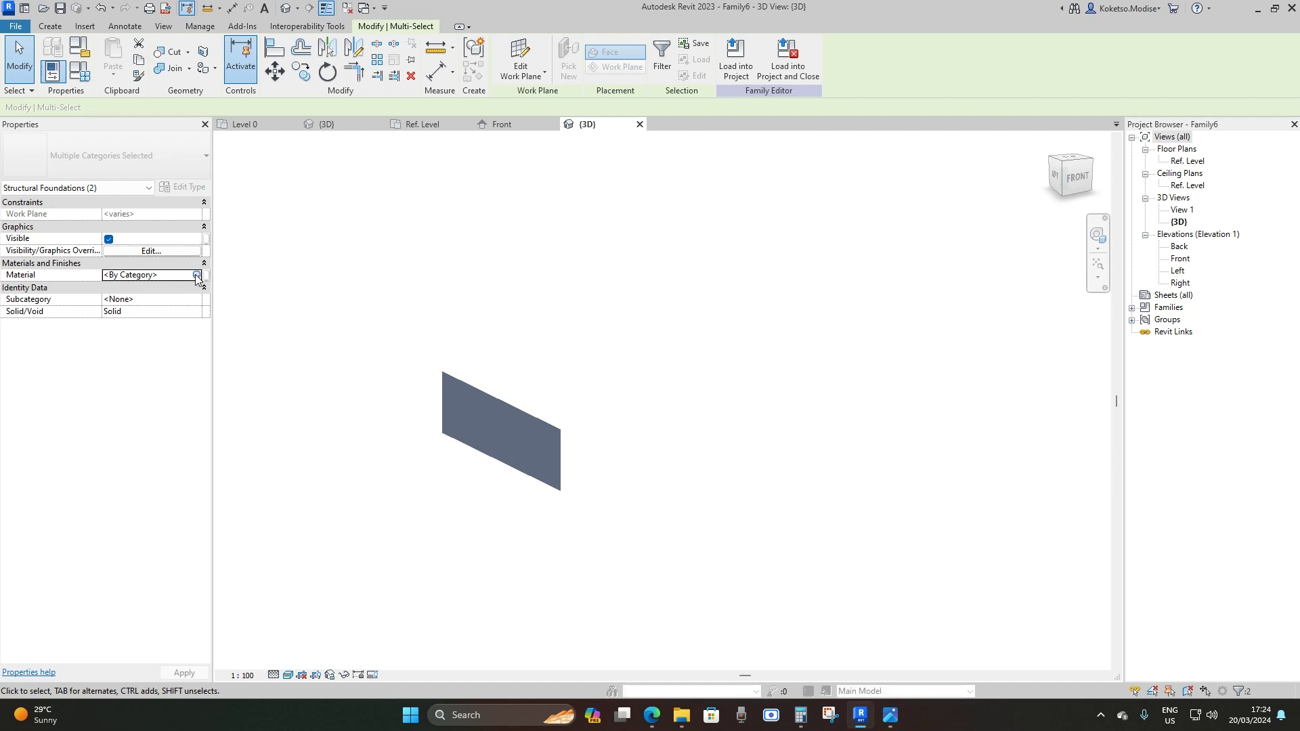
{"action": "left_click", "coordinate": [196, 275]}
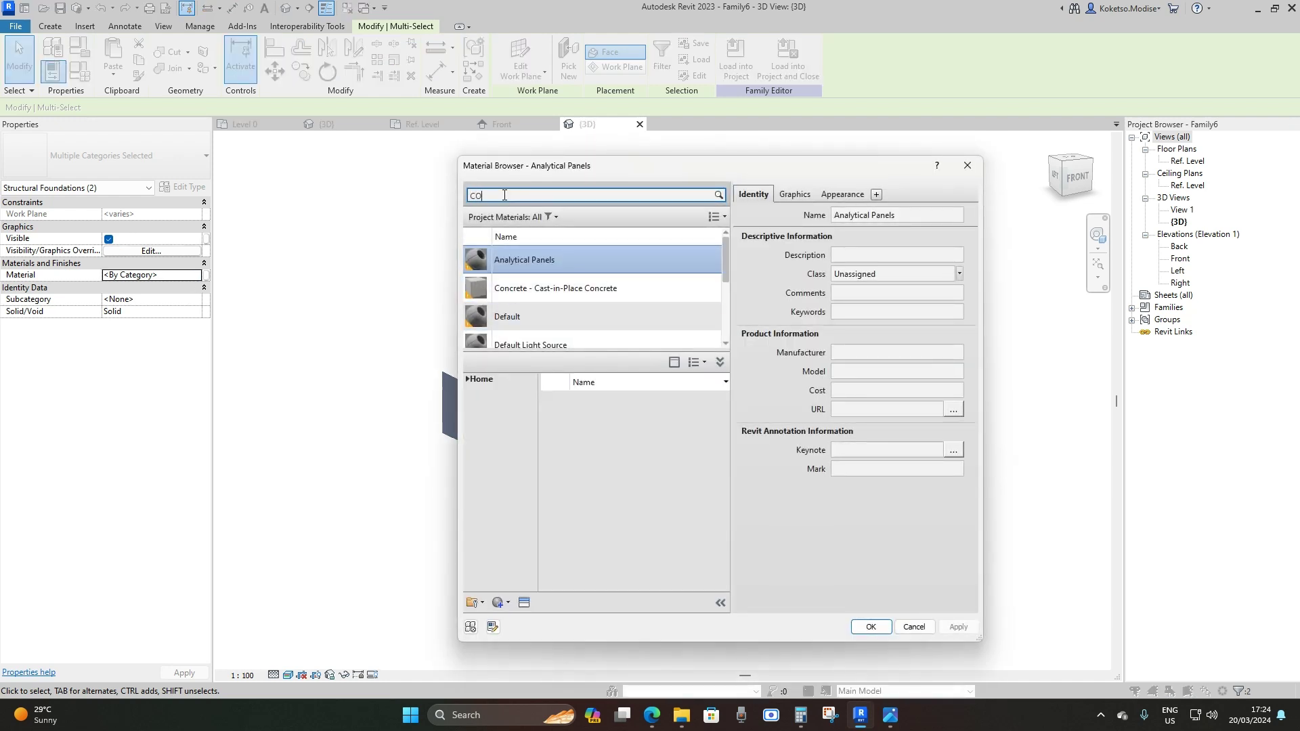
{"action": "type", "text": "CONCRETE"}
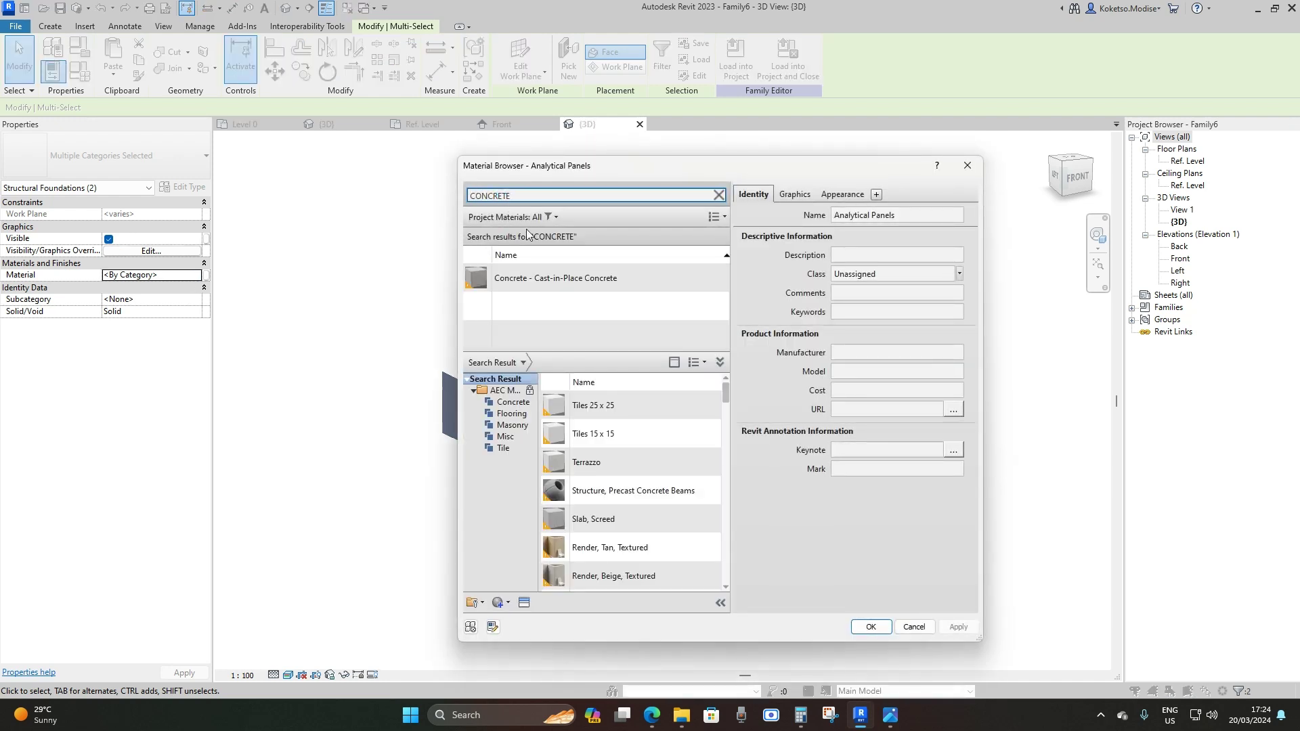
{"action": "left_click_drag", "start_coordinate": [725, 392], "coordinate": [723, 428]}
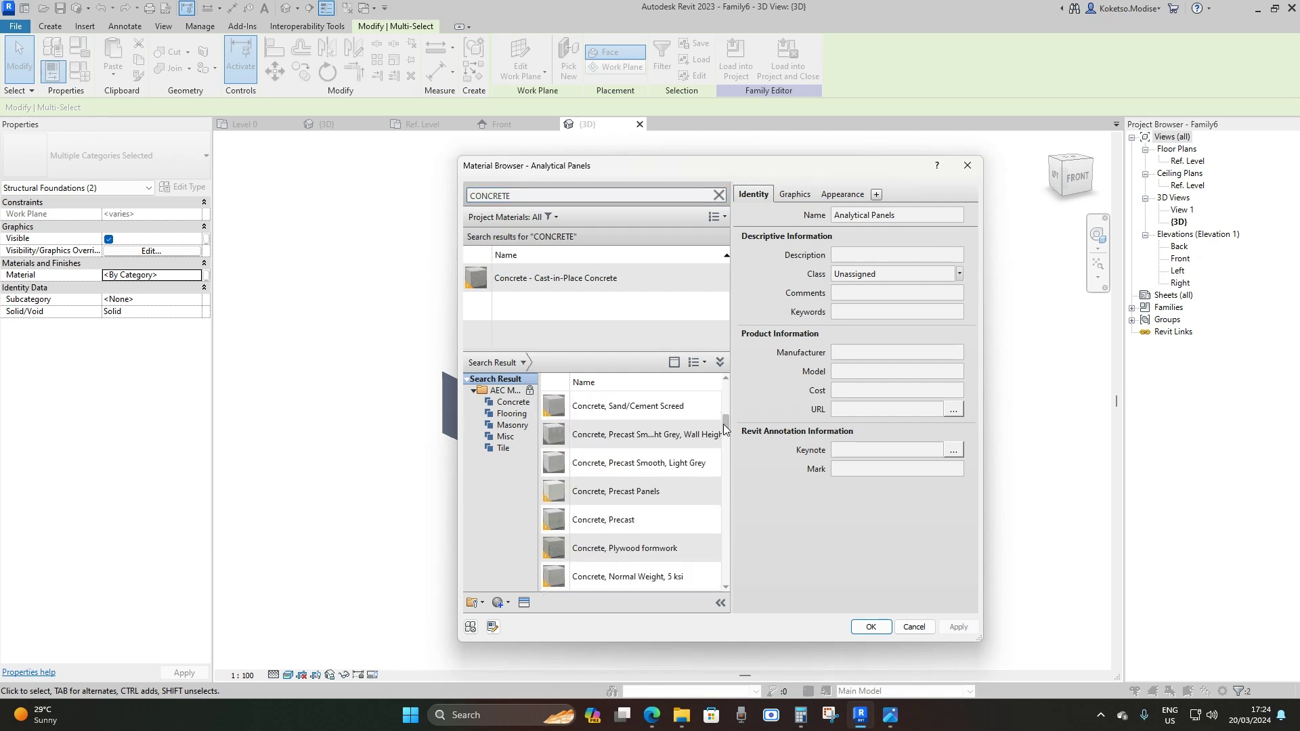
{"action": "left_click", "coordinate": [708, 520]}
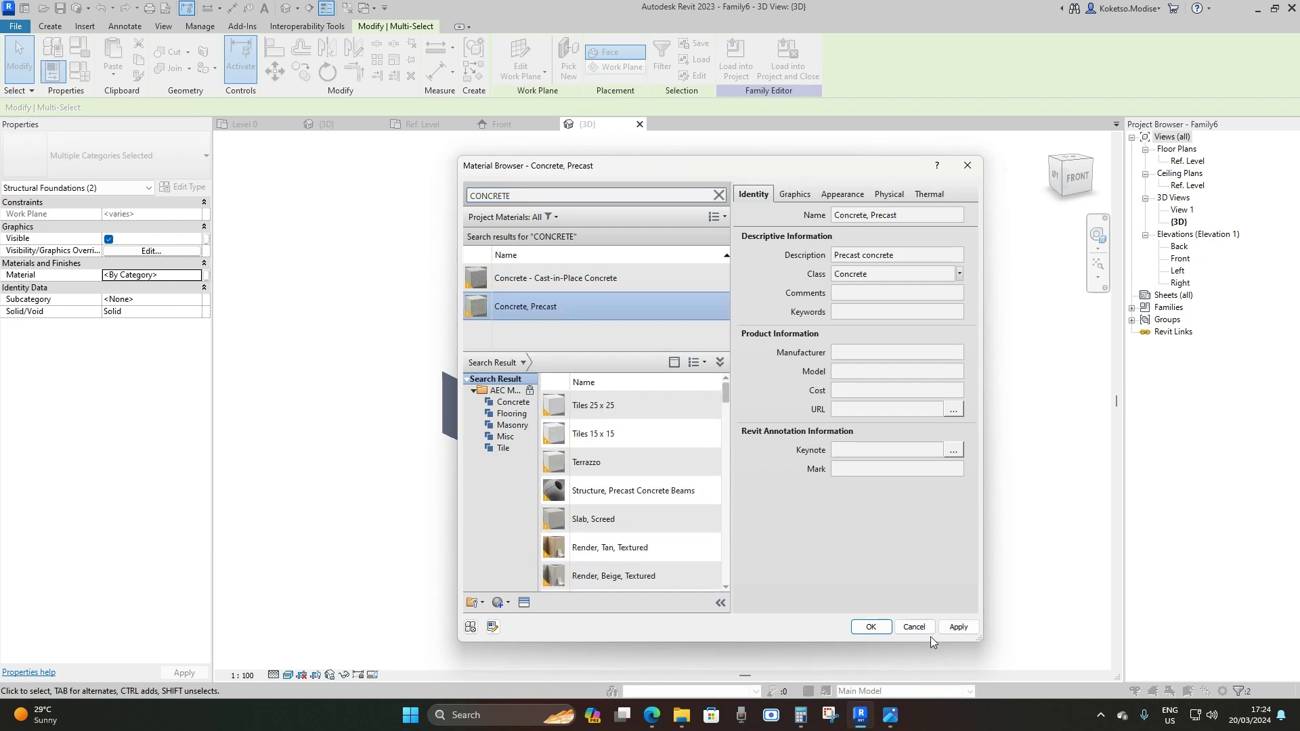
{"action": "left_click", "coordinate": [871, 627]}
{"action": "left_click", "coordinate": [829, 517]}
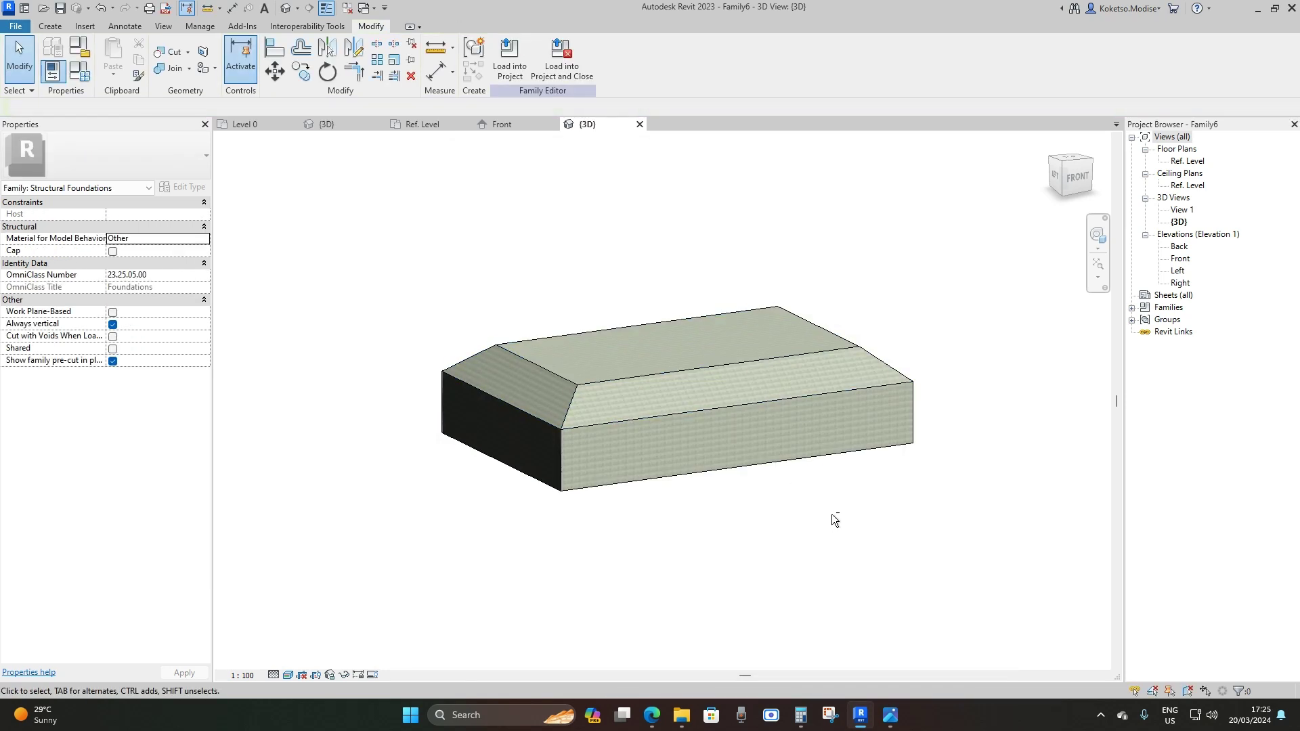
{"action": "middle_click_drag", "start_coordinate": [828, 436], "coordinate": [790, 472]}
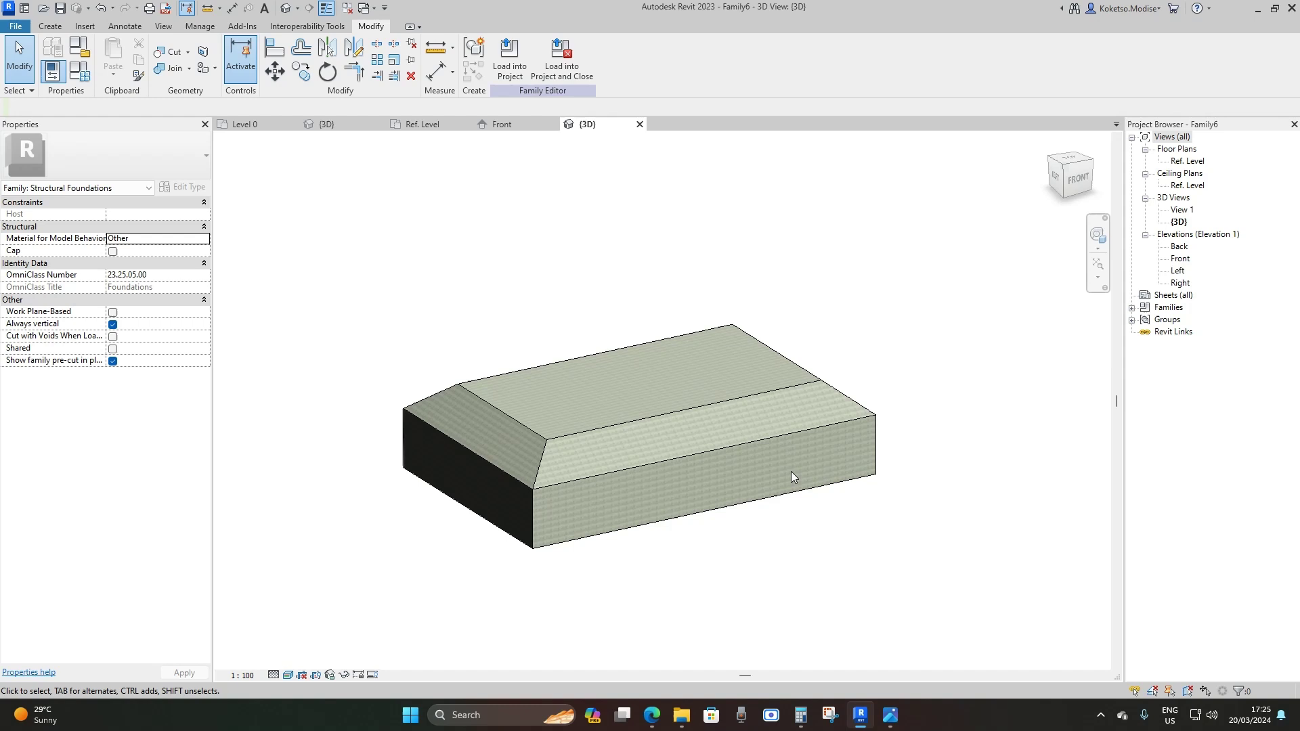
Load the foundation family into the project, closing it unsaved, and place it on Level 0 midway between the pylon's two legs
{"action": "left_click", "coordinate": [562, 60]}
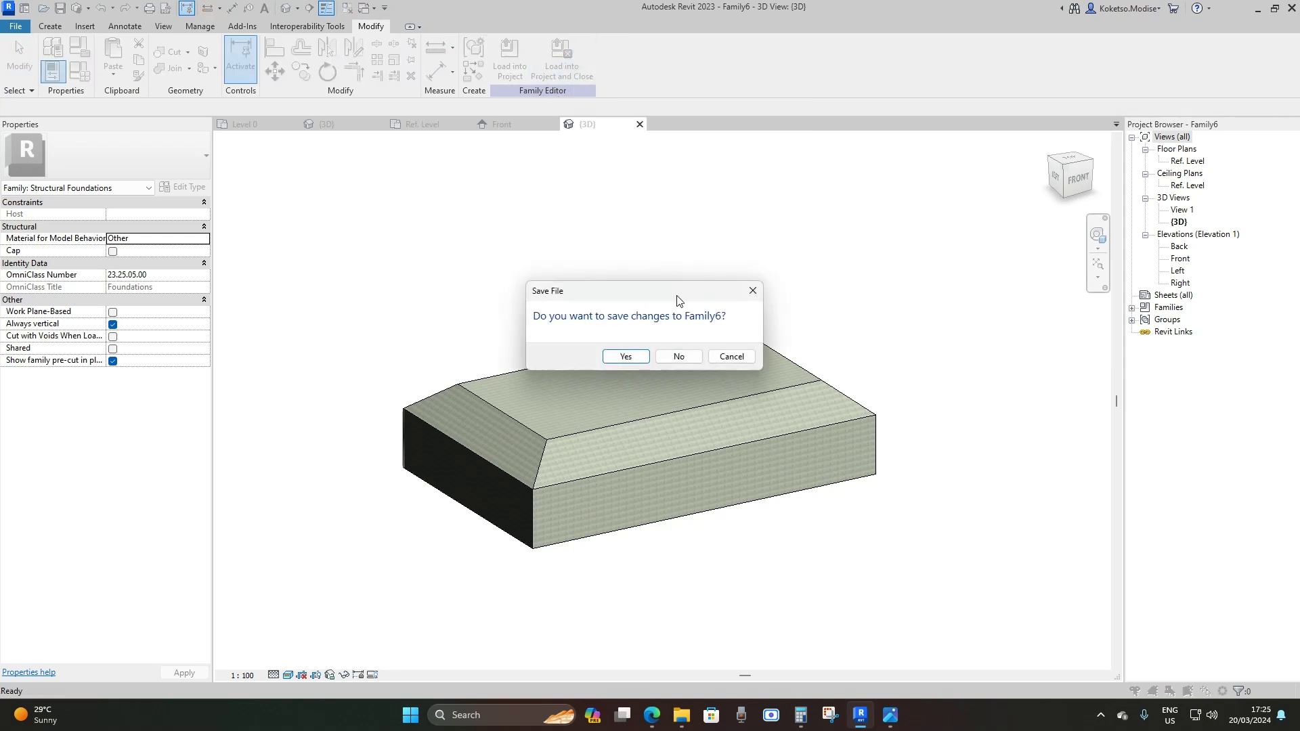
{"action": "left_click", "coordinate": [679, 357]}
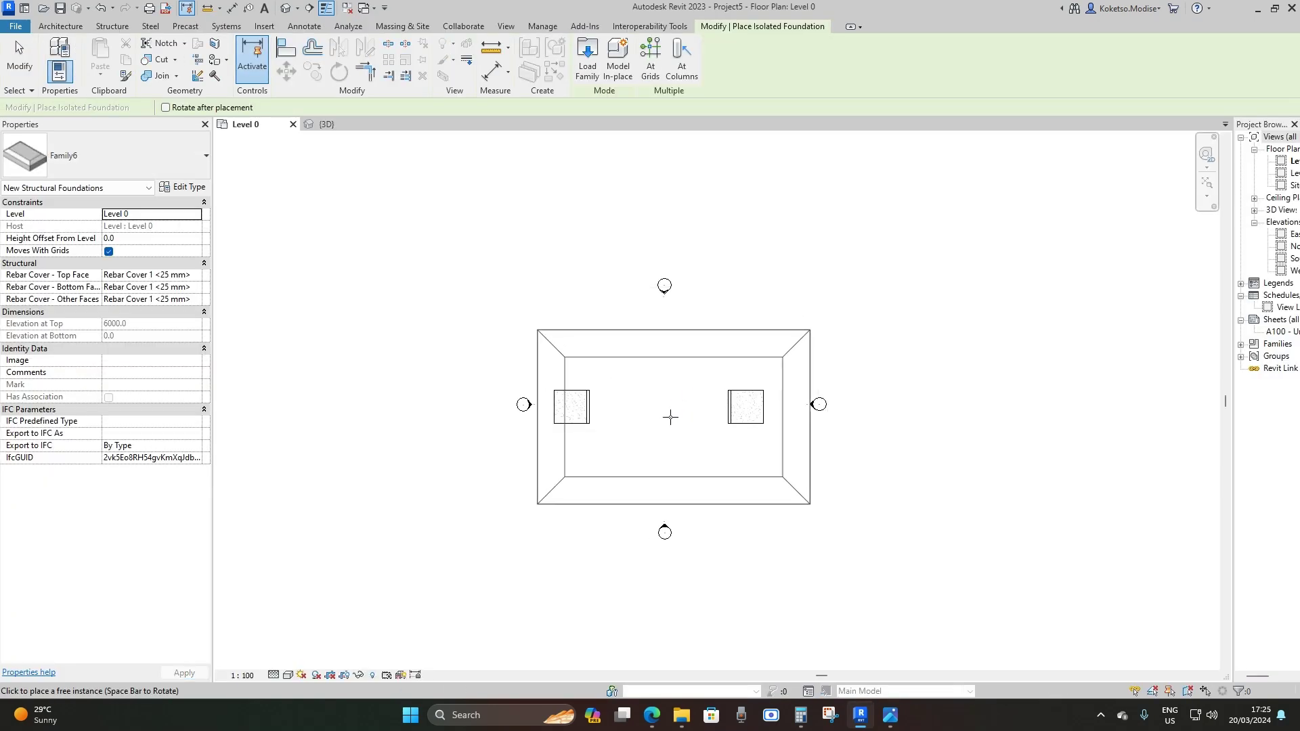
{"action": "scroll", "coordinate": [658, 408], "scroll_direction": "up", "scroll_amount": 1}
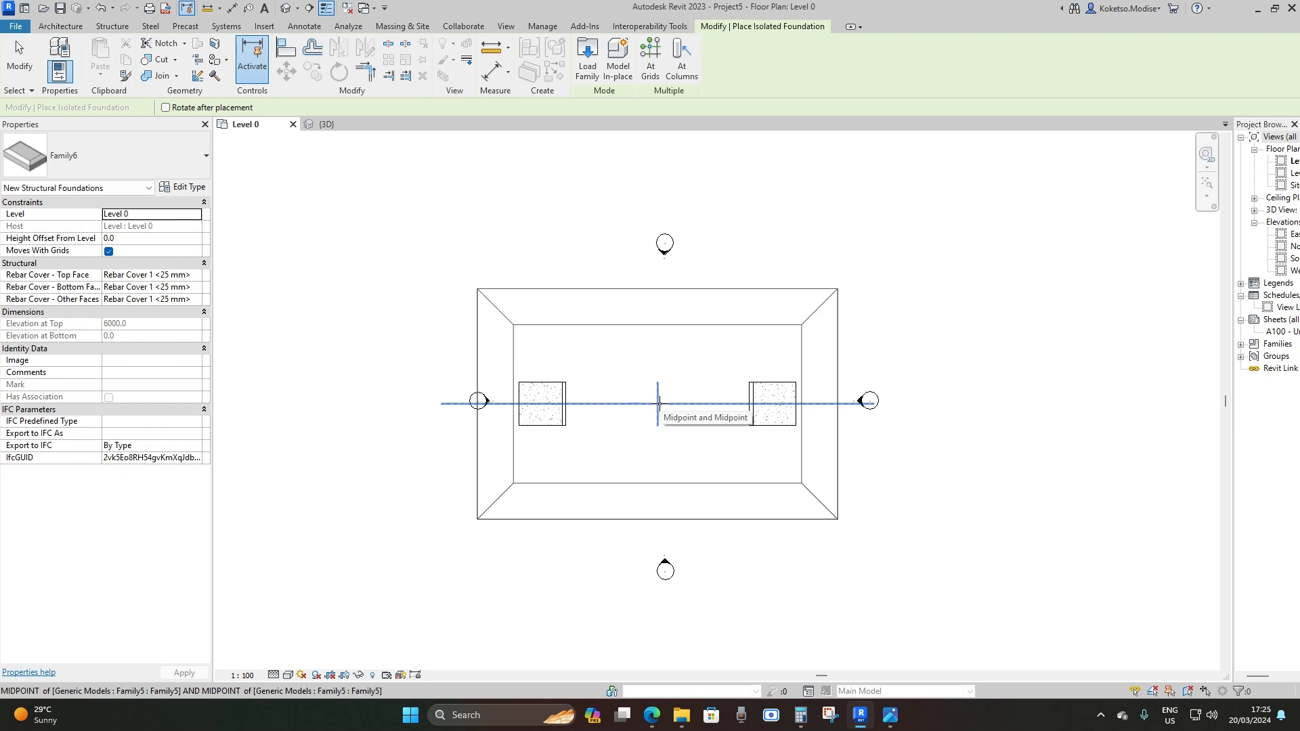
{"action": "left_click", "coordinate": [659, 404]}
{"action": "key", "text": "Escape"}
{"action": "key", "text": "Escape"}
Select the pylon in the project's 3D view and open the South elevation
{"action": "left_click", "coordinate": [351, 122]}
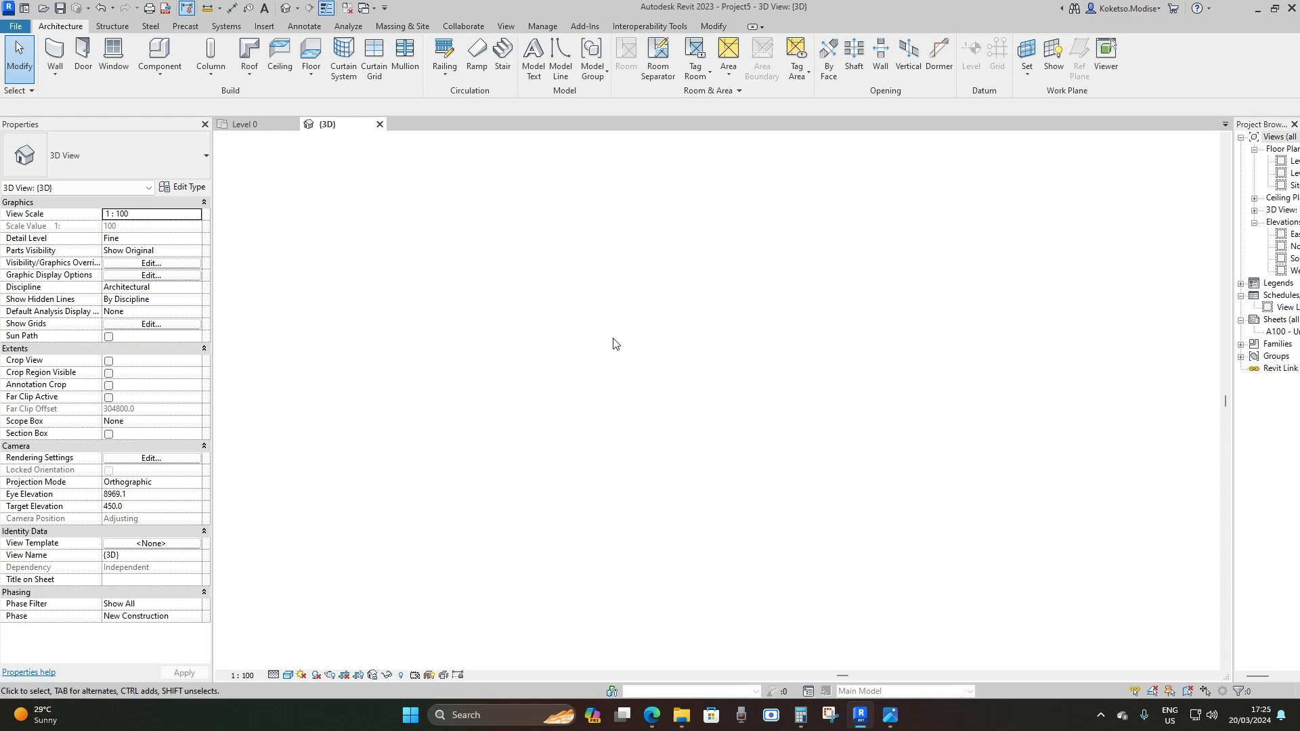
{"action": "scroll", "coordinate": [745, 515], "scroll_direction": "up", "scroll_amount": 3}
{"action": "middle_click_drag", "start_coordinate": [766, 501], "coordinate": [586, 406], "text": "shift"}
{"action": "left_click", "coordinate": [751, 526]}
{"action": "left_click_drag", "start_coordinate": [1235, 284], "coordinate": [1148, 284]}
{"action": "double_click", "coordinate": [1215, 257]}
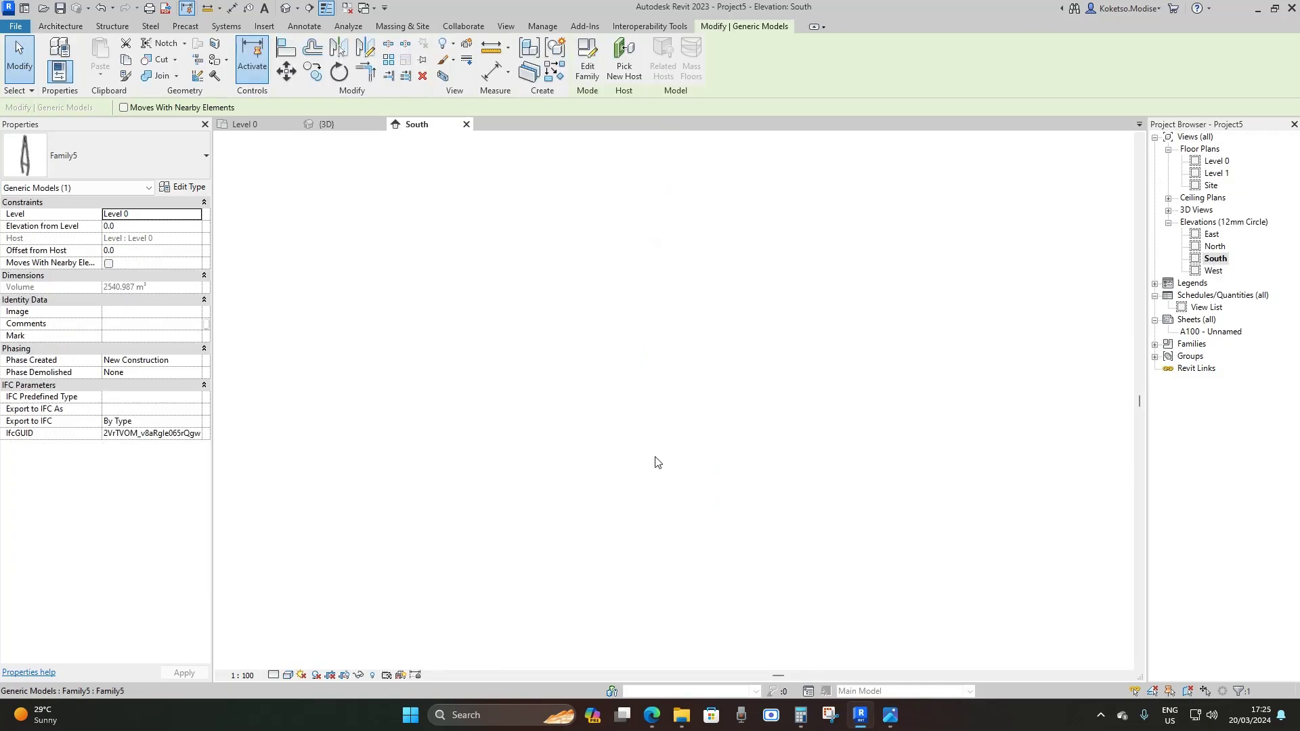
Move the selected pylon straight up about 8500 mm so its leg bases clear the foundation
{"action": "scroll", "coordinate": [704, 592], "scroll_direction": "up", "scroll_amount": 2}
{"action": "middle_click_drag", "start_coordinate": [704, 592], "coordinate": [664, 380]}
{"action": "left_click", "coordinate": [286, 72]}
{"action": "scroll", "coordinate": [616, 450], "scroll_direction": "up", "scroll_amount": 2}
{"action": "left_click", "coordinate": [600, 445]}
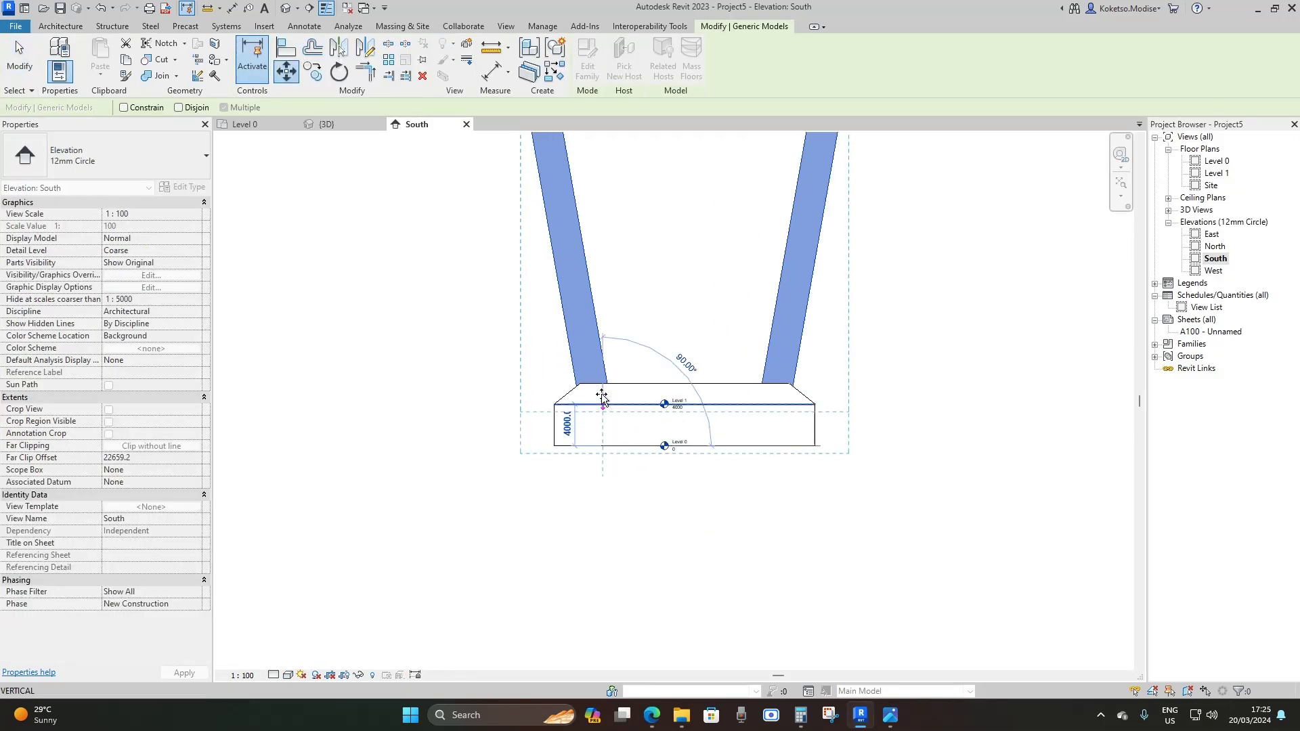
{"action": "left_click", "coordinate": [602, 356]}
Lower the pylon until its leg bases sit on the foundation's top face, and check the fit in 3D
{"action": "left_click", "coordinate": [287, 70]}
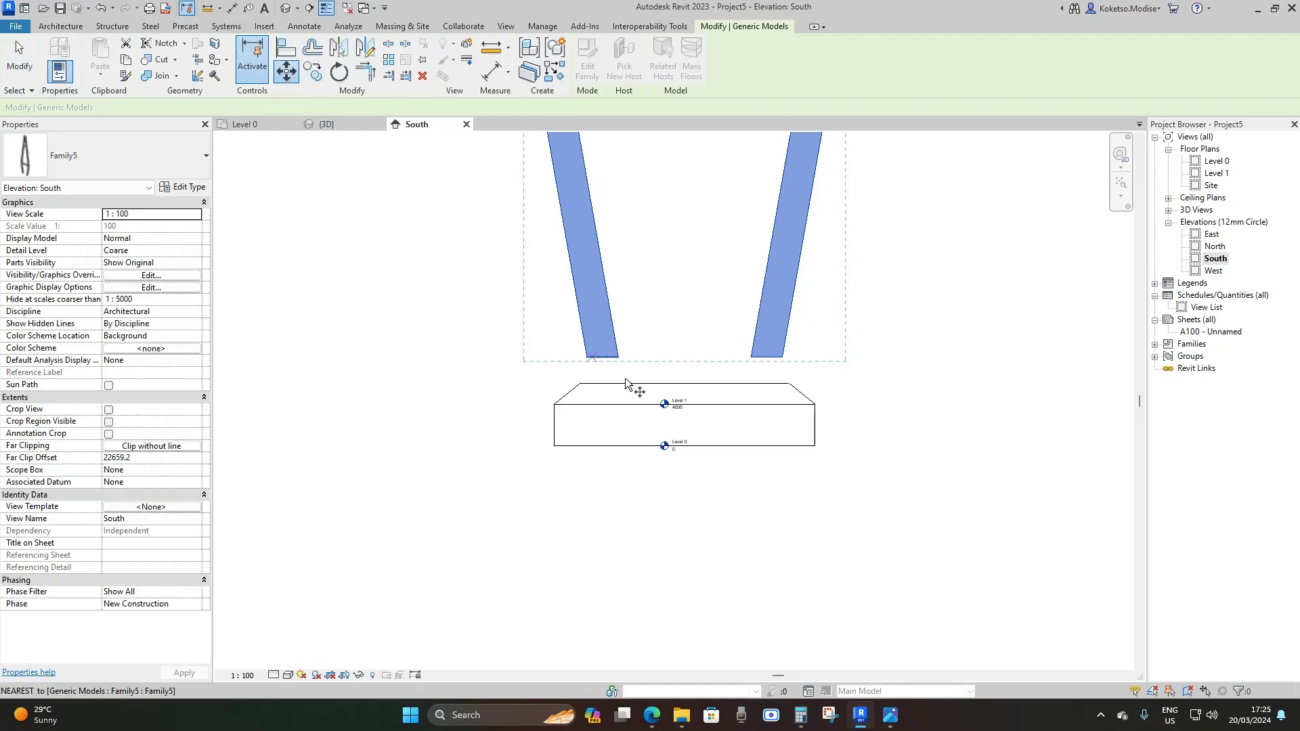
{"action": "left_click", "coordinate": [605, 359]}
{"action": "left_click", "coordinate": [603, 384]}
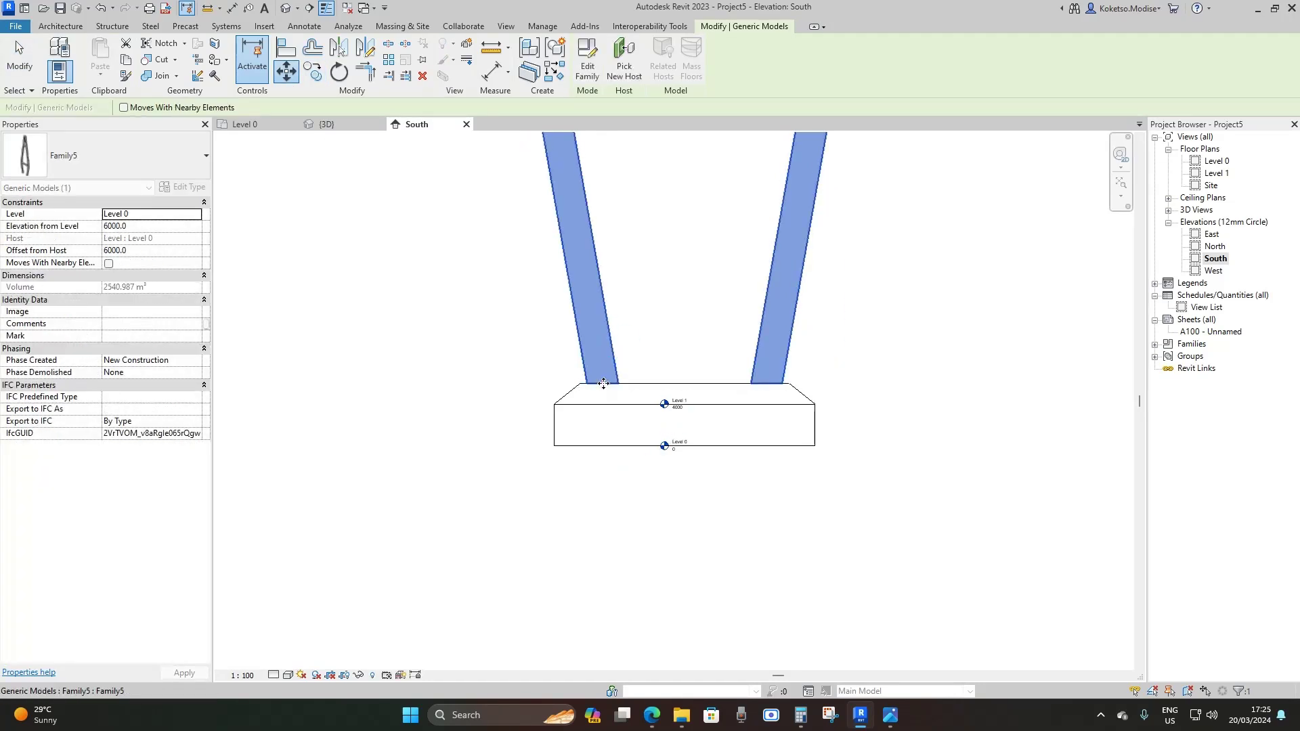
{"action": "scroll", "coordinate": [606, 488], "scroll_direction": "down", "scroll_amount": 3}
{"action": "left_click", "coordinate": [604, 488]}
{"action": "scroll", "coordinate": [623, 415], "scroll_direction": "down", "scroll_amount": 2}
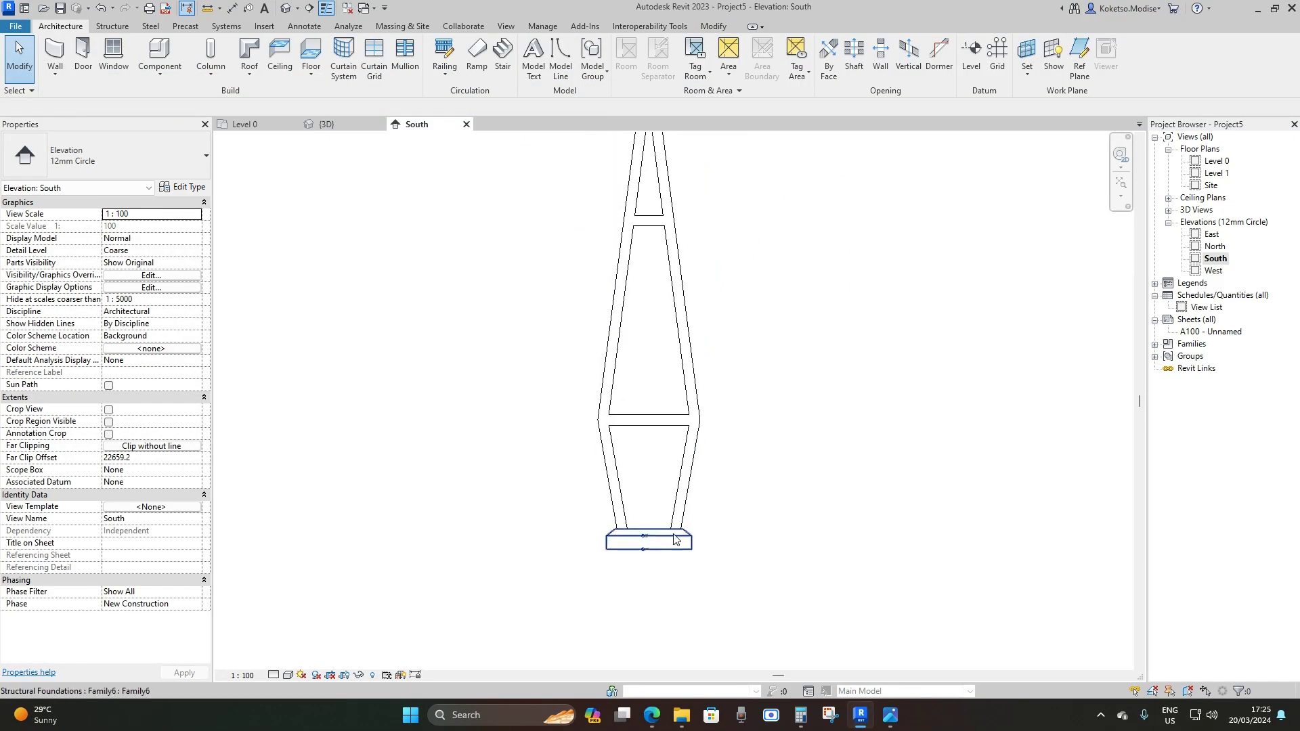
{"action": "left_click", "coordinate": [319, 125]}
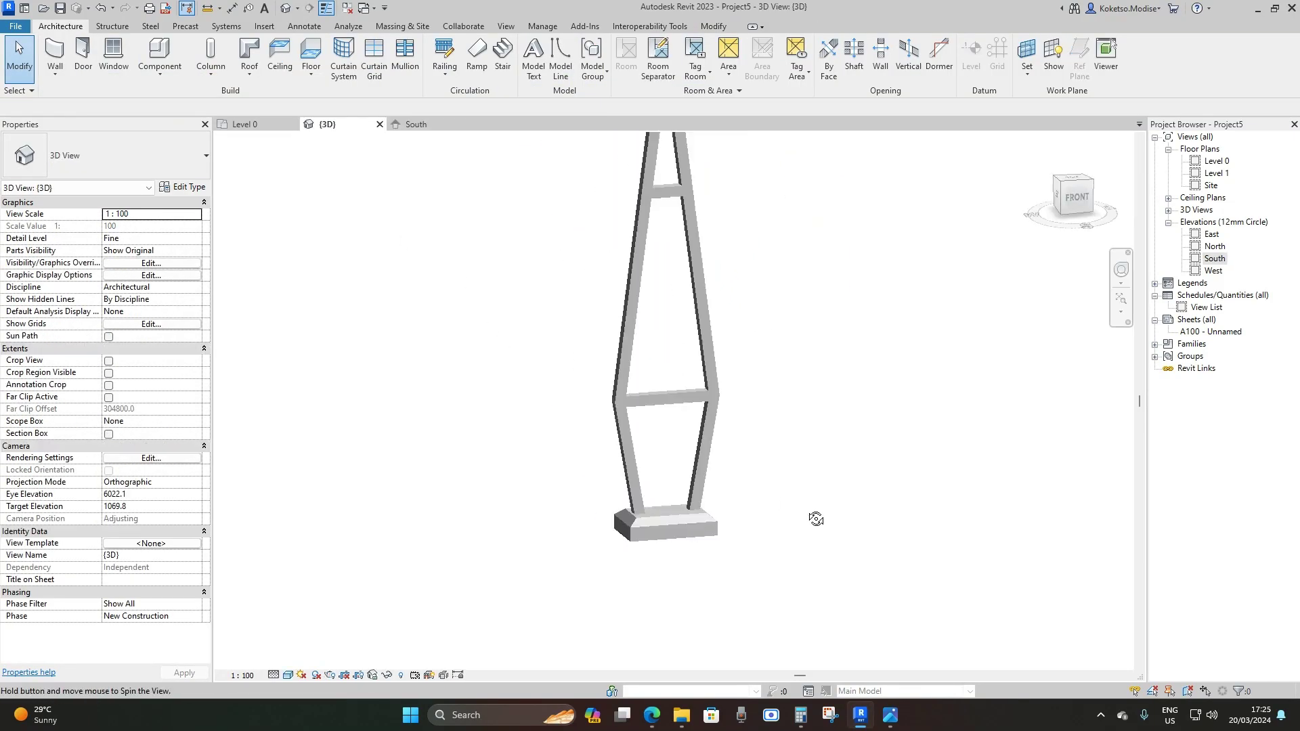
{"action": "scroll", "coordinate": [833, 504], "scroll_direction": "down", "scroll_amount": 3}
{"action": "scroll", "coordinate": [805, 472], "scroll_direction": "up", "scroll_amount": 2}
{"action": "middle_click_drag", "start_coordinate": [809, 514], "coordinate": [805, 551], "text": "shift"}
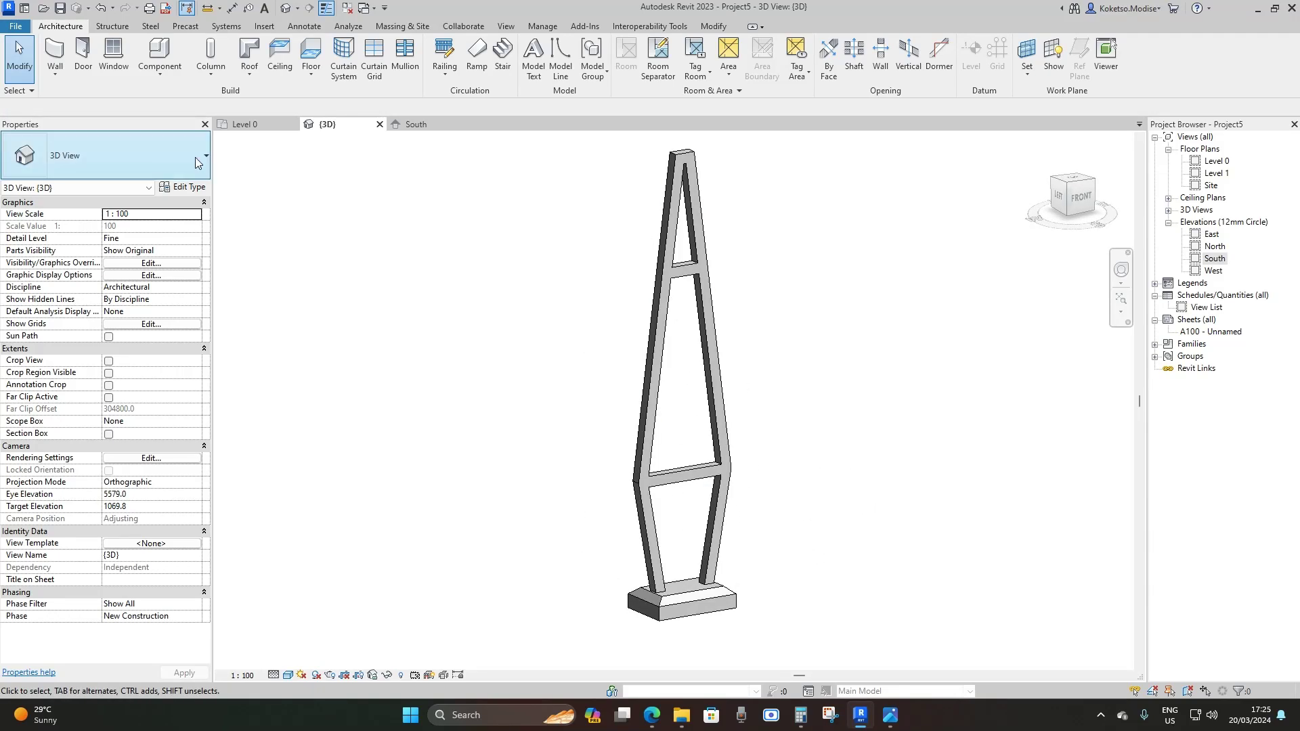
In the Level 0 plan, draw a vertical reference plane along the foundation's west edge, extending it well past the south edge
{"action": "left_click", "coordinate": [243, 124]}
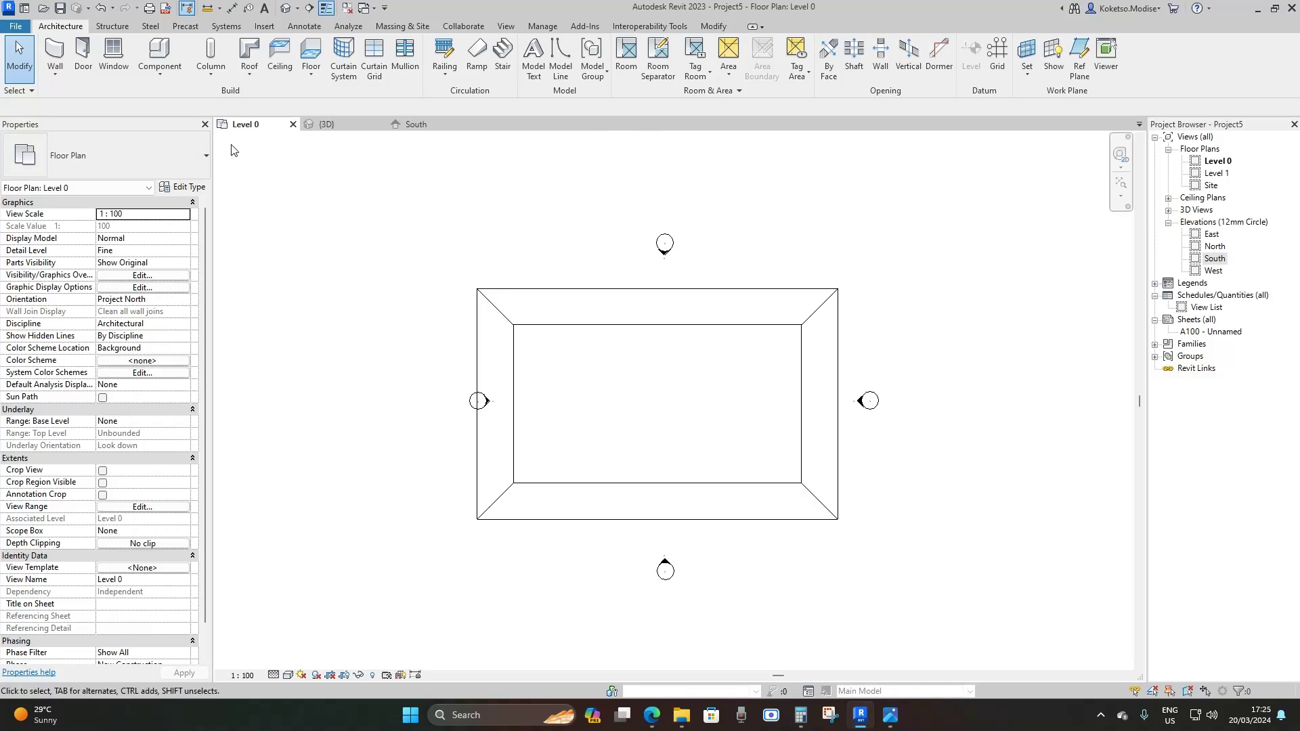
{"action": "scroll", "coordinate": [586, 332], "scroll_direction": "down", "scroll_amount": 3}
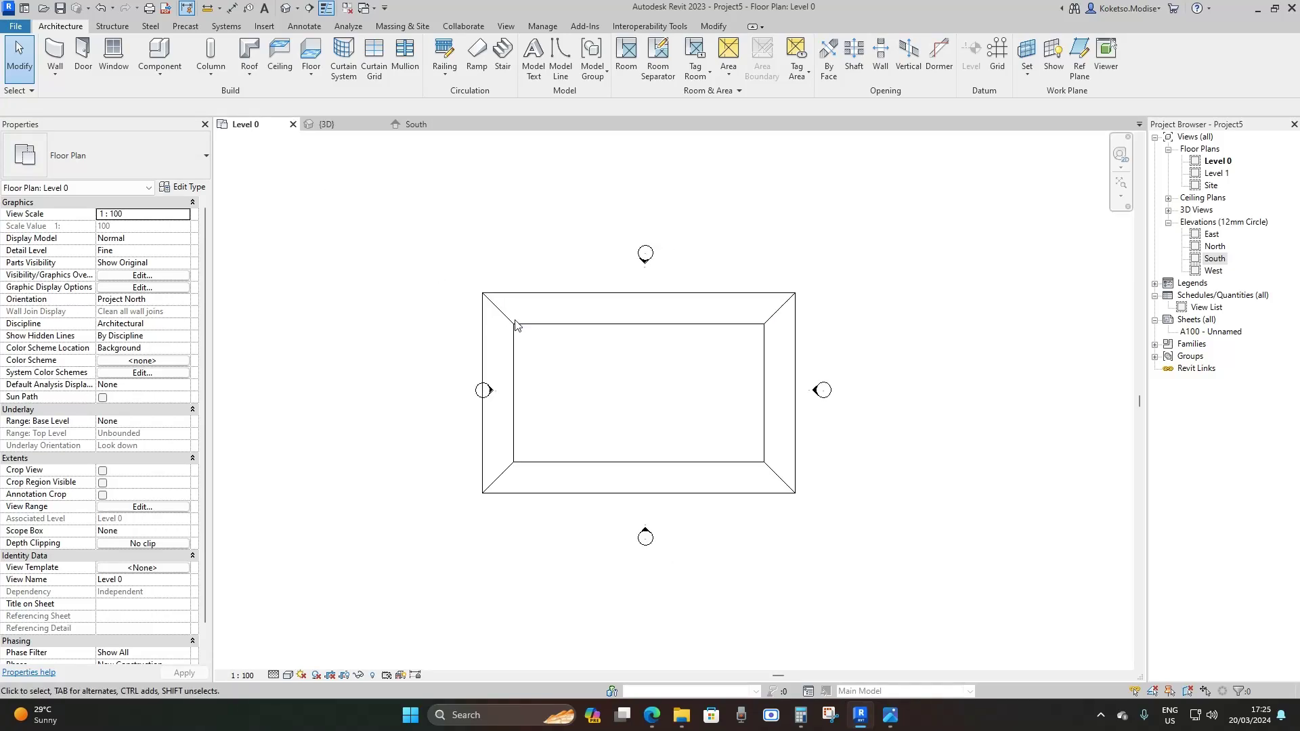
{"action": "left_click", "coordinate": [1076, 67]}
{"action": "scroll", "coordinate": [684, 302], "scroll_direction": "up", "scroll_amount": 2}
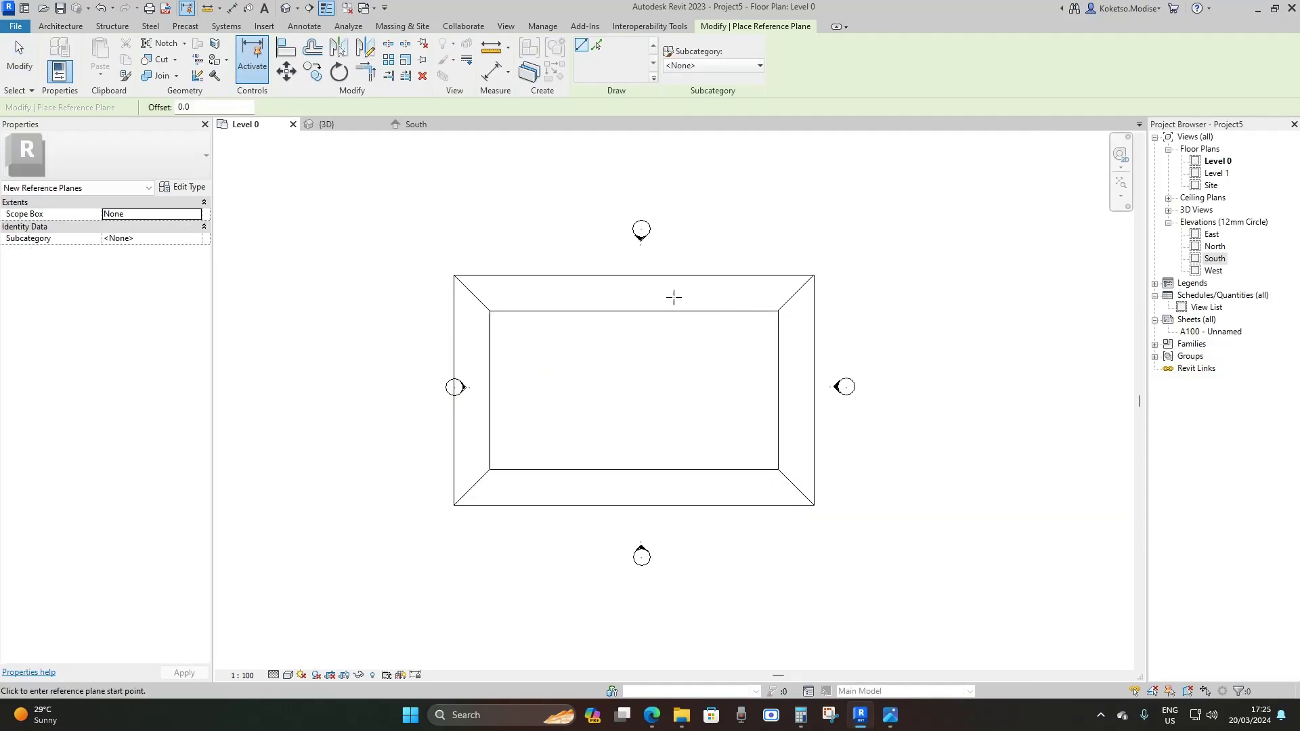
{"action": "left_click", "coordinate": [453, 275]}
{"action": "scroll", "coordinate": [487, 260], "scroll_direction": "down", "scroll_amount": 3}
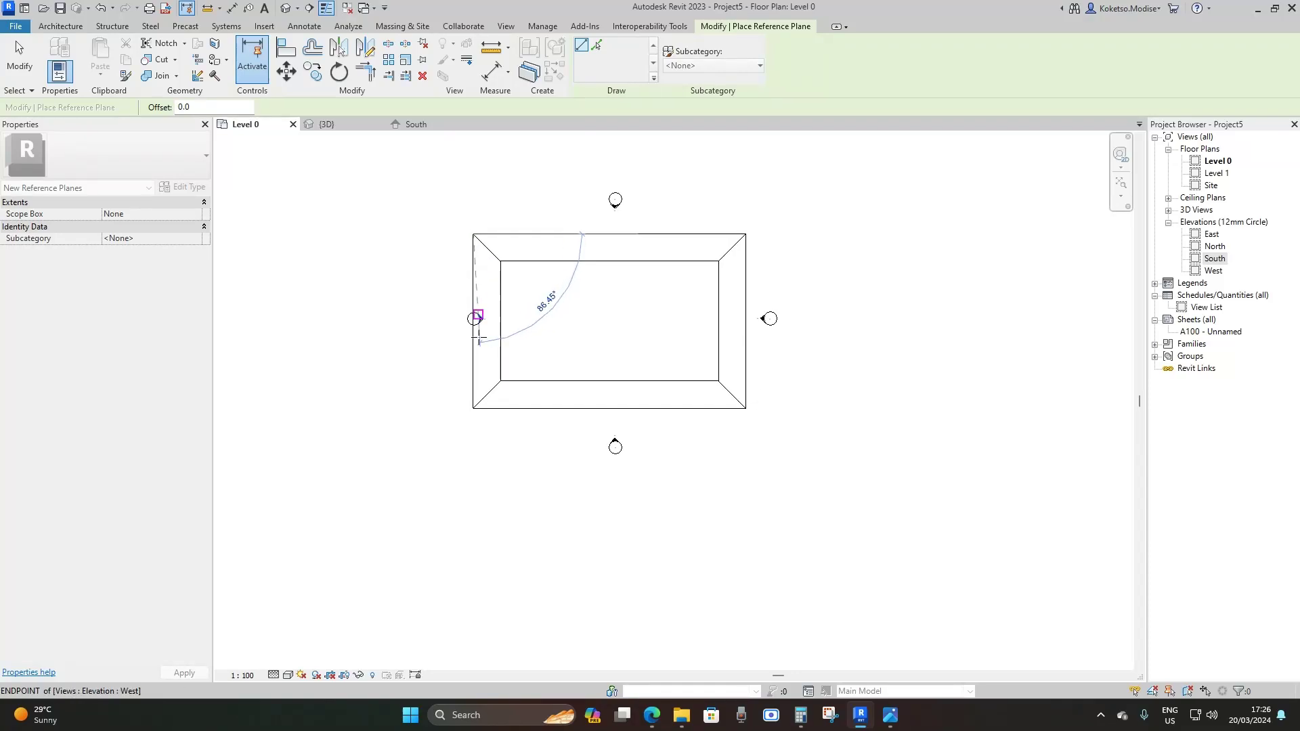
{"action": "left_click", "coordinate": [476, 559]}
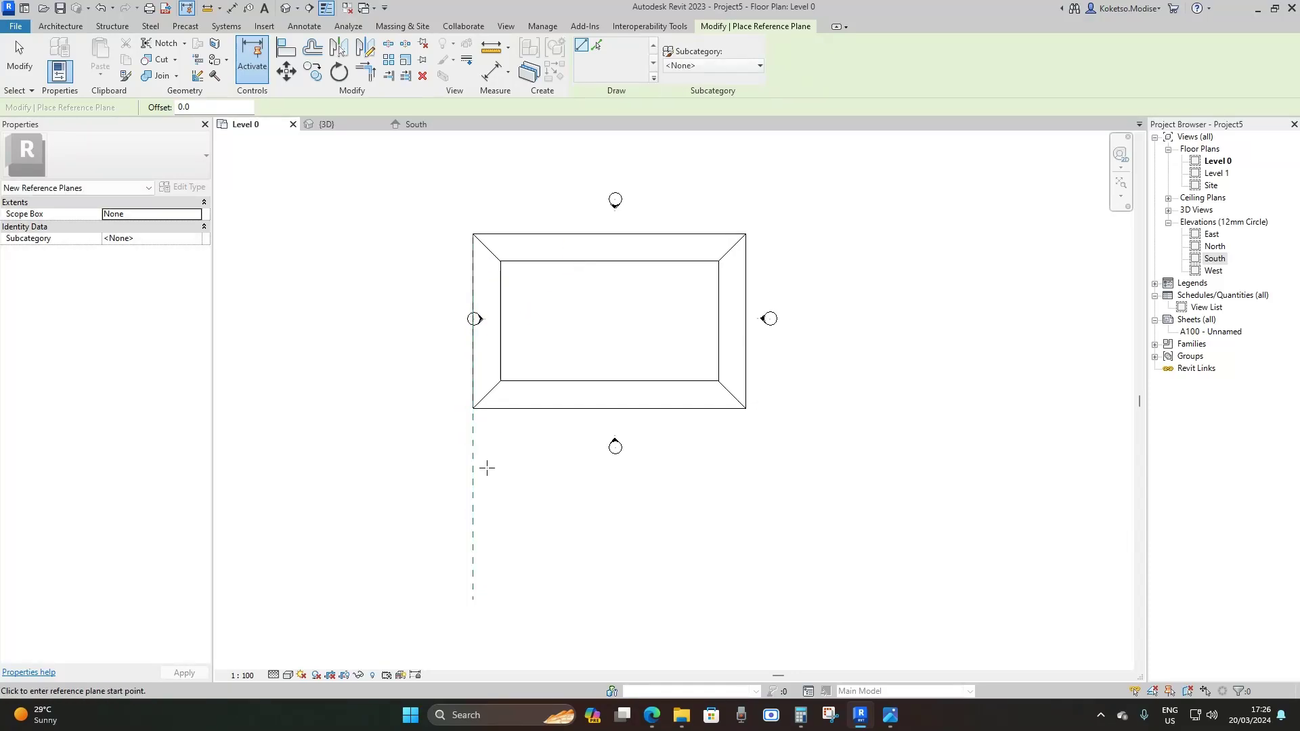
{"action": "key", "text": "Escape"}
{"action": "key", "text": "Escape"}
Array the vertical reference plane as 7 evenly spaced planes, with the last one on the foundation's east edge
{"action": "scroll", "coordinate": [477, 460], "scroll_direction": "up", "scroll_amount": 2}
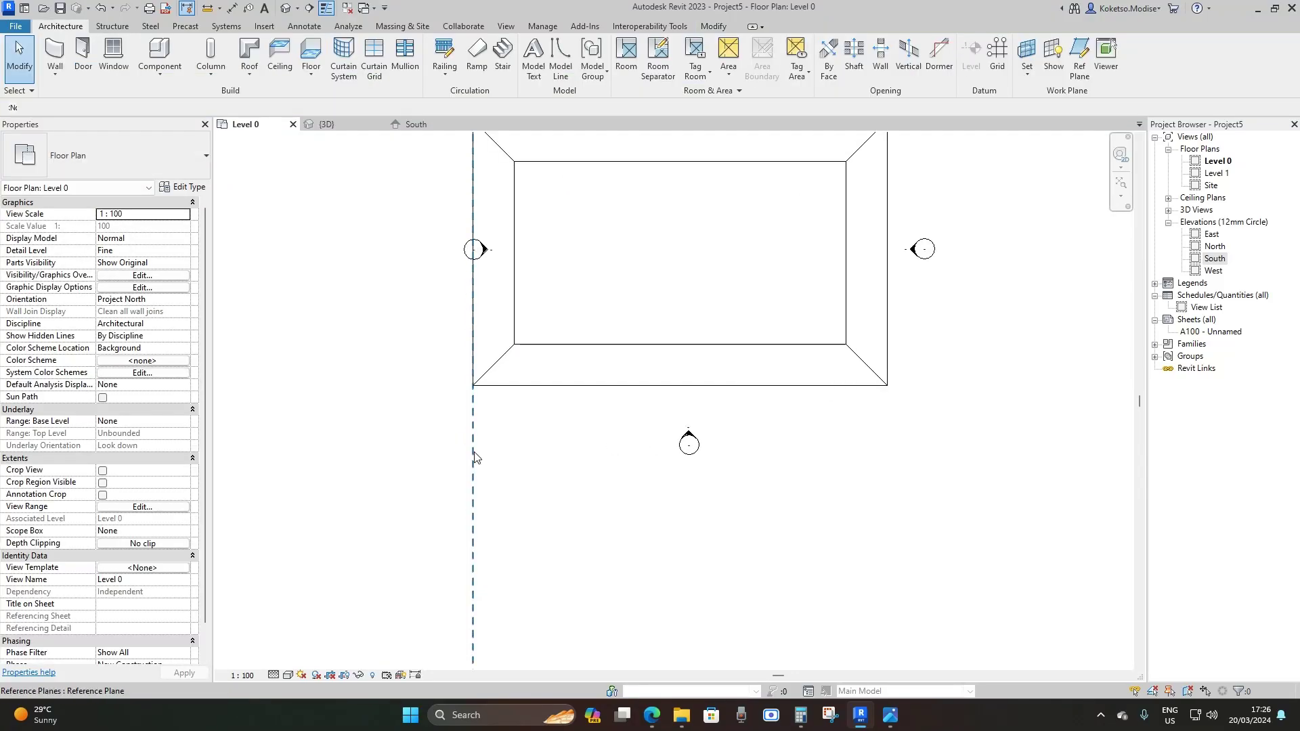
{"action": "left_click", "coordinate": [474, 457]}
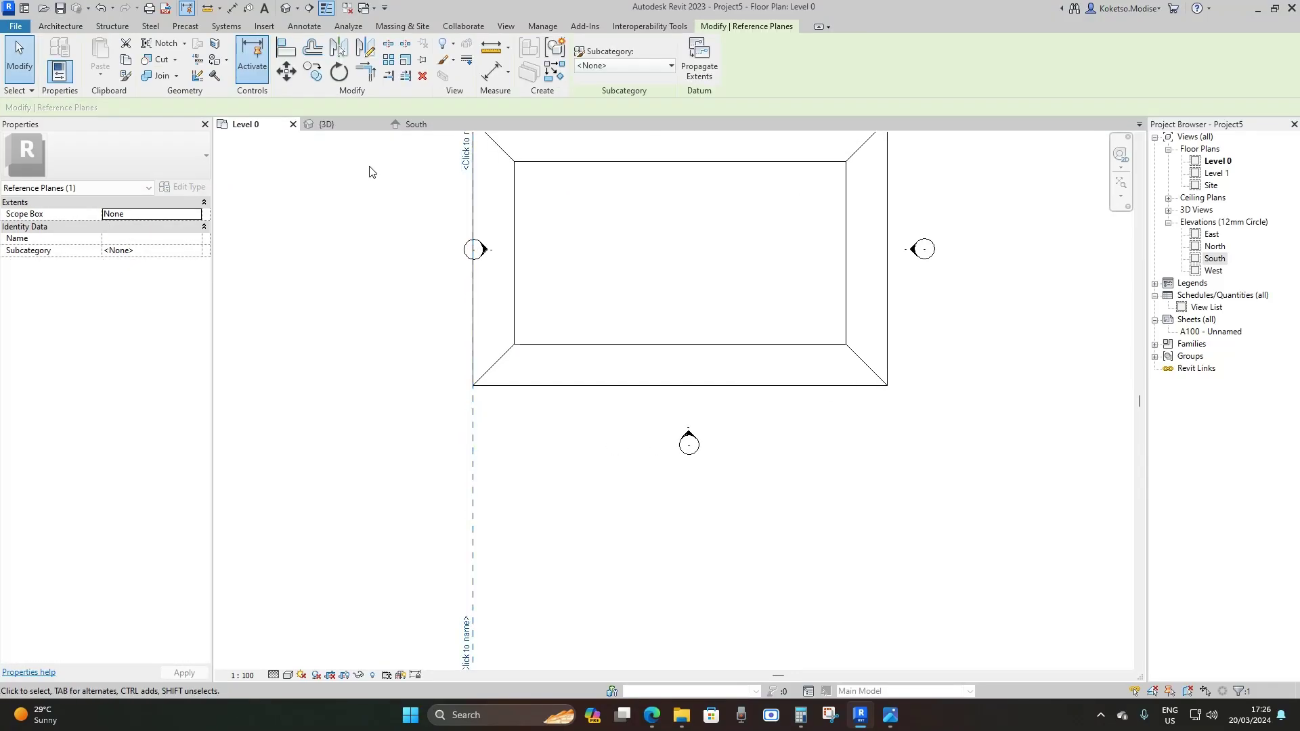
{"action": "left_click", "coordinate": [388, 60]}
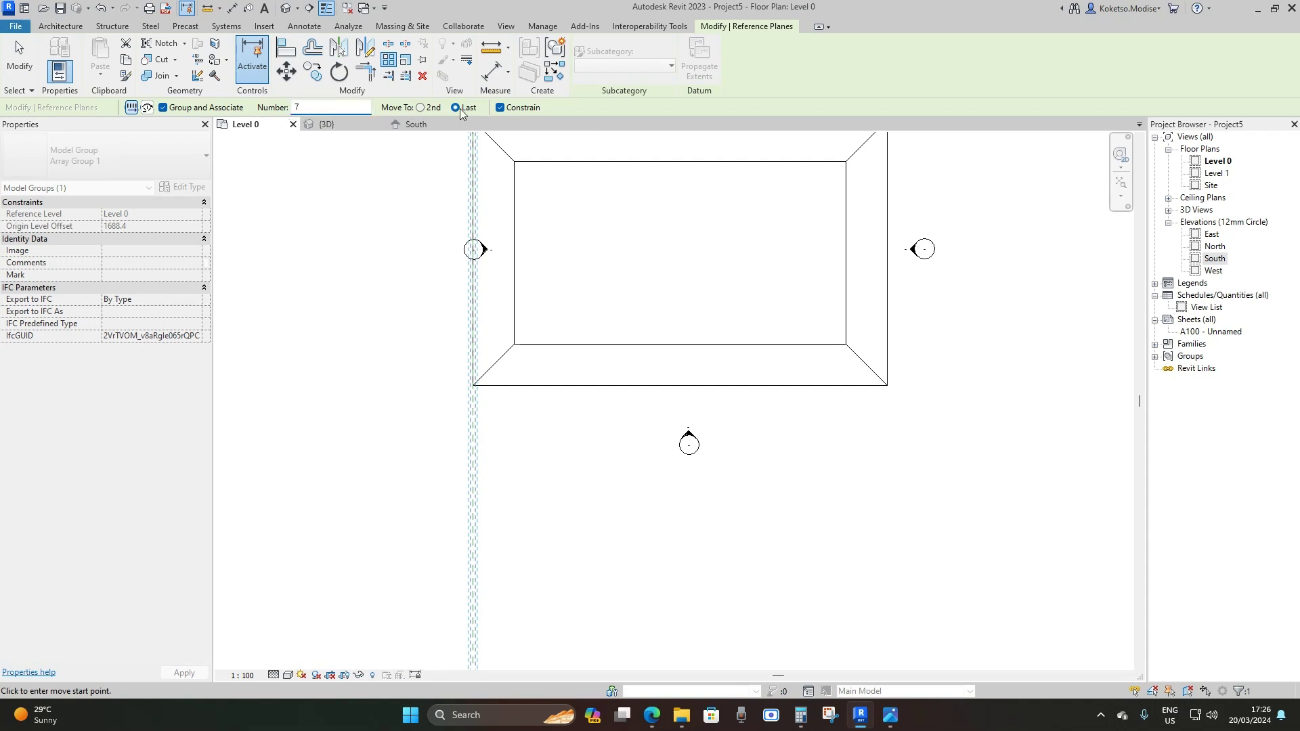
{"action": "left_click", "coordinate": [473, 385]}
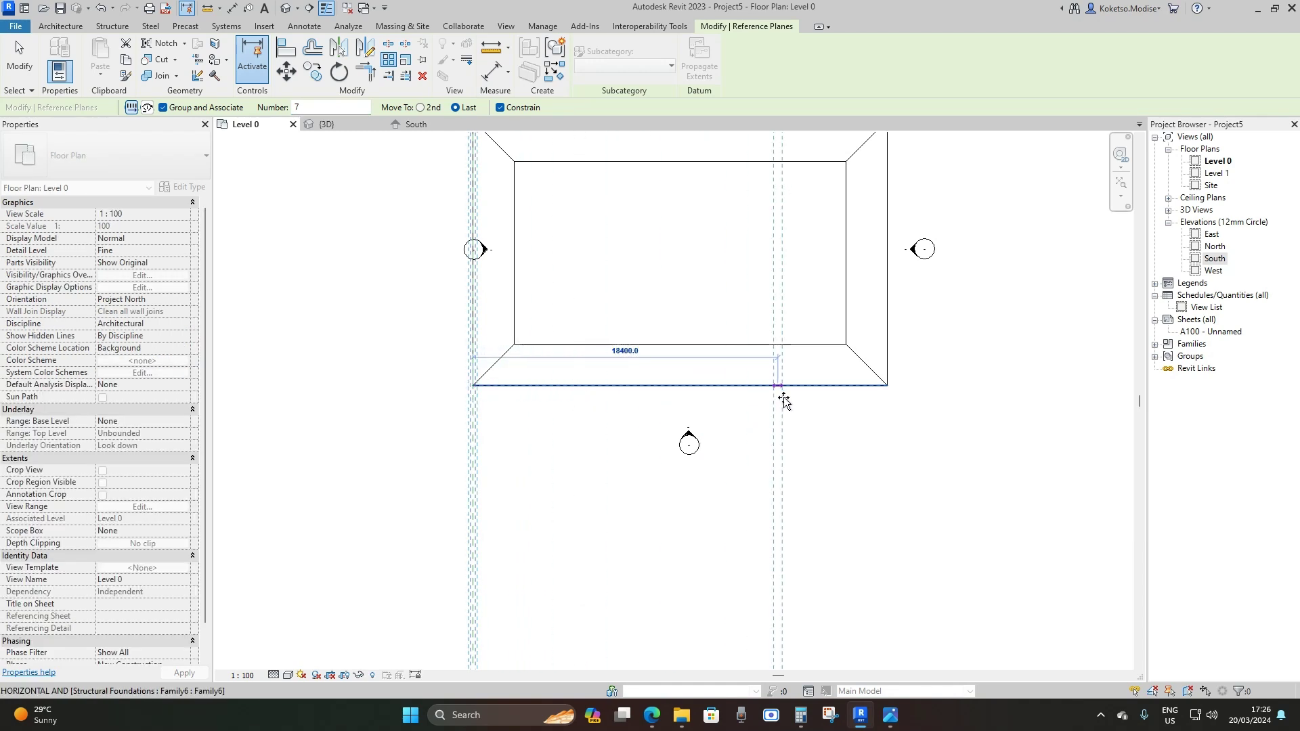
{"action": "left_click", "coordinate": [887, 385]}
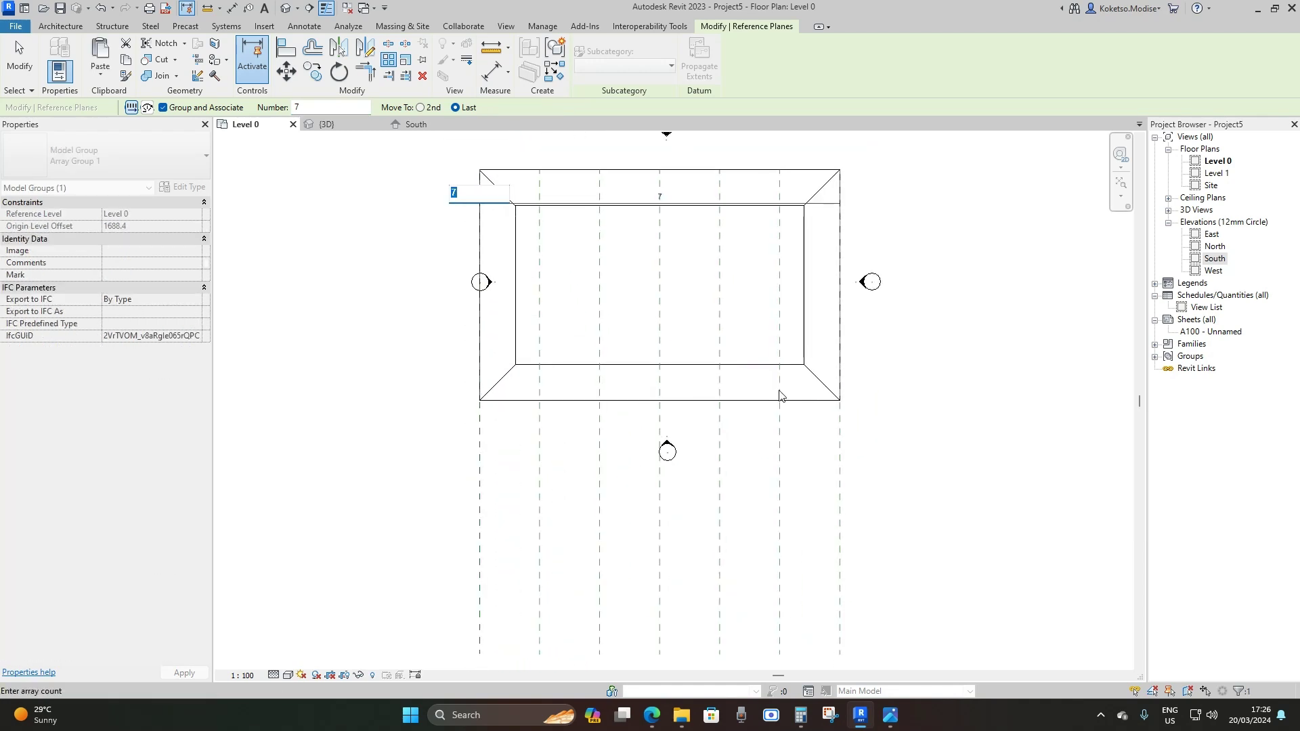
{"action": "left_click", "coordinate": [907, 441]}
{"action": "scroll", "coordinate": [803, 429], "scroll_direction": "down", "scroll_amount": 3}
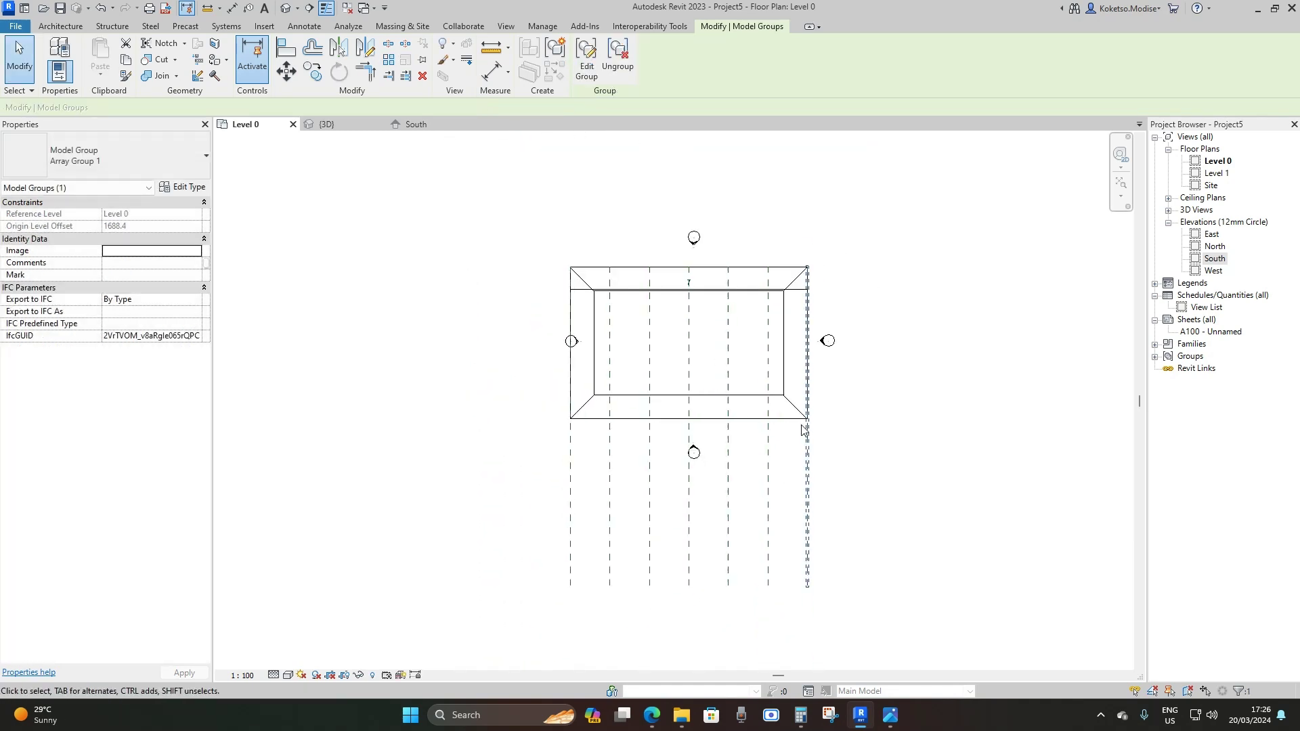
{"action": "key", "text": "Escape"}
Draw a horizontal reference plane along the foundation's south edge, extending it past the east side
{"action": "scroll", "coordinate": [704, 284], "scroll_direction": "up", "scroll_amount": 2}
{"action": "left_click", "coordinate": [1079, 58]}
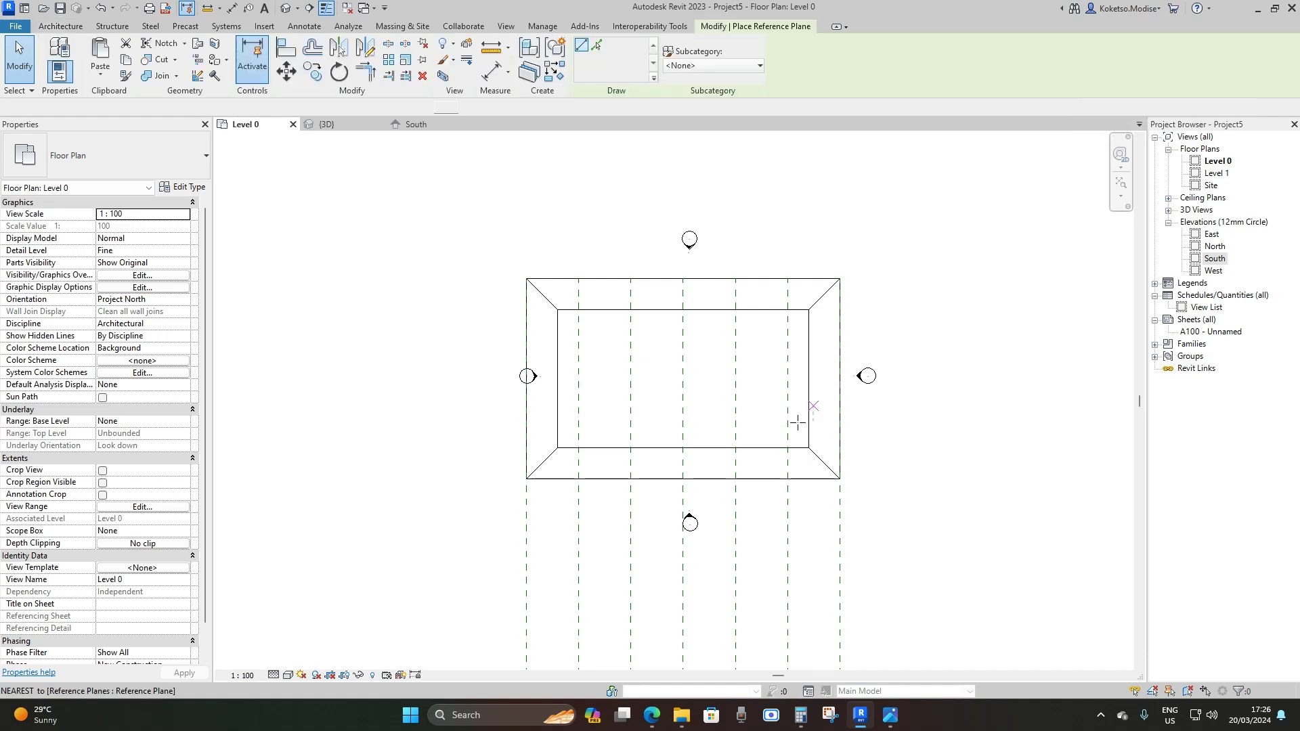
{"action": "scroll", "coordinate": [752, 469], "scroll_direction": "up", "scroll_amount": 2}
{"action": "left_click", "coordinate": [410, 447]}
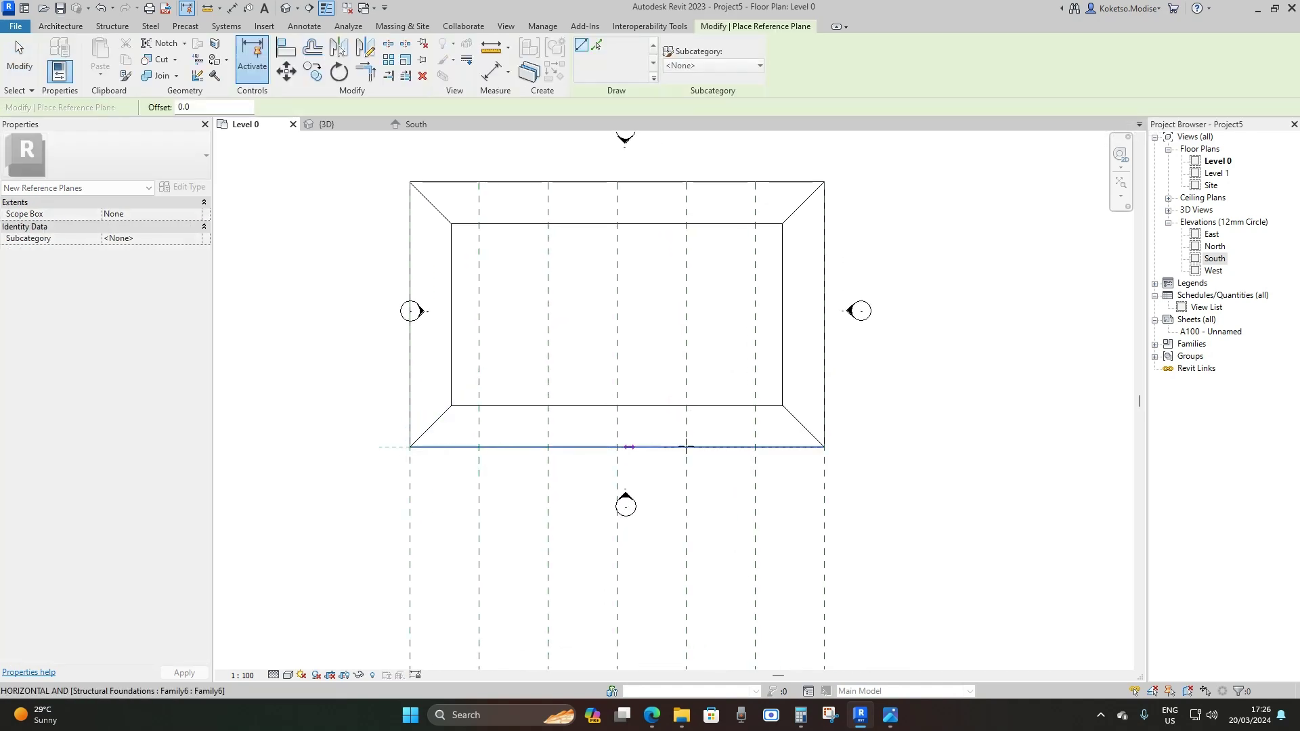
{"action": "left_click", "coordinate": [1076, 437]}
{"action": "key", "text": "Escape"}
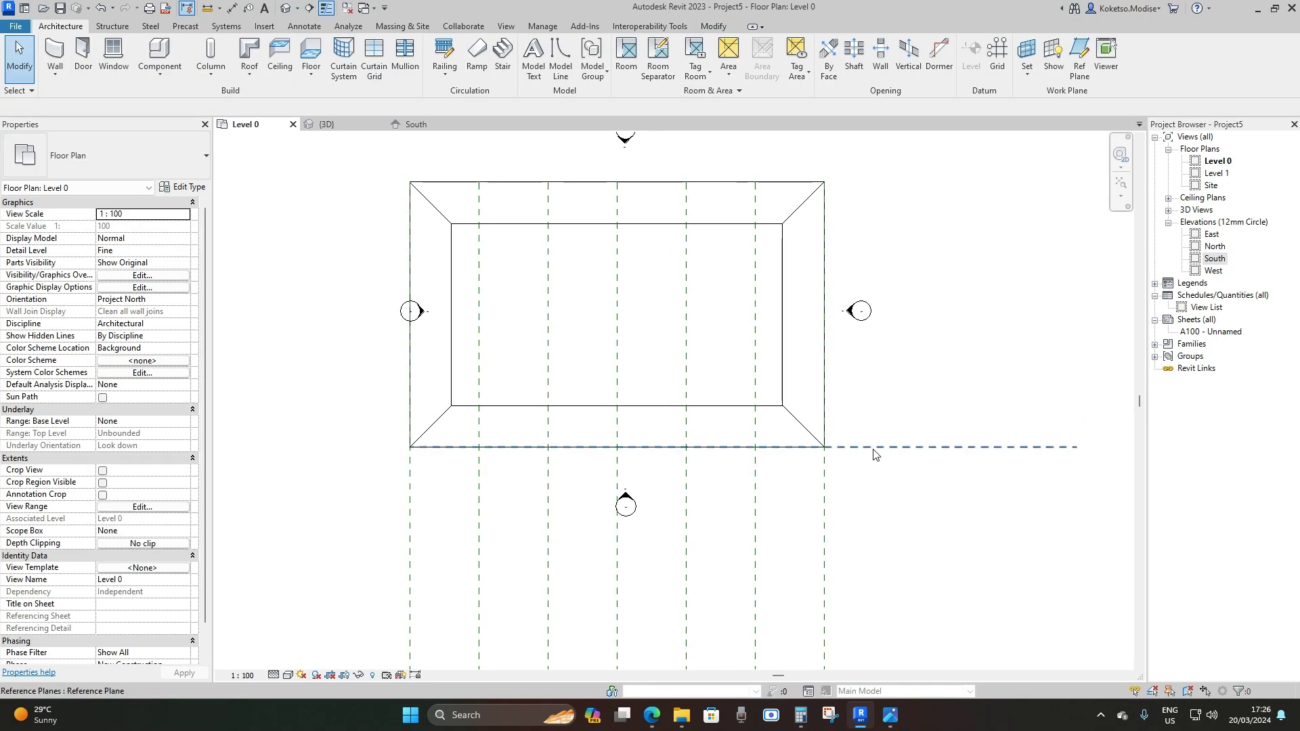
Array the horizontal reference plane as 5 evenly spaced planes, with the last one on the foundation's north edge
{"action": "left_click", "coordinate": [390, 61]}
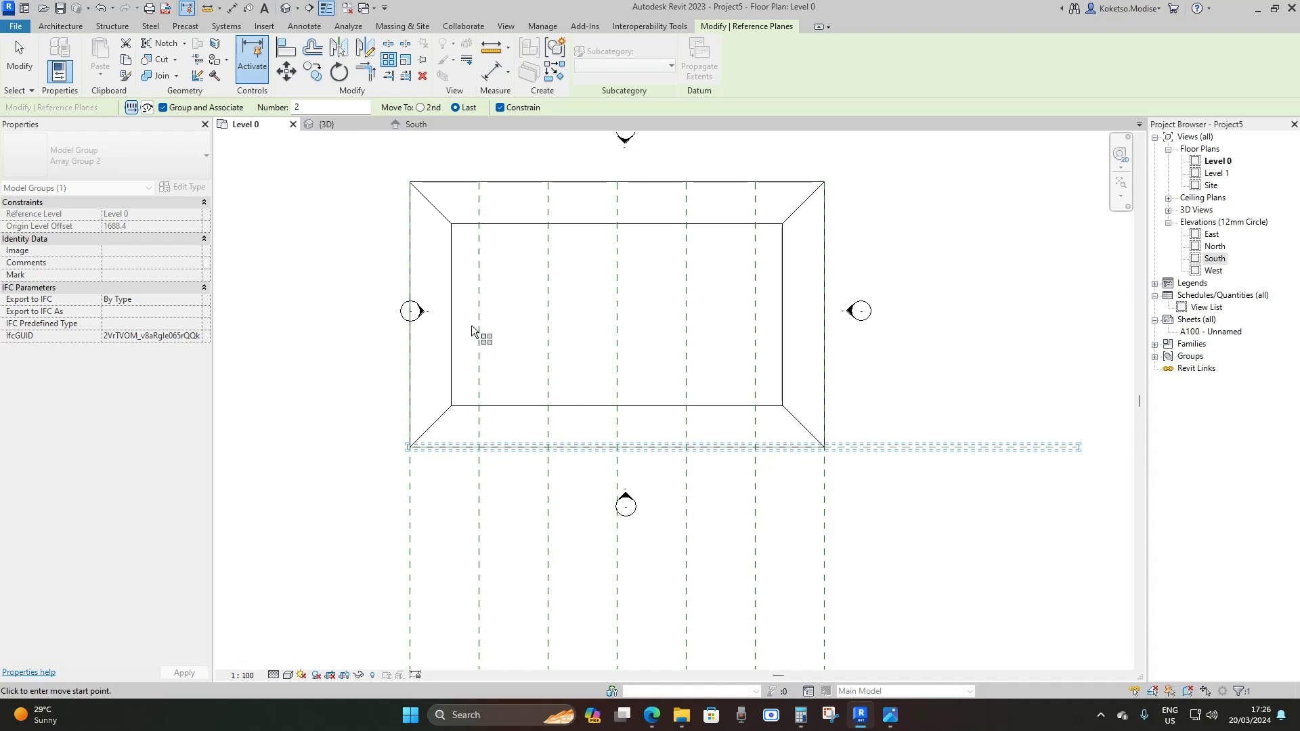
{"action": "middle_click_drag", "start_coordinate": [854, 478], "coordinate": [815, 488]}
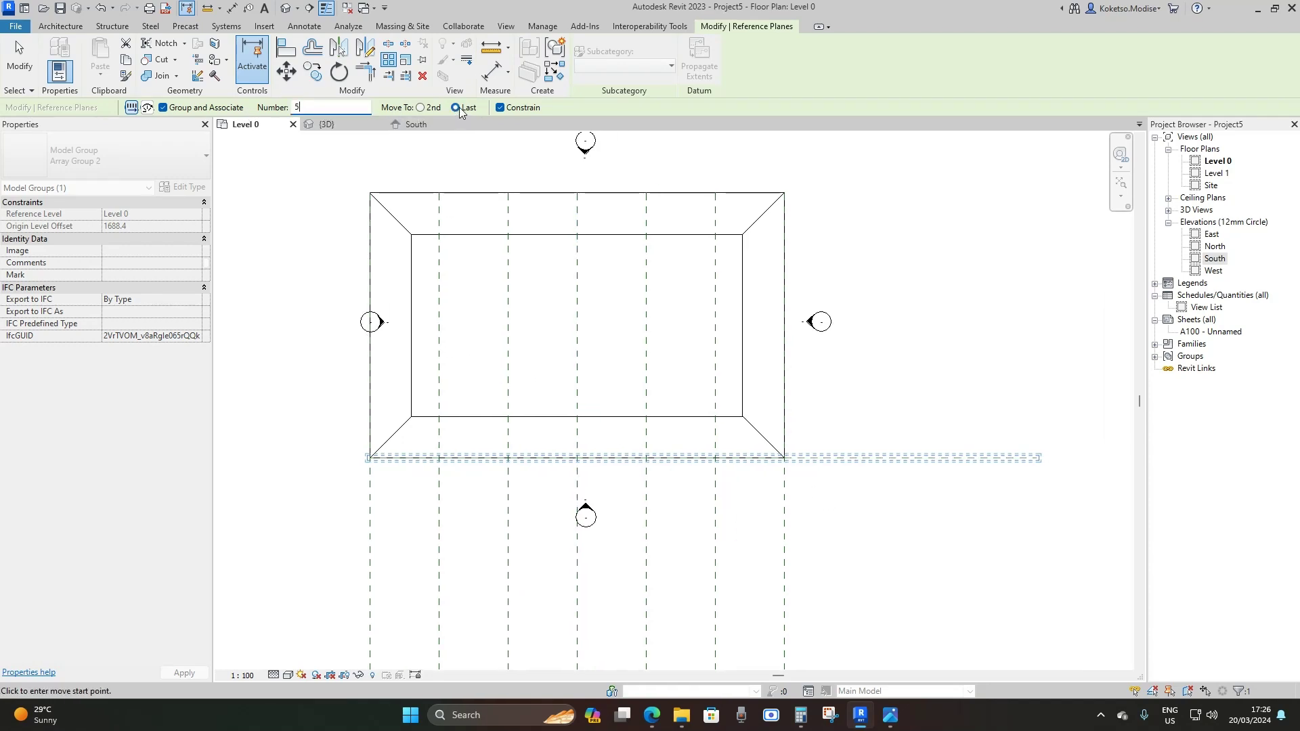
{"action": "left_click", "coordinate": [785, 458]}
{"action": "left_click", "coordinate": [784, 195]}
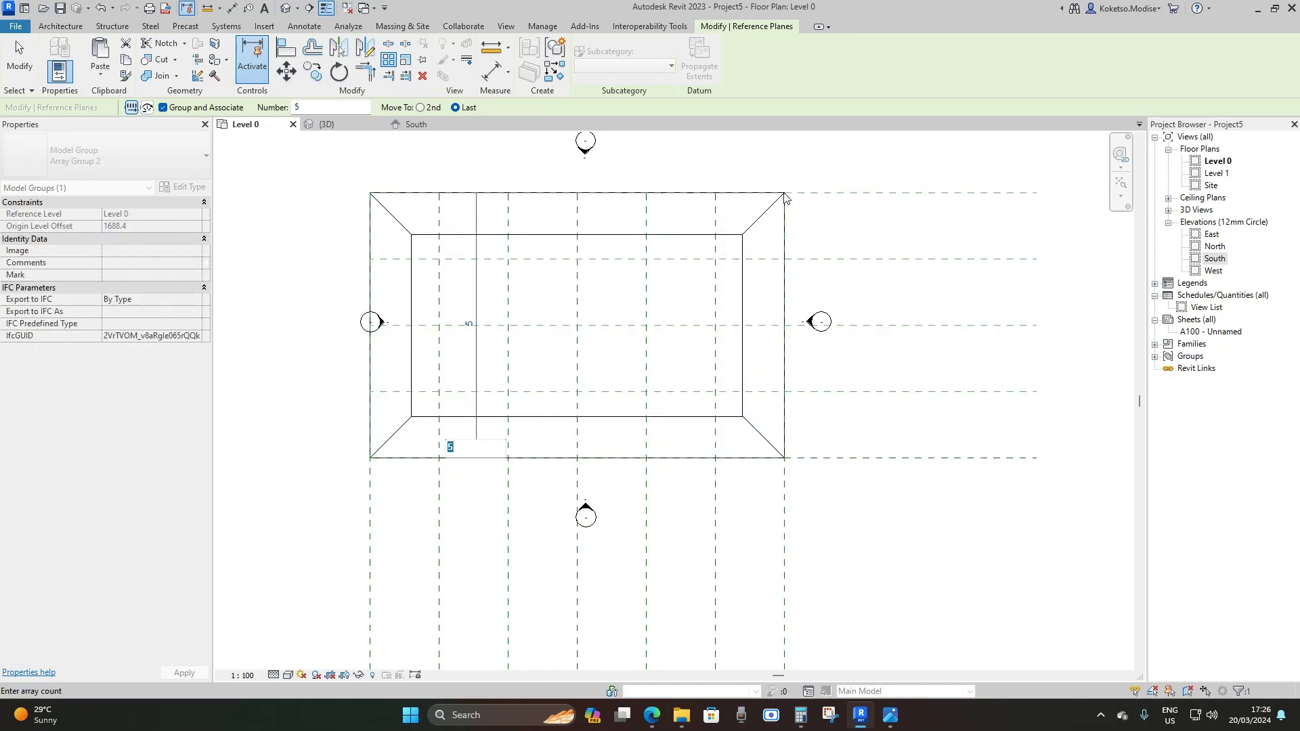
{"action": "left_click", "coordinate": [915, 299]}
{"action": "left_click", "coordinate": [839, 290]}
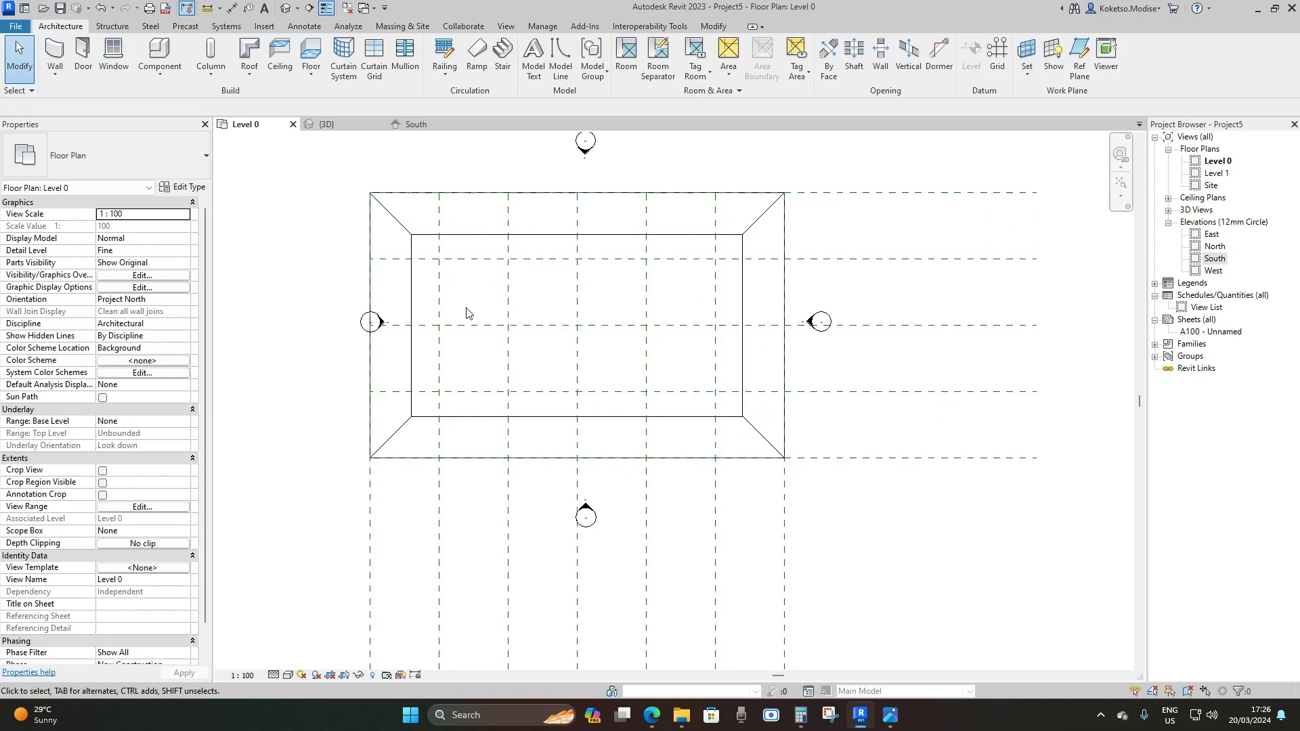
Load the Pile-Steel Pipe family from the UK library's Structural Foundations folder
{"action": "scroll", "coordinate": [666, 331], "scroll_direction": "down", "scroll_amount": 2}
{"action": "middle_click_drag", "start_coordinate": [654, 444], "coordinate": [671, 495]}
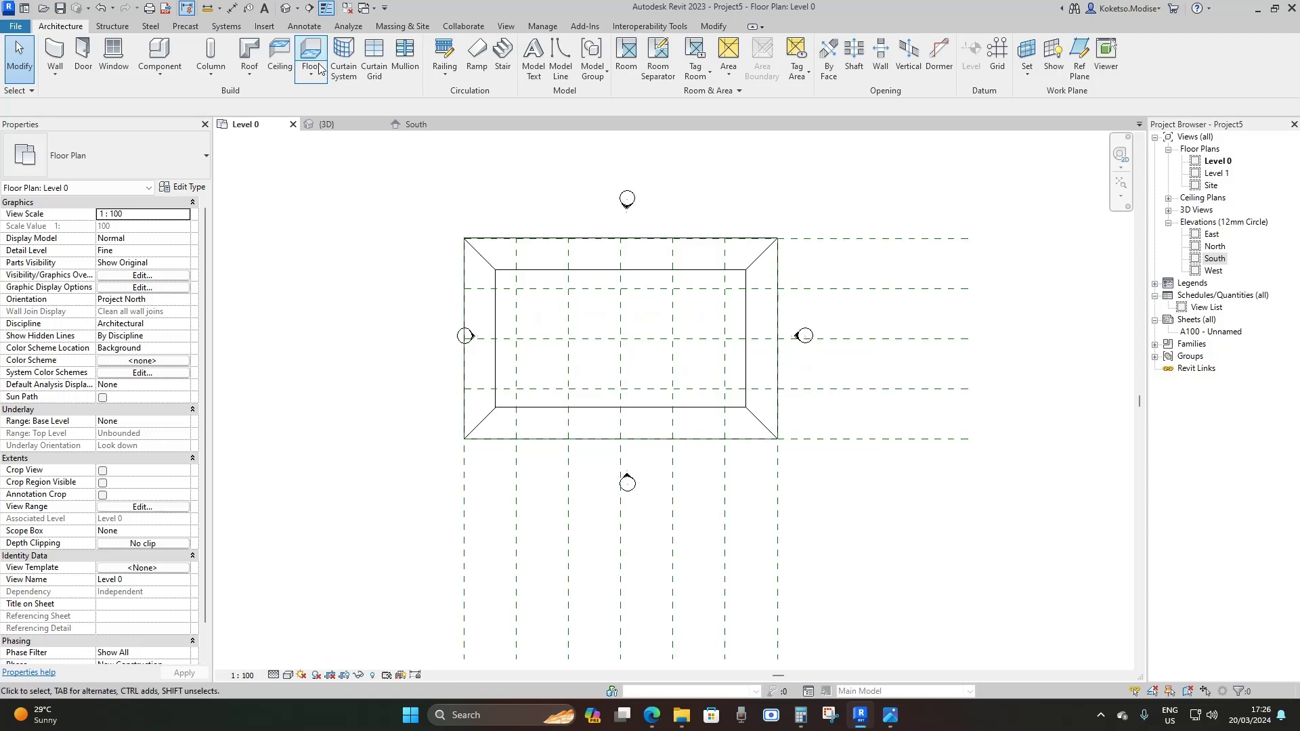
{"action": "left_click", "coordinate": [263, 26]}
{"action": "left_click", "coordinate": [533, 58]}
{"action": "left_click", "coordinate": [263, 359]}
{"action": "double_click", "coordinate": [489, 145]}
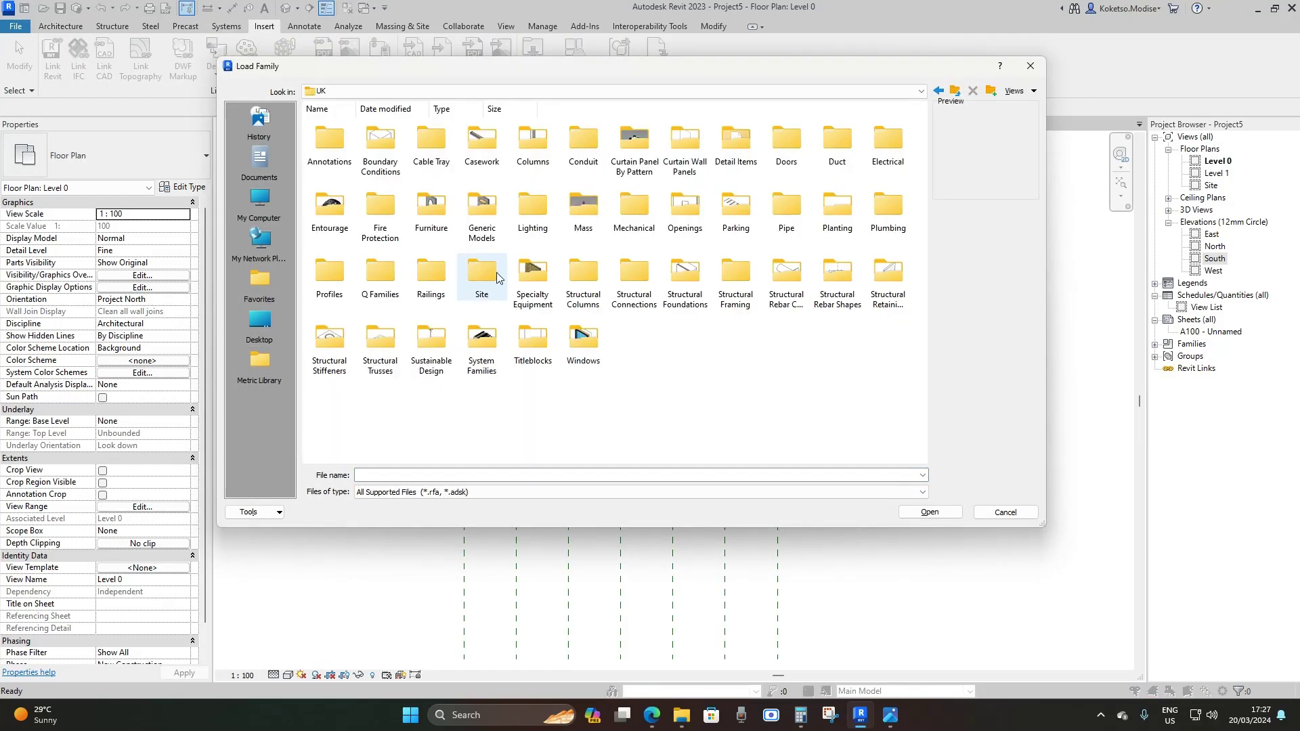
{"action": "left_click", "coordinate": [686, 288]}
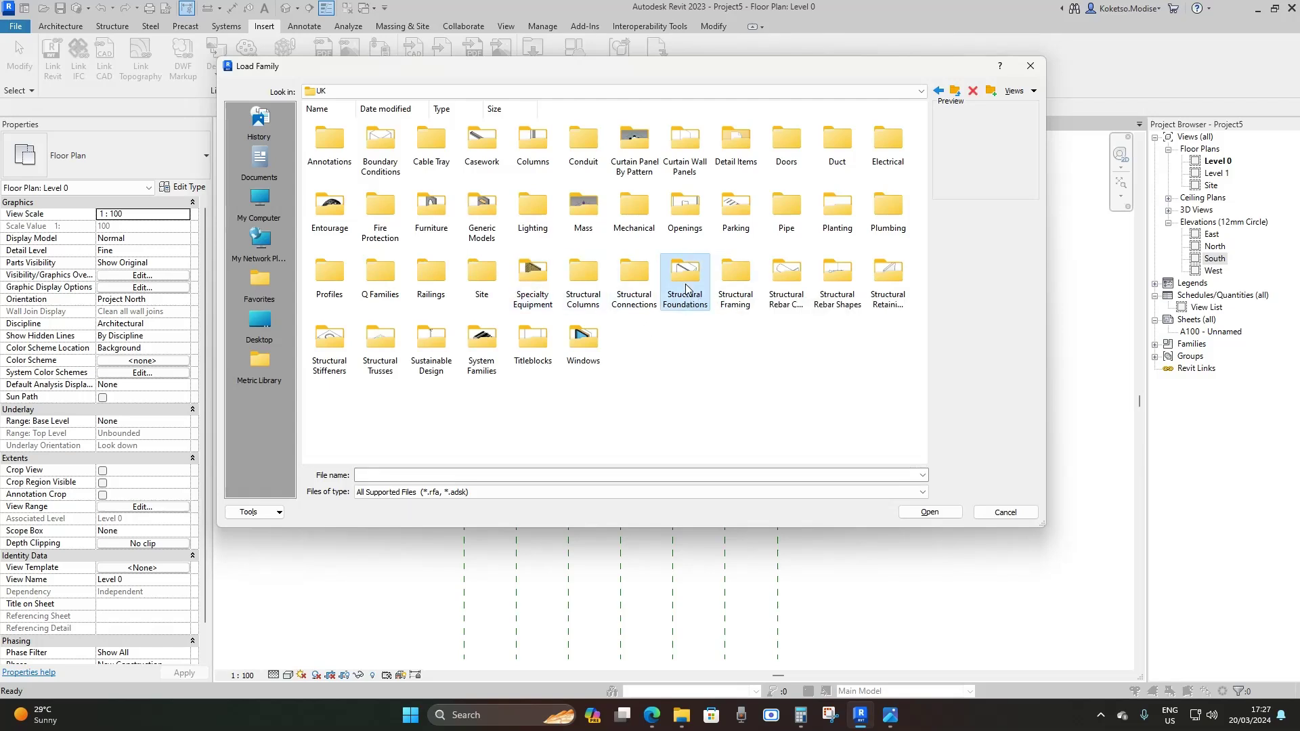
{"action": "double_click", "coordinate": [686, 288]}
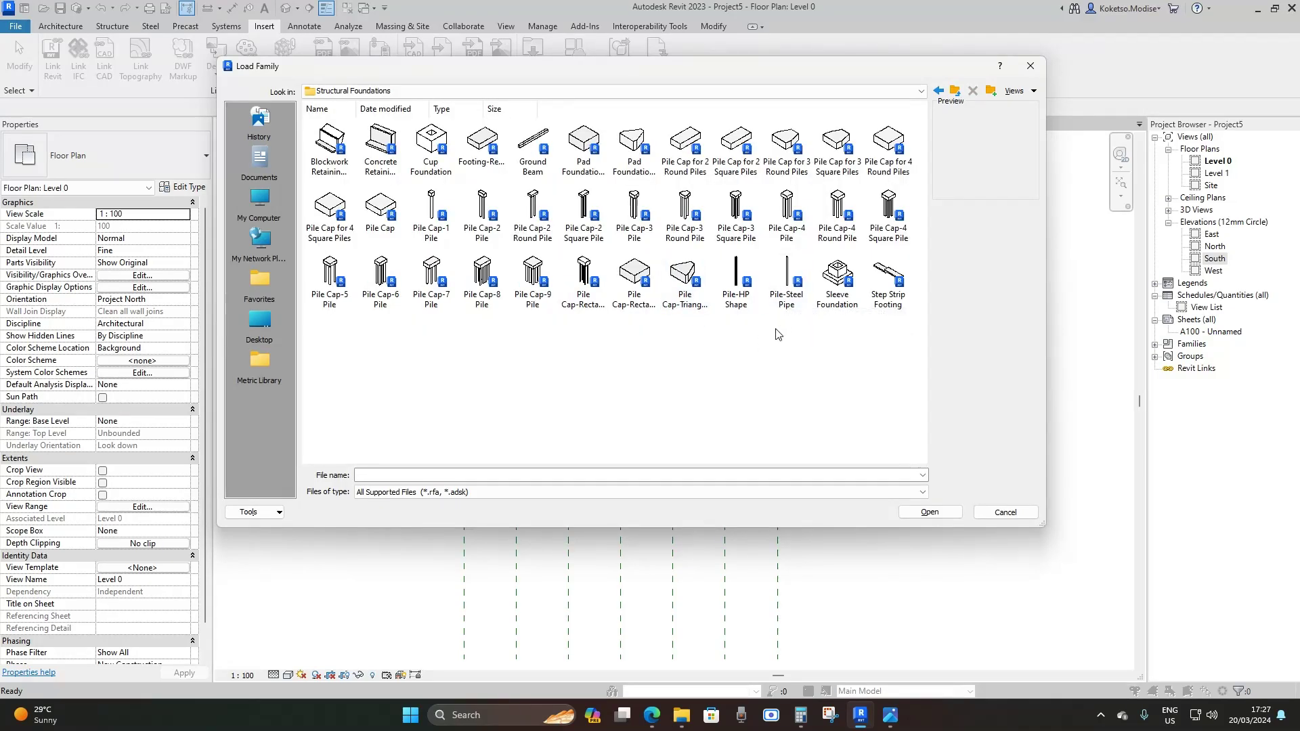
{"action": "left_click", "coordinate": [786, 285]}
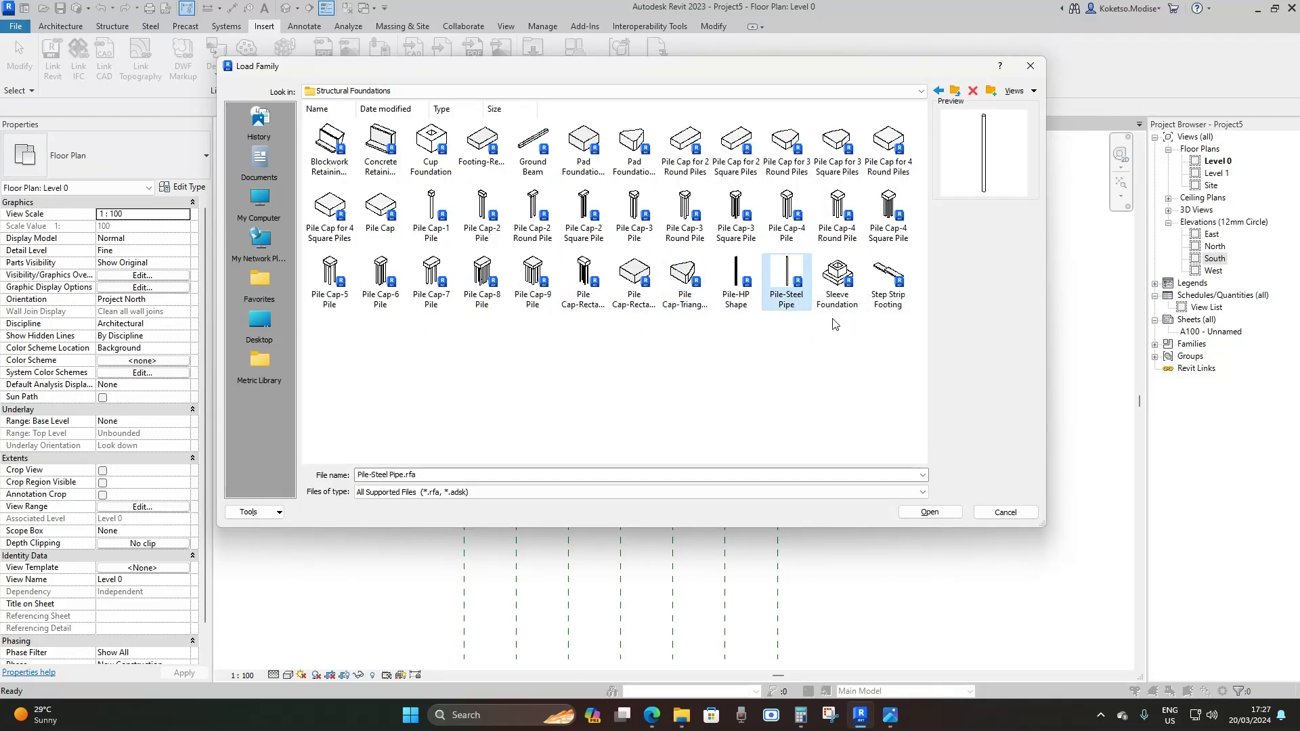
{"action": "left_click", "coordinate": [929, 514]}
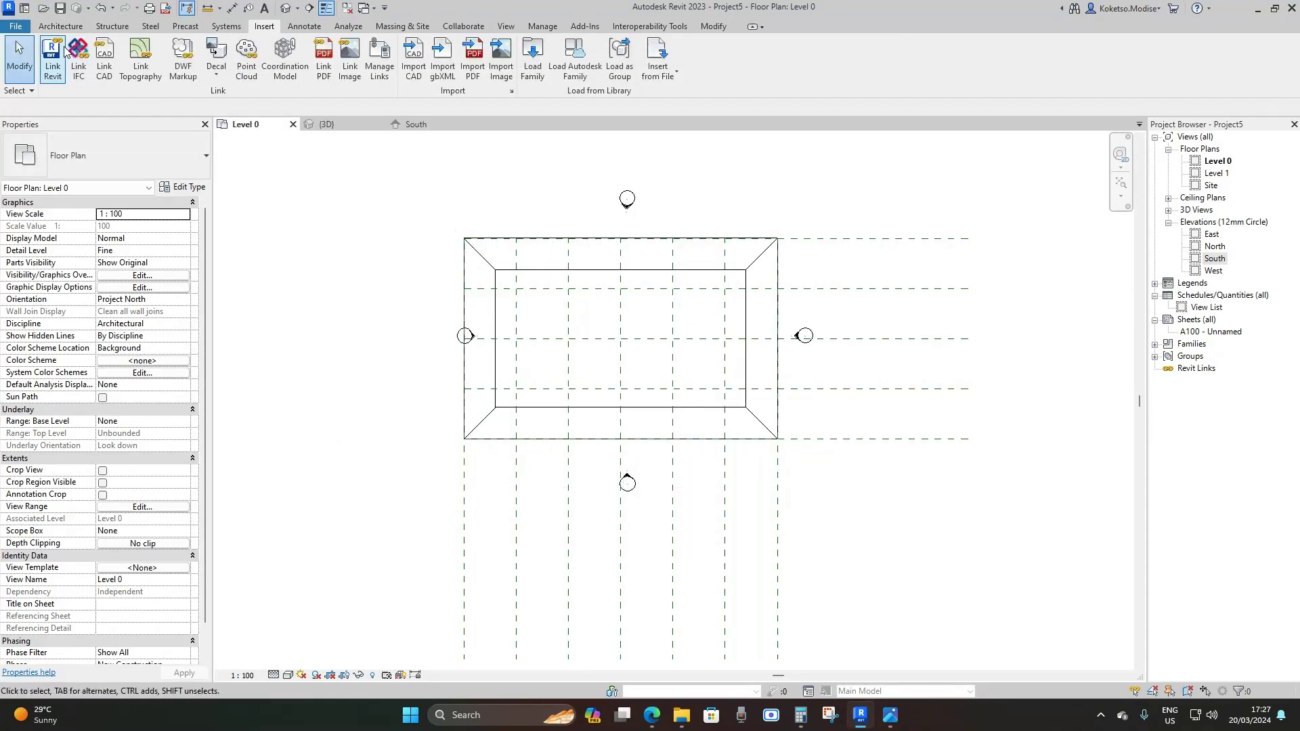
Place a 300mm Diameter Pile-Steel Pipe isolated foundation on the first interior reference plane intersection near the southwest corner
{"action": "left_click", "coordinate": [112, 30]}
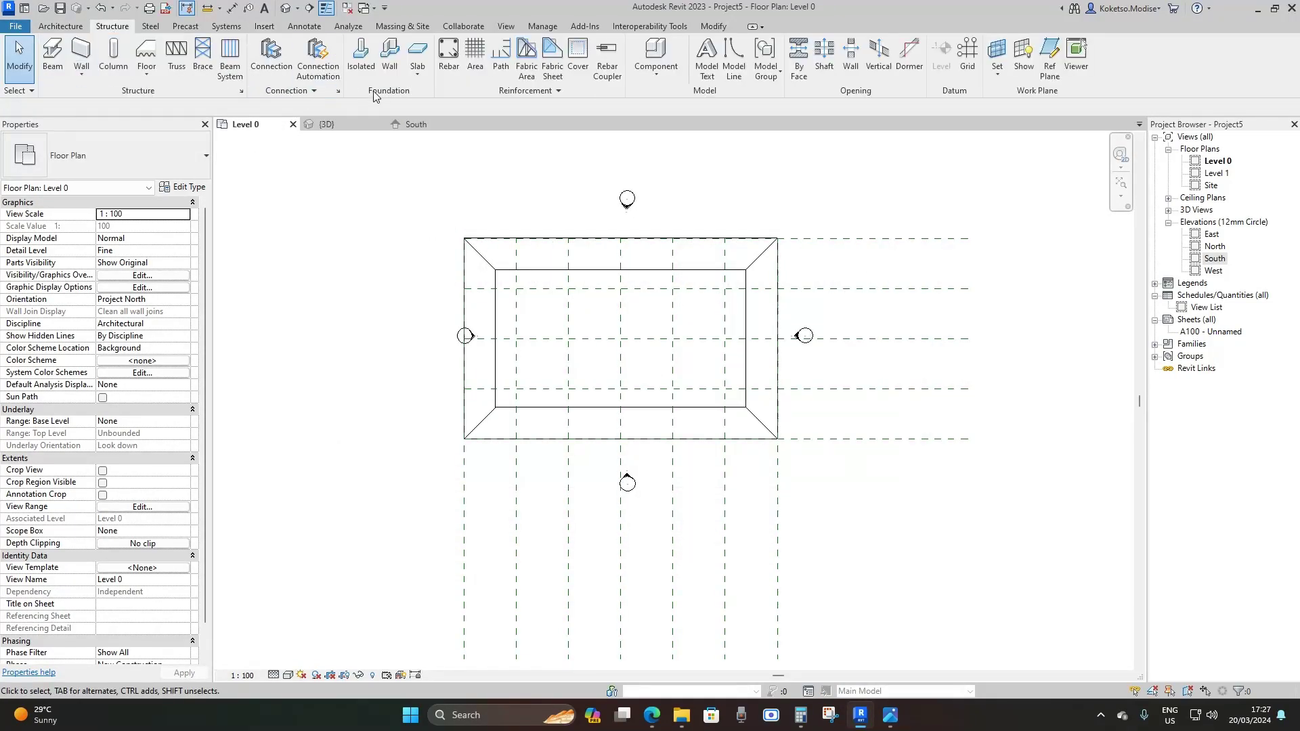
{"action": "left_click", "coordinate": [360, 55]}
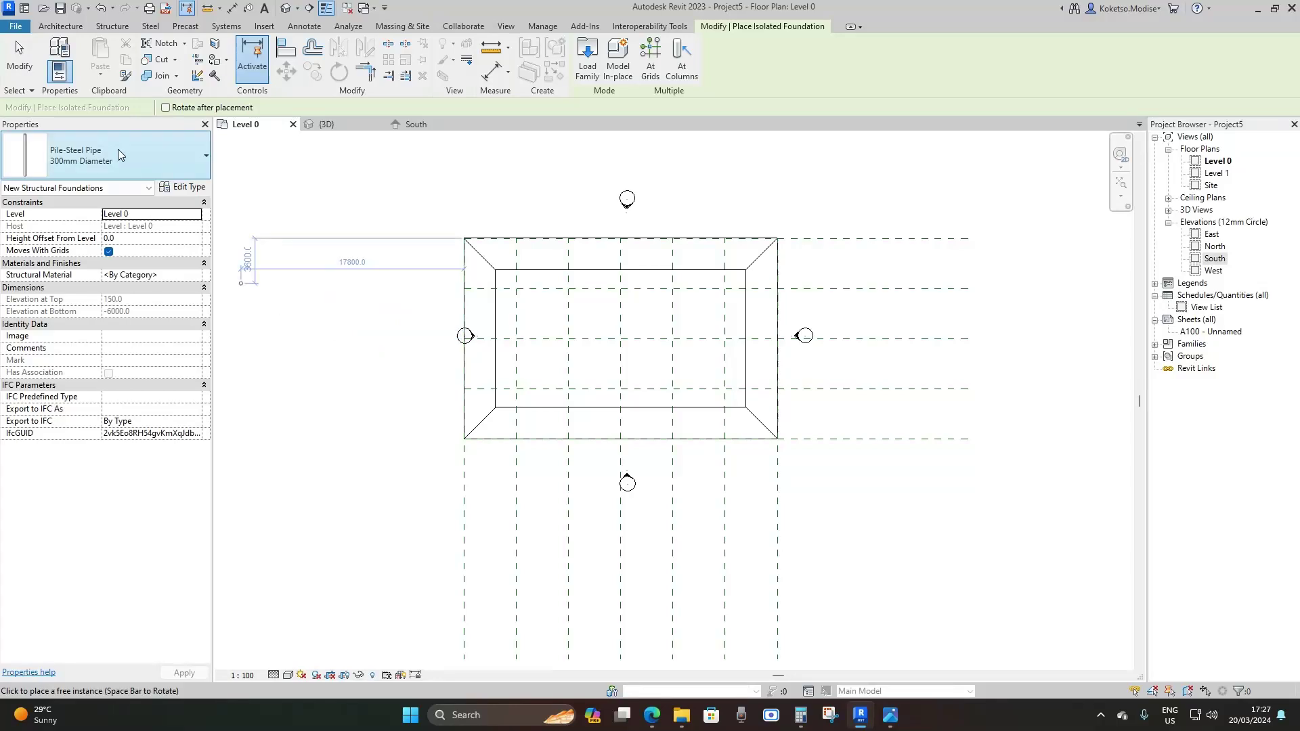
{"action": "scroll", "coordinate": [518, 393], "scroll_direction": "up", "scroll_amount": 6}
{"action": "scroll", "coordinate": [515, 343], "scroll_direction": "down", "scroll_amount": 4}
{"action": "scroll", "coordinate": [514, 342], "scroll_direction": "up", "scroll_amount": 3}
{"action": "scroll", "coordinate": [540, 342], "scroll_direction": "down", "scroll_amount": 2}
{"action": "scroll", "coordinate": [495, 357], "scroll_direction": "up", "scroll_amount": 2}
{"action": "scroll", "coordinate": [505, 348], "scroll_direction": "up", "scroll_amount": 1}
{"action": "left_click", "coordinate": [507, 348]}
{"action": "key", "text": "Escape"}
{"action": "key", "text": "Escape"}
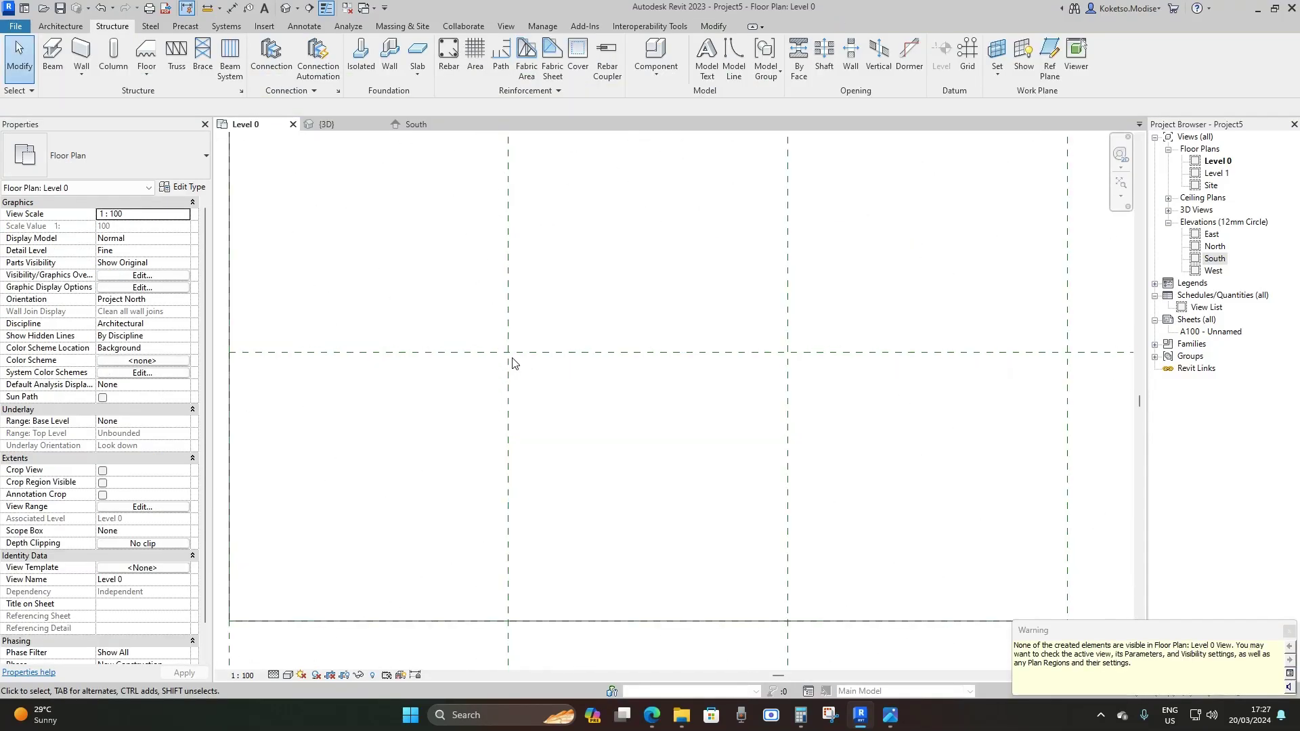
Set the Level 0 plan's visual style to Wireframe
{"action": "scroll", "coordinate": [511, 359], "scroll_direction": "down", "scroll_amount": 2}
{"action": "left_click", "coordinate": [287, 676]}
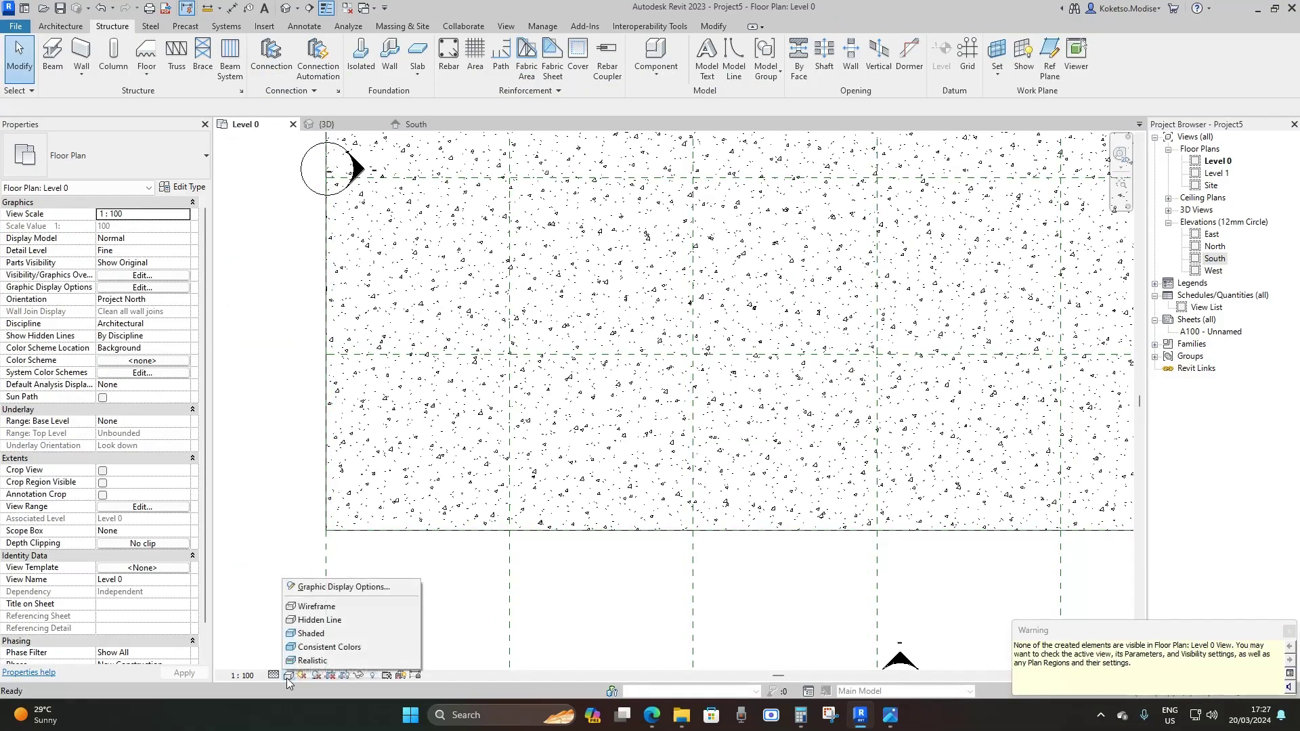
{"action": "left_click", "coordinate": [319, 605]}
{"action": "scroll", "coordinate": [514, 357], "scroll_direction": "down", "scroll_amount": 3}
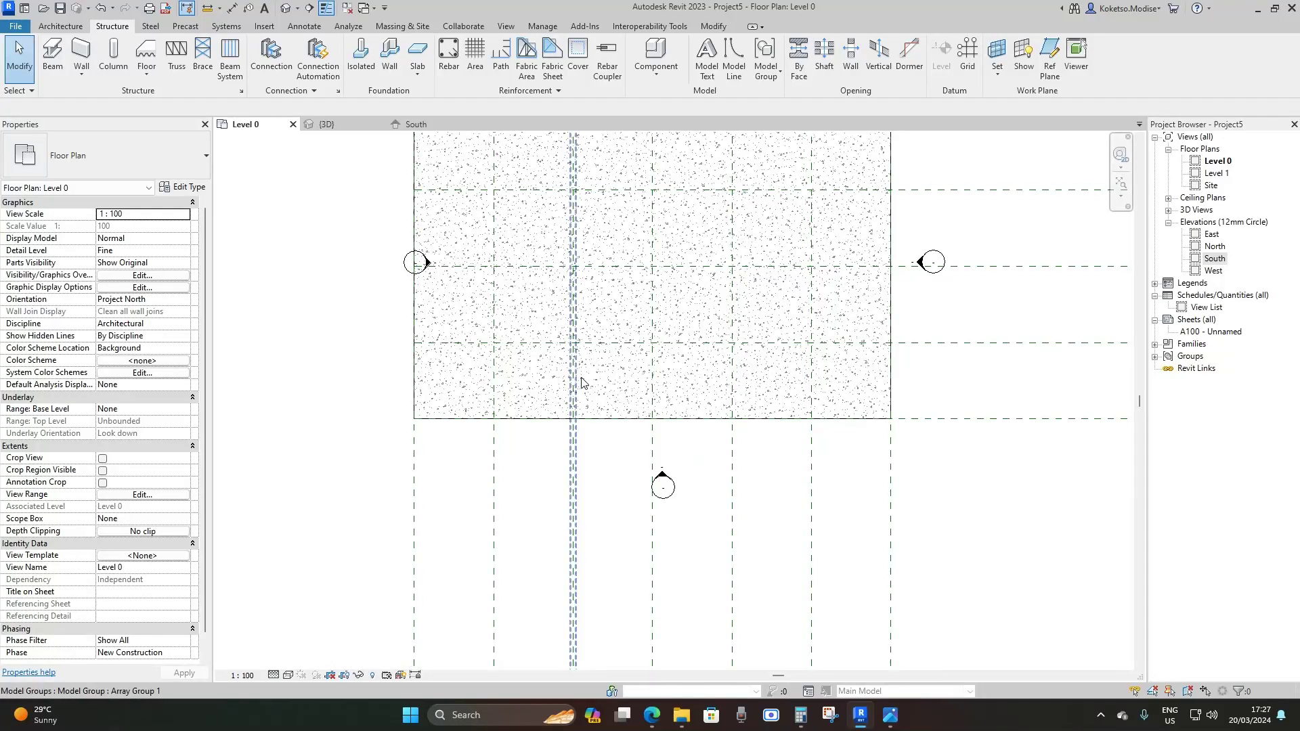
Create structural plan views for Level 0 and Level 1
{"action": "scroll", "coordinate": [499, 377], "scroll_direction": "down", "scroll_amount": 2}
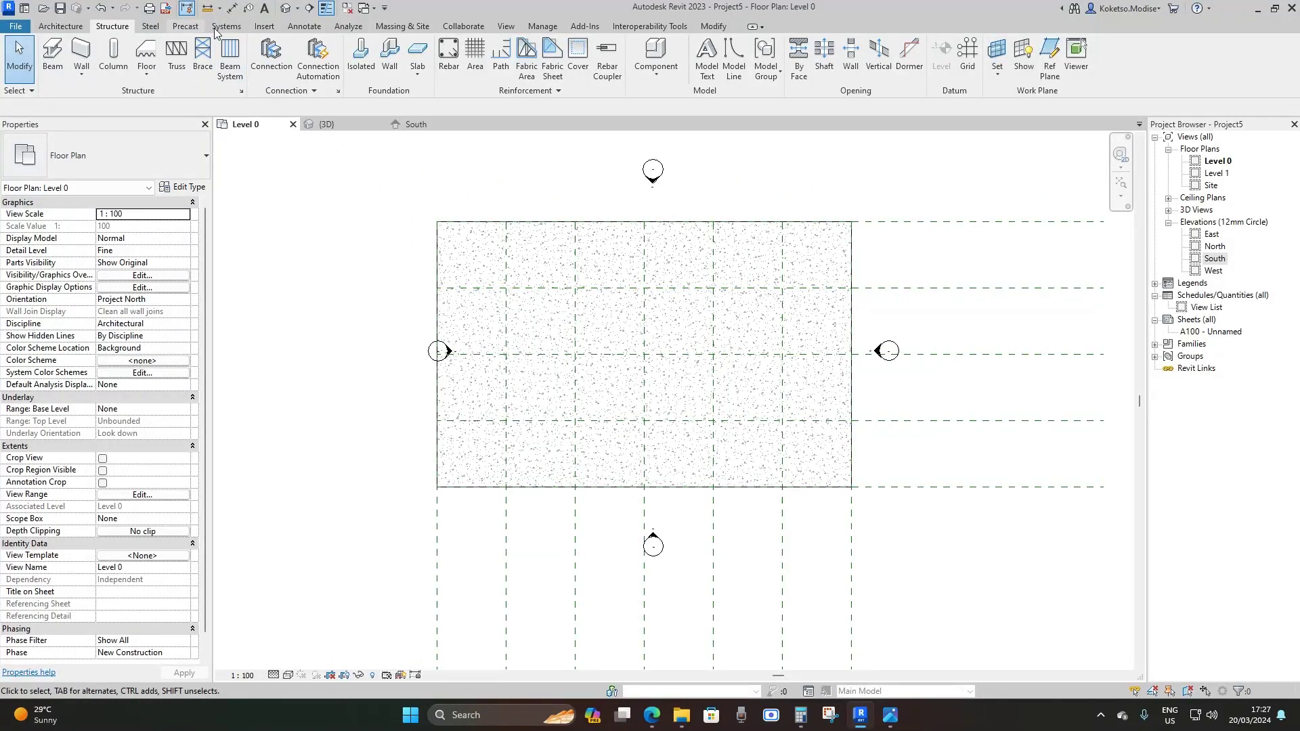
{"action": "left_click", "coordinate": [506, 26]}
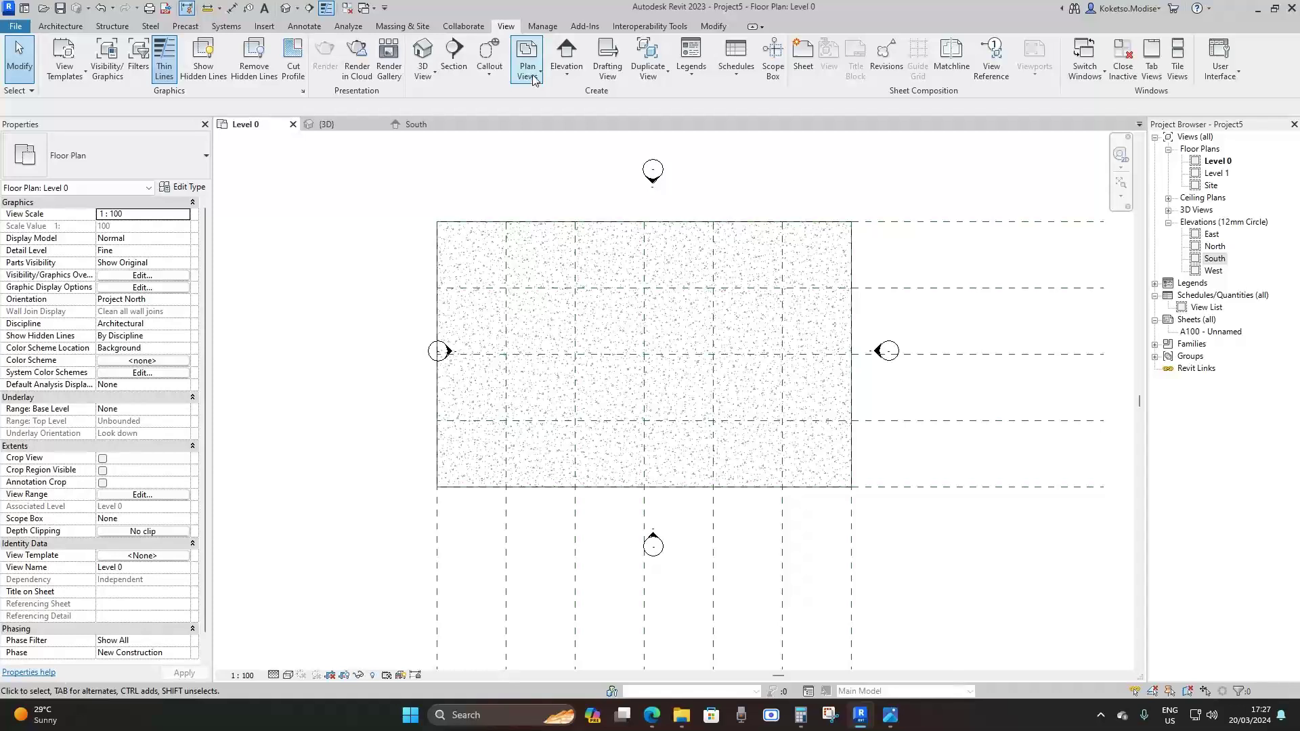
{"action": "left_click", "coordinate": [533, 79]}
{"action": "left_click", "coordinate": [549, 157]}
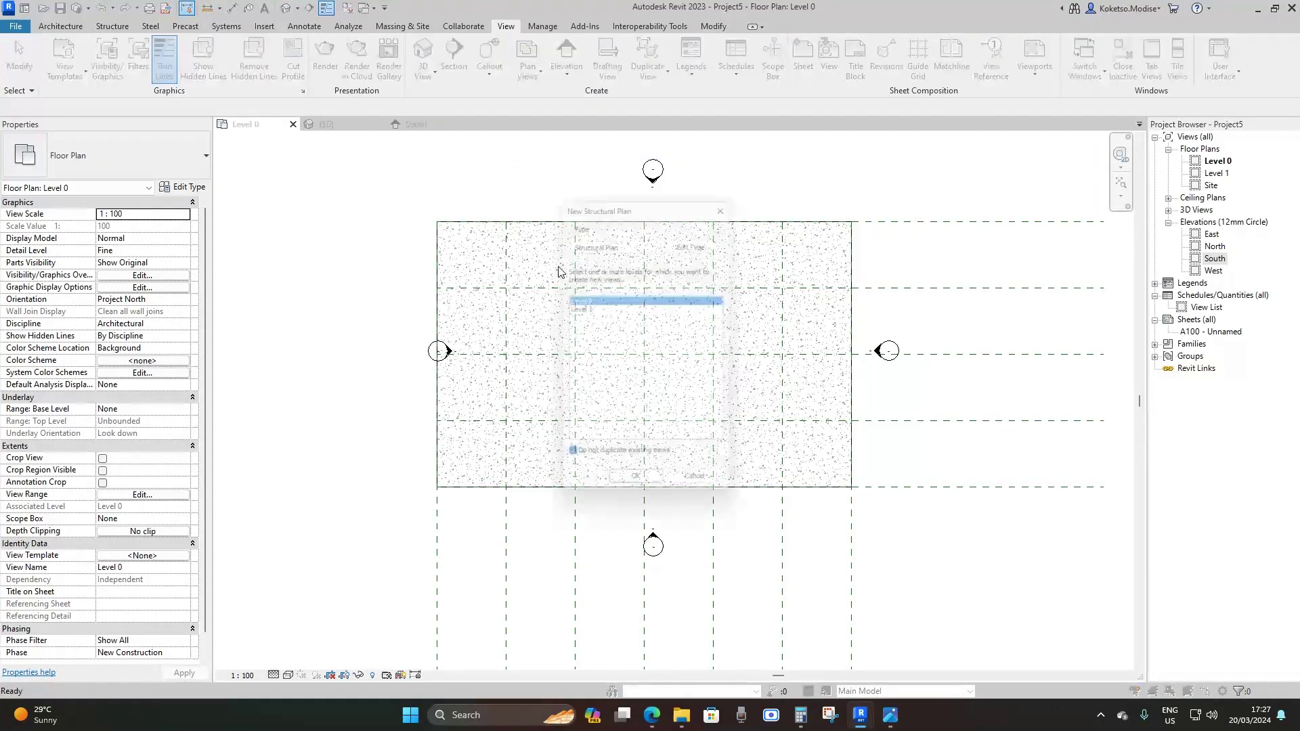
{"action": "left_click", "coordinate": [586, 308], "text": "shift"}
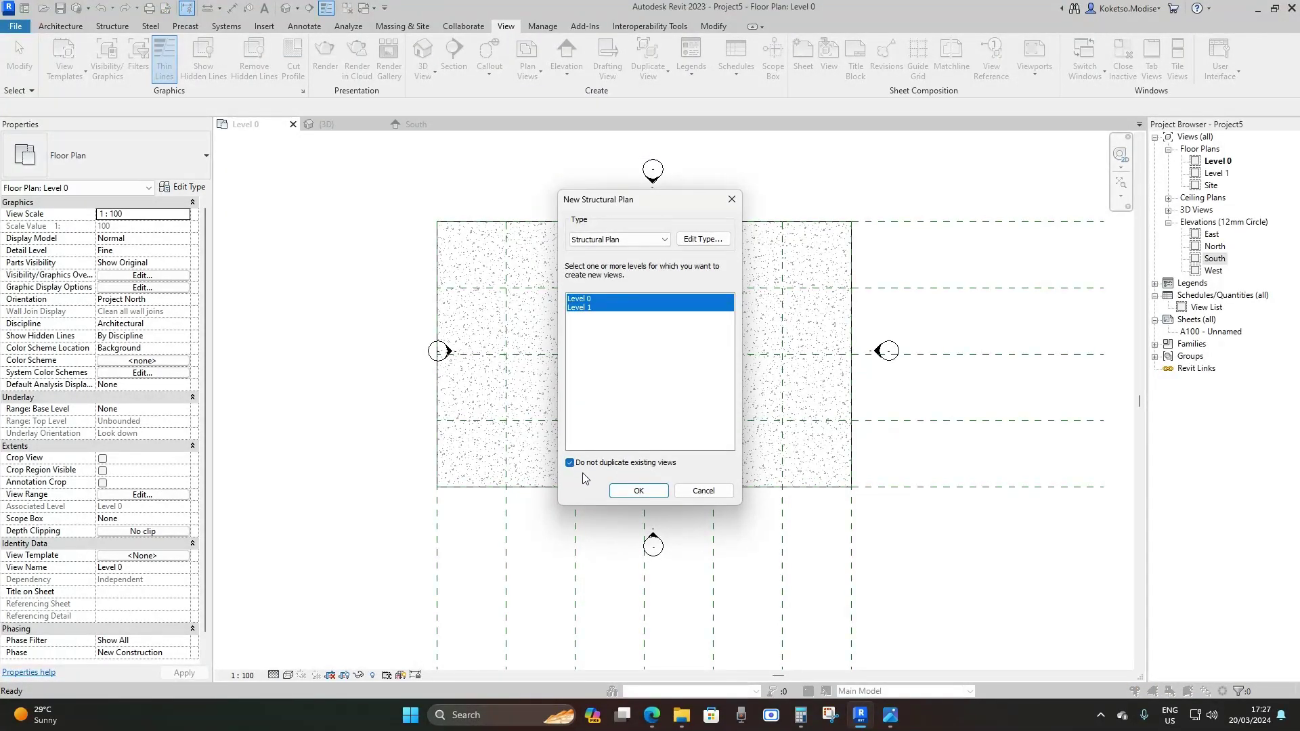
{"action": "left_click", "coordinate": [637, 492]}
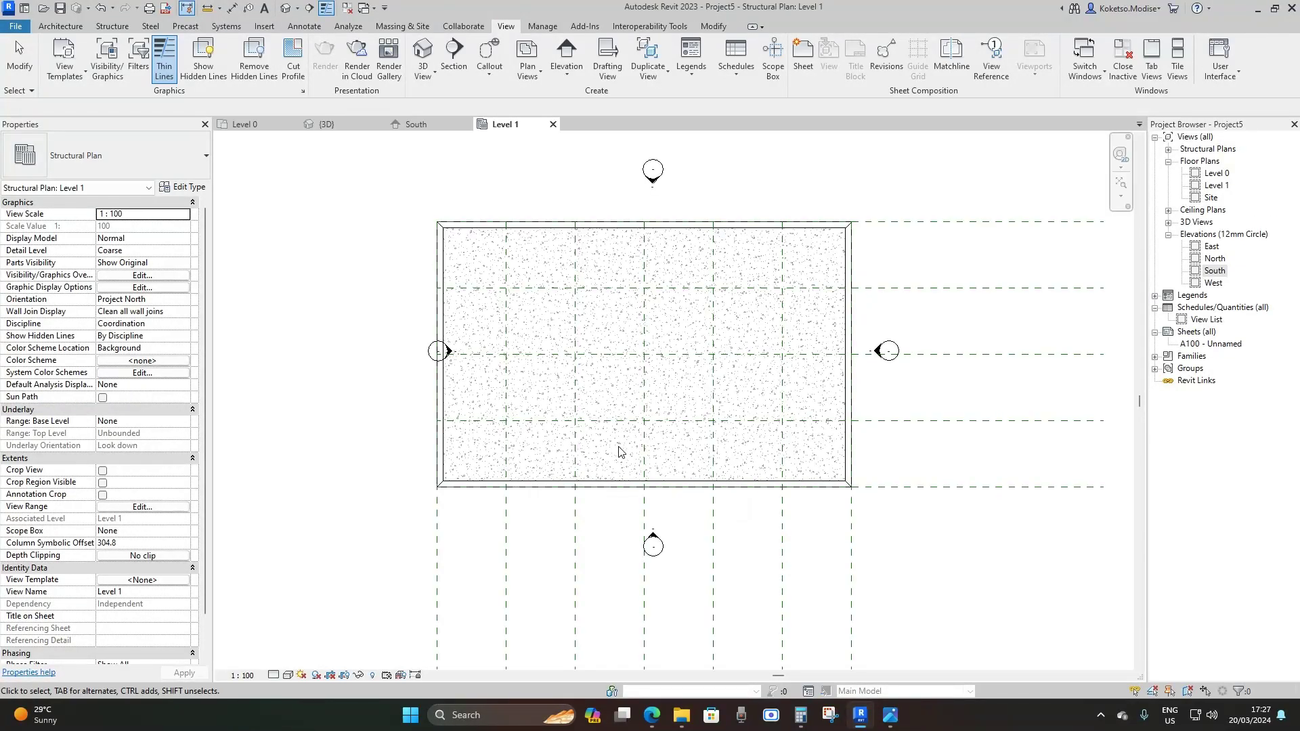
Open the Level 0 structural plan and set its detail level to Fine and its visual style to Wireframe
{"action": "left_click", "coordinate": [1169, 161]}
{"action": "left_click", "coordinate": [1169, 150]}
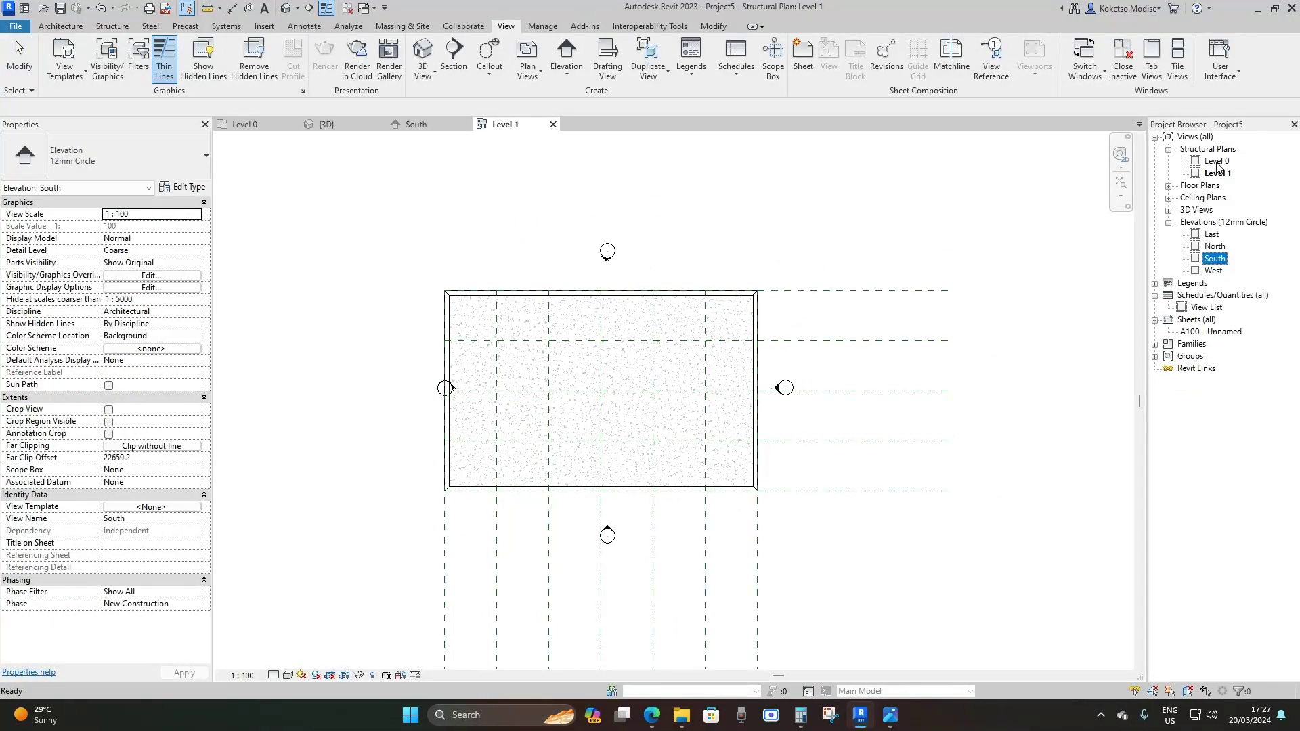
{"action": "double_click", "coordinate": [1217, 161]}
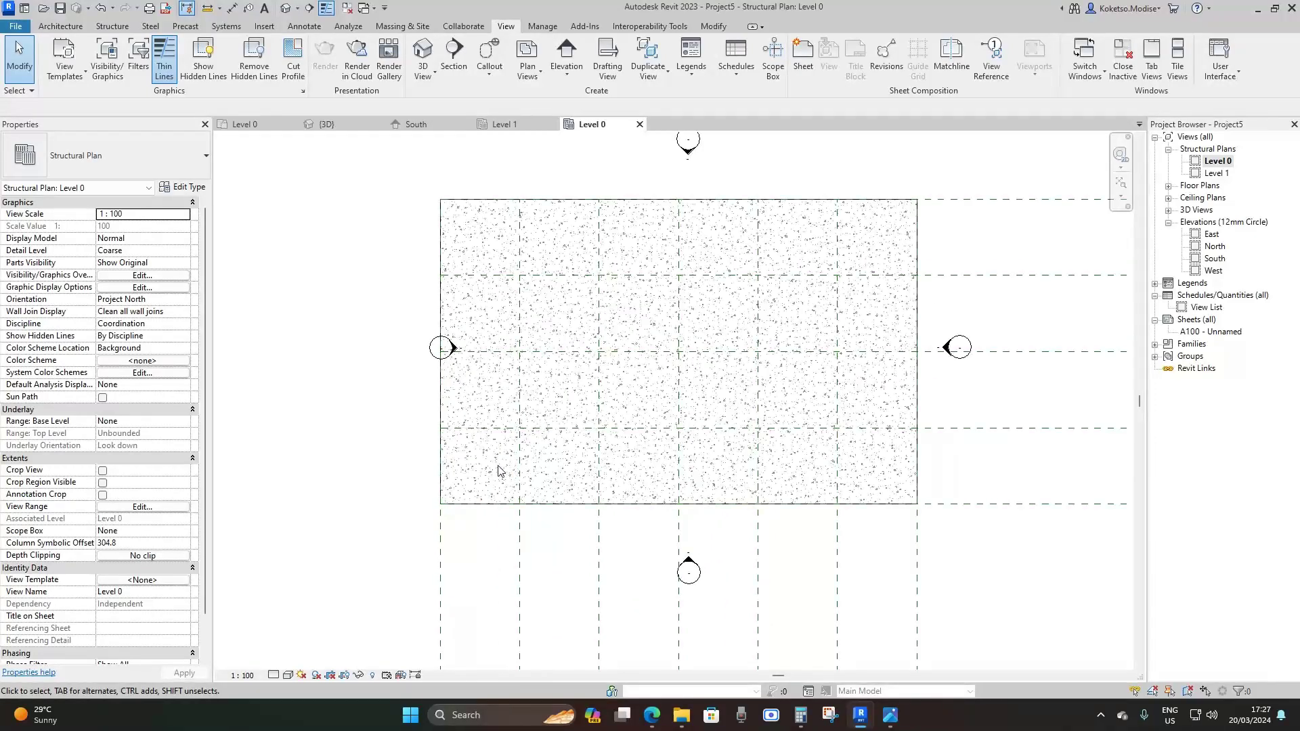
{"action": "left_click", "coordinate": [273, 675]}
{"action": "left_click", "coordinate": [298, 662]}
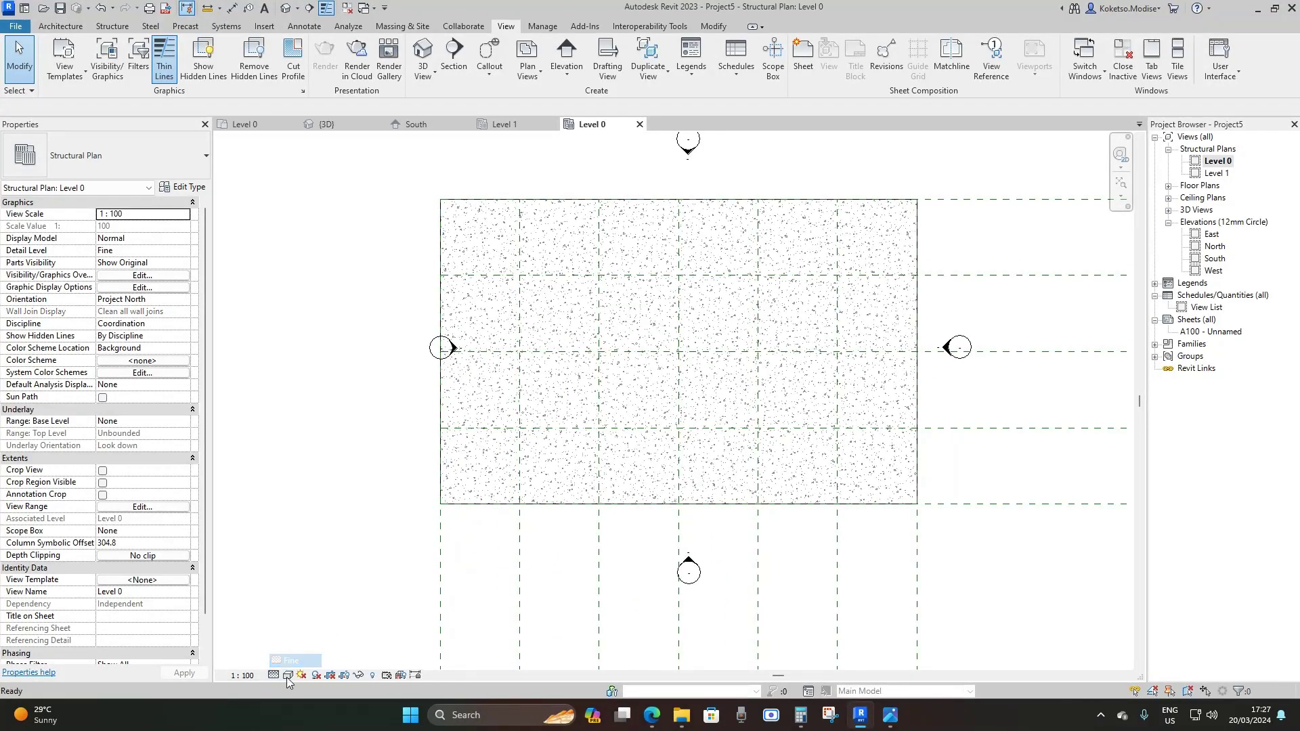
{"action": "left_click", "coordinate": [288, 675]}
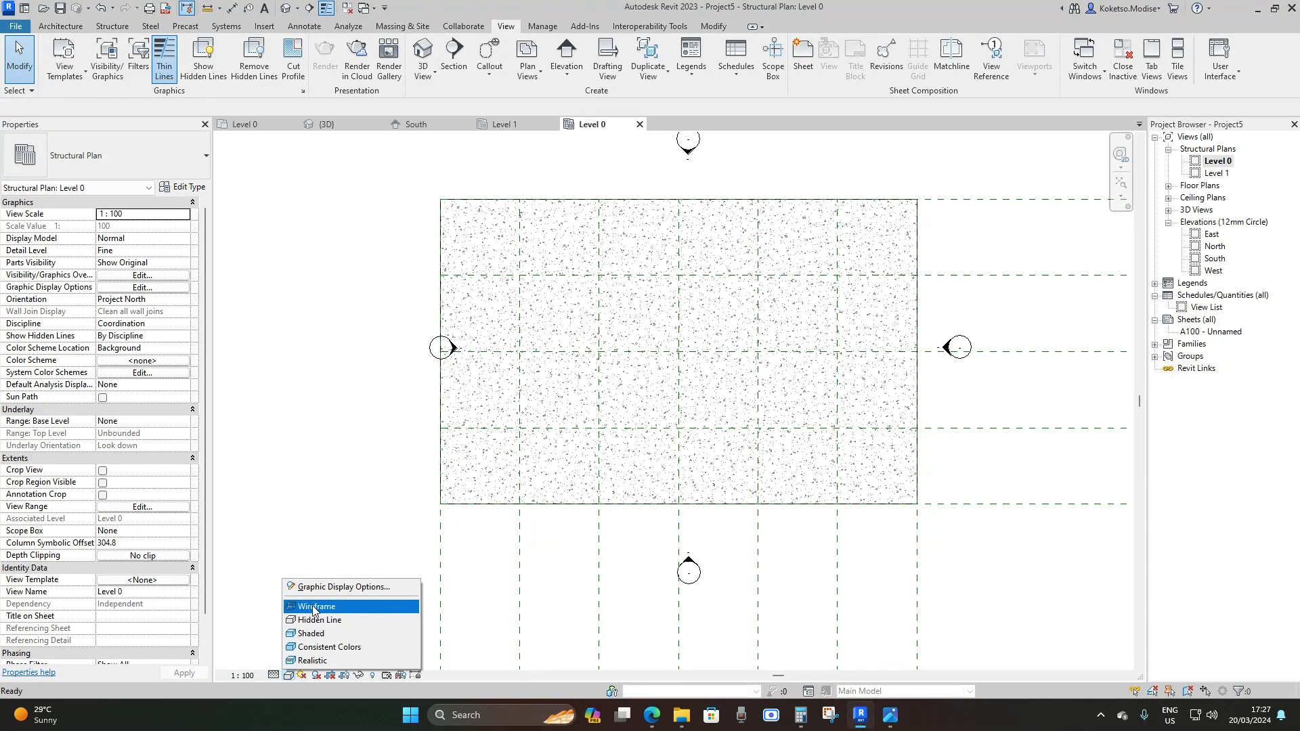
{"action": "left_click", "coordinate": [326, 607]}
Open the placed steel pipe pile's family for editing and set its Material for Model Behavior to Precast Concrete
{"action": "scroll", "coordinate": [535, 420], "scroll_direction": "up", "scroll_amount": 8}
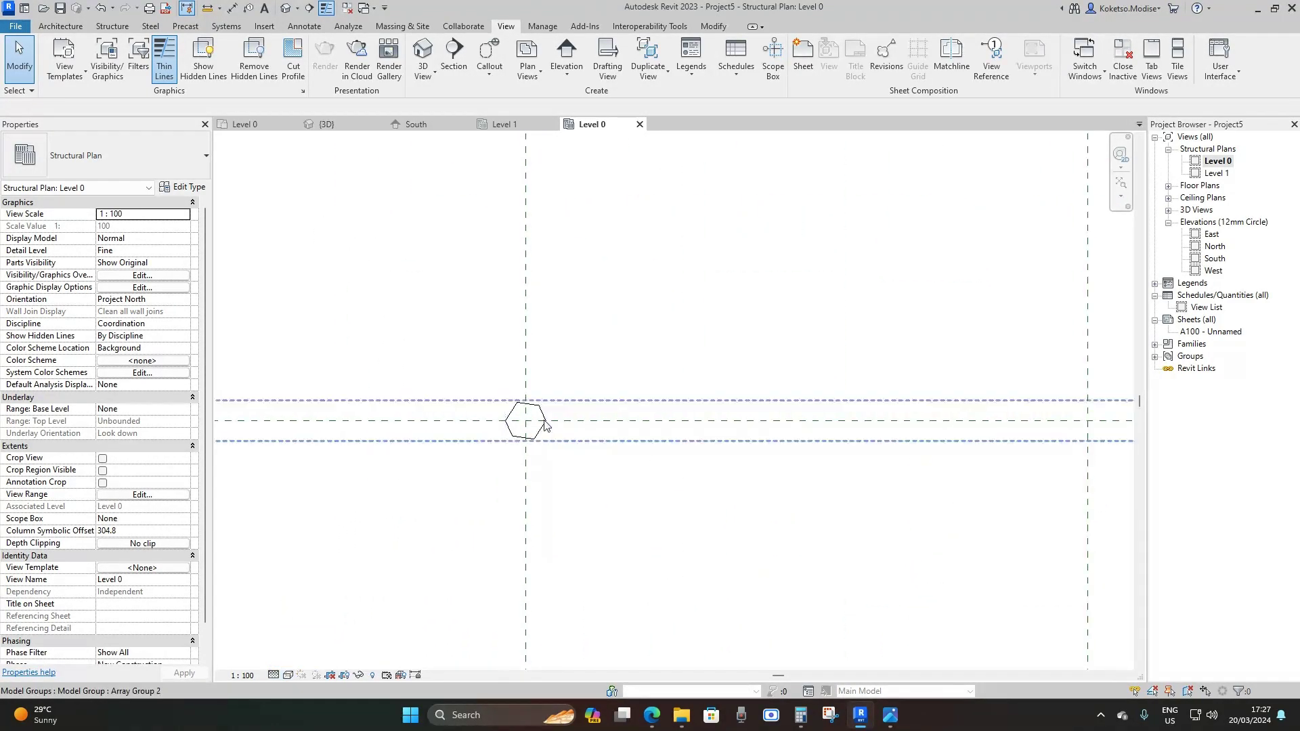
{"action": "left_click", "coordinate": [535, 419]}
{"action": "scroll", "coordinate": [717, 363], "scroll_direction": "down", "scroll_amount": 3}
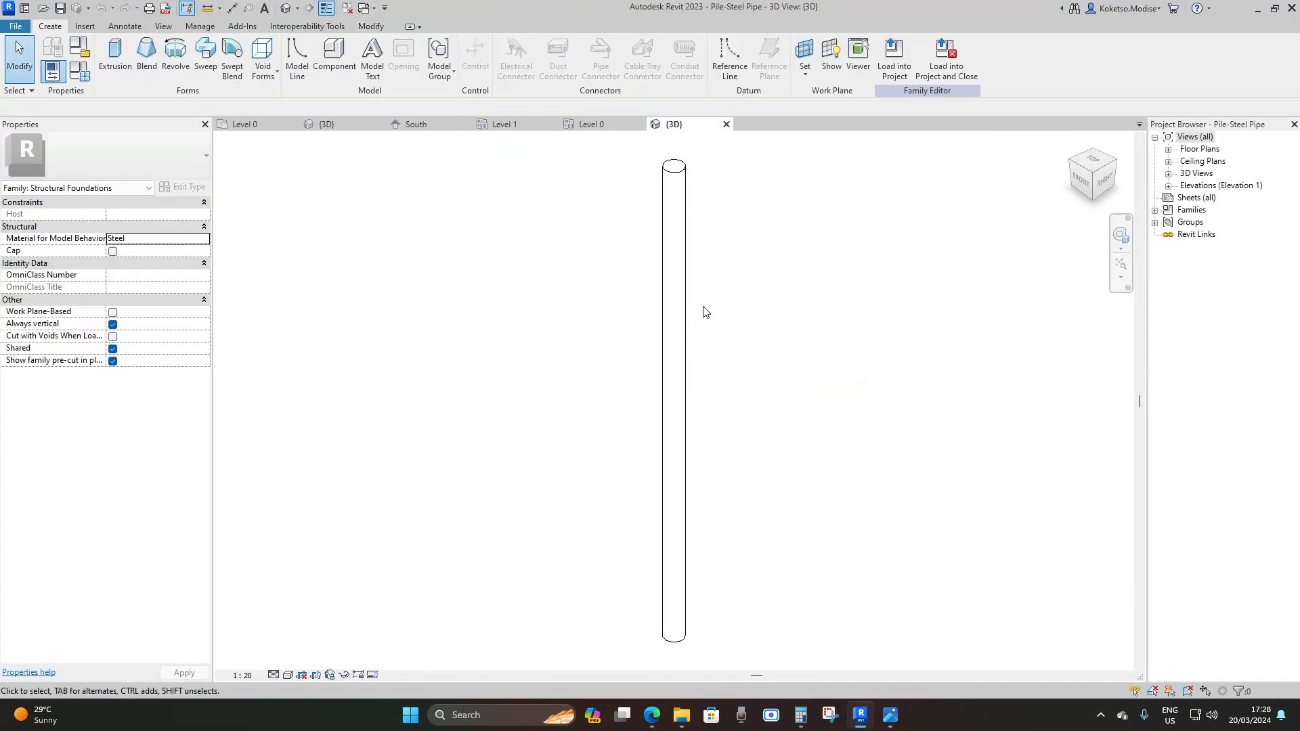
{"action": "left_click", "coordinate": [682, 286]}
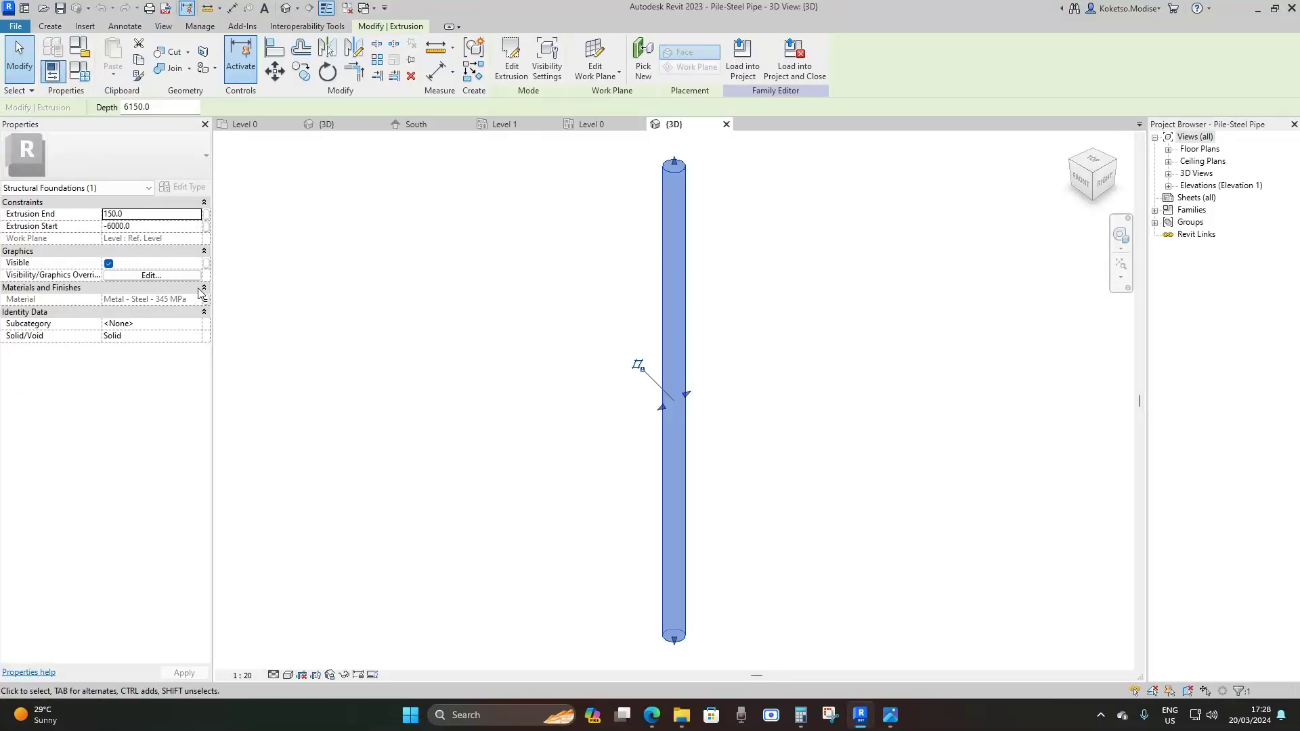
{"action": "left_click", "coordinate": [741, 233]}
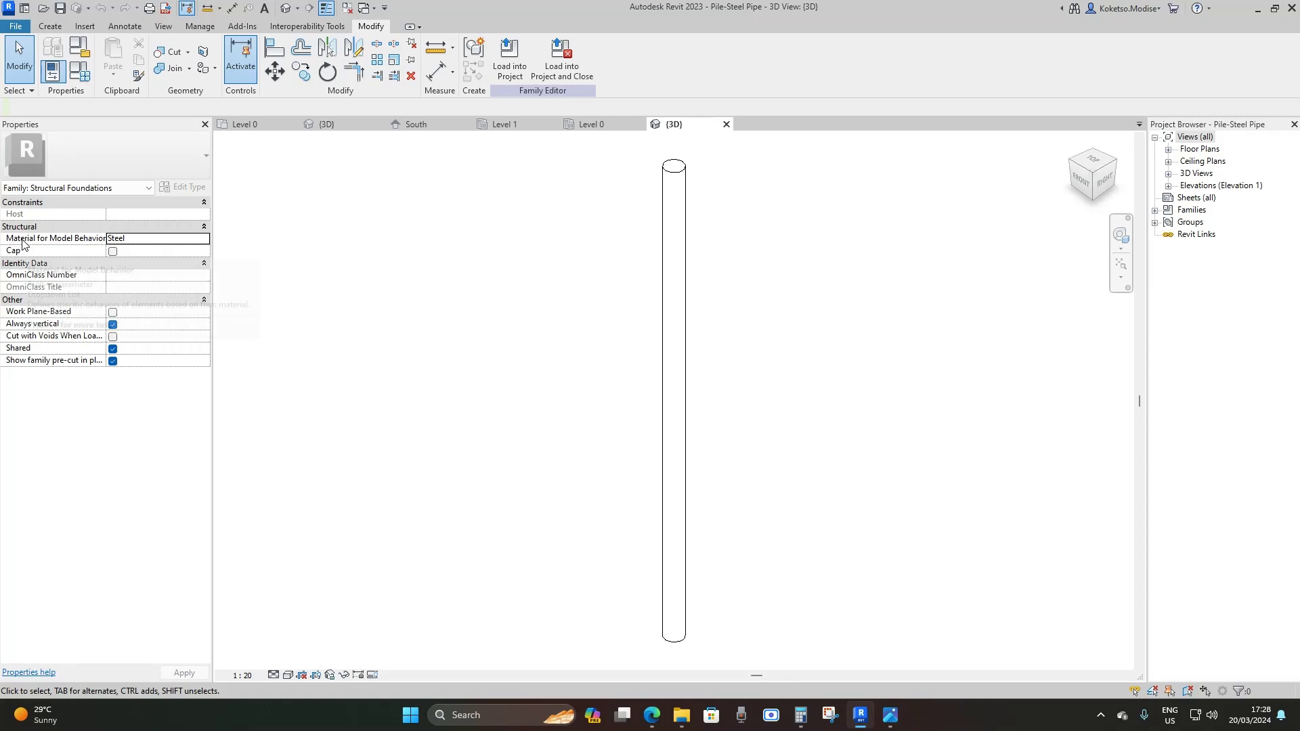
{"action": "left_click", "coordinate": [195, 244]}
{"action": "left_click", "coordinate": [195, 243]}
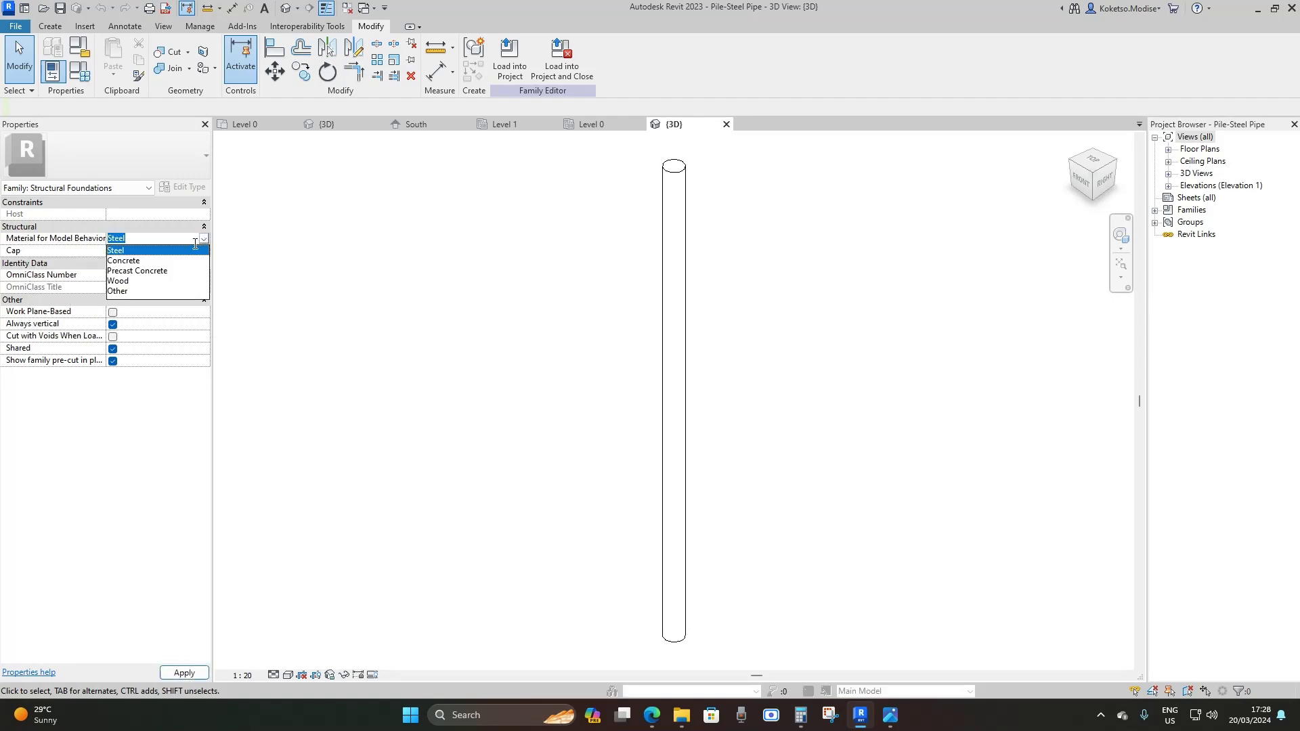
{"action": "left_click", "coordinate": [135, 271]}
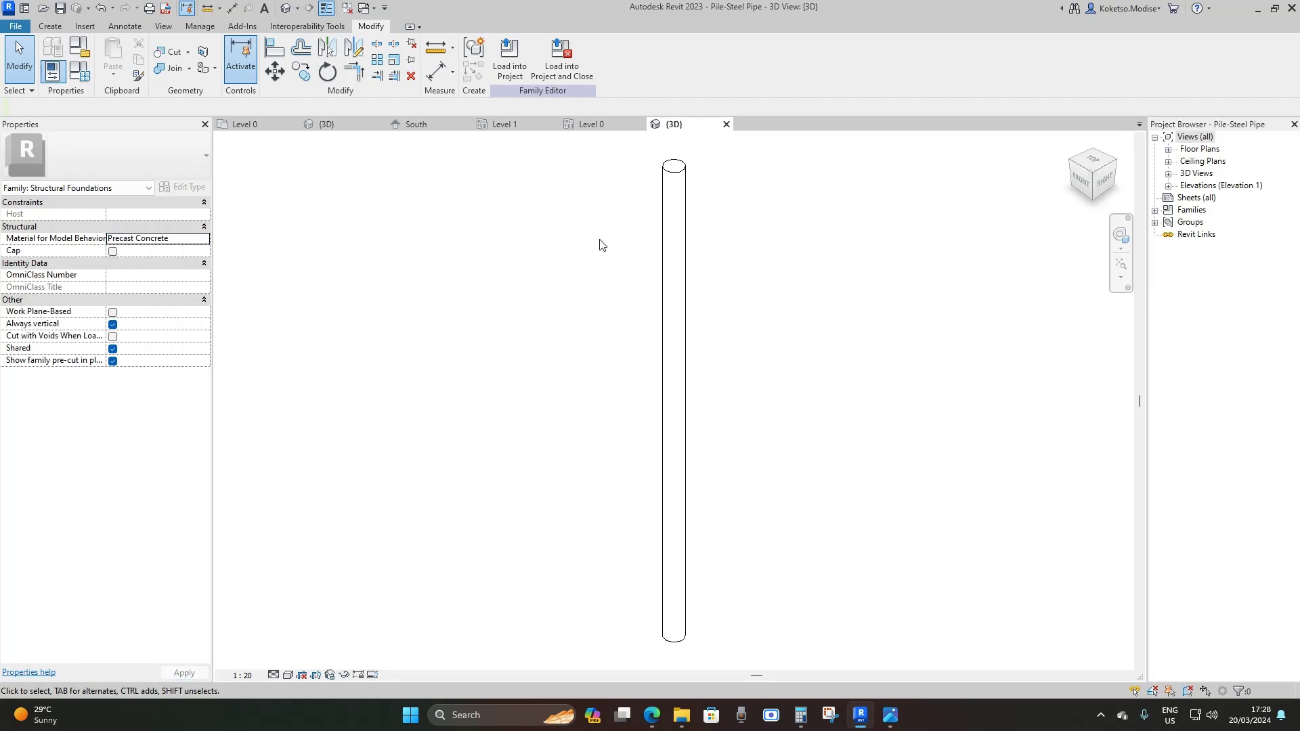
Set the 250mm Diameter family type's structural material to Concrete, Precast from the AEC material library
{"action": "left_click", "coordinate": [78, 76]}
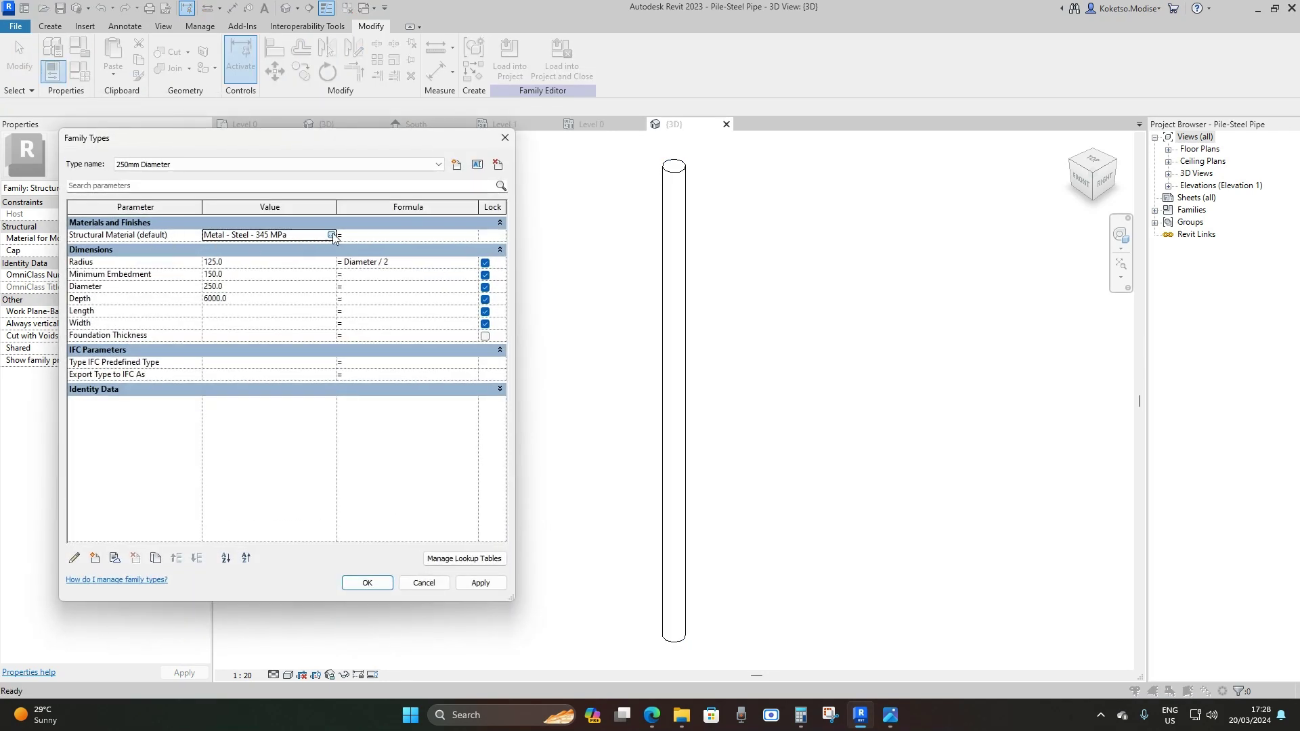
{"action": "left_click", "coordinate": [331, 234]}
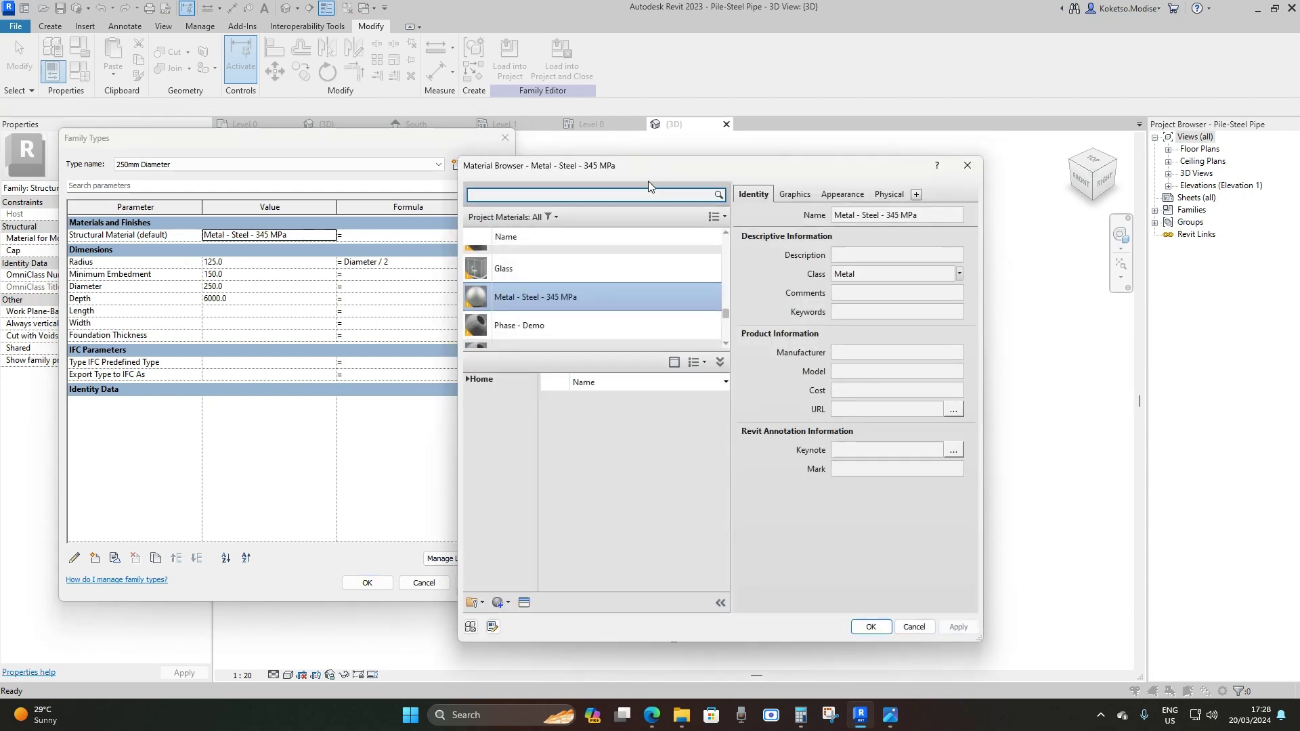
{"action": "type", "text": "CONCRETE"}
{"action": "mouse_move", "coordinate": [727, 406]}
{"action": "left_mouse_down"}
{"action": "mouse_move", "coordinate": [728, 468]}
{"action": "mouse_move", "coordinate": [725, 432]}
{"action": "left_mouse_up"}
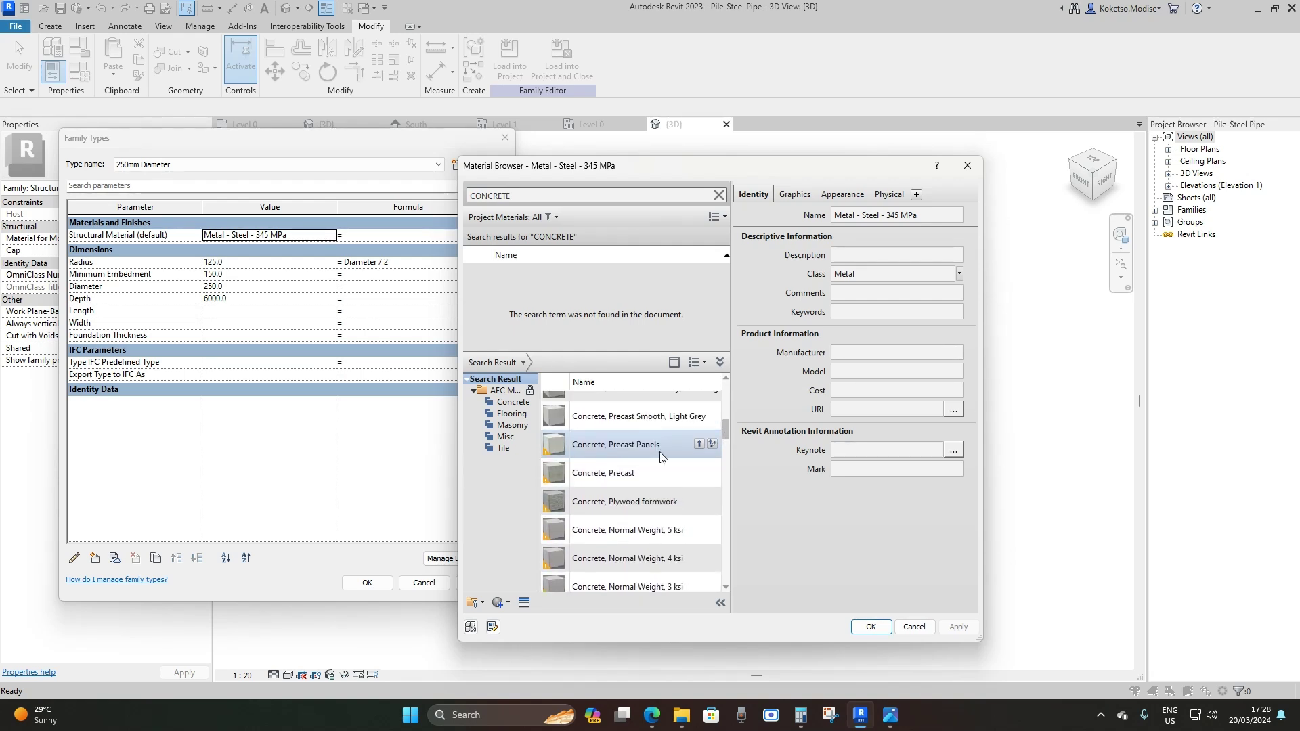
{"action": "left_click", "coordinate": [698, 473]}
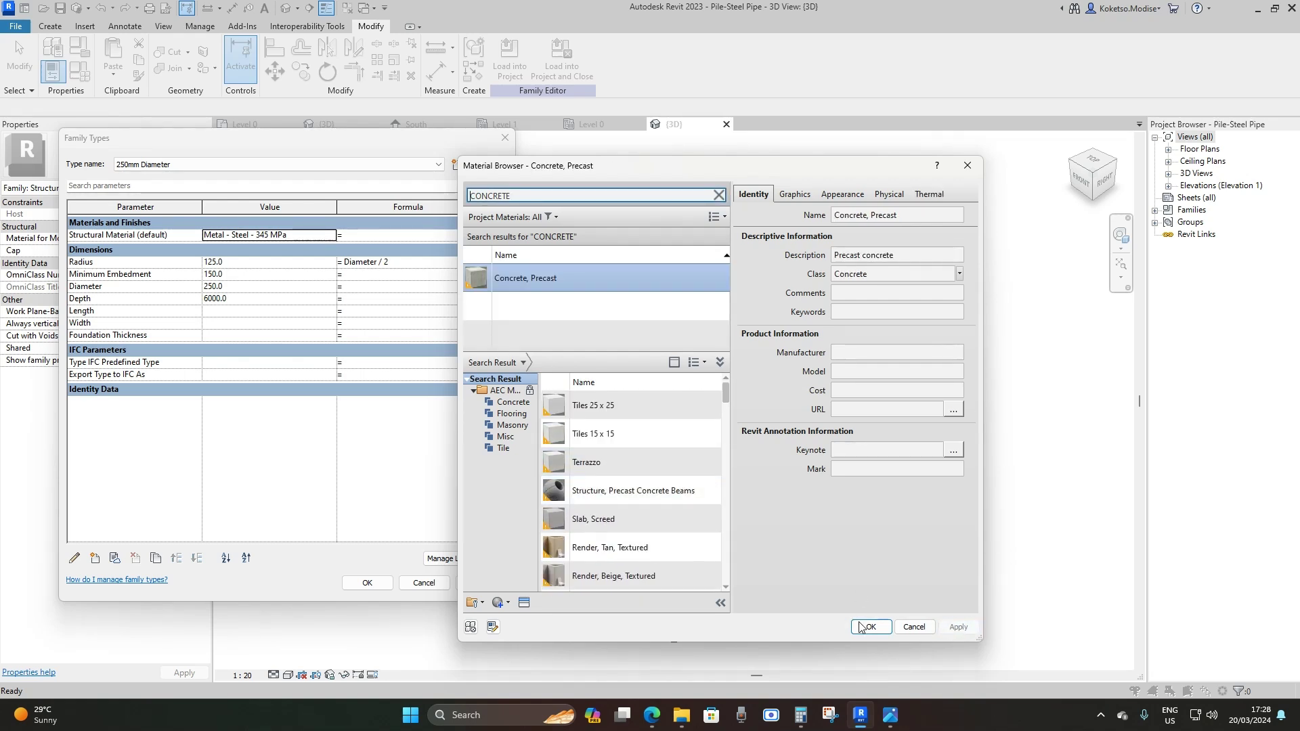
{"action": "left_click", "coordinate": [870, 626]}
{"action": "left_click", "coordinate": [481, 583]}
{"action": "left_click", "coordinate": [366, 583]}
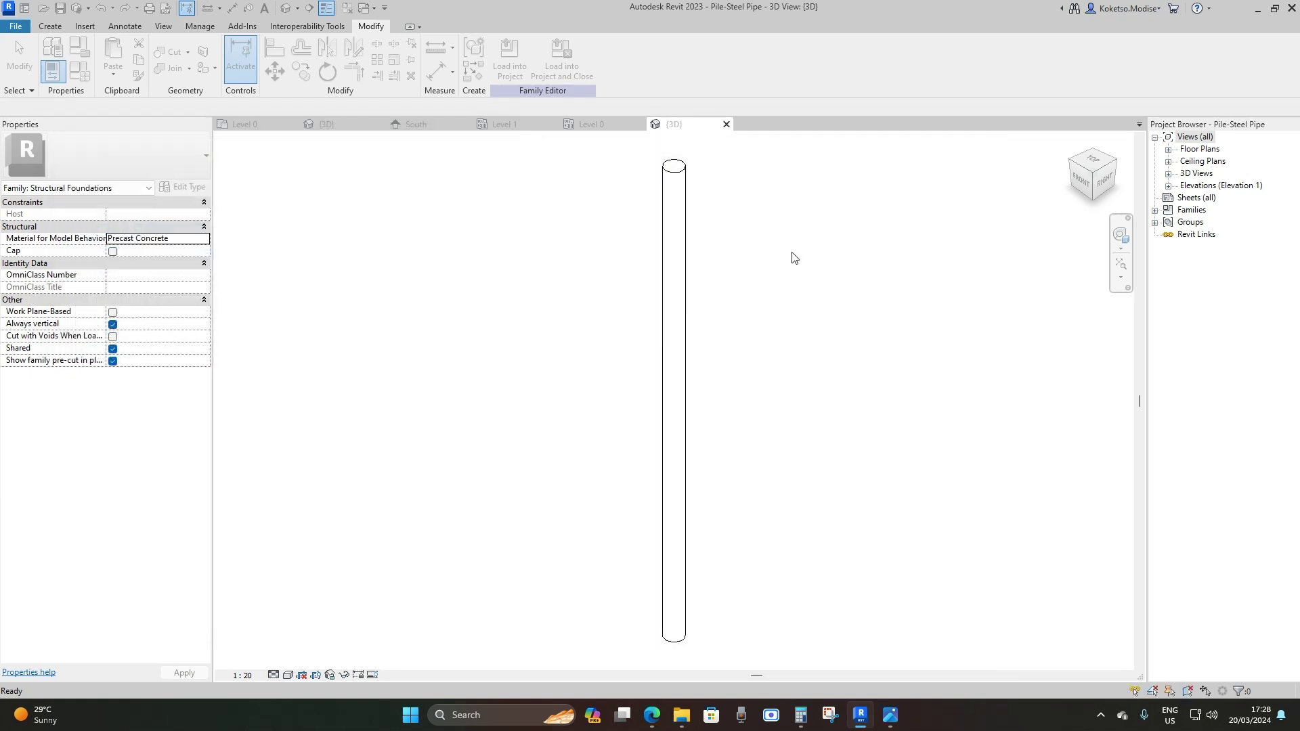
Load the edited pile family into the project and close it without saving, overwriting the existing version and its parameter values
{"action": "left_click", "coordinate": [559, 66]}
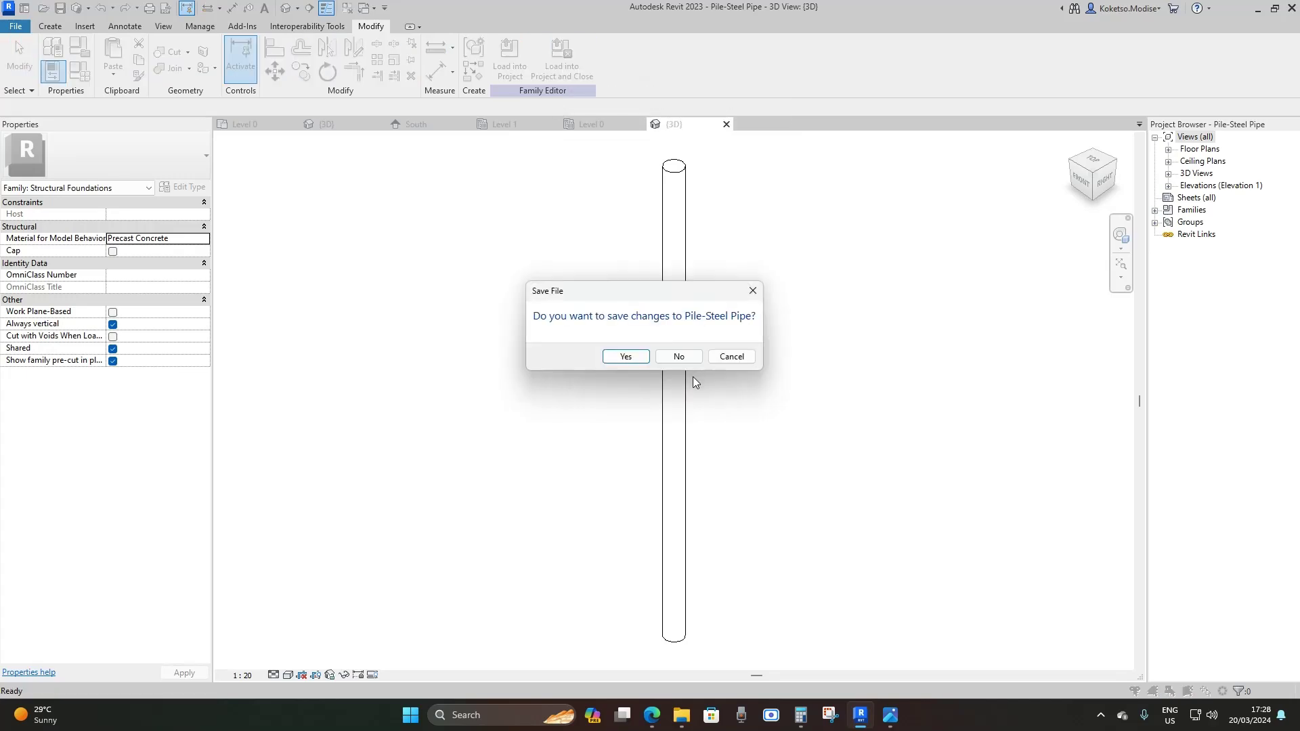
{"action": "left_click", "coordinate": [679, 356]}
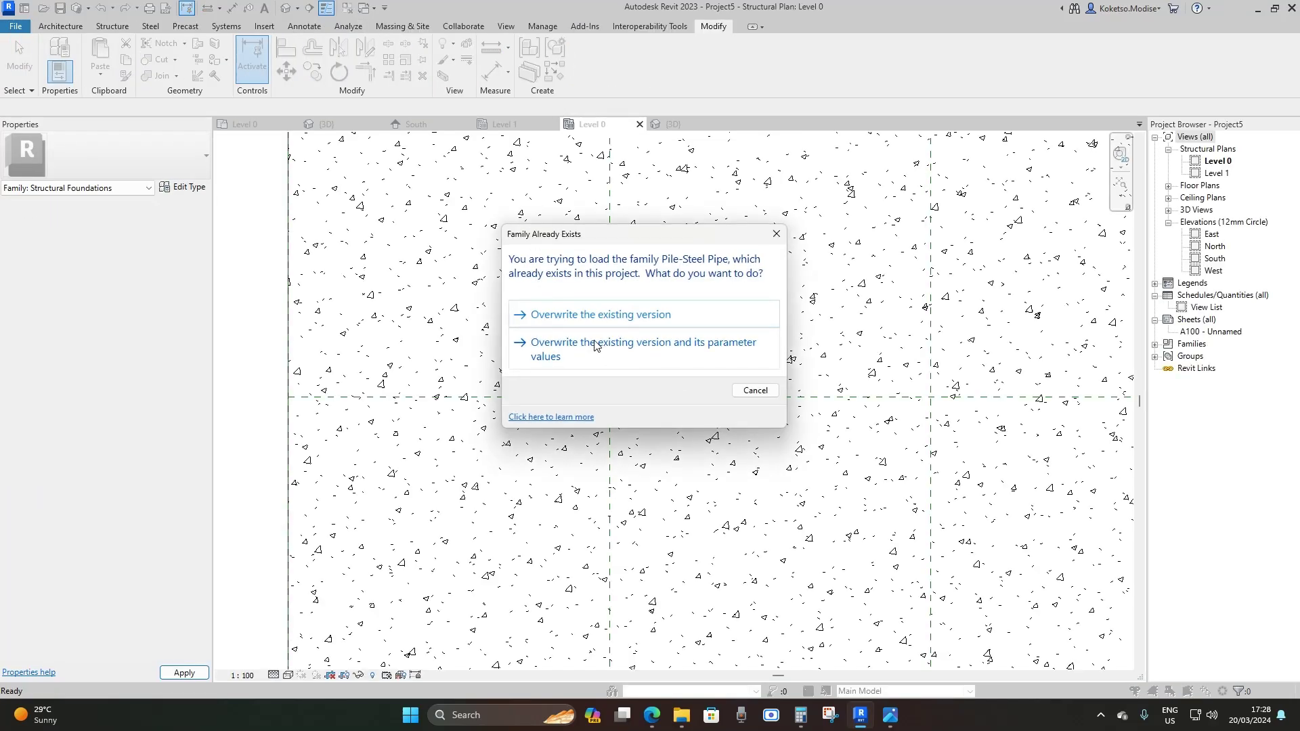
{"action": "left_click", "coordinate": [595, 346]}
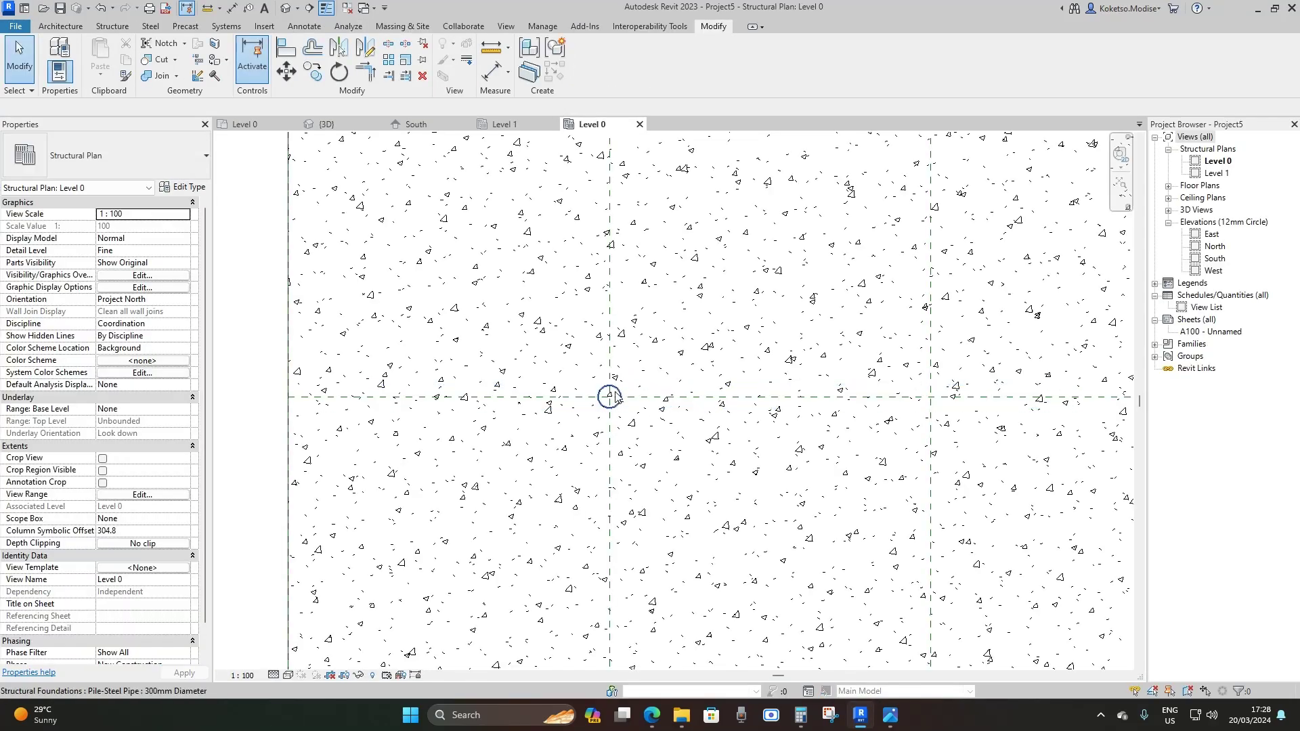
Duplicate the placed pile's 300mm Diameter type as "3000mm CONCRETE PILE"
{"action": "left_click", "coordinate": [614, 396]}
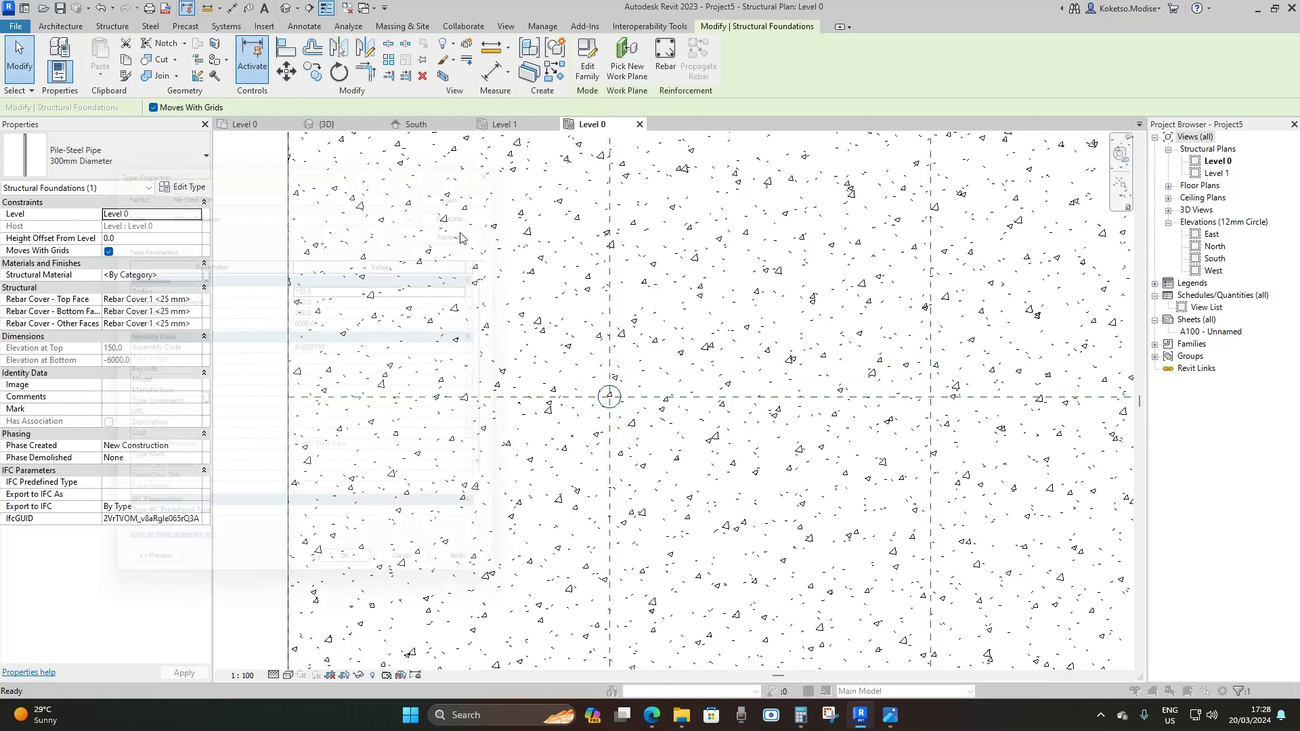
{"action": "left_click", "coordinate": [182, 187]}
{"action": "left_click", "coordinate": [479, 200]}
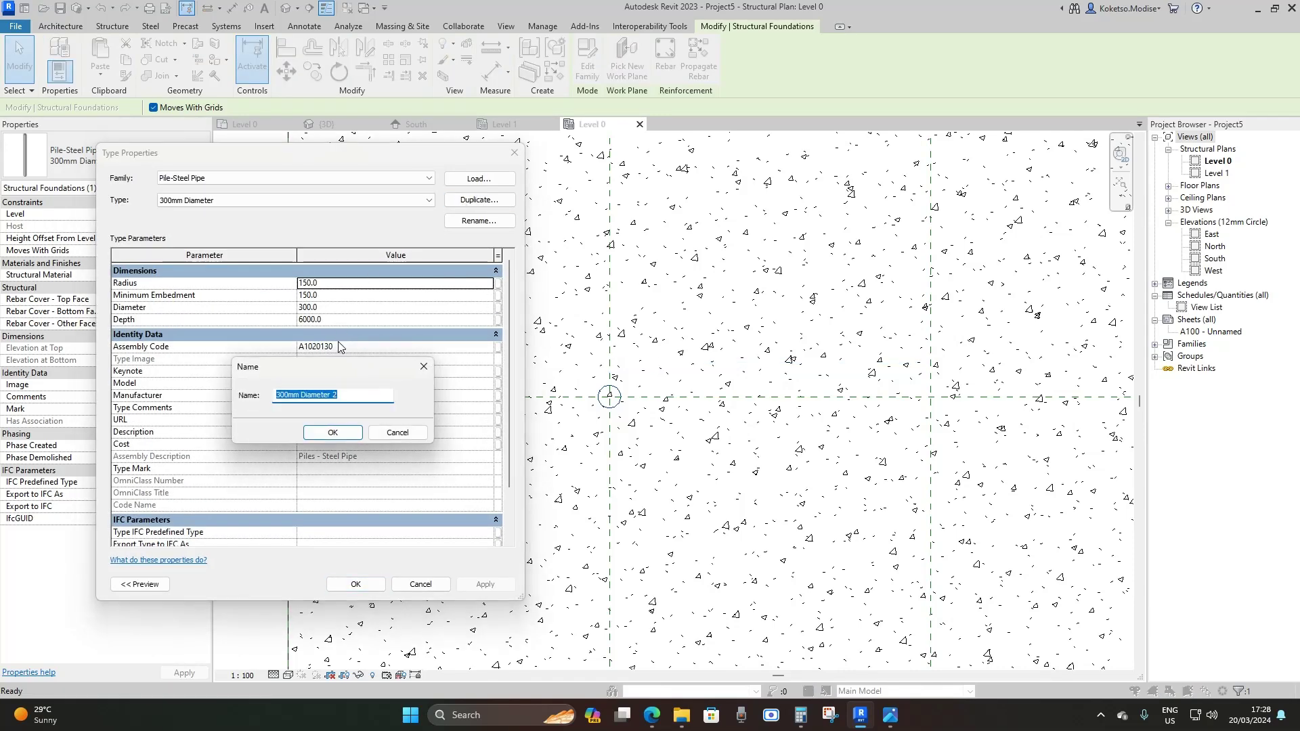
{"action": "type", "text": "3000mm "}
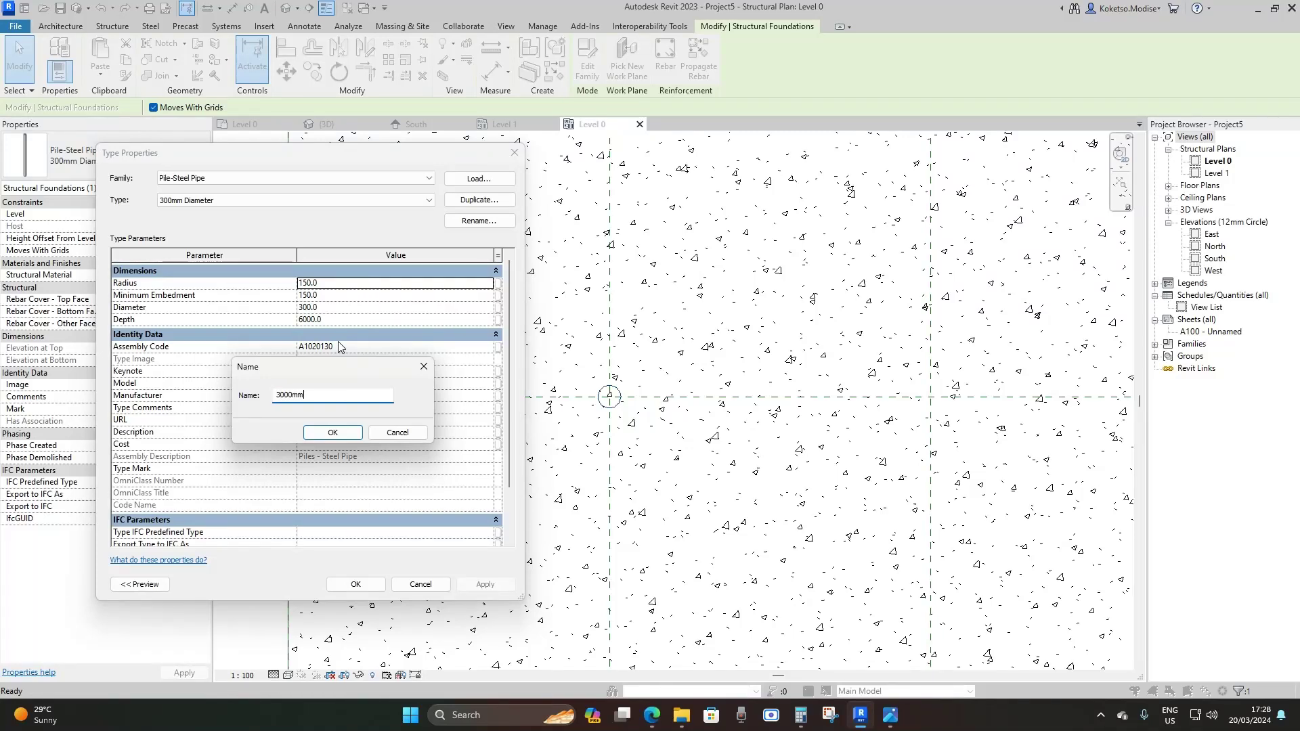
{"action": "type", "text": "CONCRETE PILE"}
{"action": "left_click", "coordinate": [332, 434]}
Set the new pile type's depth to 25000 and its diameter to 3000
{"action": "left_click", "coordinate": [339, 319]}
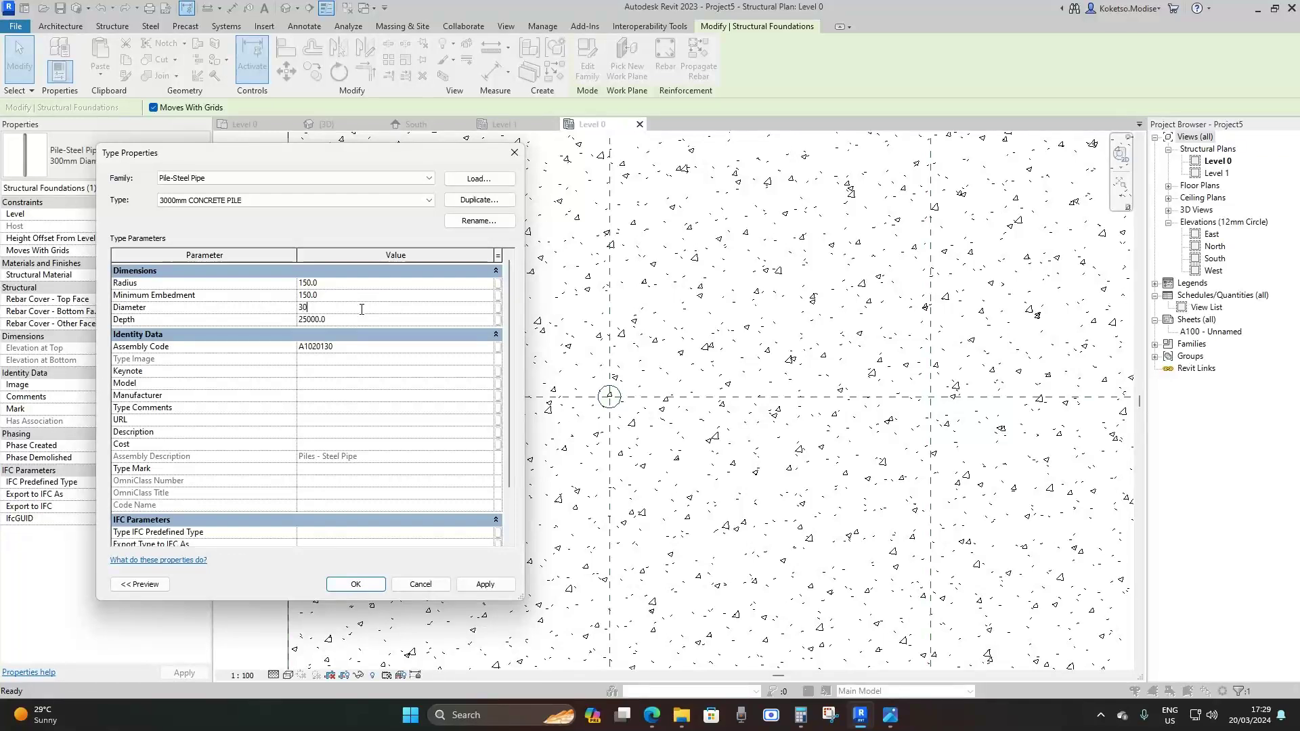
{"action": "left_click", "coordinate": [480, 584]}
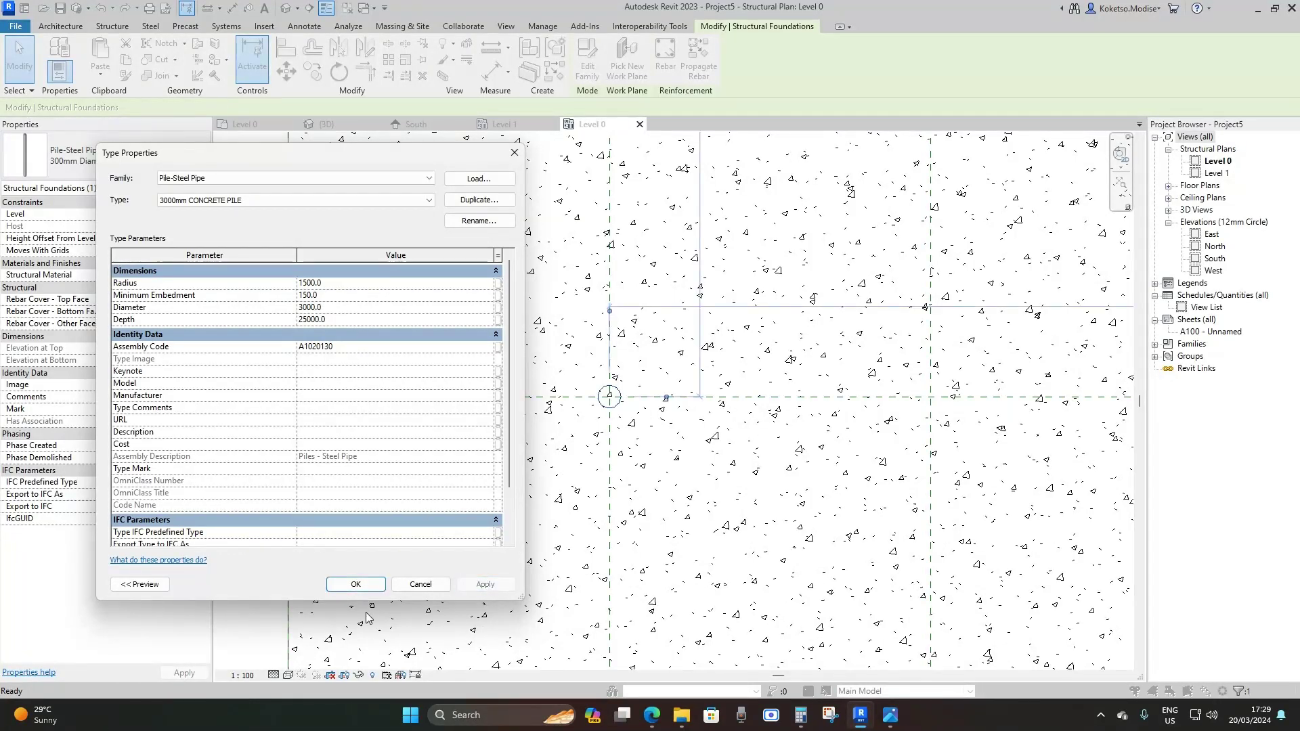
{"action": "left_click", "coordinate": [354, 583]}
{"action": "scroll", "coordinate": [619, 386], "scroll_direction": "down", "scroll_amount": 4}
{"action": "scroll", "coordinate": [580, 334], "scroll_direction": "up", "scroll_amount": 3}
{"action": "scroll", "coordinate": [589, 377], "scroll_direction": "down", "scroll_amount": 5}
{"action": "scroll", "coordinate": [638, 384], "scroll_direction": "up", "scroll_amount": 2}
{"action": "middle_click_drag", "start_coordinate": [630, 381], "coordinate": [579, 415]}
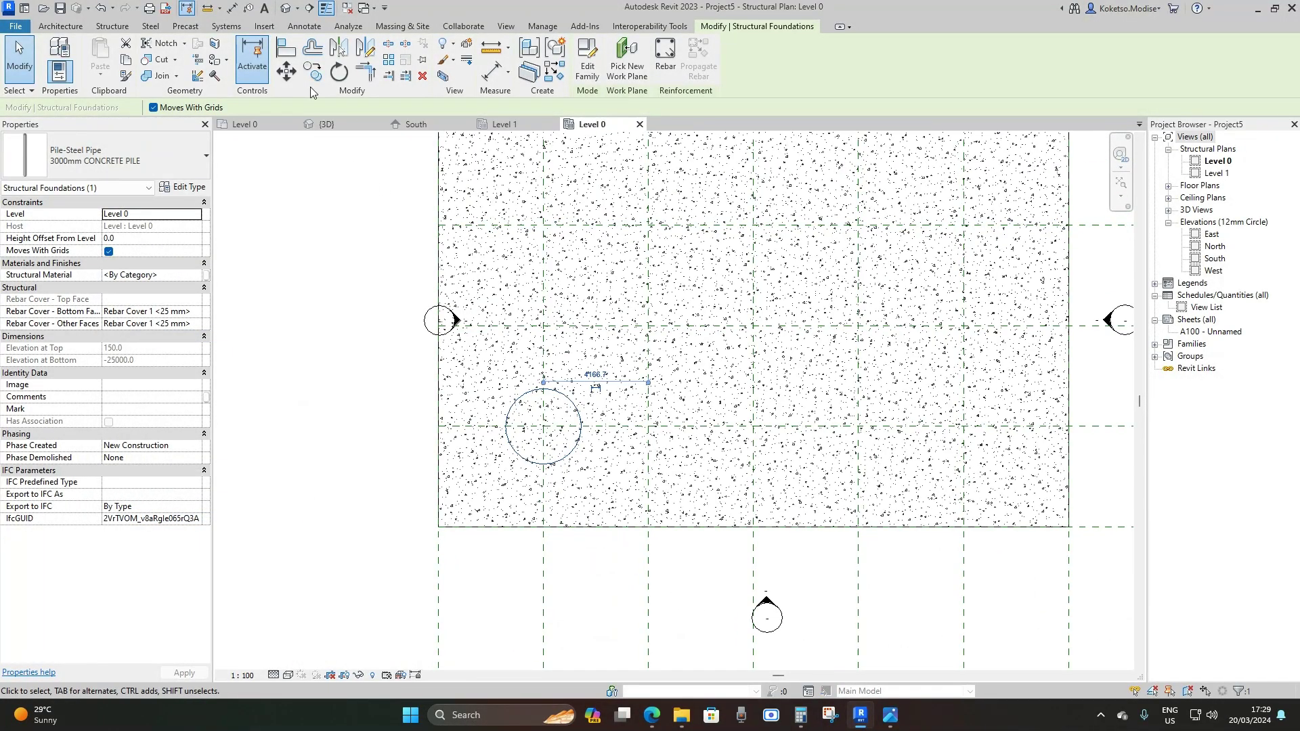
{"action": "scroll", "coordinate": [521, 424], "scroll_direction": "up", "scroll_amount": 2}
Change the 3000mm CONCRETE PILE type's diameter to 2000
{"action": "left_click", "coordinate": [188, 193]}
{"action": "left_click", "coordinate": [344, 307]}
{"action": "type", "text": "2000"}
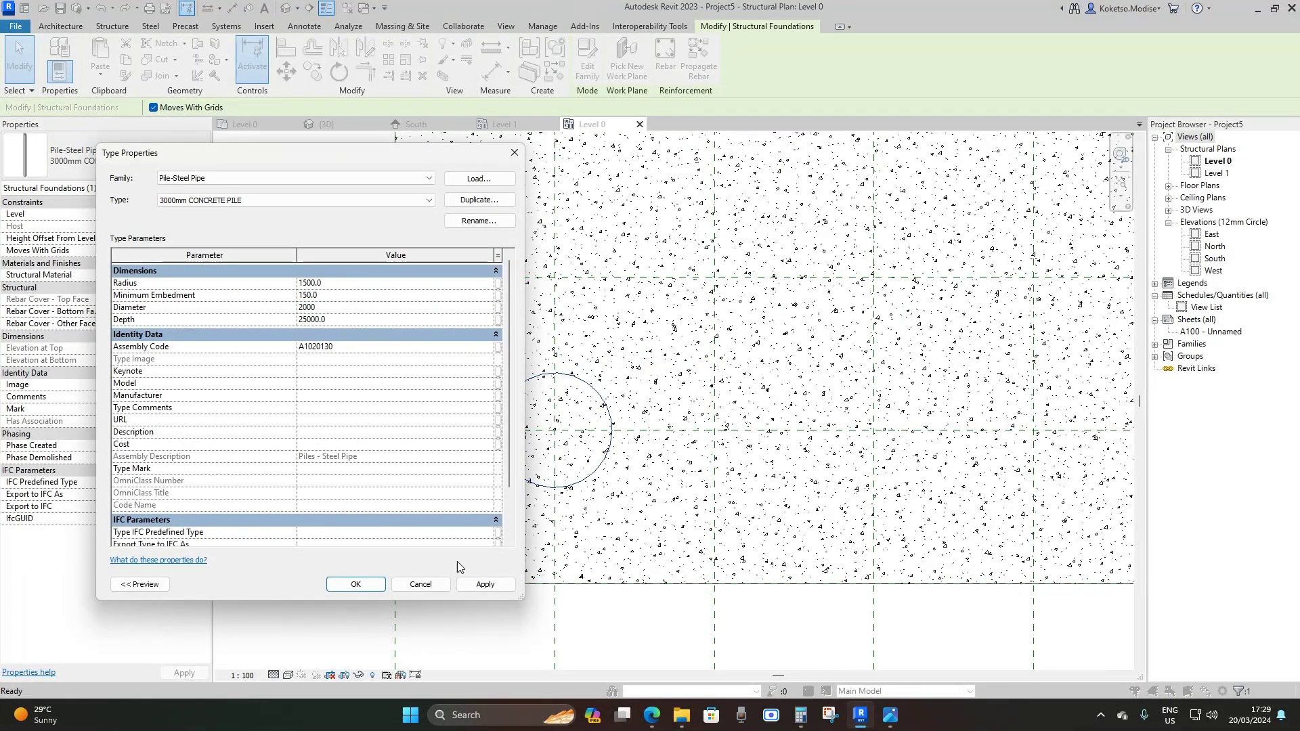
{"action": "left_click", "coordinate": [485, 584]}
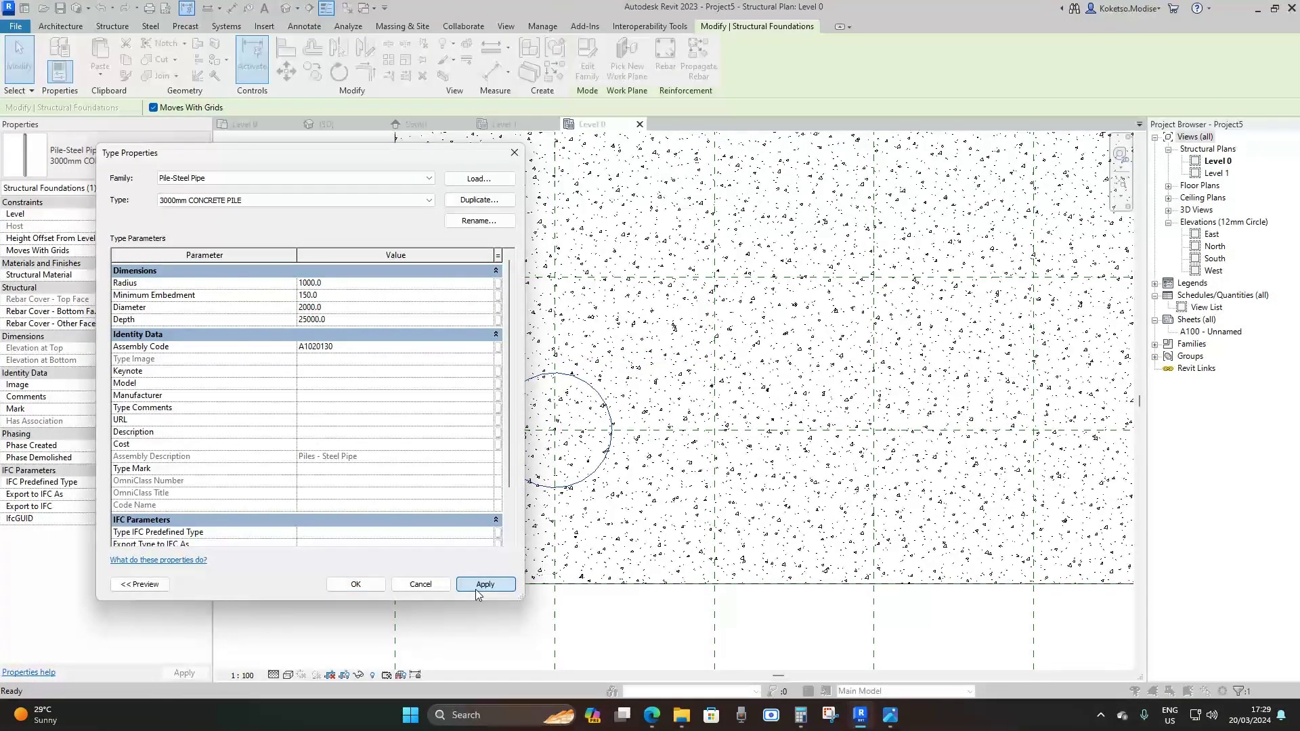
{"action": "left_click", "coordinate": [356, 583]}
Copy the pile with Multiple enabled to the two interior grid intersections north of it on the same vertical reference plane
{"action": "left_click", "coordinate": [312, 71]}
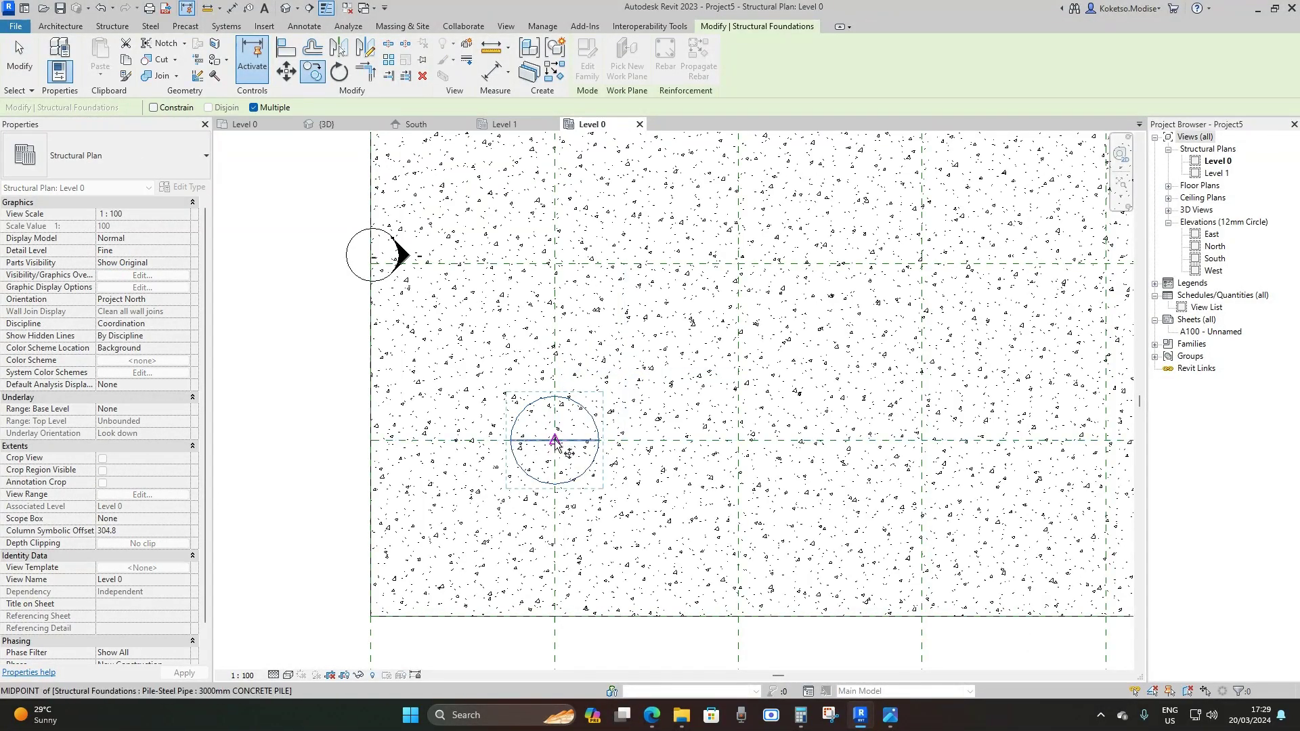
{"action": "scroll", "coordinate": [556, 441], "scroll_direction": "down", "scroll_amount": 2}
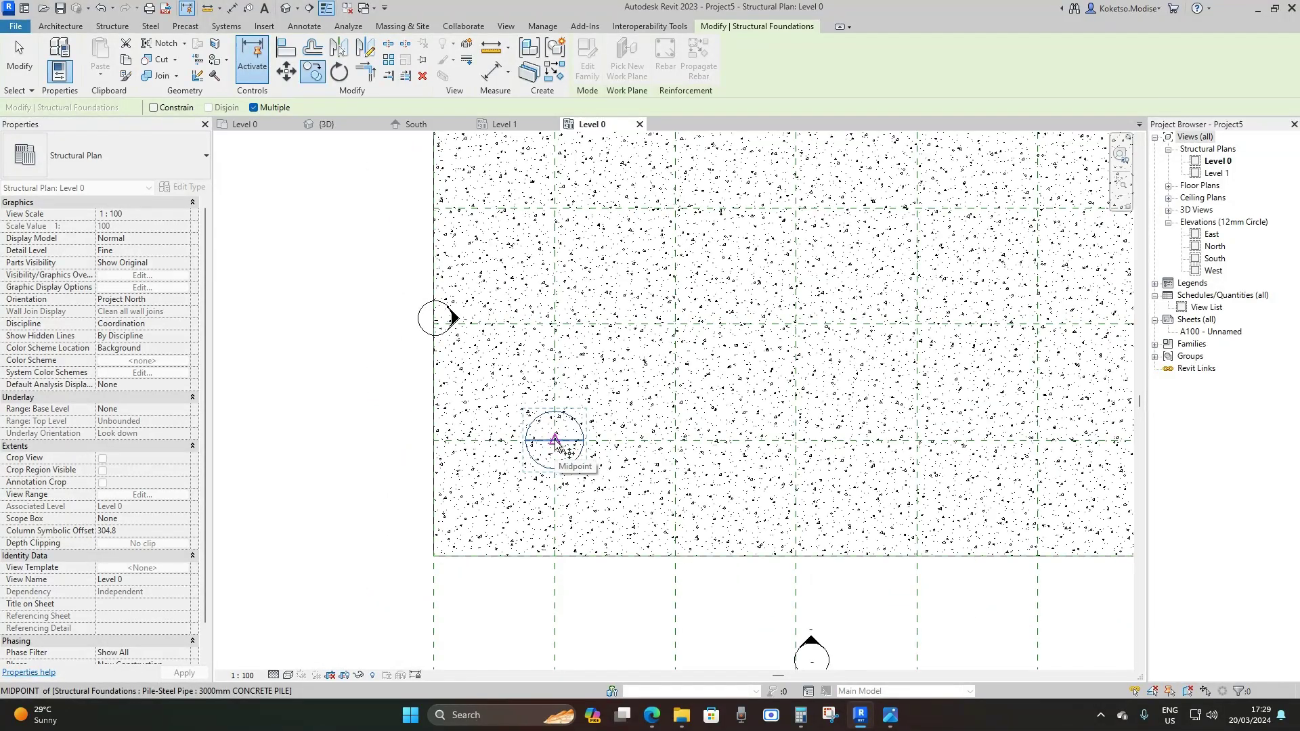
{"action": "scroll", "coordinate": [555, 441], "scroll_direction": "up", "scroll_amount": 2}
{"action": "left_click", "coordinate": [555, 441]}
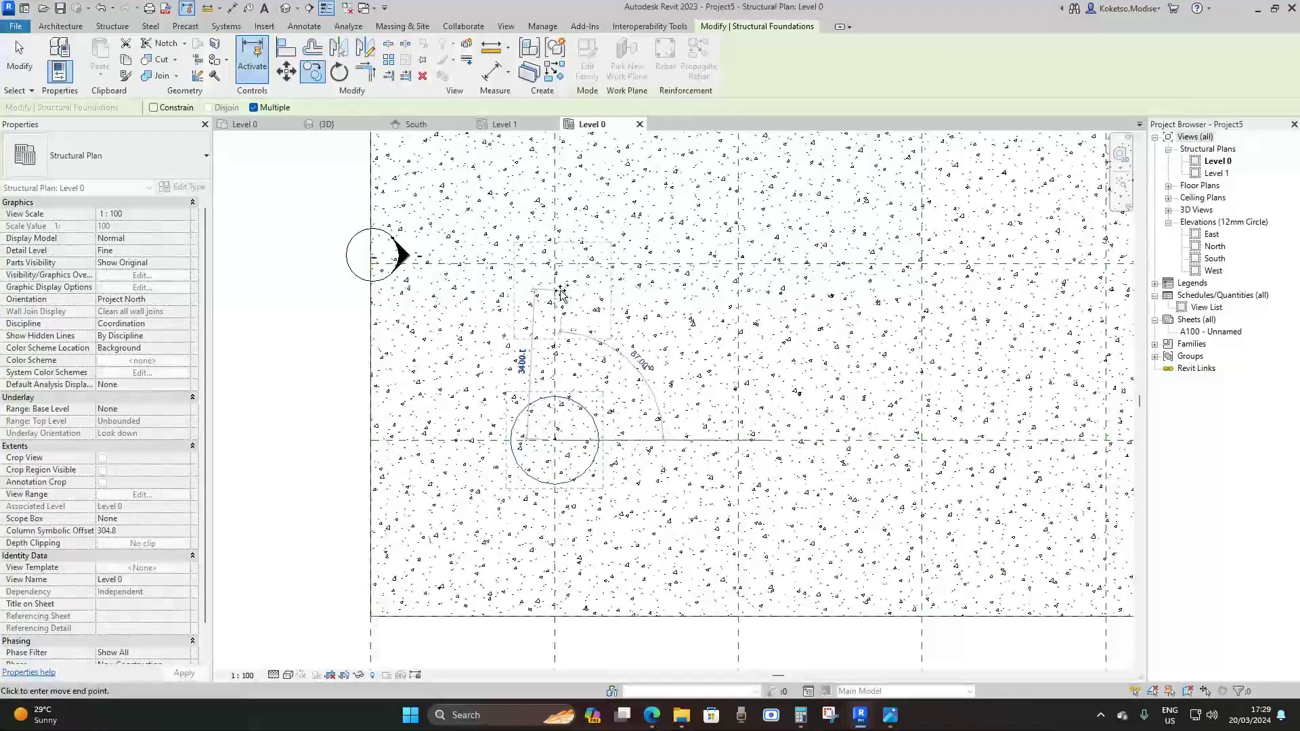
{"action": "scroll", "coordinate": [561, 292], "scroll_direction": "down", "scroll_amount": 2}
{"action": "left_click", "coordinate": [543, 342]}
{"action": "middle_click_drag", "start_coordinate": [561, 532], "coordinate": [586, 381]}
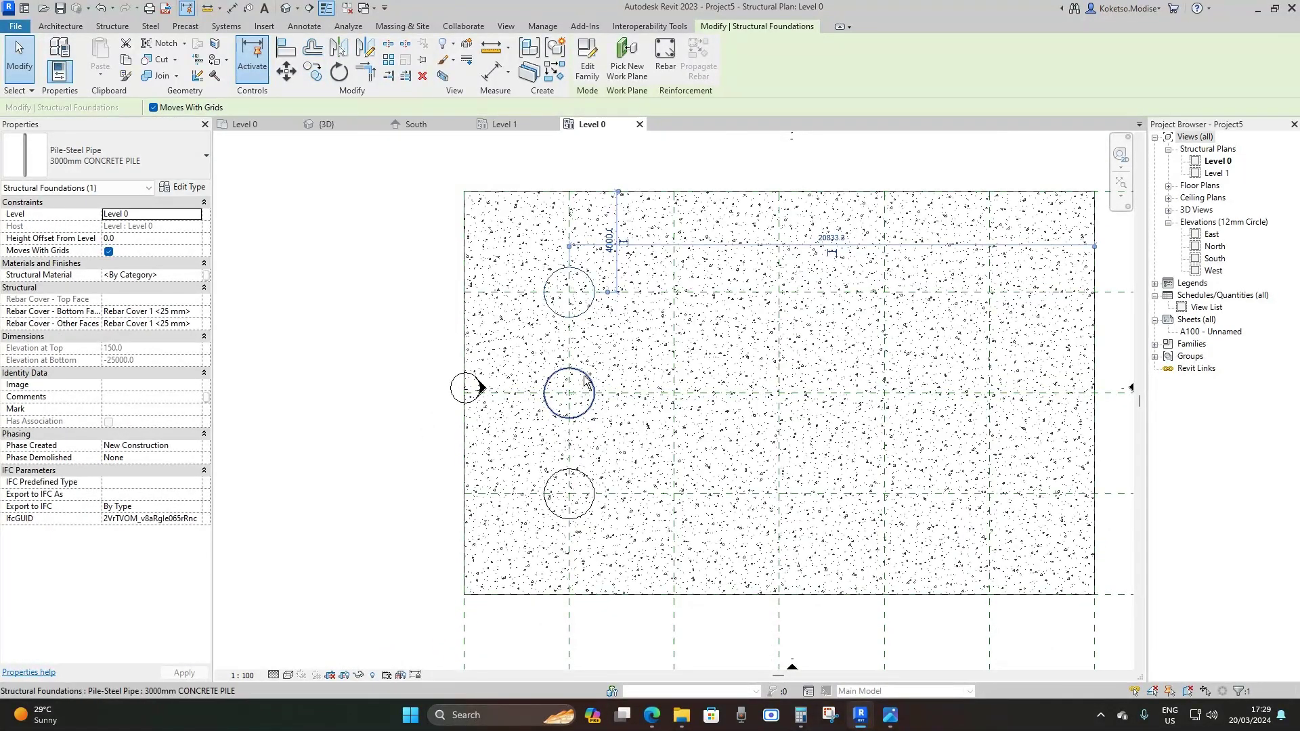
Copy the column of three piles with Multiple enabled to the four remaining interior vertical reference planes east of it
{"action": "left_click", "coordinate": [585, 376], "text": "ctrl"}
{"action": "left_click", "coordinate": [591, 480], "text": "ctrl"}
{"action": "scroll", "coordinate": [575, 420], "scroll_direction": "up", "scroll_amount": 1}
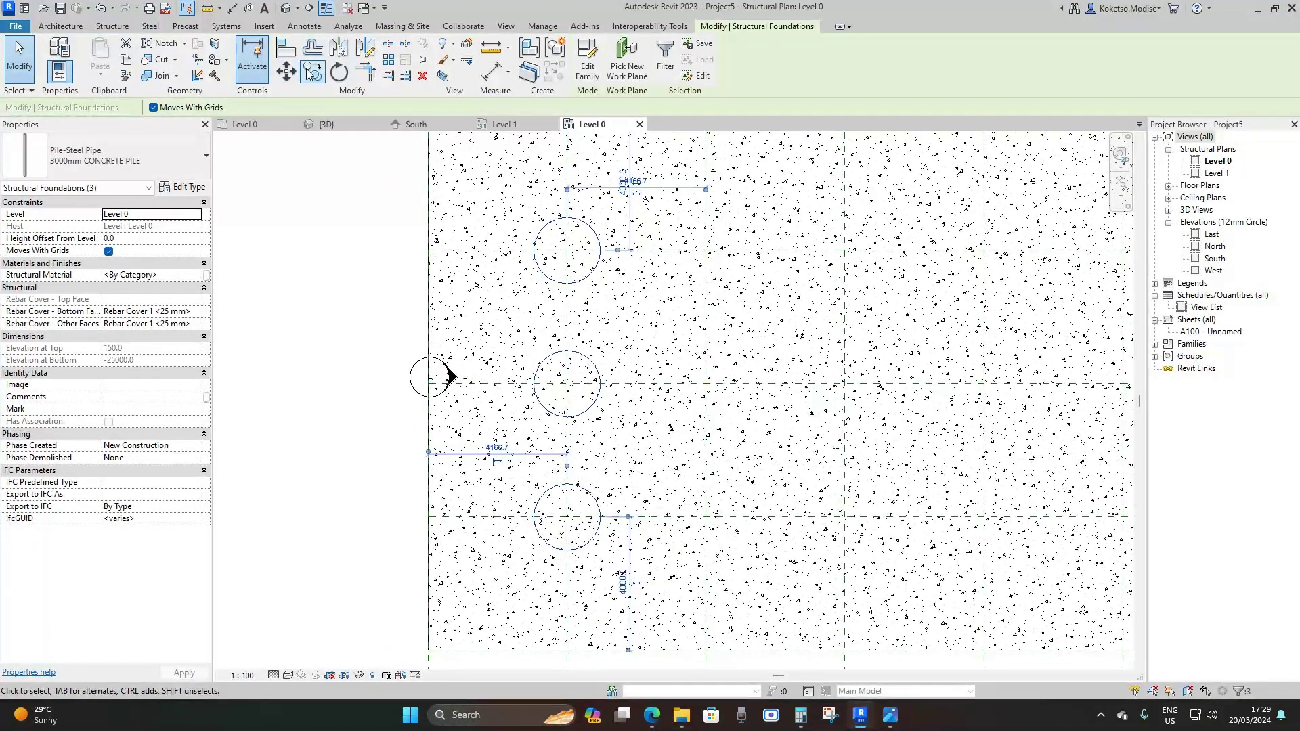
{"action": "left_click", "coordinate": [311, 73]}
{"action": "scroll", "coordinate": [569, 302], "scroll_direction": "up", "scroll_amount": 1}
{"action": "left_click", "coordinate": [569, 300]}
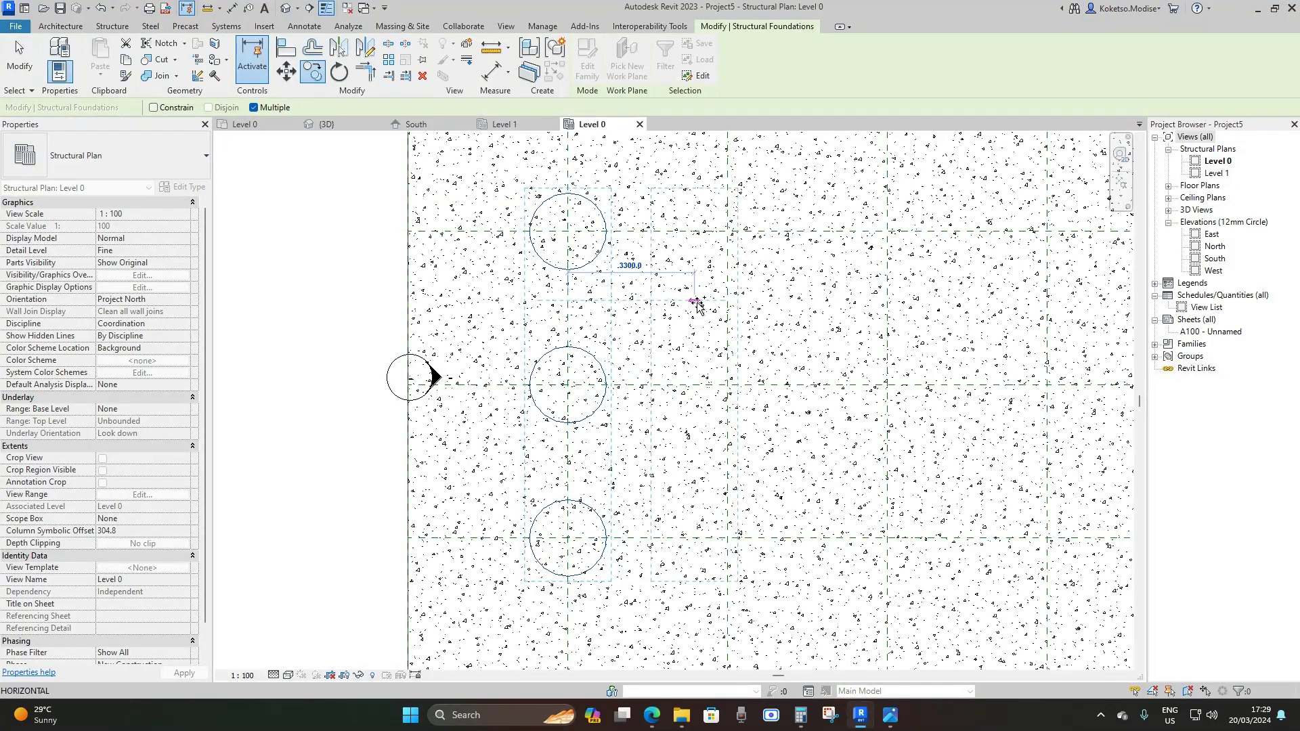
{"action": "left_click", "coordinate": [728, 300]}
{"action": "scroll", "coordinate": [697, 291], "scroll_direction": "down", "scroll_amount": 2}
{"action": "scroll", "coordinate": [692, 284], "scroll_direction": "up", "scroll_amount": 2}
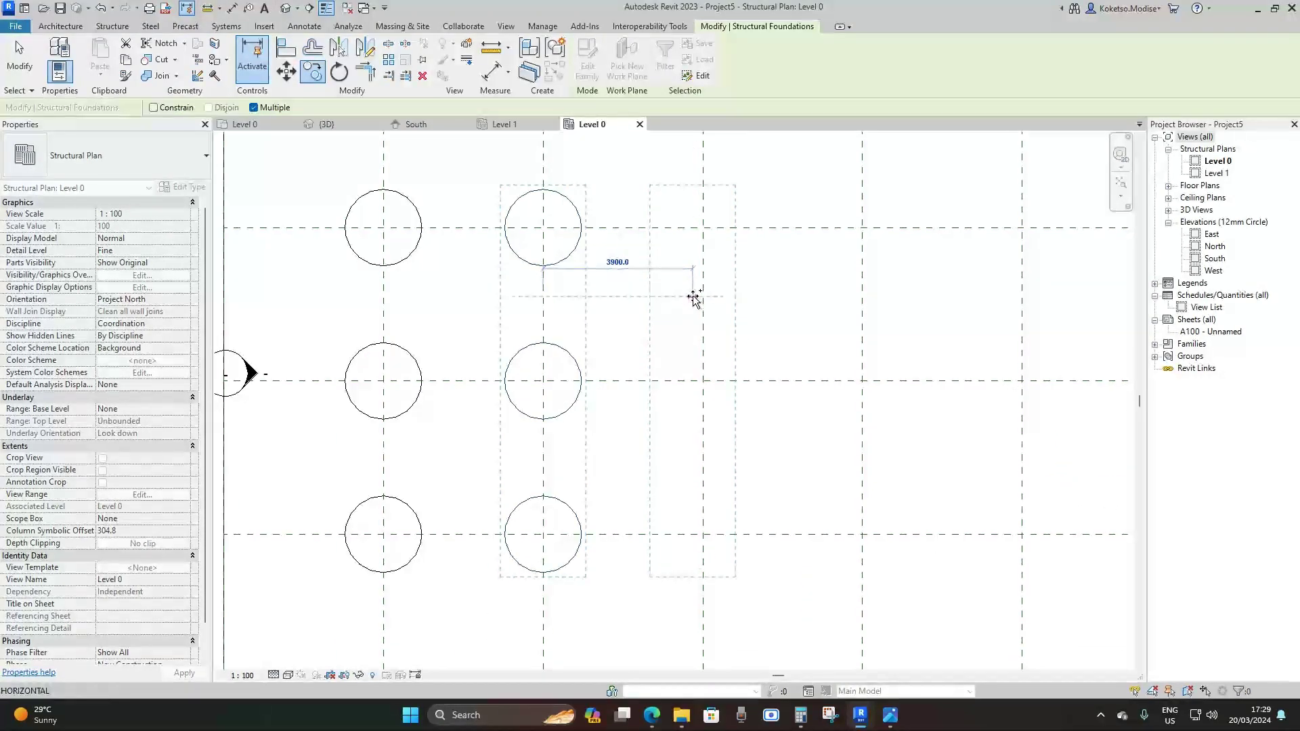
{"action": "left_click", "coordinate": [703, 298]}
{"action": "scroll", "coordinate": [718, 298], "scroll_direction": "down", "scroll_amount": 1}
{"action": "left_click", "coordinate": [741, 300]}
{"action": "left_click", "coordinate": [878, 302]}
{"action": "scroll", "coordinate": [856, 305], "scroll_direction": "down", "scroll_amount": 3}
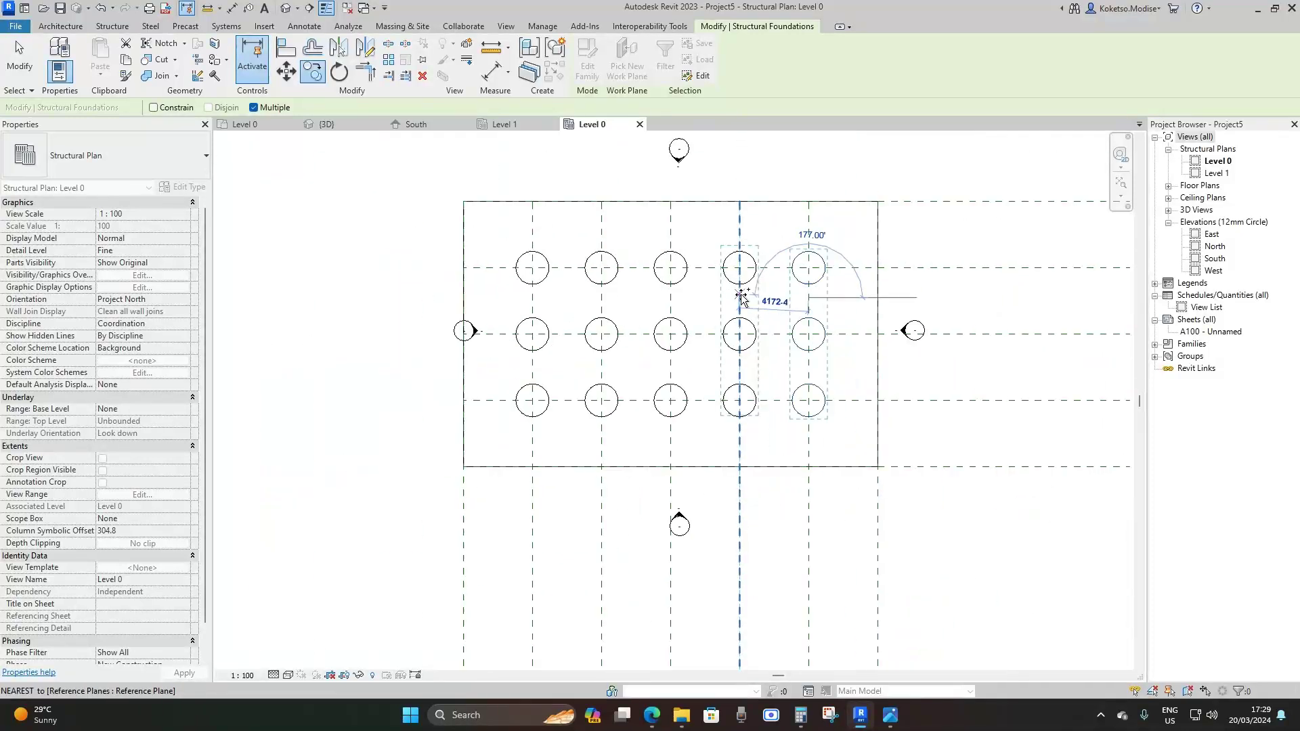
{"action": "key", "text": "Escape"}
{"action": "key", "text": "Escape"}
Open the 3D view and inspect the copied piles beneath the pylon foundation
{"action": "left_click", "coordinate": [348, 127]}
{"action": "middle_click_drag", "start_coordinate": [757, 562], "coordinate": [748, 352]}
{"action": "scroll", "coordinate": [749, 474], "scroll_direction": "up", "scroll_amount": 3}
{"action": "mouse_move", "coordinate": [769, 534]}
{"action": "middle_mouse_down", "text": "shift"}
{"action": "mouse_move", "coordinate": [795, 357]}
{"action": "mouse_move", "coordinate": [736, 321]}
{"action": "mouse_move", "coordinate": [763, 542]}
{"action": "middle_mouse_up", "text": "shift"}
{"action": "left_click", "coordinate": [744, 326]}
{"action": "middle_click_drag", "start_coordinate": [795, 261], "coordinate": [772, 415]}
{"action": "scroll", "coordinate": [772, 415], "scroll_direction": "down", "scroll_amount": 1}
{"action": "scroll", "coordinate": [773, 415], "scroll_direction": "up", "scroll_amount": 1}
{"action": "scroll", "coordinate": [770, 411], "scroll_direction": "down", "scroll_amount": 4}
{"action": "middle_click_drag", "start_coordinate": [843, 373], "coordinate": [843, 483]}
{"action": "scroll", "coordinate": [802, 435], "scroll_direction": "up", "scroll_amount": 1}
{"action": "middle_click_drag", "start_coordinate": [765, 491], "coordinate": [812, 464]}
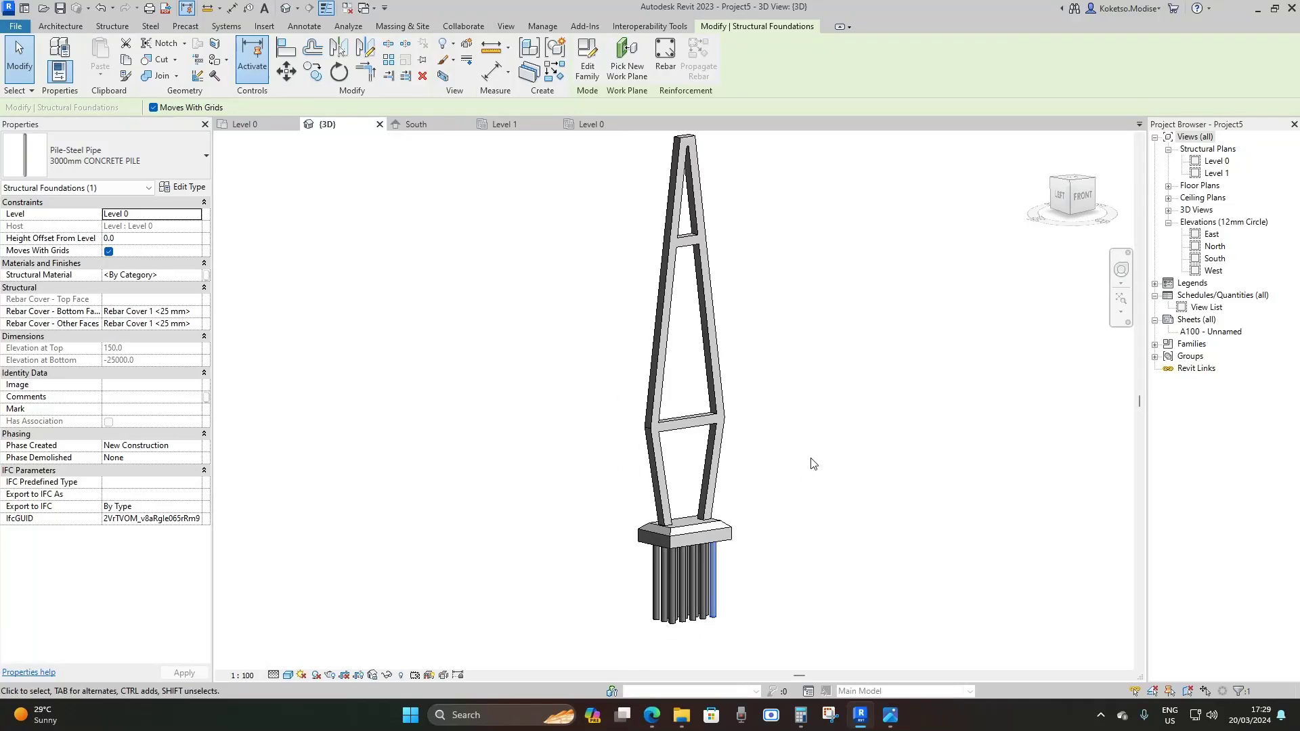
{"action": "left_click", "coordinate": [813, 464]}
Examine the complete pylon with its foundation and pile group from several angles and distances in 3D
{"action": "middle_click_drag", "start_coordinate": [778, 534], "coordinate": [705, 540], "text": "shift"}
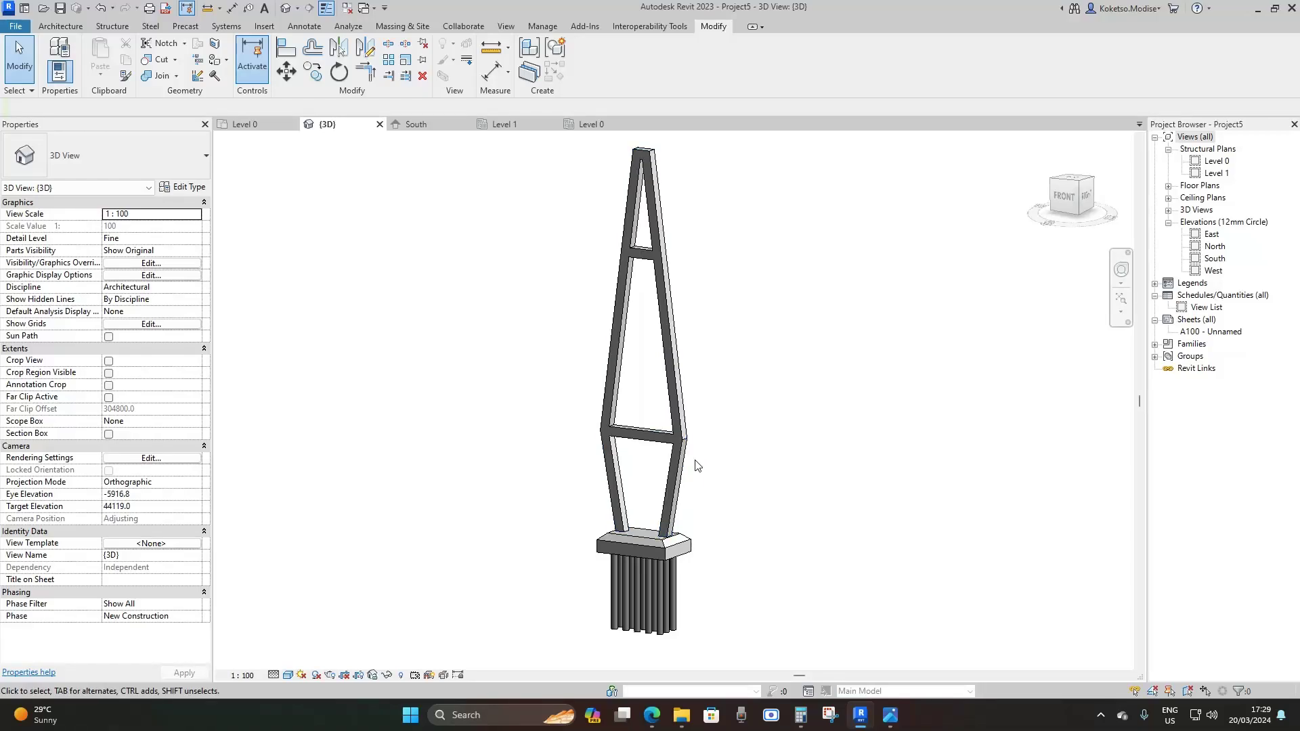
{"action": "middle_click_drag", "start_coordinate": [688, 496], "coordinate": [901, 501], "text": "shift"}
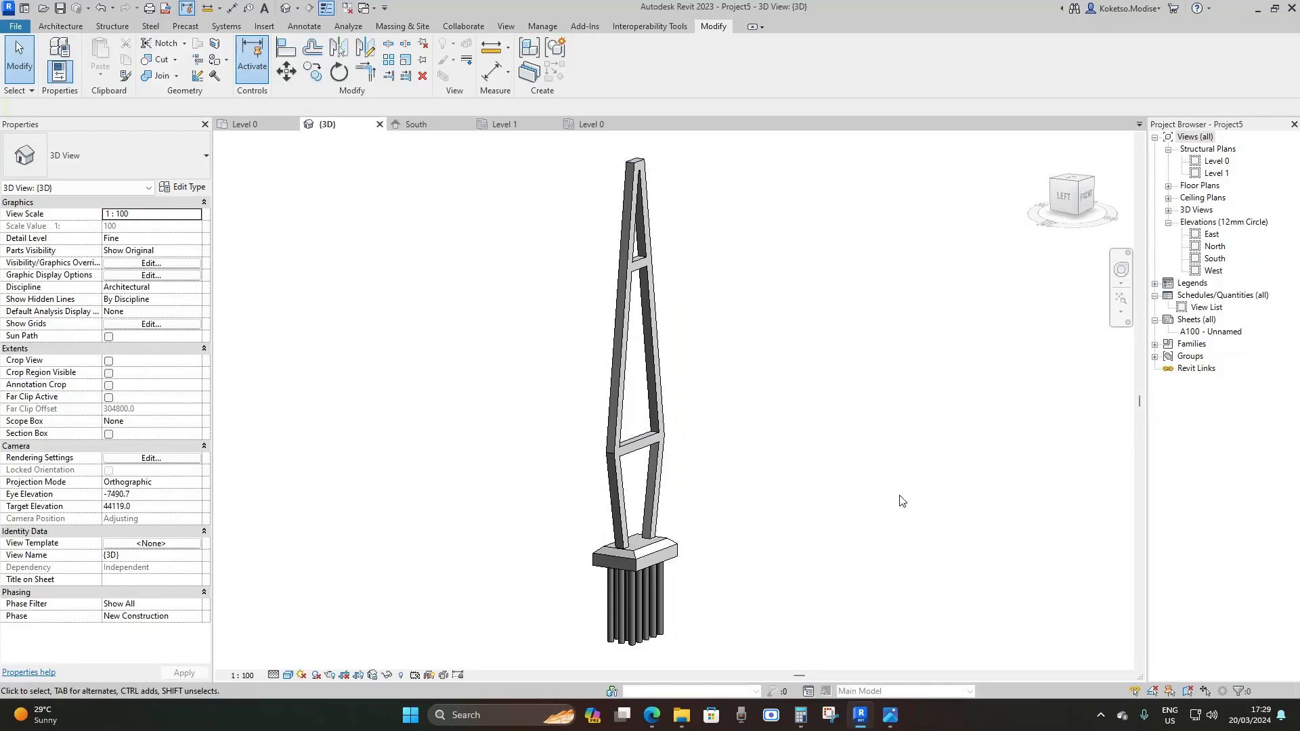
{"action": "scroll", "coordinate": [686, 506], "scroll_direction": "down", "scroll_amount": 1}
{"action": "scroll", "coordinate": [708, 516], "scroll_direction": "up", "scroll_amount": 3}
{"action": "middle_click_drag", "start_coordinate": [711, 519], "coordinate": [647, 522], "text": "shift"}
{"action": "scroll", "coordinate": [647, 520], "scroll_direction": "down", "scroll_amount": 1}
{"action": "middle_click_drag", "start_coordinate": [654, 406], "coordinate": [713, 467]}
{"action": "scroll", "coordinate": [714, 467], "scroll_direction": "down", "scroll_amount": 1}
{"action": "scroll", "coordinate": [723, 468], "scroll_direction": "up", "scroll_amount": 1}
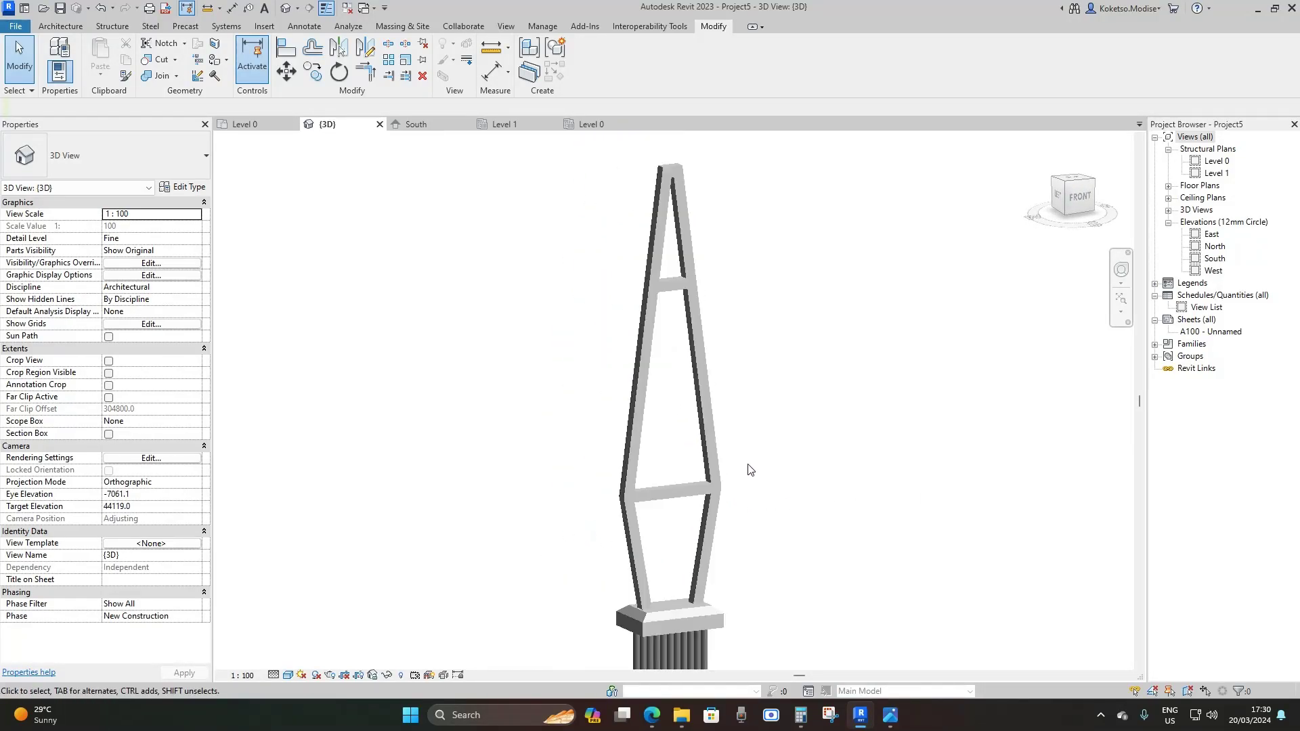
{"action": "scroll", "coordinate": [681, 339], "scroll_direction": "up", "scroll_amount": 2}
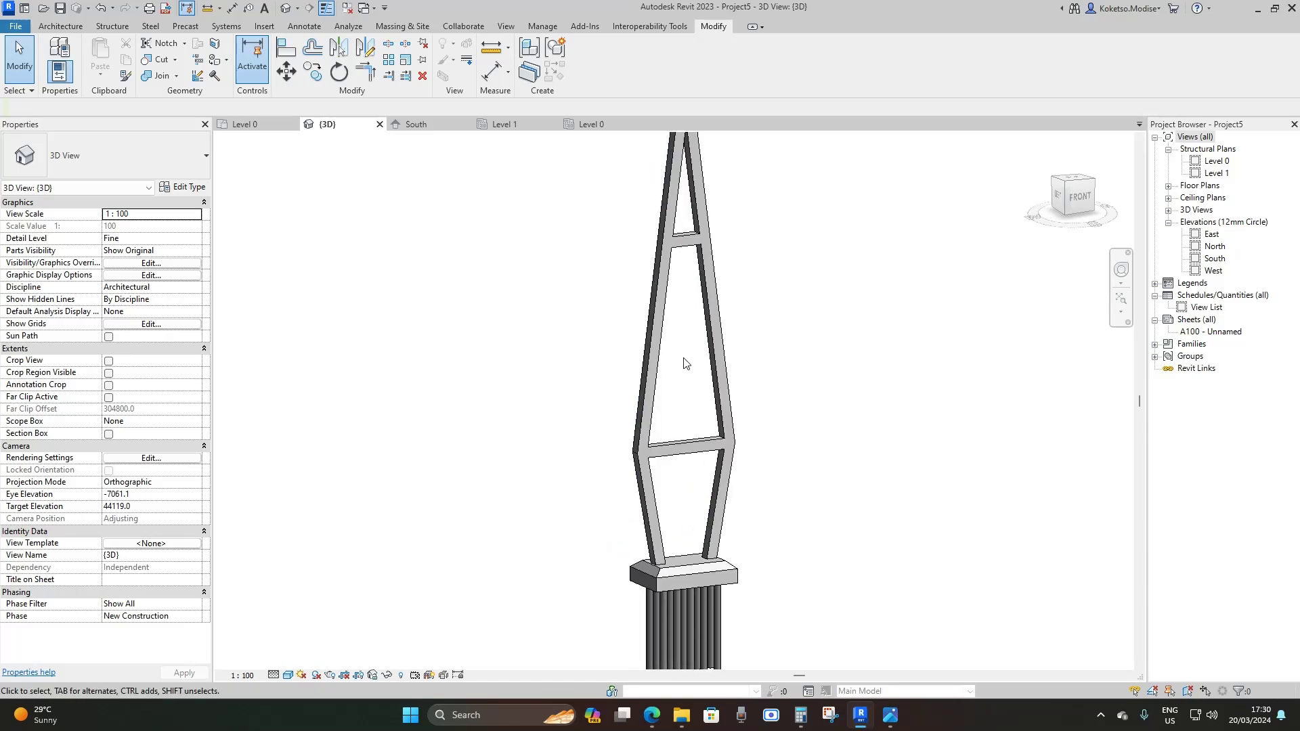
{"action": "scroll", "coordinate": [685, 363], "scroll_direction": "down", "scroll_amount": 3}
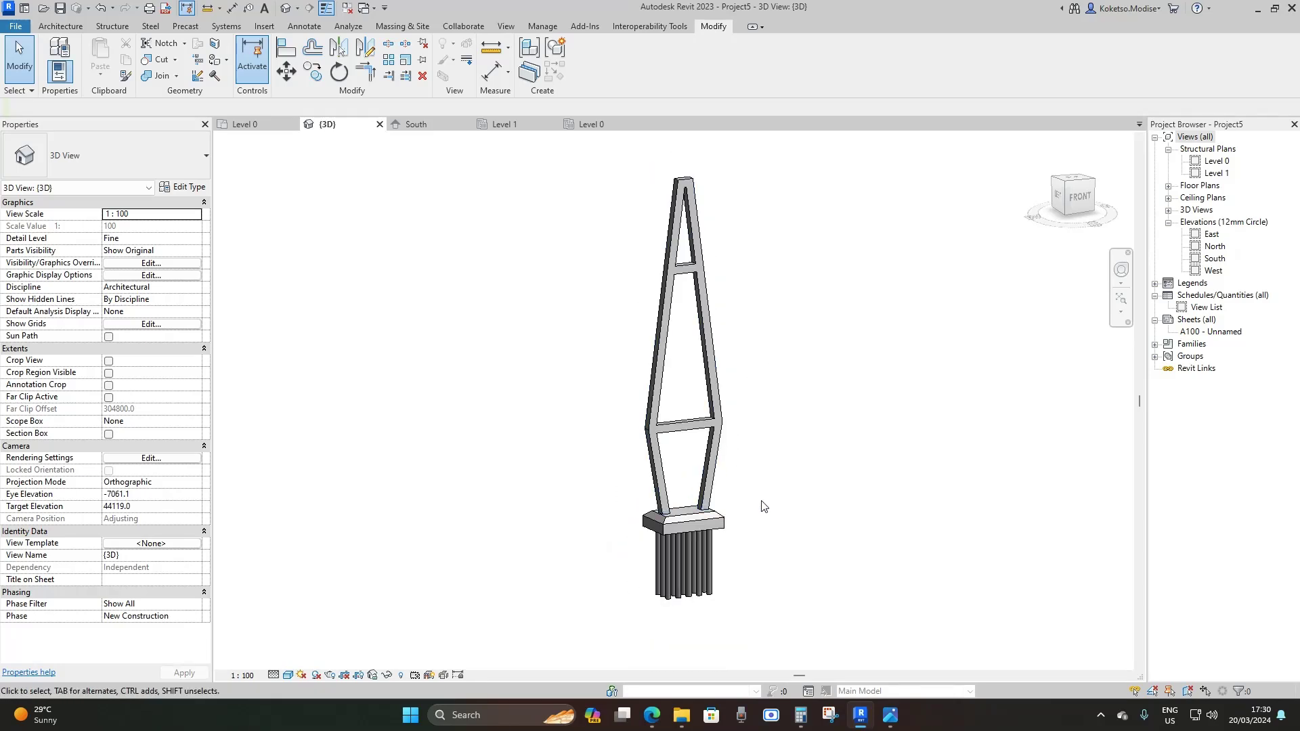
{"action": "scroll", "coordinate": [702, 544], "scroll_direction": "up", "scroll_amount": 2}
{"action": "scroll", "coordinate": [728, 518], "scroll_direction": "up", "scroll_amount": 2}
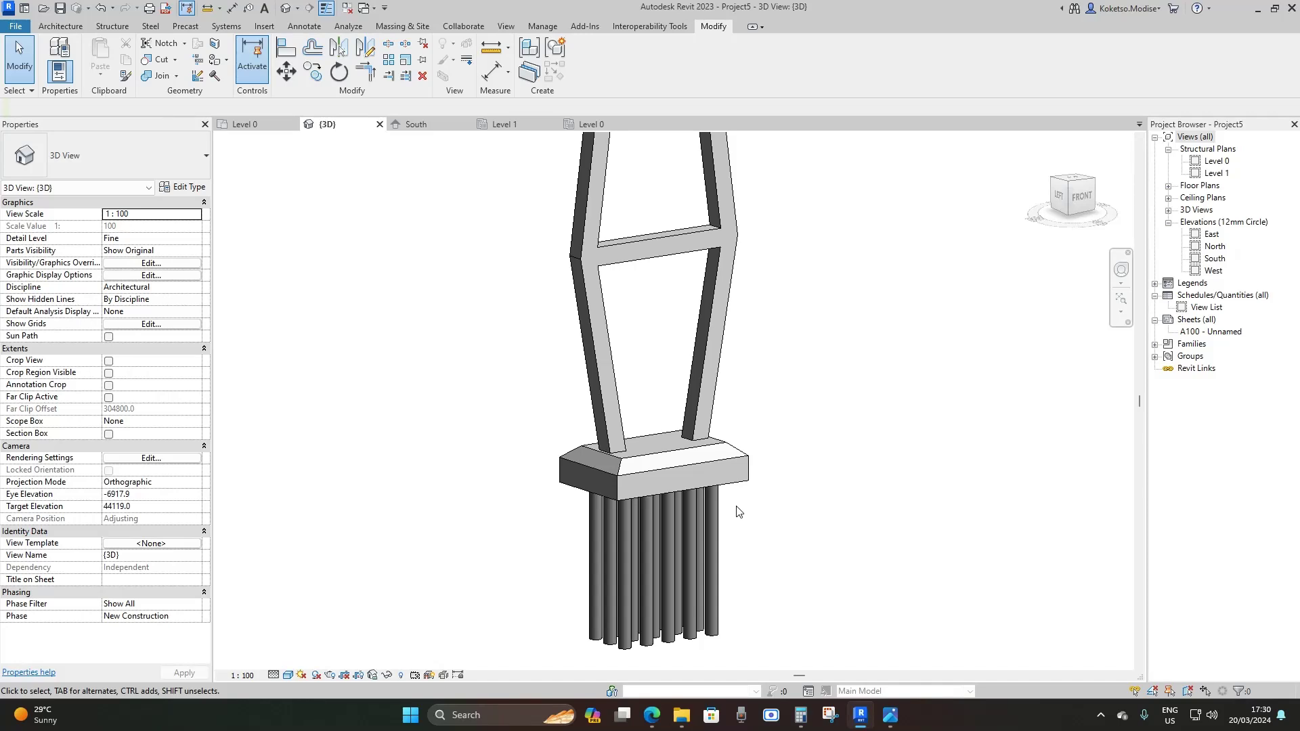
{"action": "middle_click_drag", "start_coordinate": [738, 508], "coordinate": [755, 505], "text": "shift"}
{"action": "scroll", "coordinate": [727, 494], "scroll_direction": "up", "scroll_amount": 1}
{"action": "mouse_move", "coordinate": [720, 546]}
{"action": "middle_mouse_down"}
{"action": "mouse_move", "coordinate": [722, 482]}
{"action": "mouse_move", "coordinate": [737, 514]}
{"action": "mouse_move", "coordinate": [727, 557]}
{"action": "middle_mouse_up"}
{"action": "scroll", "coordinate": [719, 483], "scroll_direction": "down", "scroll_amount": 5}
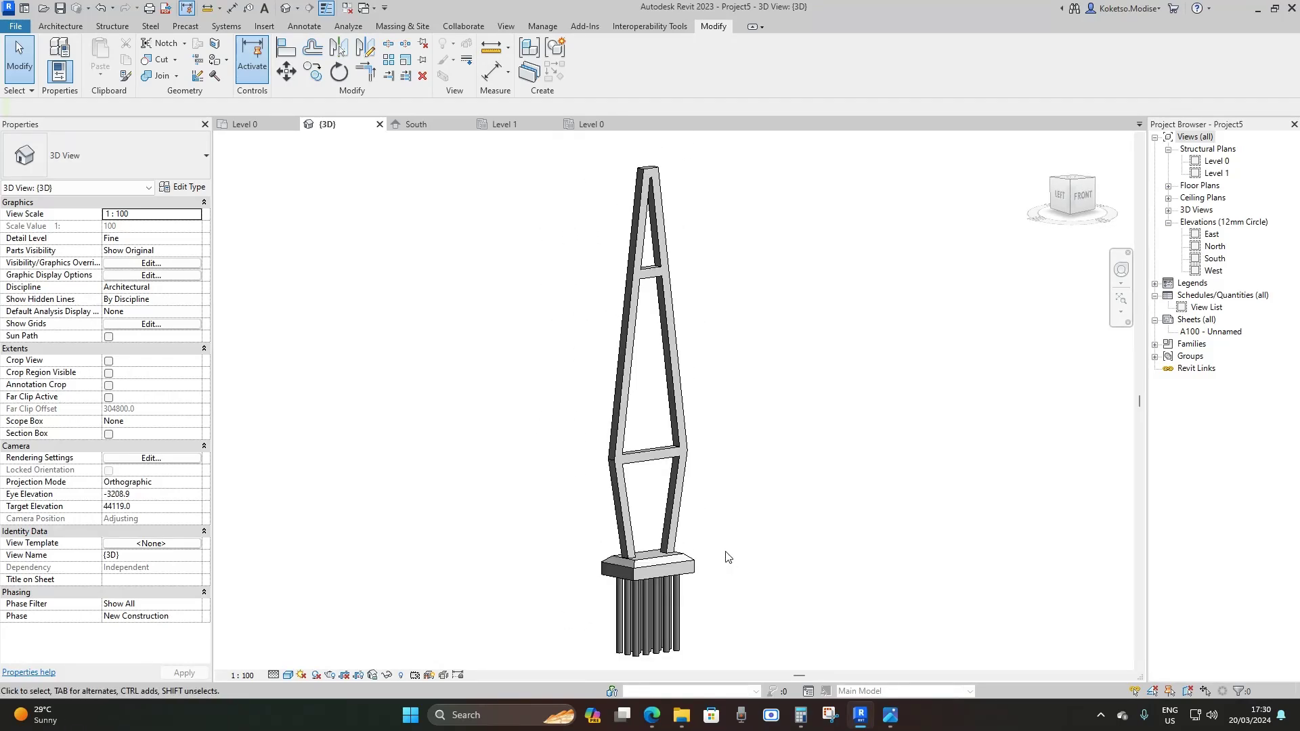
{"action": "middle_click_drag", "start_coordinate": [694, 525], "coordinate": [744, 637]}
{"action": "scroll", "coordinate": [719, 606], "scroll_direction": "down", "scroll_amount": 2}
{"action": "scroll", "coordinate": [708, 610], "scroll_direction": "down", "scroll_amount": 2}
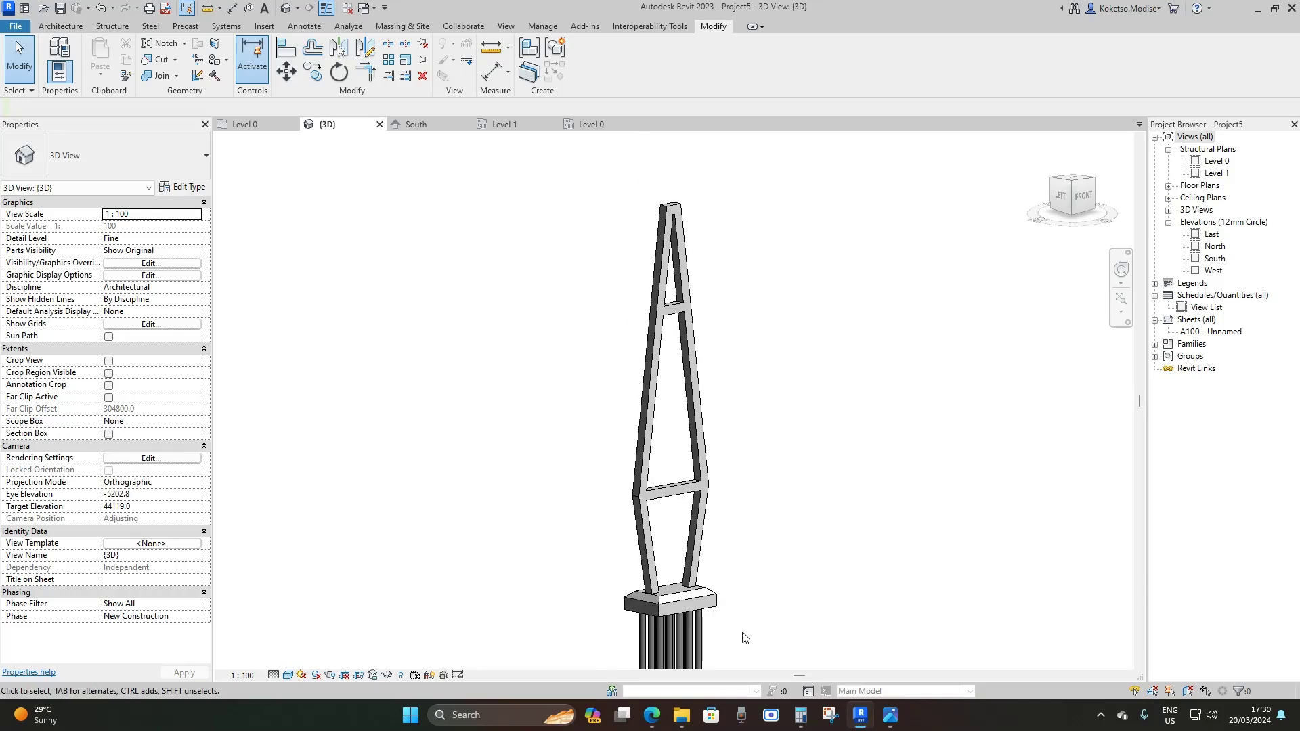
{"action": "middle_click_drag", "start_coordinate": [744, 636], "coordinate": [754, 602]}
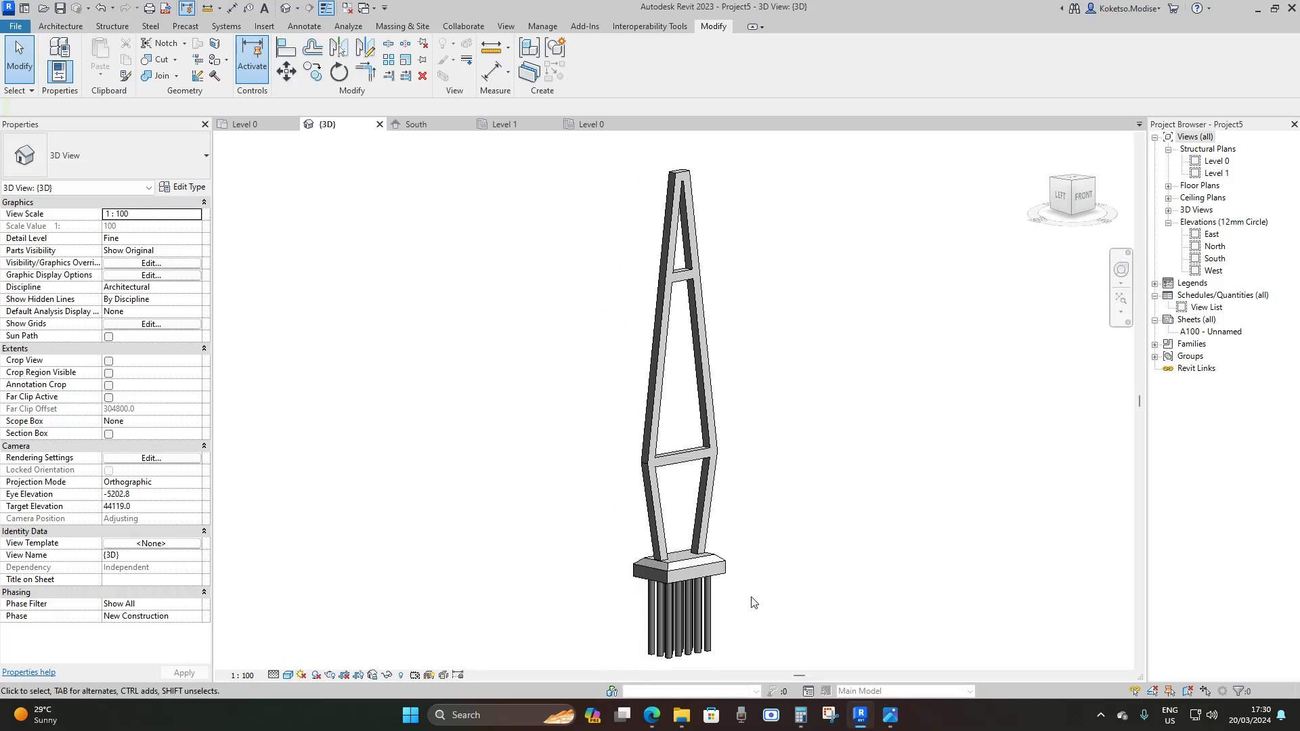